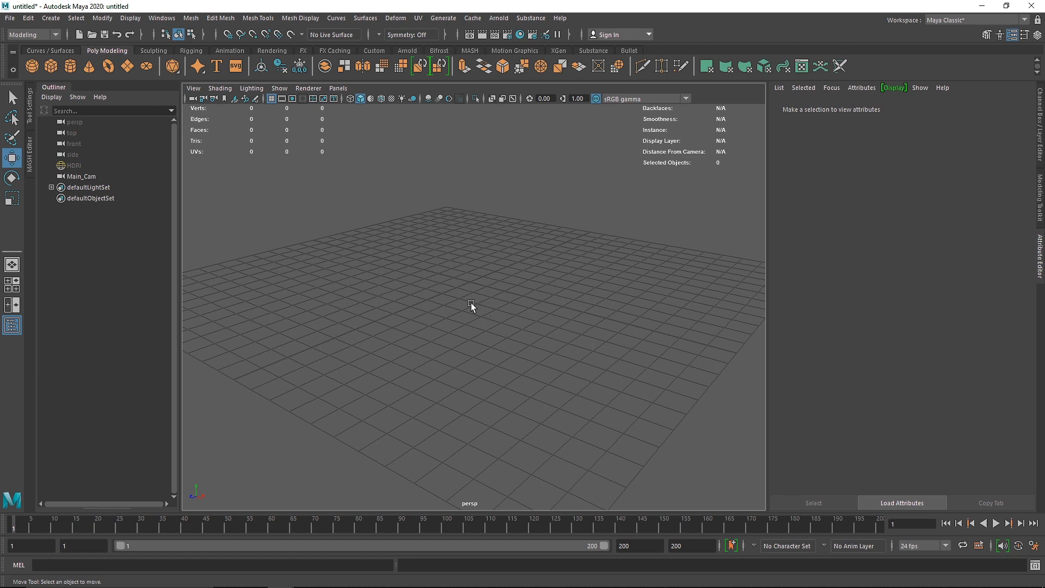
Step: Switch to the reference board and examine the still-life paintings for object shapes and composition, returning to Maya at the end
key("alt+Tab")
key("alt+Tab")
left_click_drag(428, 266, 368, 242)
middle_click_drag(341, 331, 458, 314)
scroll(467, 314, "down", 3)
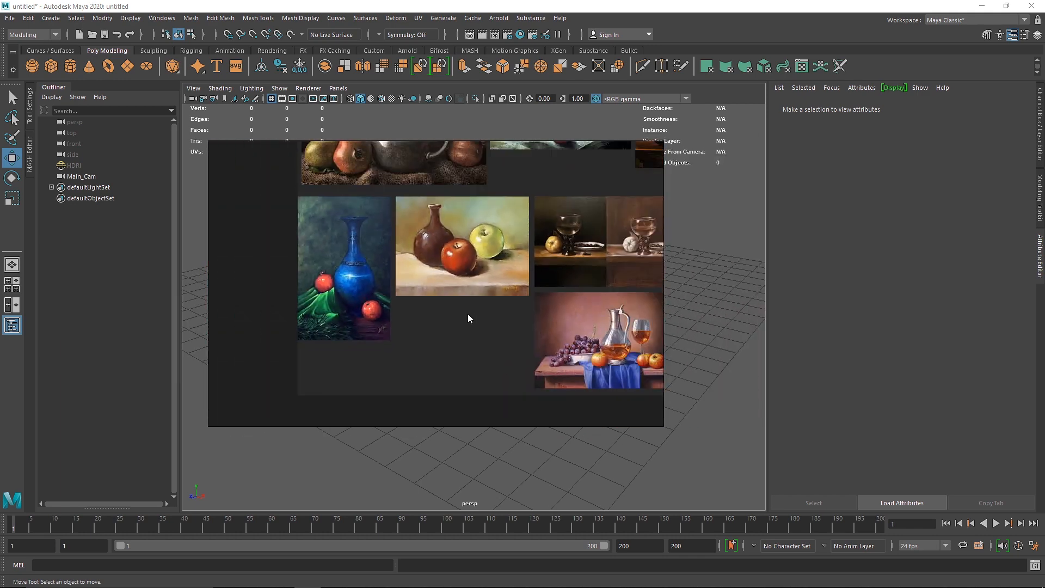
mouse_move(555, 317)
middle_mouse_down()
mouse_move(465, 353)
mouse_move(395, 415)
middle_mouse_up()
middle_click_drag(552, 253, 380, 293)
middle_click_drag(248, 300, 428, 268)
middle_click_drag(263, 239, 430, 275)
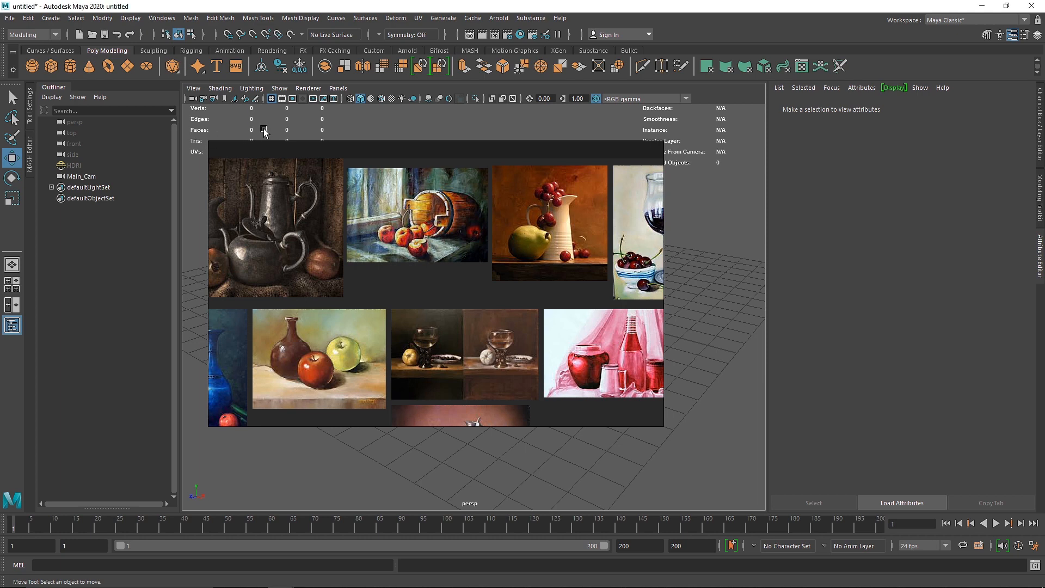
right_click(336, 233)
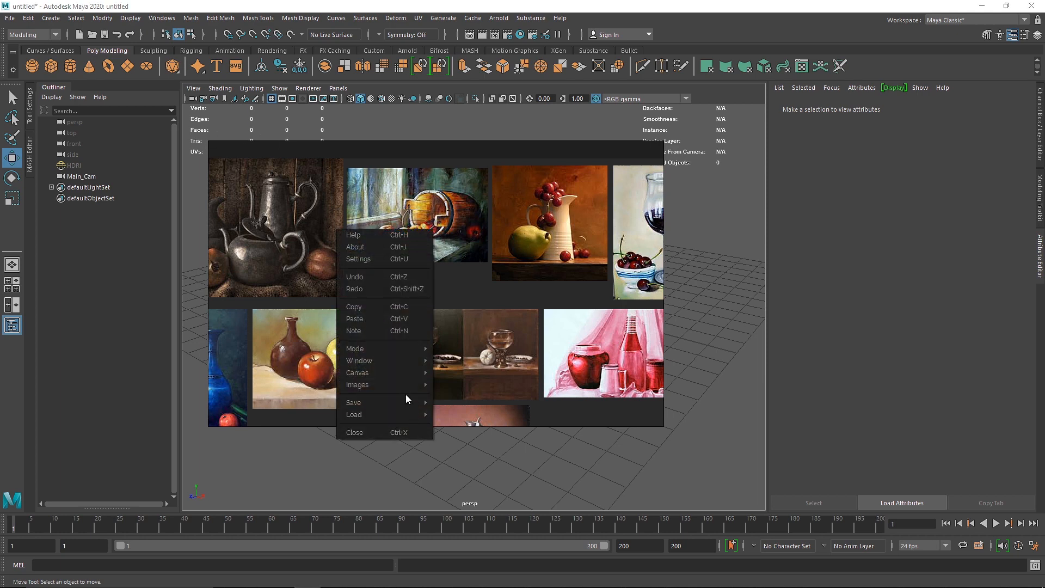
left_click(495, 287)
key("alt+Tab")
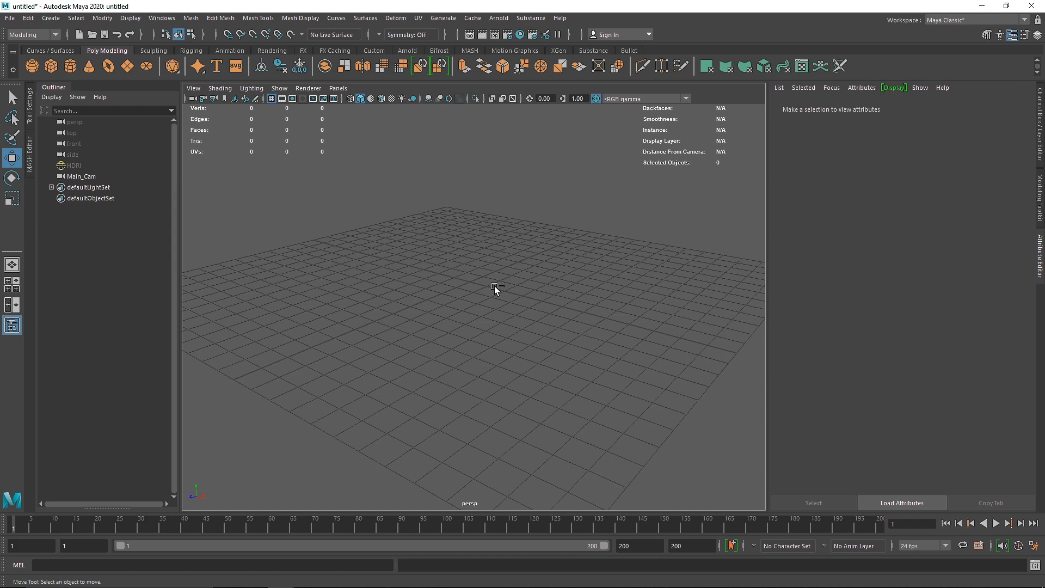
Step: Create a polygon cylinder at the grid centre and show its polyCylinder1 construction settings
left_click(70, 66)
right_click_drag(400, 292, 460, 328, "alt")
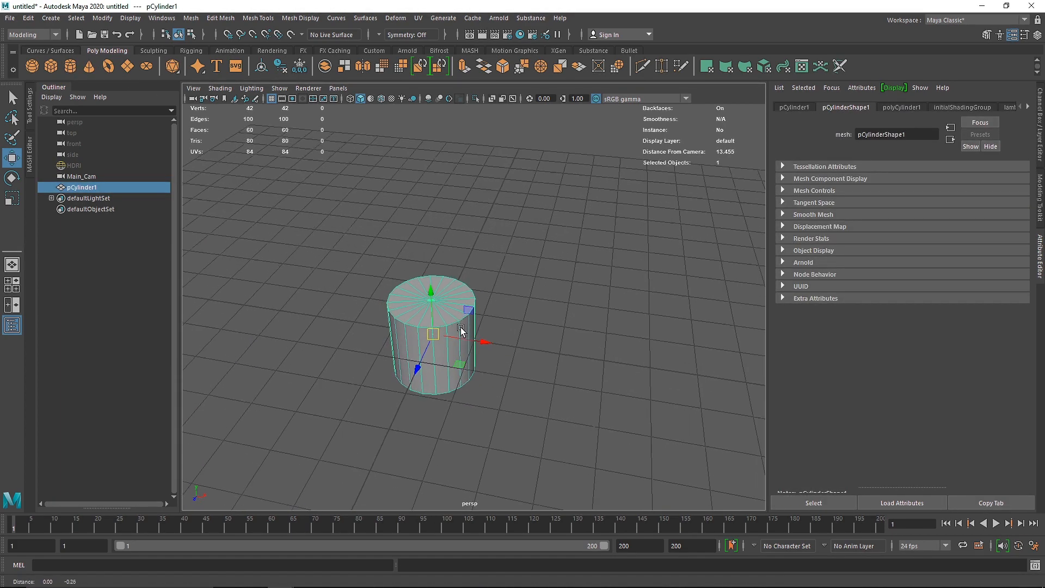
key("ctrl+a")
left_click(916, 233)
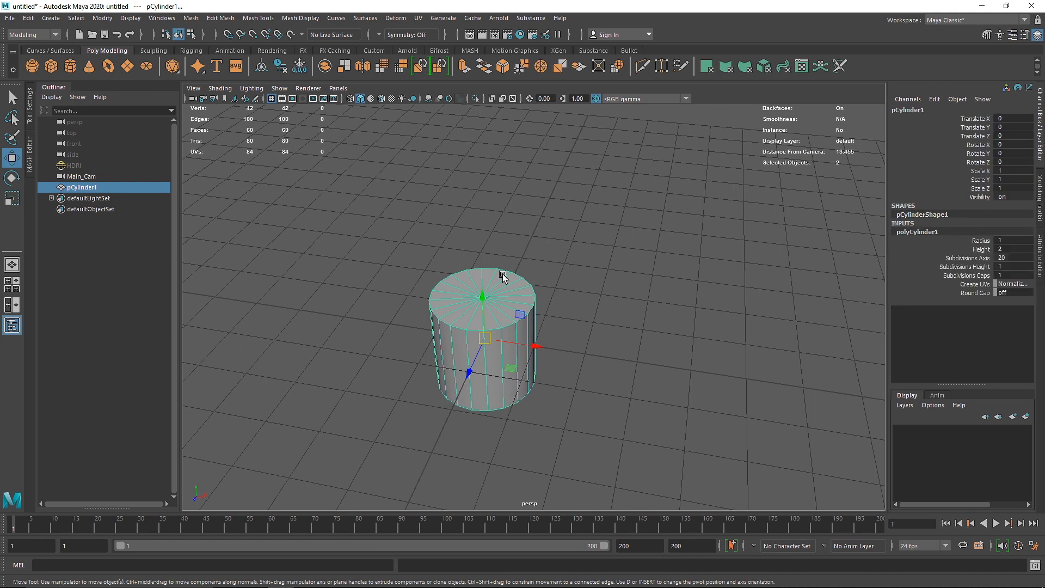
left_click_drag(510, 316, 499, 329, "alt")
Step: Set the cylinder's axis subdivisions to 8 and remove its cap subdivisions so each end is a single face
double_click(1015, 257)
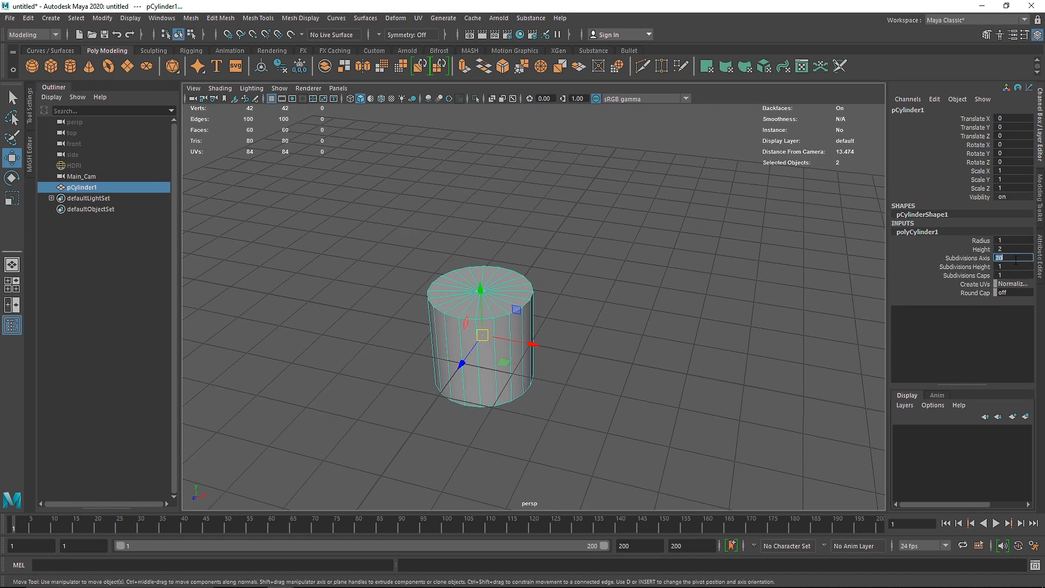
key("Return")
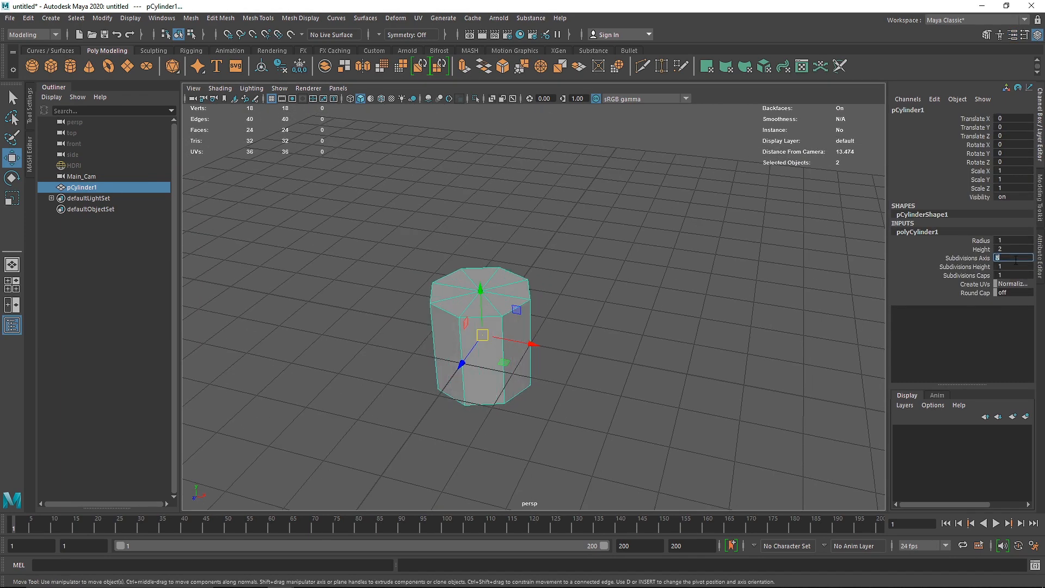
double_click(1008, 275)
left_click(622, 368)
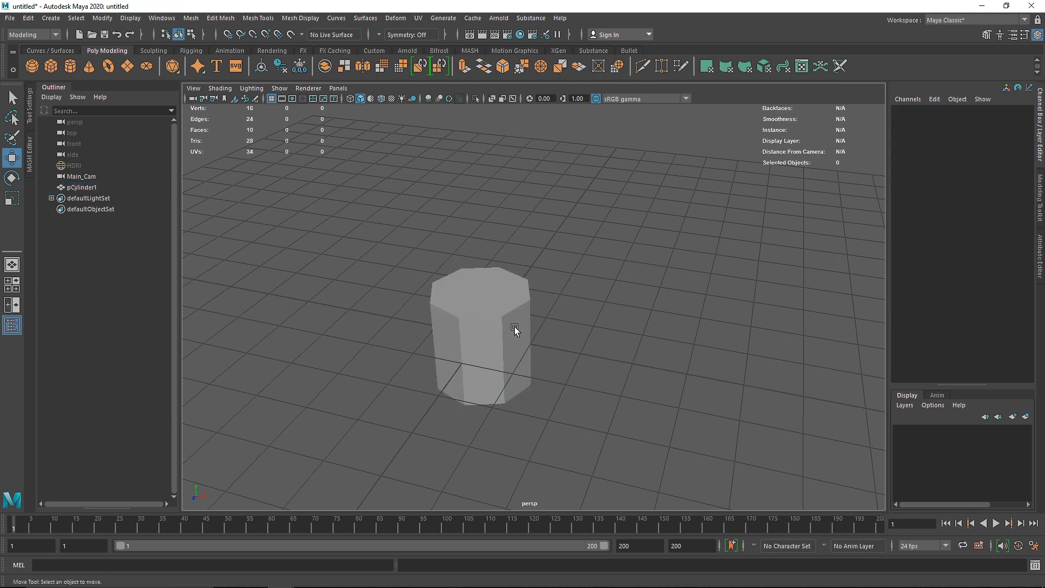
left_click(503, 315)
left_click_drag(491, 296, 487, 301, "alt")
right_click_drag(488, 277, 486, 315)
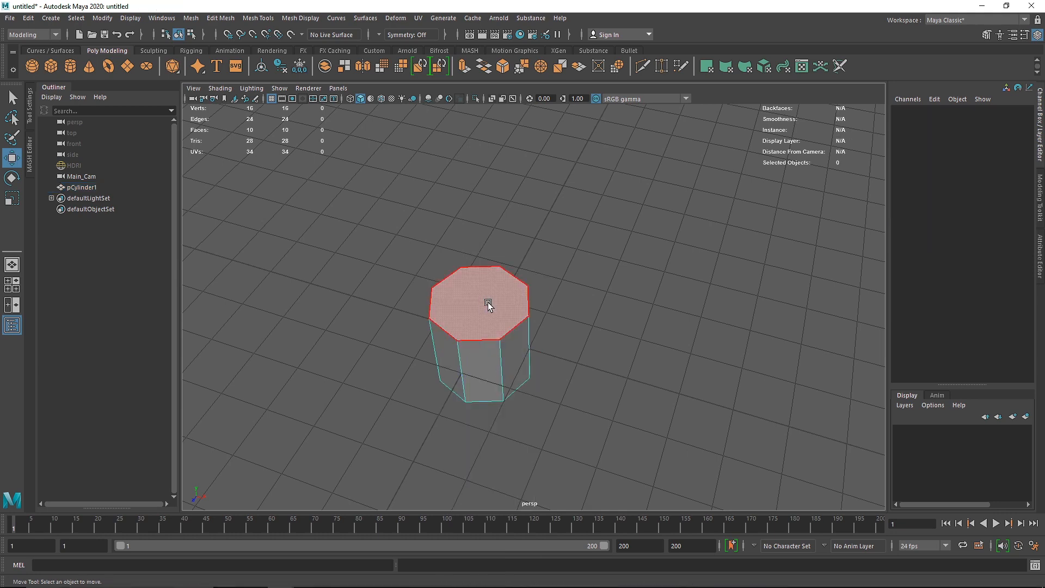
left_click(488, 303)
left_click_drag(476, 277, 474, 229)
key("ctrl+z")
Step: Flatten the cylinder to a Y scale of about 0.052 and place it at a Translate Y of about 0.066
left_click_drag(488, 364, 494, 313, "alt")
right_click_drag(498, 316, 540, 264)
left_click_drag(492, 296, 486, 318, "alt")
key("r")
key("w")
scroll(484, 321, "up", 5)
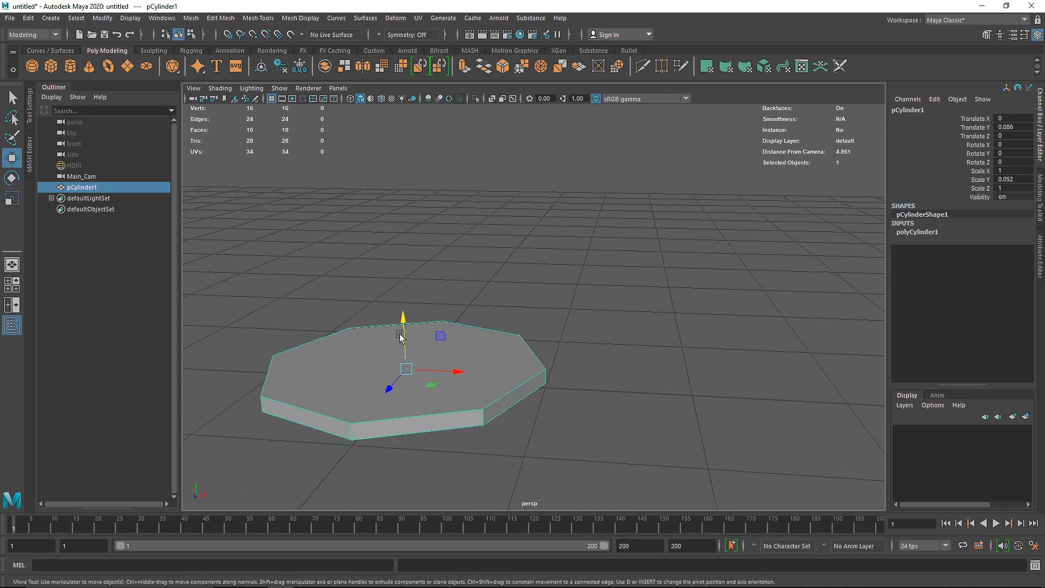
Step: Scale the octagonal disc down slightly more along its height to make the base thinner
key("r")
left_click_drag(403, 322, 402, 336)
middle_click_drag(397, 341, 450, 332, "alt")
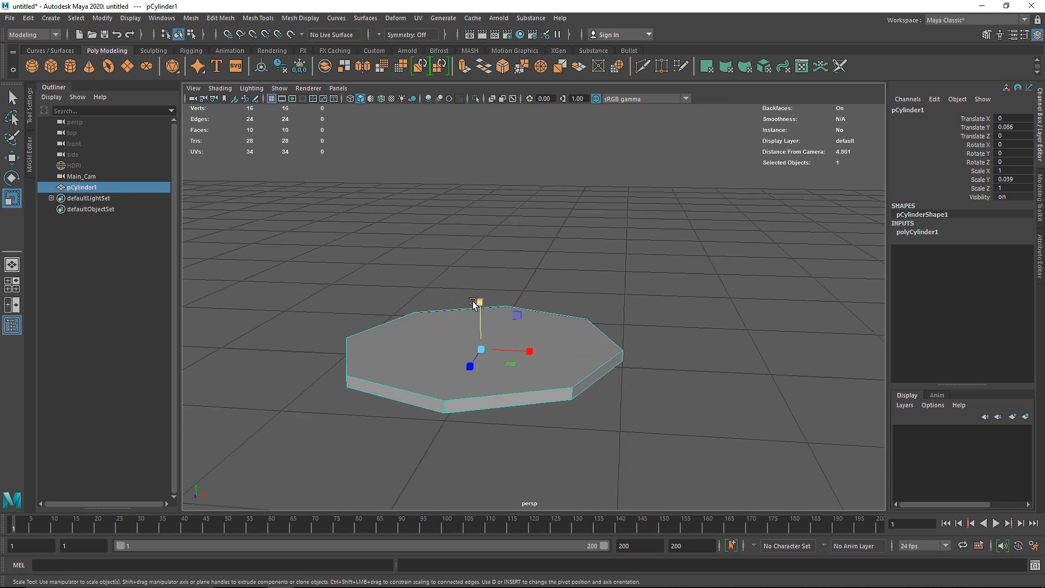
left_click_drag(479, 303, 480, 310)
Step: Select the disc's top face and extrude it upward
left_click_drag(480, 328, 451, 333, "alt")
right_click_drag(451, 332, 454, 305)
left_click(463, 346)
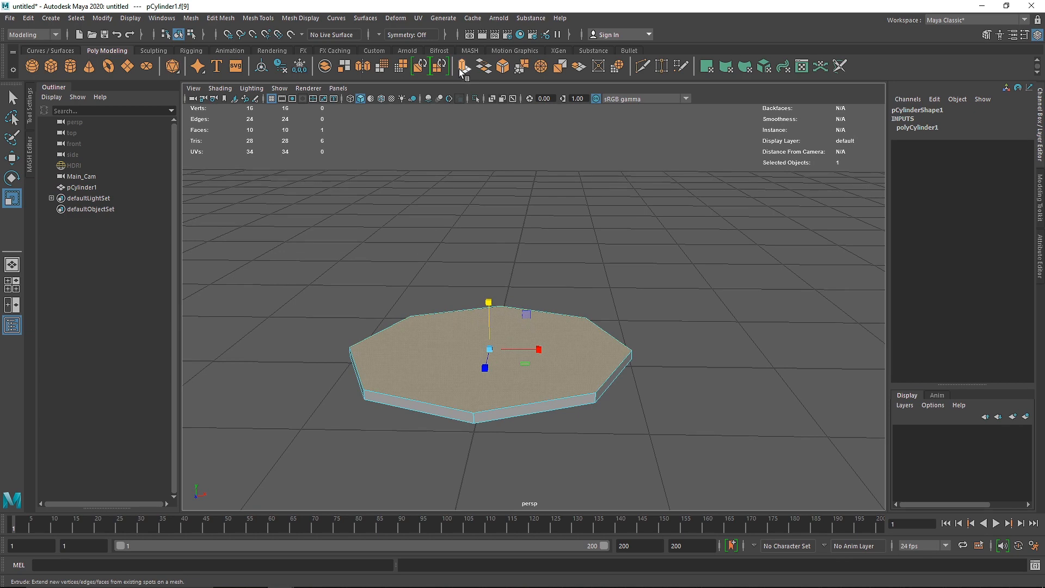
left_click(221, 18)
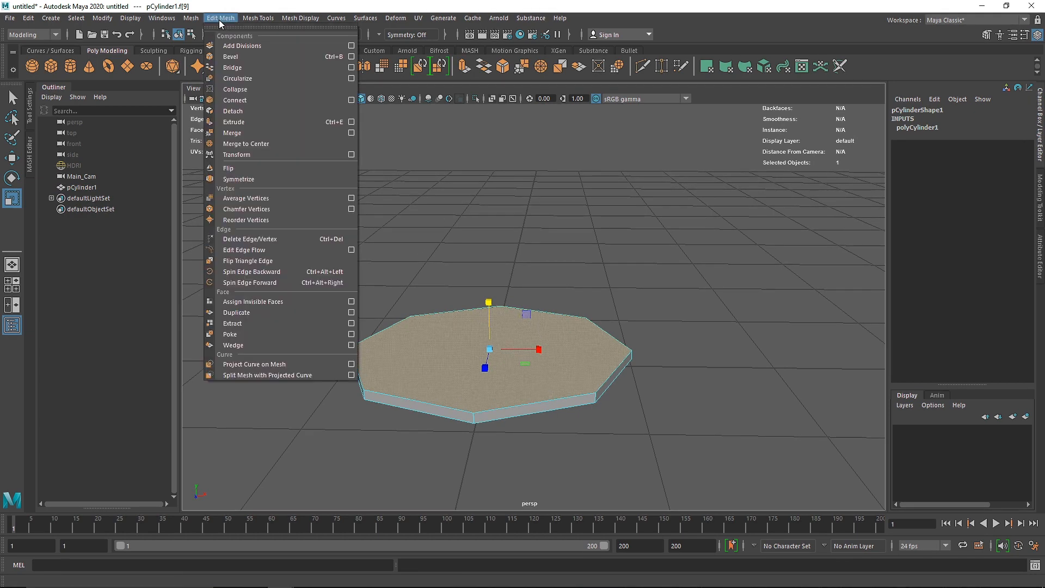
left_click(306, 123)
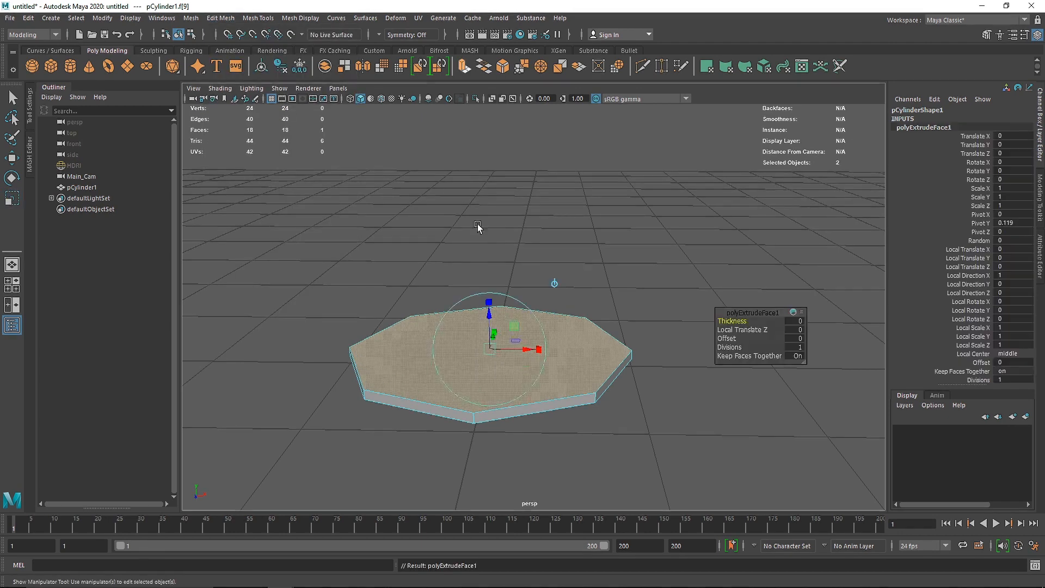
key("w")
left_click_drag(488, 318, 490, 248)
key("r")
left_click_drag(489, 297, 392, 311, "alt")
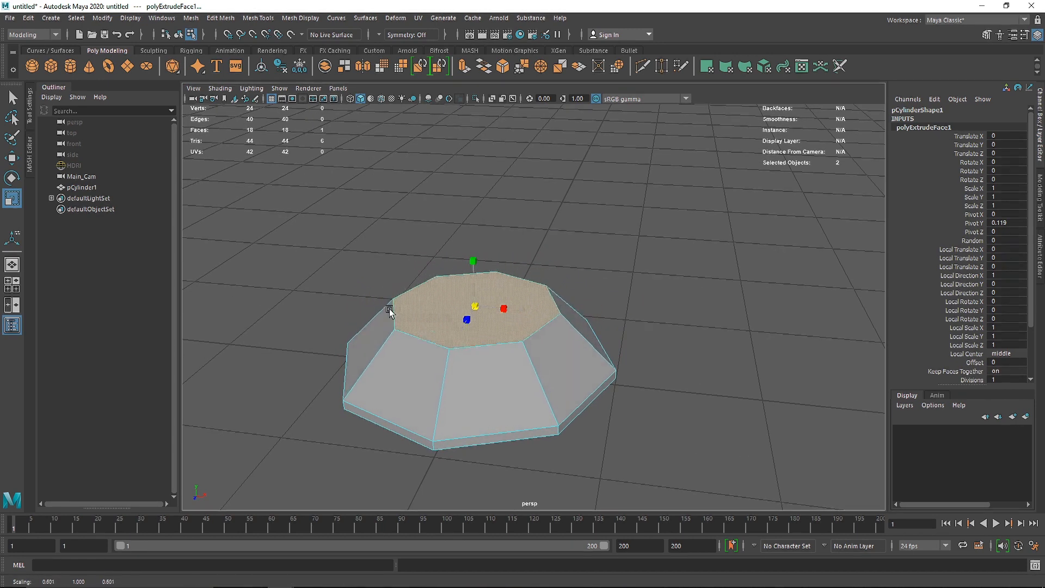
key("ctrl+z")
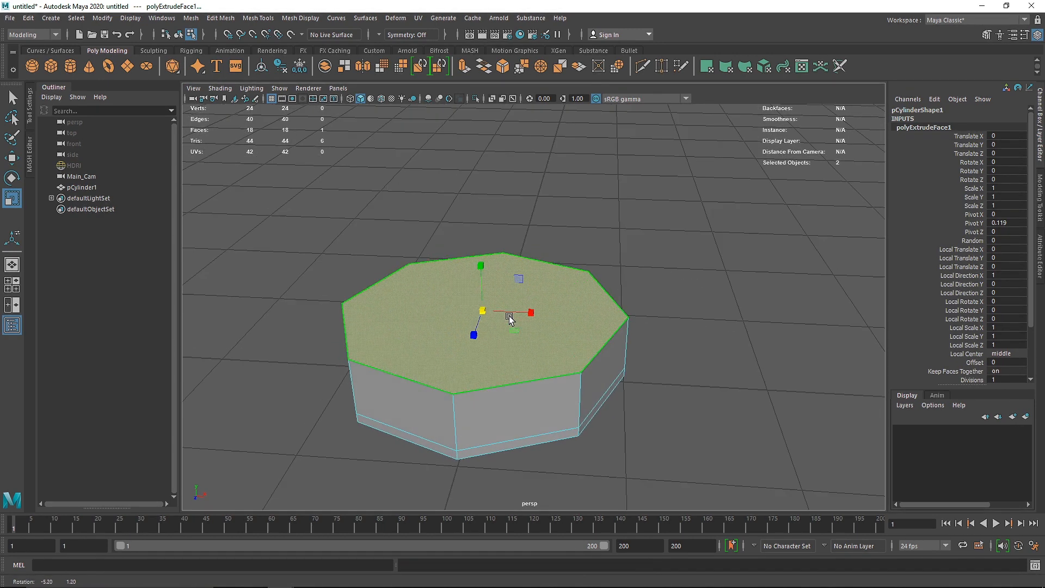
left_click_drag(526, 308, 502, 311)
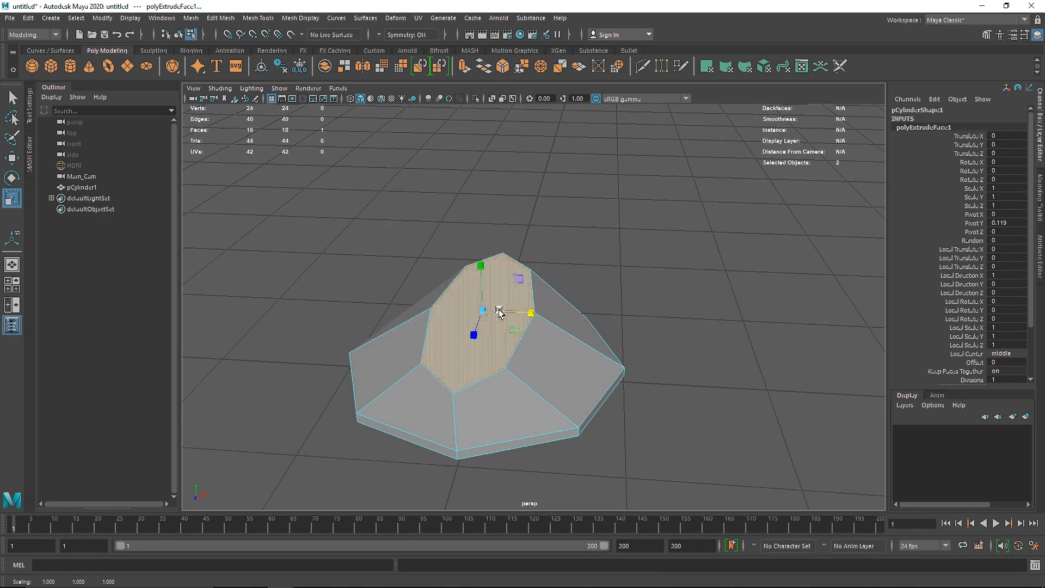
key("ctrl+z")
Step: Scale the extruded top face evenly inward and lower it to form a shallow sloping glass foot
left_click_drag(482, 315, 330, 320)
left_click_drag(414, 348, 467, 343, "alt")
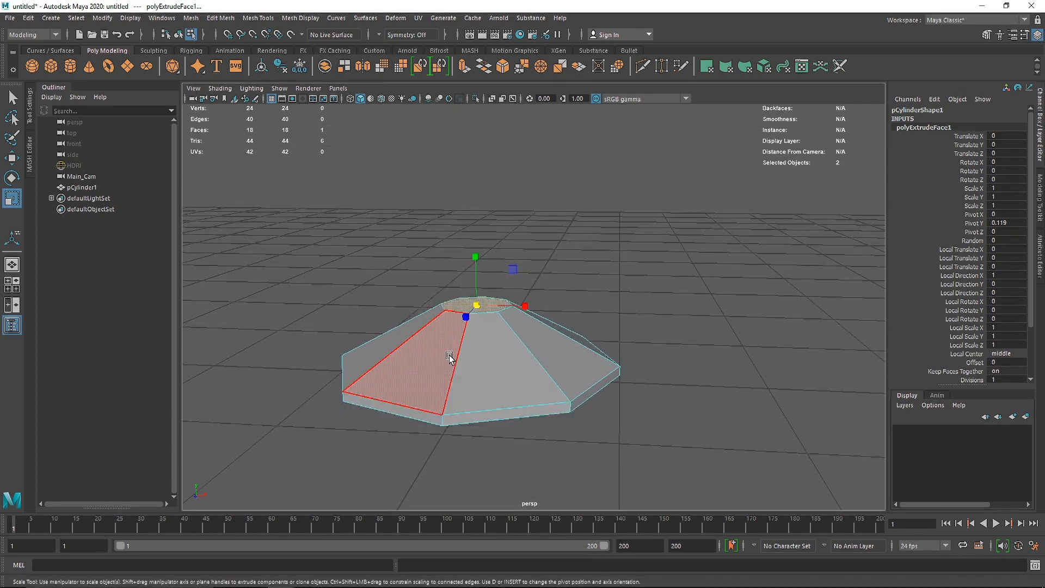
key("space")
key("space")
key("space")
key("space")
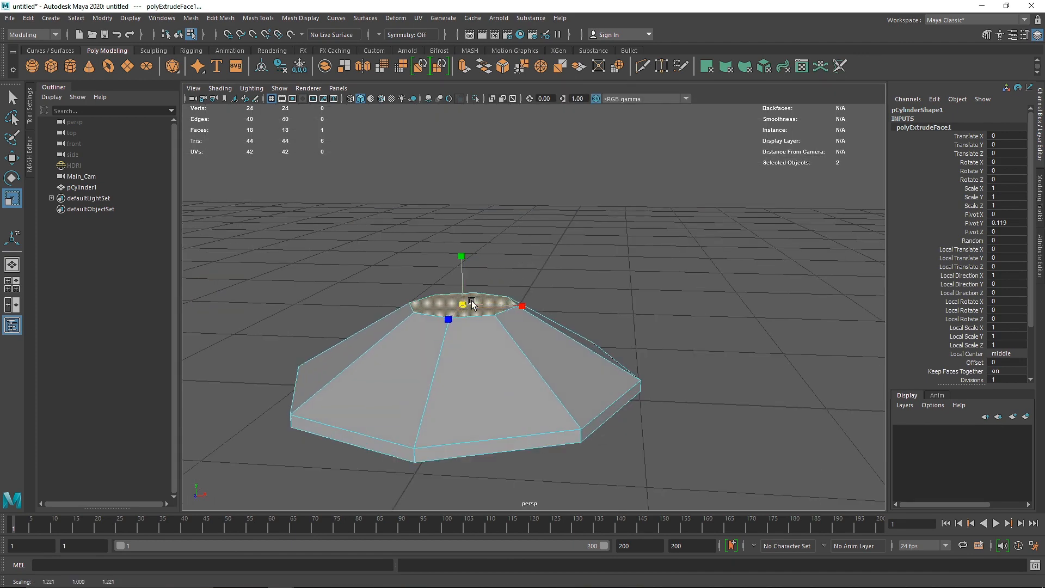
left_click_drag(461, 256, 462, 285)
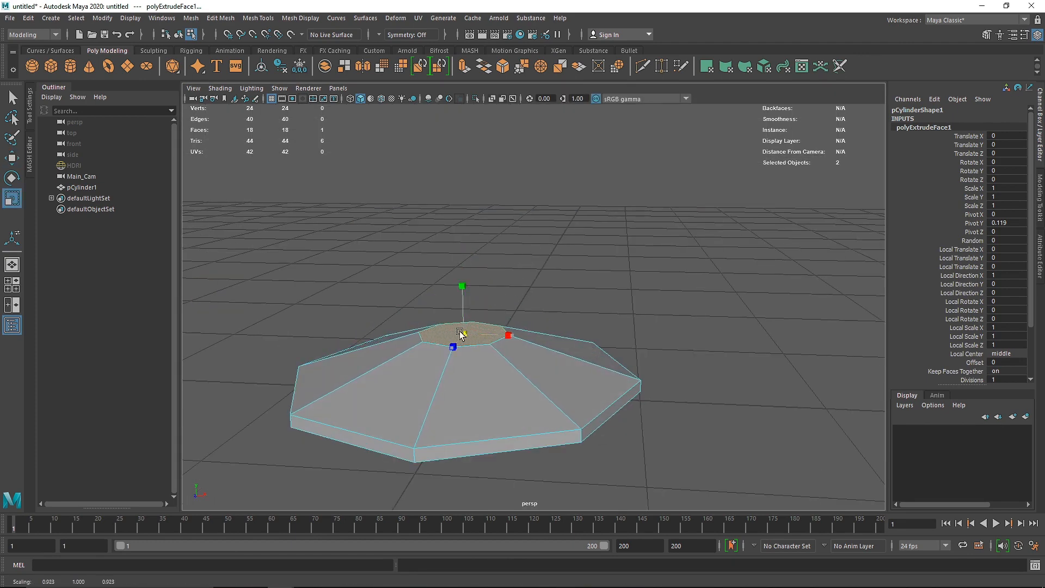
key("space")
key("space")
key("f")
right_click_drag(585, 298, 539, 298, "alt")
key("space")
key("space")
left_click_drag(608, 262, 569, 267, "alt")
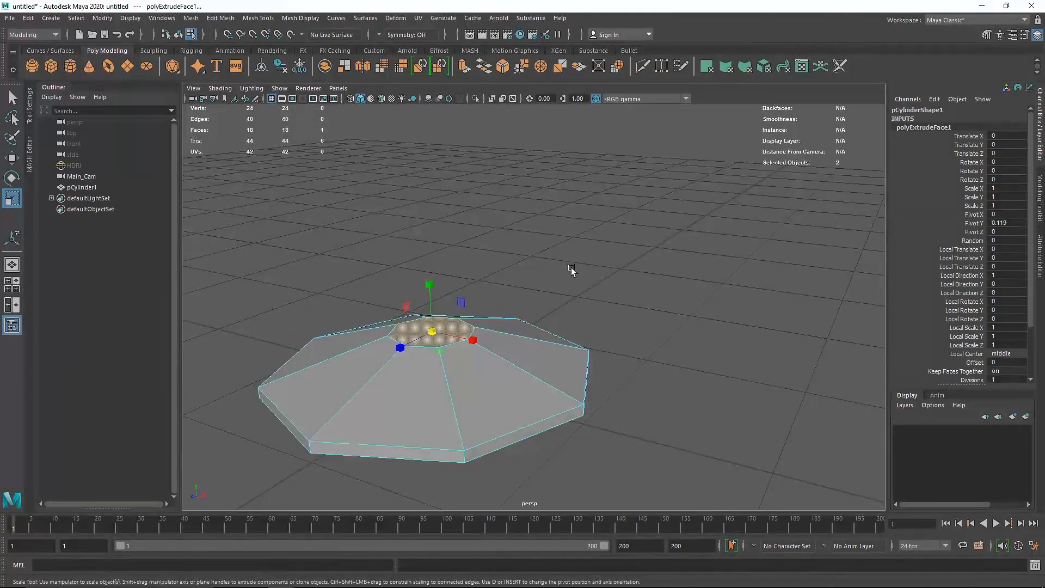
right_click_drag(571, 267, 554, 274, "alt")
left_click_drag(485, 272, 524, 260, "alt")
middle_click_drag(533, 276, 536, 316, "alt")
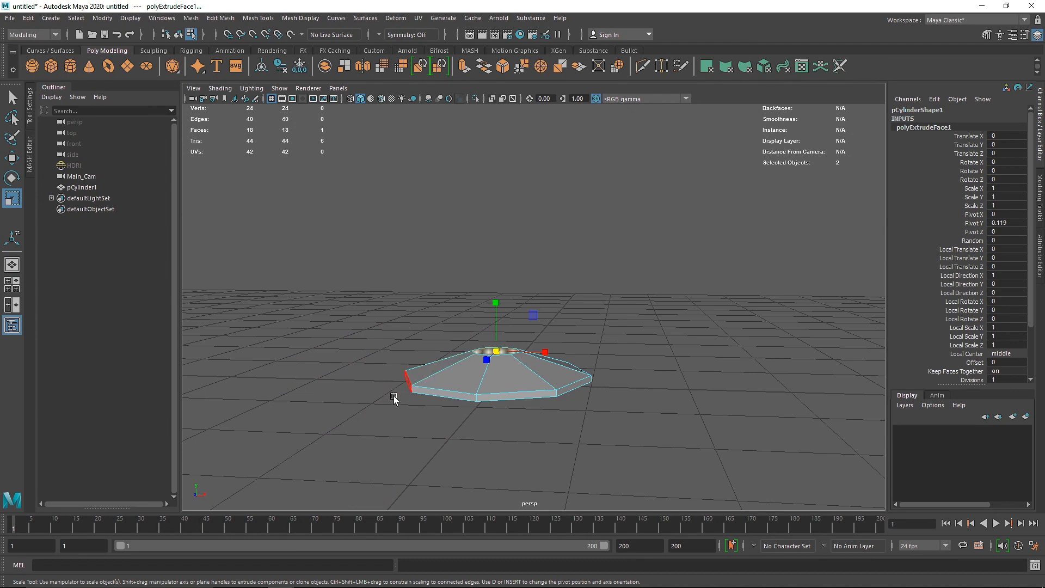
Step: Show the glass foot in the front orthographic view with wireframe display
key("space")
key("space")
middle_click_drag(617, 298, 598, 333, "alt")
right_click_drag(598, 333, 595, 302, "alt")
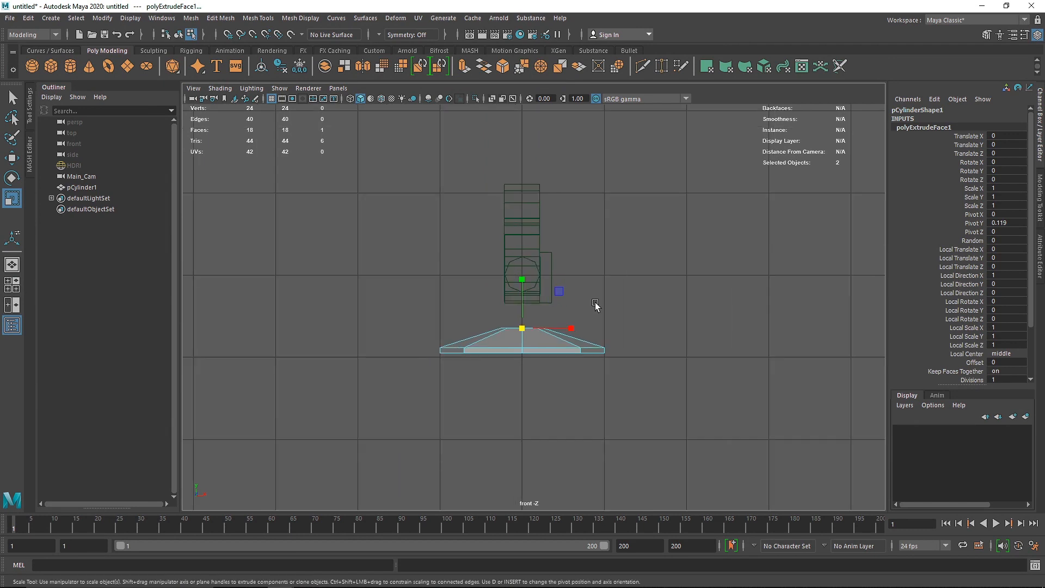
middle_click_drag(594, 302, 576, 353, "alt")
key("4")
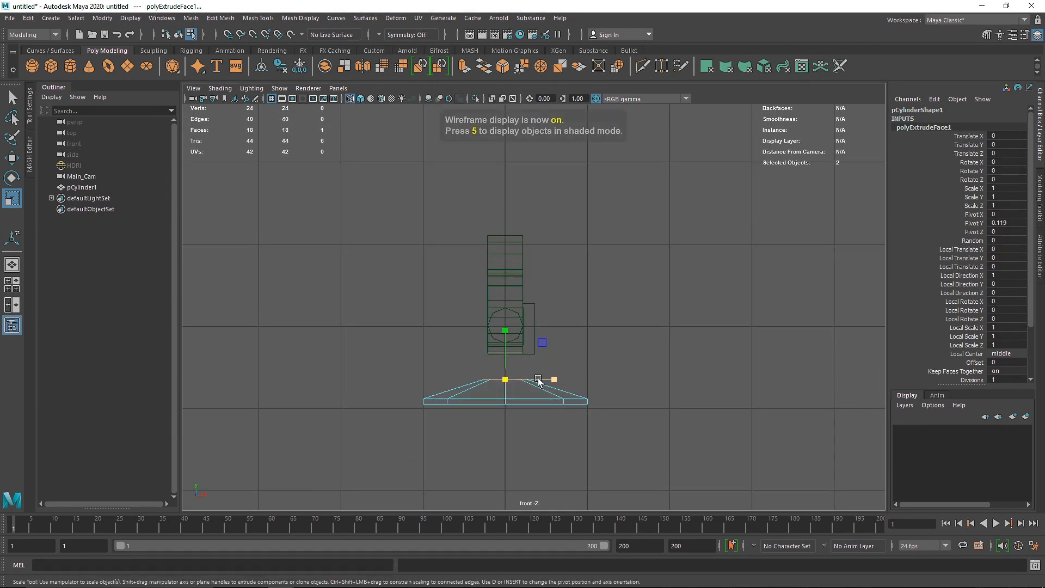
right_click_drag(538, 277, 538, 306)
scroll(538, 306, "up", 2)
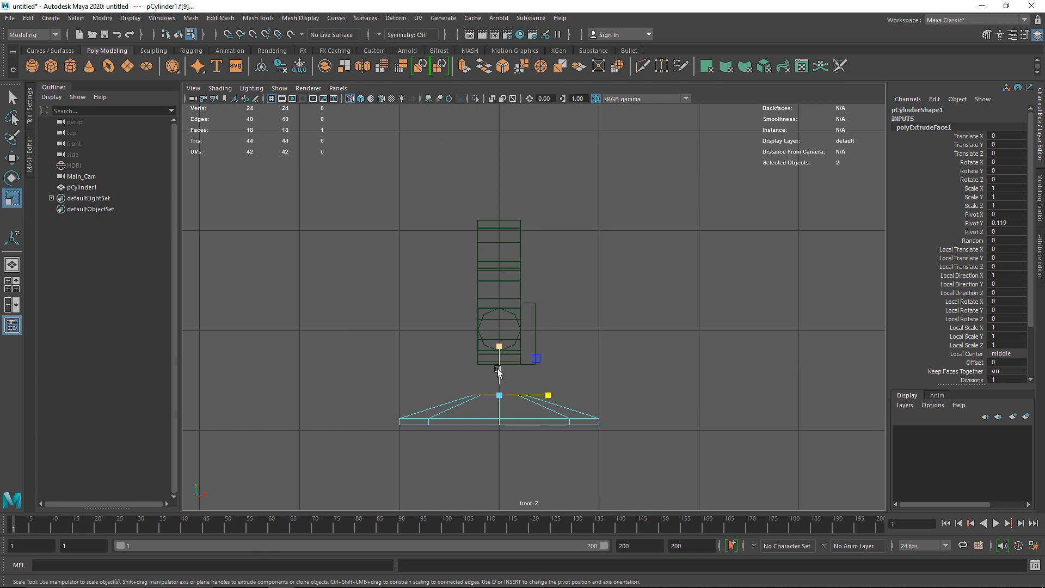
Step: Extrude the foot's top face up to a height of about 0.63 and narrow it into a tapered neck
key("ctrl+e")
key("w")
left_click_drag(499, 365, 496, 164)
key("r")
Step: Extrude the neck's top face straight up to a height of about 3.01 to form a thin stem
key("ctrl+e")
key("w")
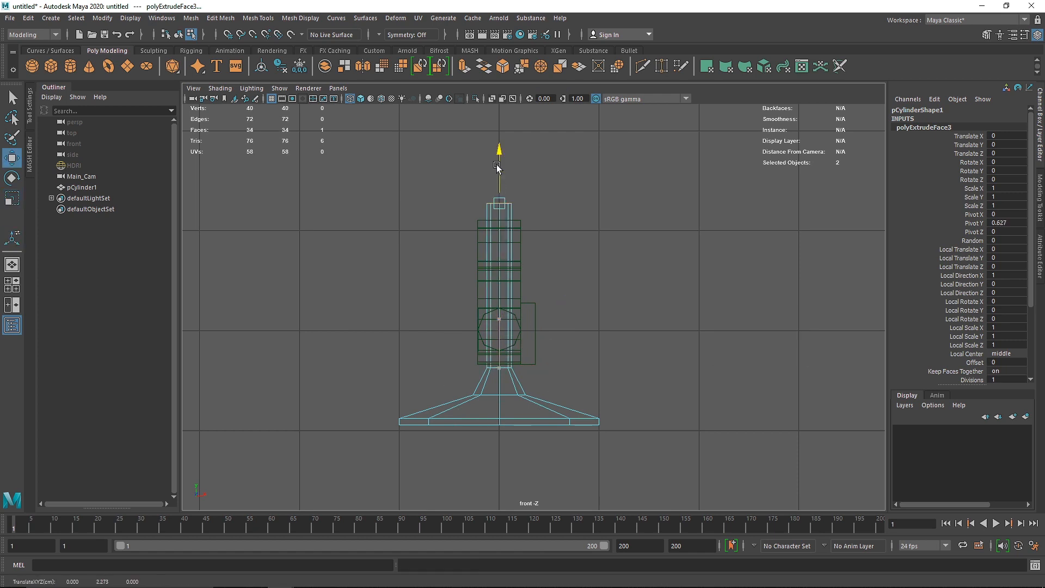
middle_click_drag(508, 182, 506, 234, "alt")
left_click_drag(495, 214, 492, 145)
scroll(560, 202, "down", 4)
middle_click_drag(557, 213, 543, 287, "alt")
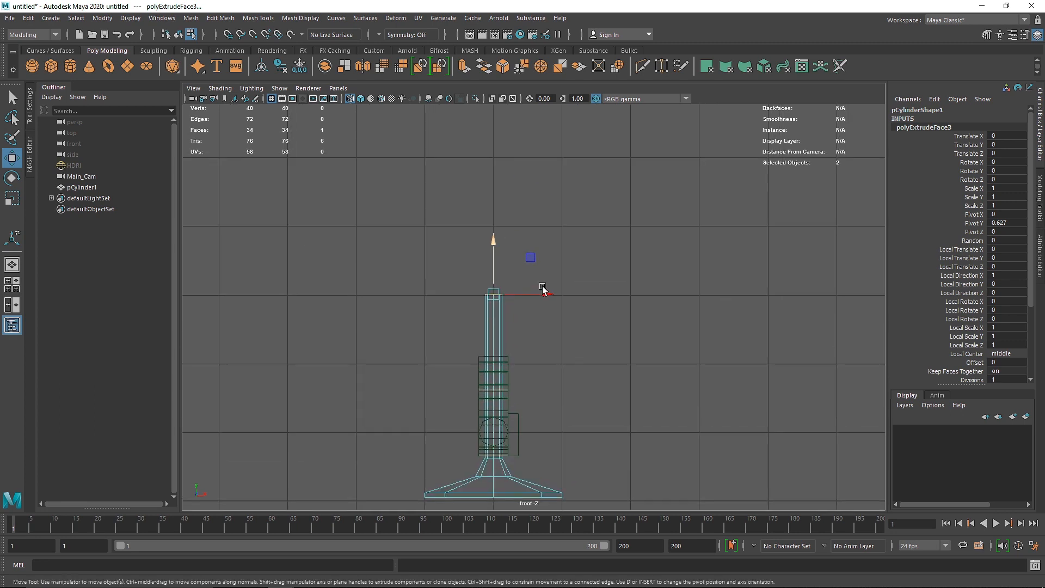
Step: Extrude the stem's top face a short distance upward and scale it outward into the flared bottom of the bowl
key("ctrl+e")
key("w")
left_click_drag(492, 240, 492, 212)
key("r")
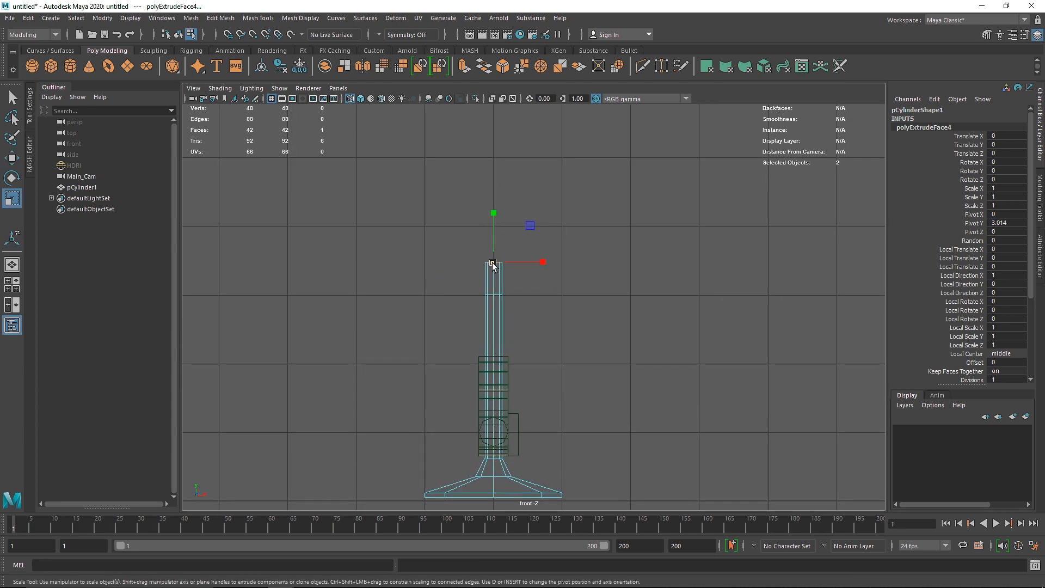
left_click_drag(495, 264, 541, 268)
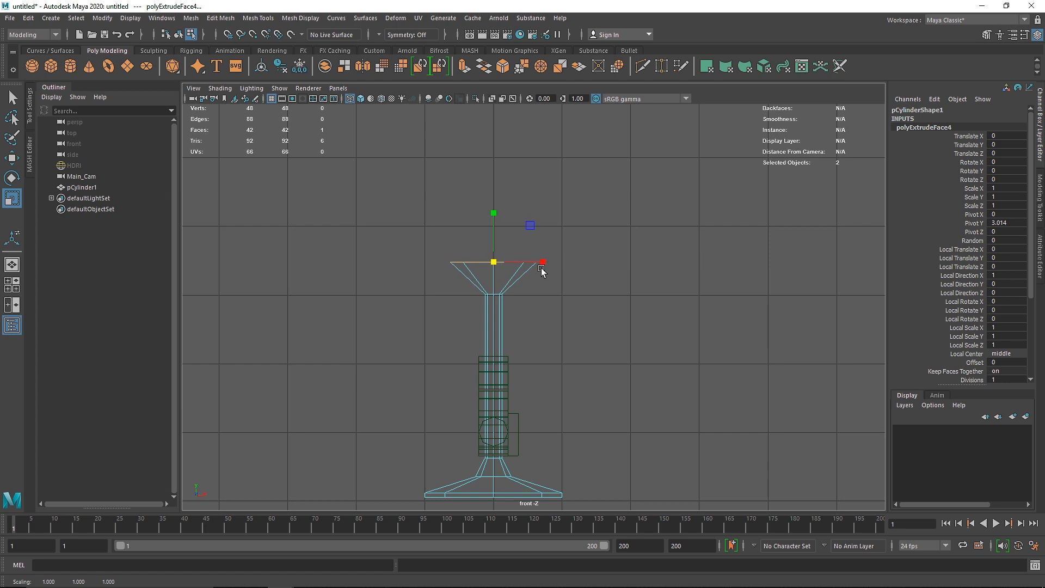
Step: Extrude the bowl's top face up to a height of about 3.97 and widen it further
key("ctrl+e")
key("w")
left_click_drag(493, 228, 534, 185)
key("r")
Step: Extrude another bowl section up to a height of about 4.62 and scale its top face moderately wider
key("ctrl+e")
key("w")
key("r")
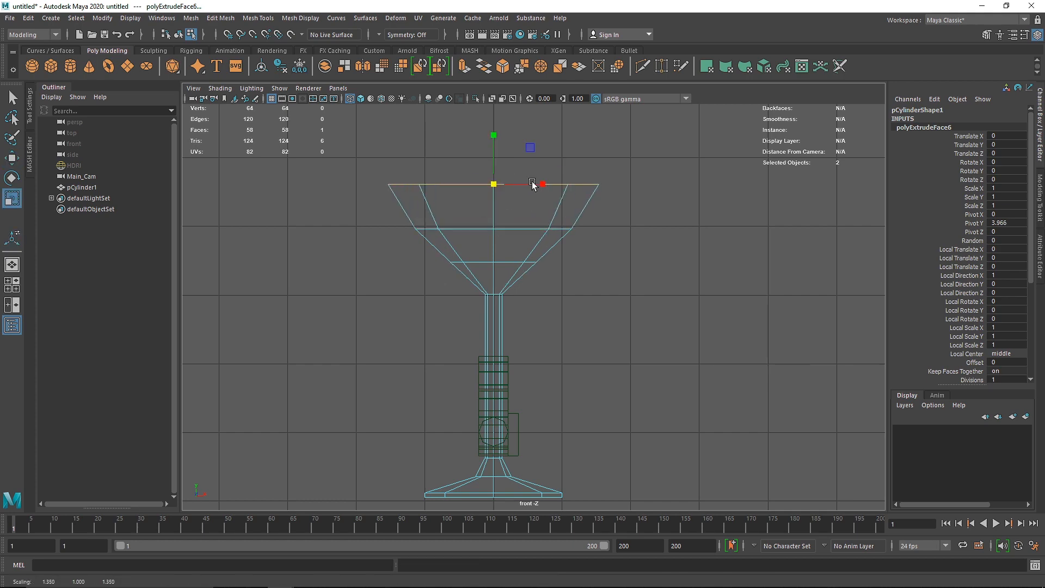
right_click_drag(583, 230, 547, 229, "alt")
middle_click_drag(537, 230, 537, 253, "alt")
Step: Extrude the bowl's top face straight up to a height of about 6.61 to form vertical side walls
key("ctrl+e")
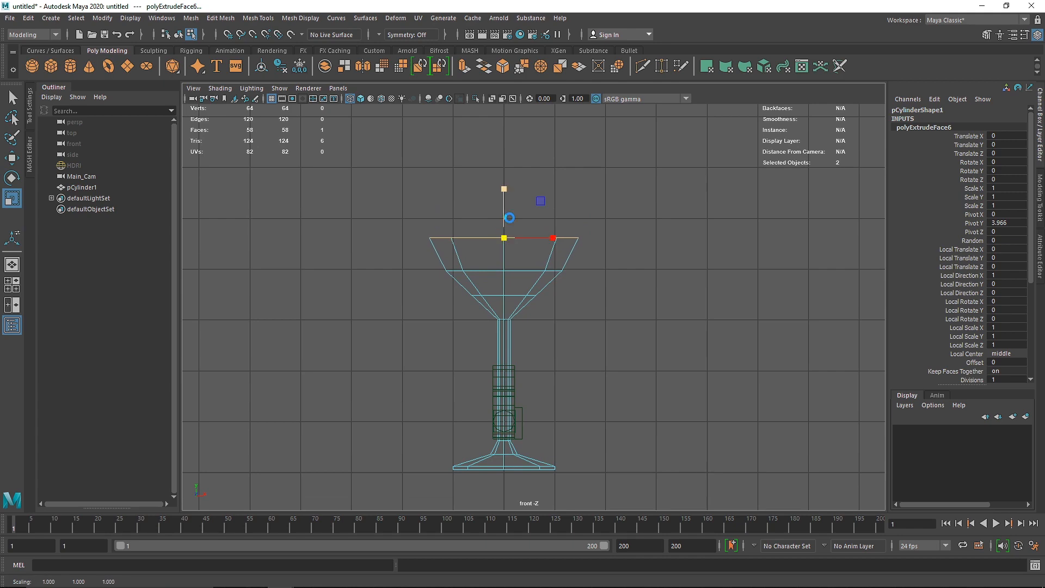
key("w")
left_click_drag(502, 205, 502, 97)
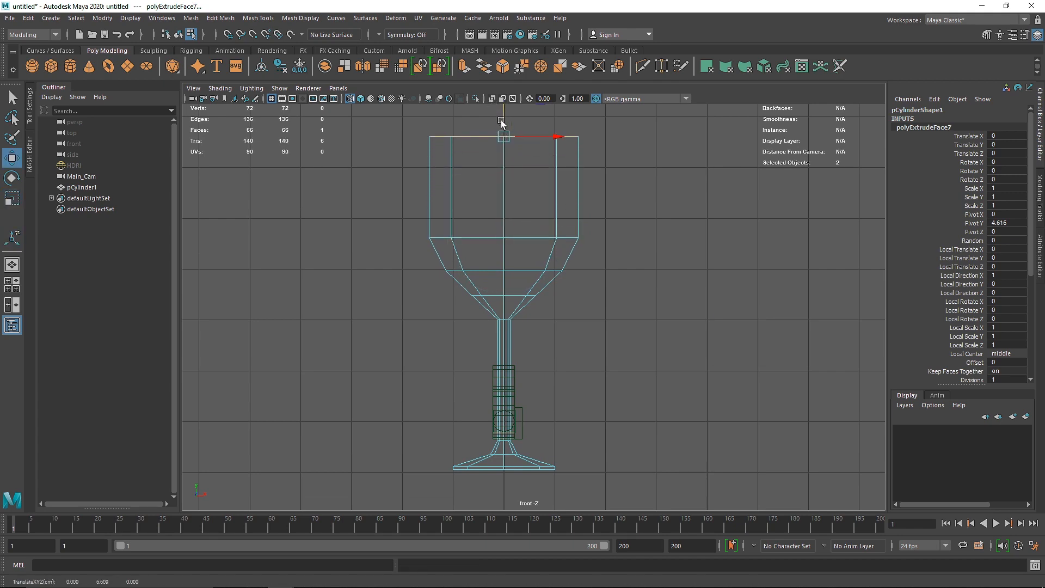
middle_click_drag(503, 130, 505, 234, "alt")
Step: Extrude a short rim section above the side walls, scale its top slightly inward and return to object selection
key("ctrl+e")
key("w")
mouse_move(502, 209)
left_mouse_down()
mouse_move(501, 182)
mouse_move(496, 213)
left_mouse_up()
key("r")
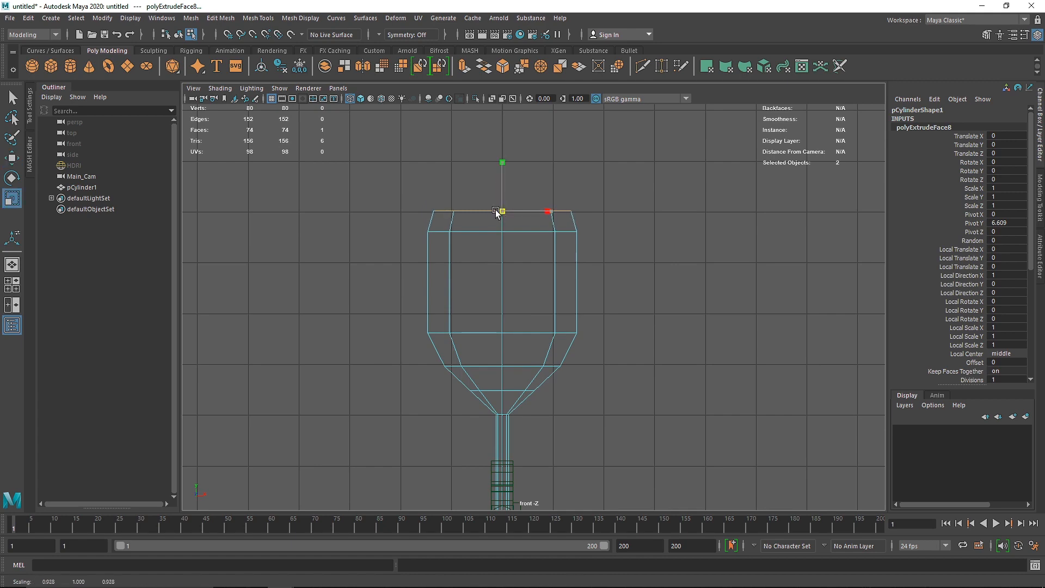
right_click_drag(503, 235, 599, 210)
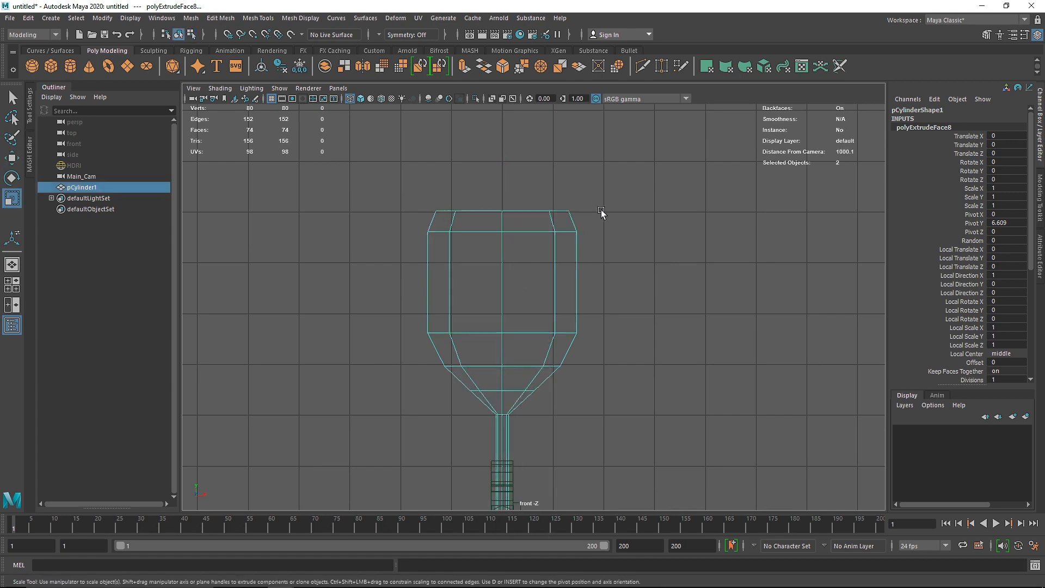
Step: Insert an edge loop around the middle of the bowl's vertical side walls in the perspective view
left_click(577, 266)
key("space")
key("space")
left_click_drag(611, 266, 513, 240, "alt")
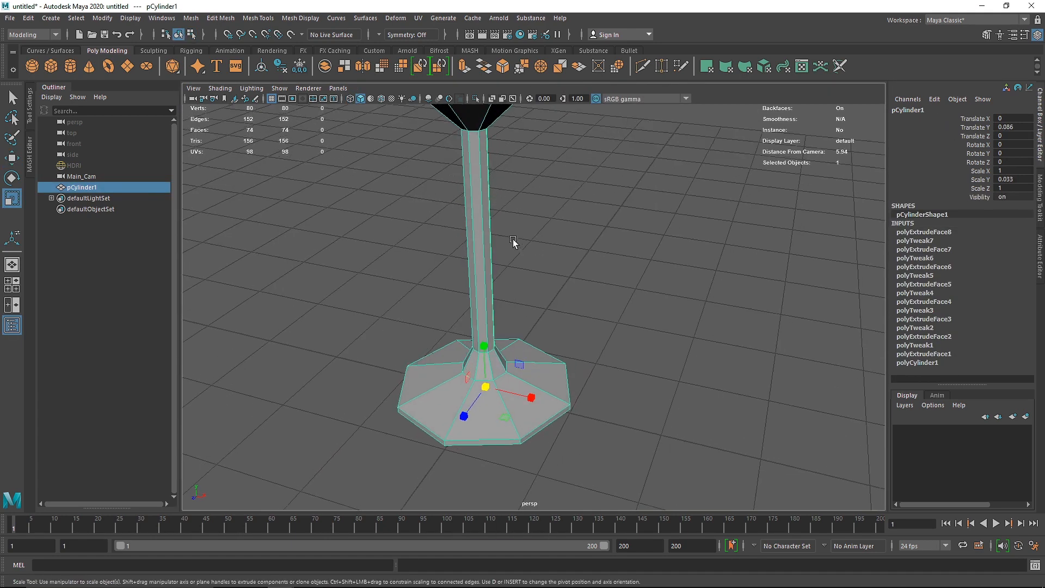
middle_click_drag(513, 240, 535, 301, "alt")
scroll(534, 302, "down", 5)
left_click_drag(534, 301, 515, 230, "alt")
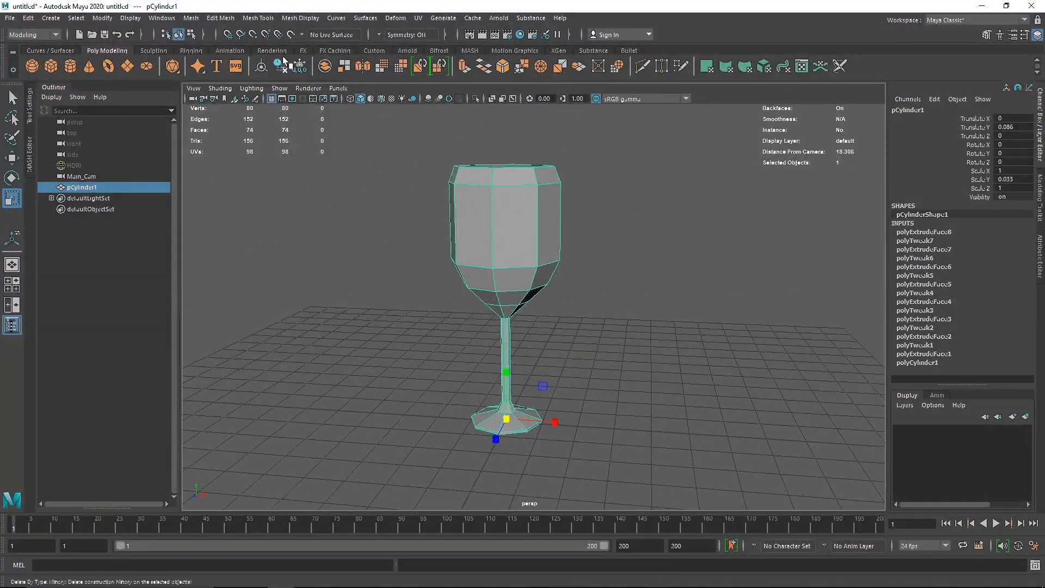
left_click(229, 20)
mouse_move(258, 18)
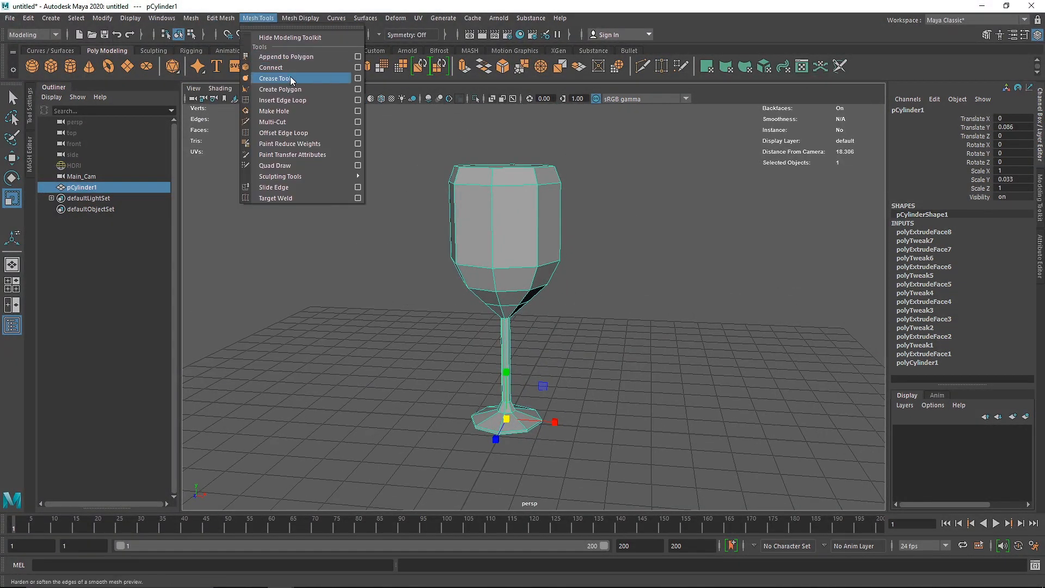
left_click(299, 100)
scroll(533, 231, "up", 3)
middle_click_drag(483, 206, 439, 254, "alt")
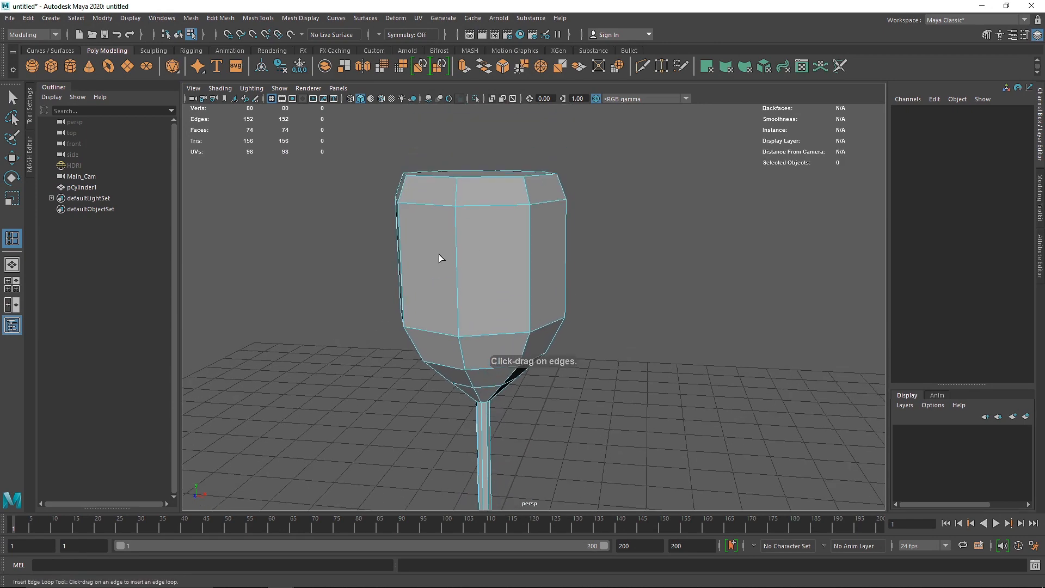
left_click(244, 19)
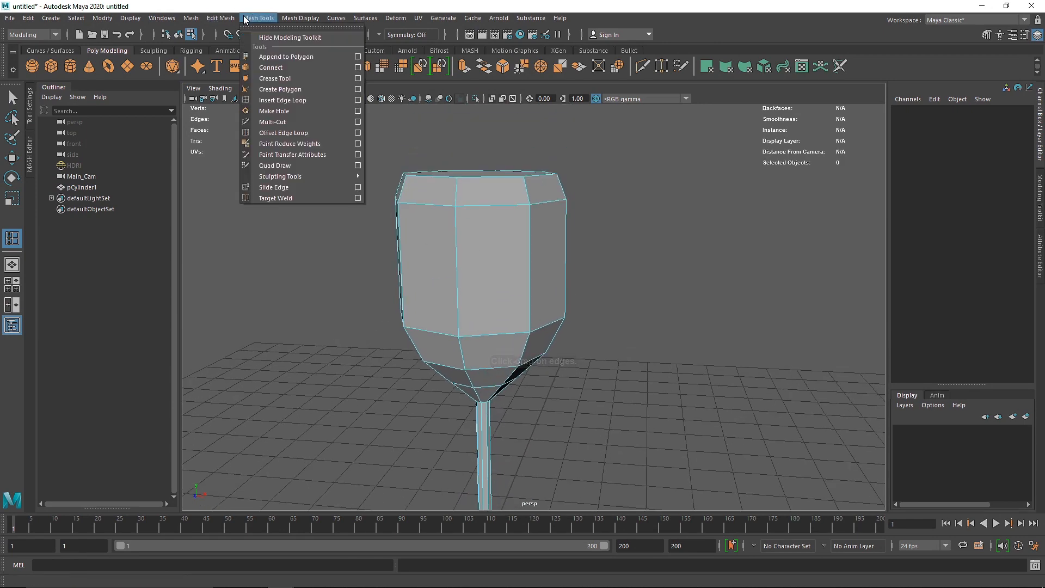
left_click(285, 101)
left_click_drag(458, 261, 492, 289)
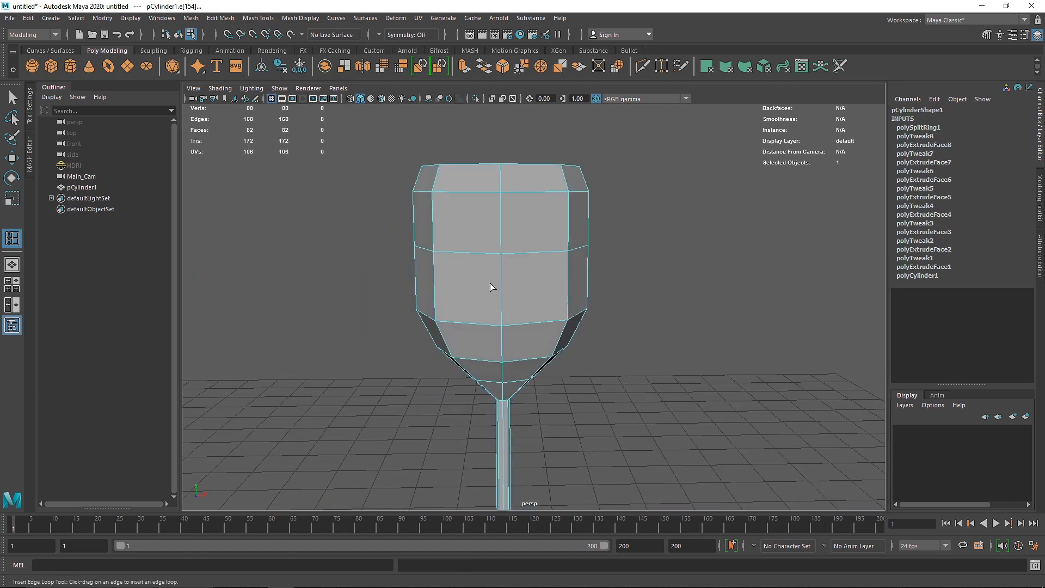
Step: Scale the bowl's new middle edge loop slightly outward to give the side walls a gentle bulge
key("q")
right_click_drag(488, 248, 487, 185)
left_click_drag(492, 253, 536, 292, "alt")
key("r")
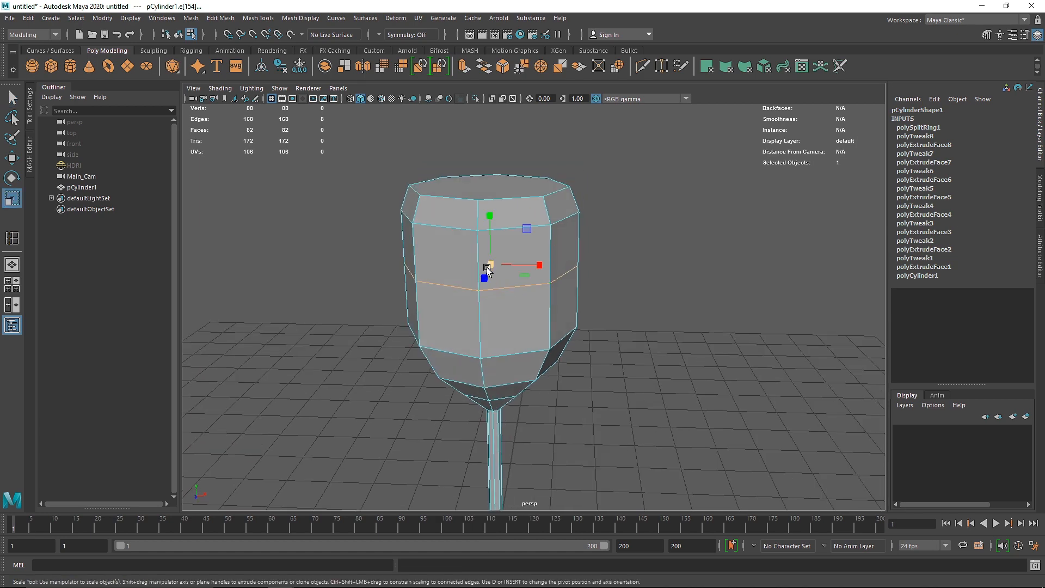
left_click_drag(491, 265, 504, 294)
Step: Delete the face capping the bowl's top and briefly preview the open glass with smoothing
right_click_drag(506, 216, 670, 209)
left_click(504, 243)
key("Delete")
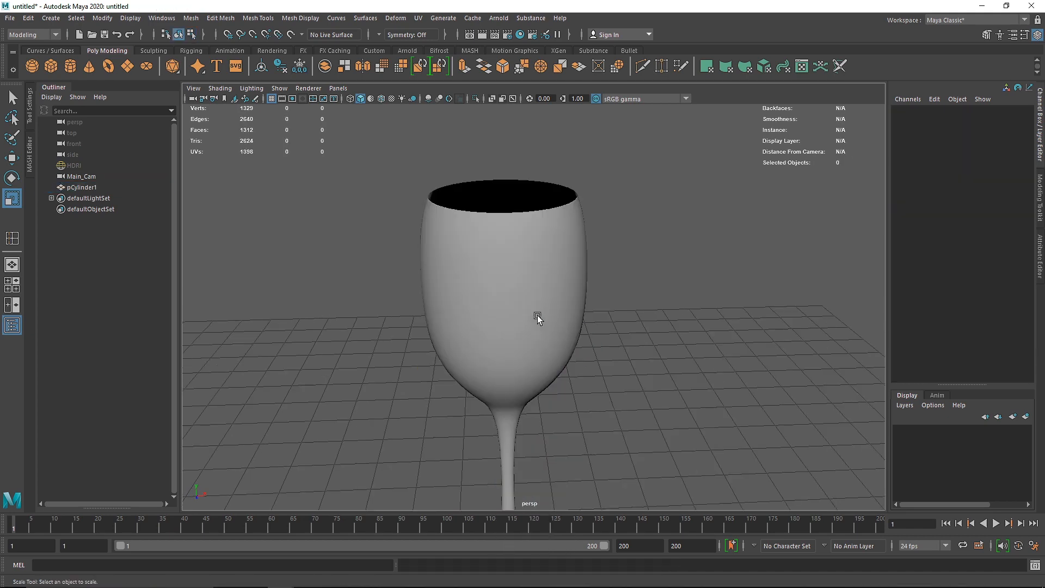
left_click_drag(537, 315, 561, 337, "alt")
left_click(518, 308)
key("1")
Step: Delete two bowl edge loops in the front view: the middle one of the lower taper and the one just below the rim
key("space")
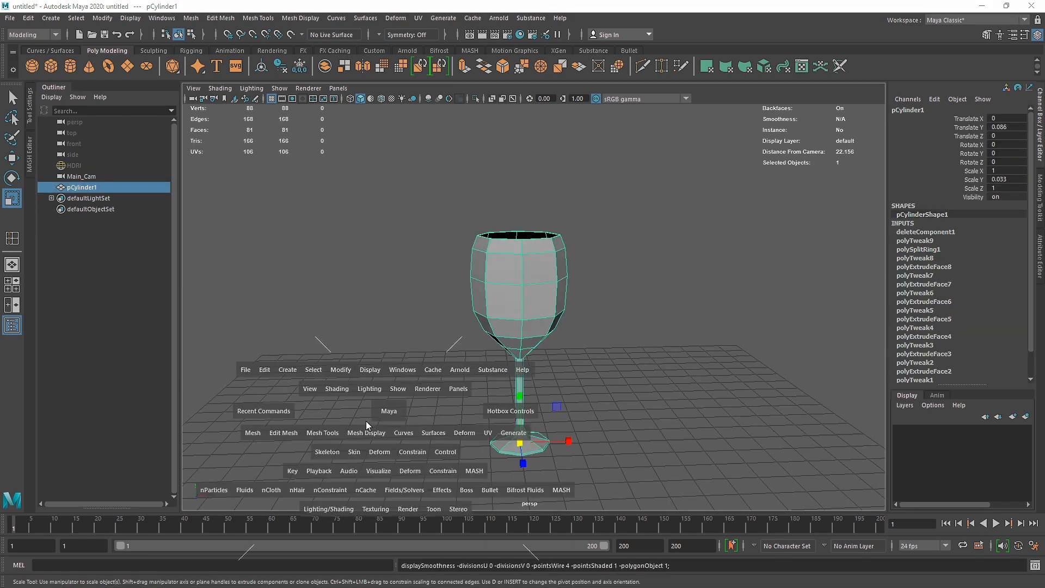
key("space")
middle_click_drag(528, 326, 492, 302, "alt")
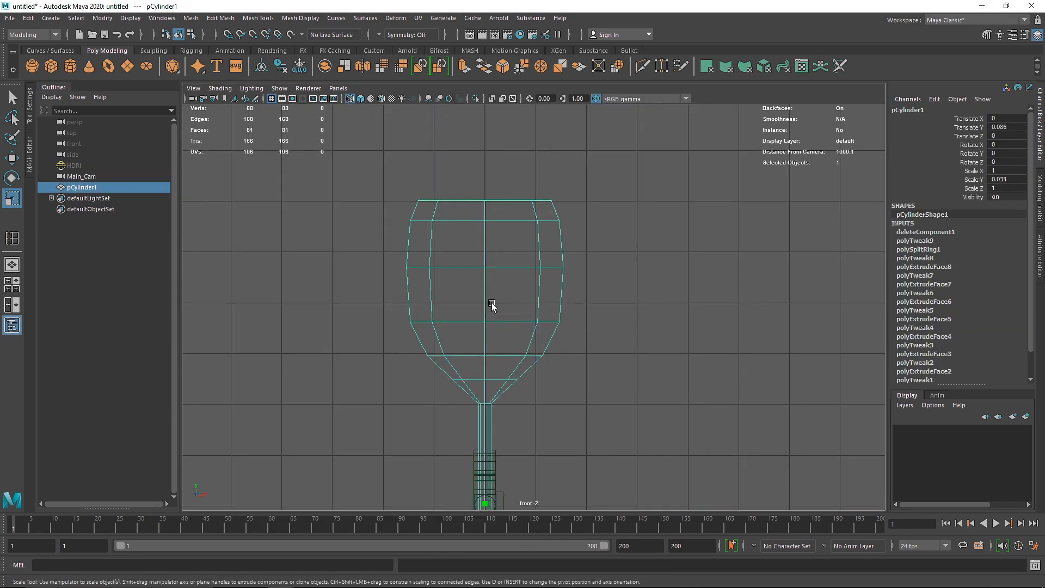
right_click_drag(492, 303, 485, 229)
double_click(498, 354)
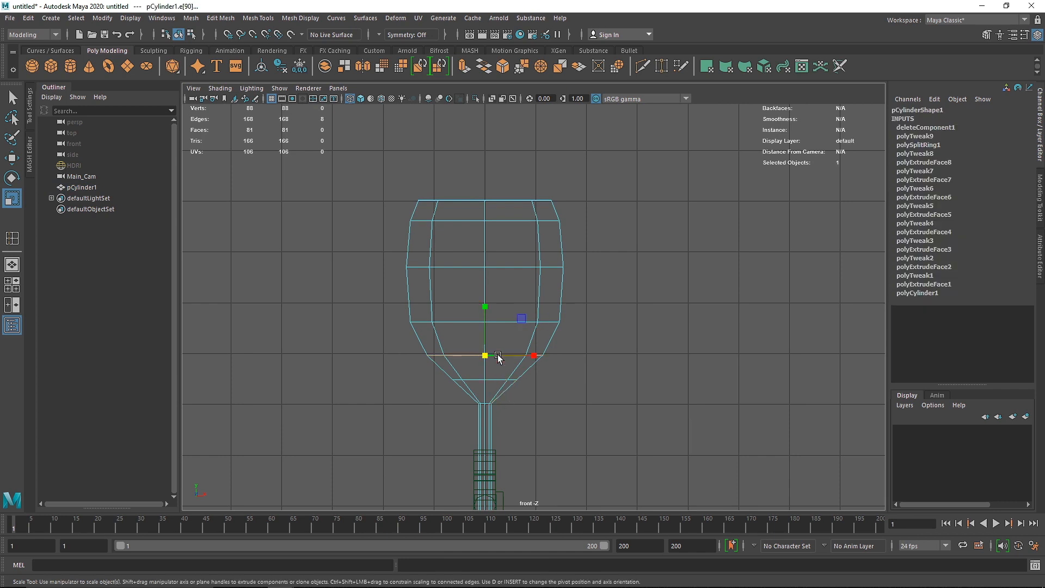
right_click_drag(498, 354, 442, 371, "shift")
key("w")
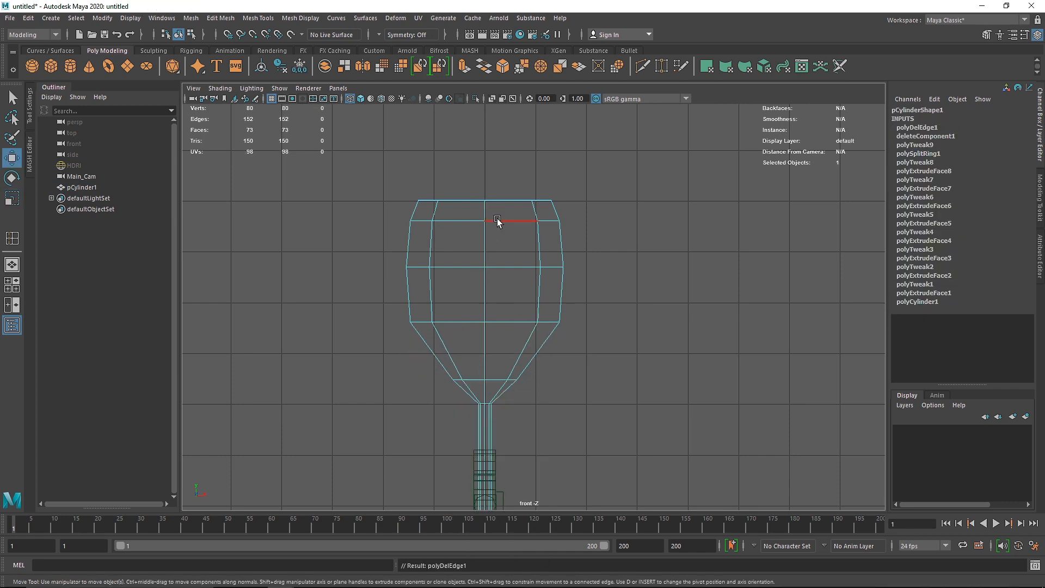
right_click_drag(498, 222, 436, 247, "shift")
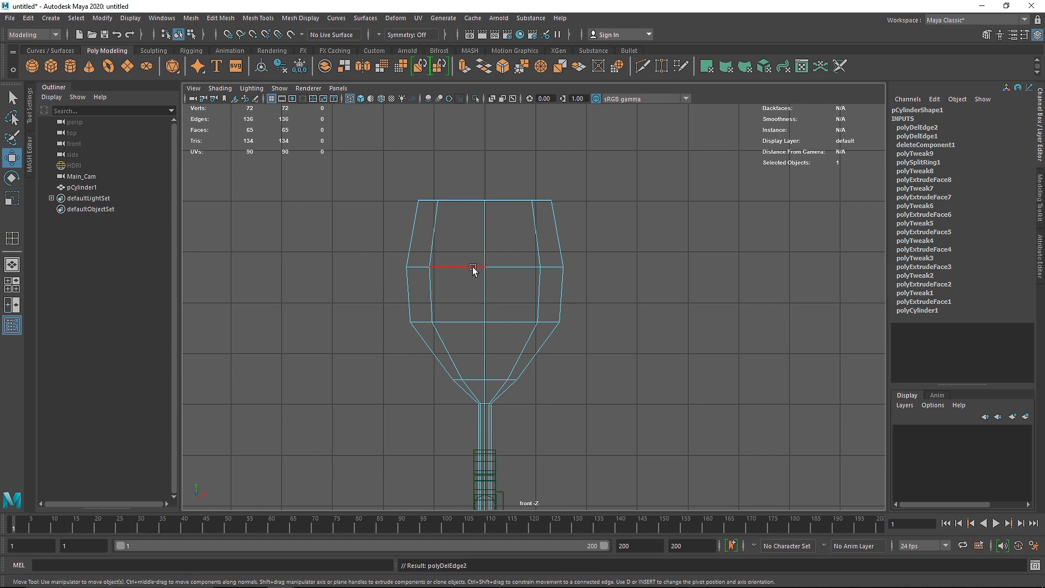
Step: Select the bowl's edge loop just above the stem for scaling and turn on the smooth mesh preview
key("f")
double_click(500, 297)
key("r")
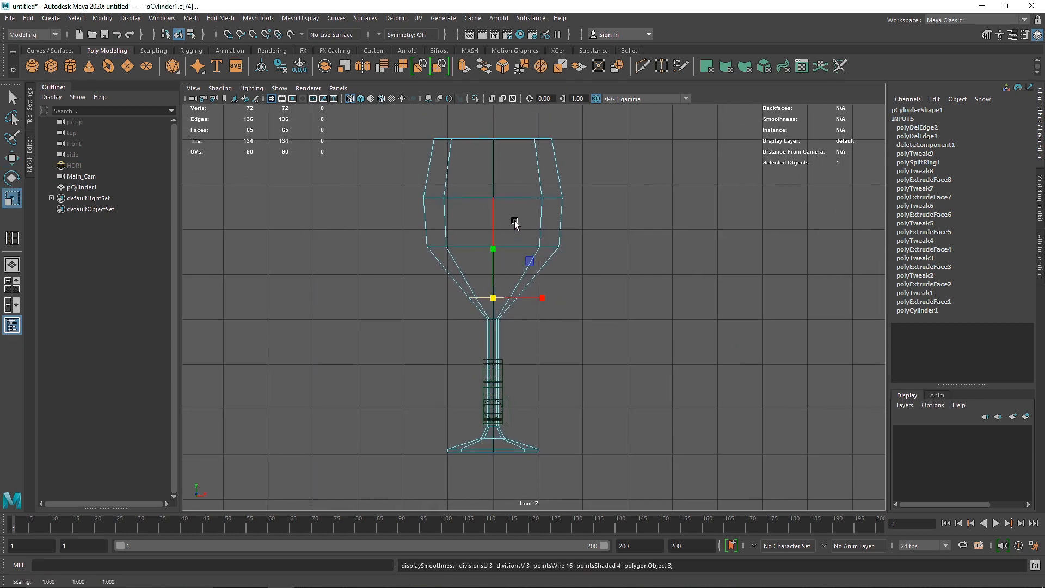
key("3")
right_click_drag(514, 201, 669, 163)
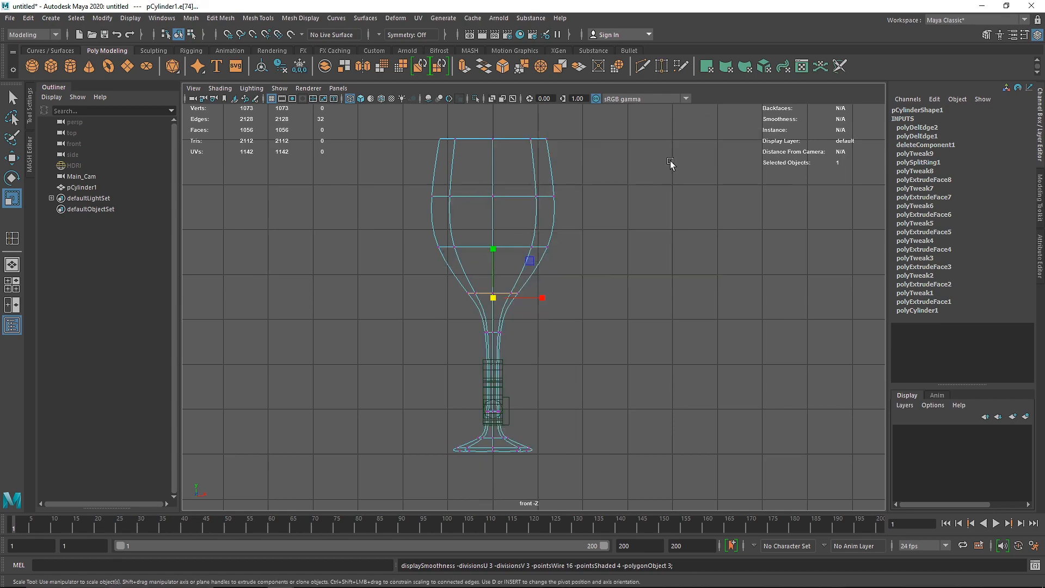
Step: Examine the smoothed wine glass's bowl, stem and silhouette from several angles in the perspective view
key("space")
key("space")
mouse_move(517, 250)
left_mouse_down("alt")
mouse_move(504, 256)
mouse_move(493, 341)
mouse_move(505, 303)
left_mouse_up("alt")
right_click_drag(534, 278, 571, 252)
left_click(583, 315)
scroll(553, 397, "up", 5)
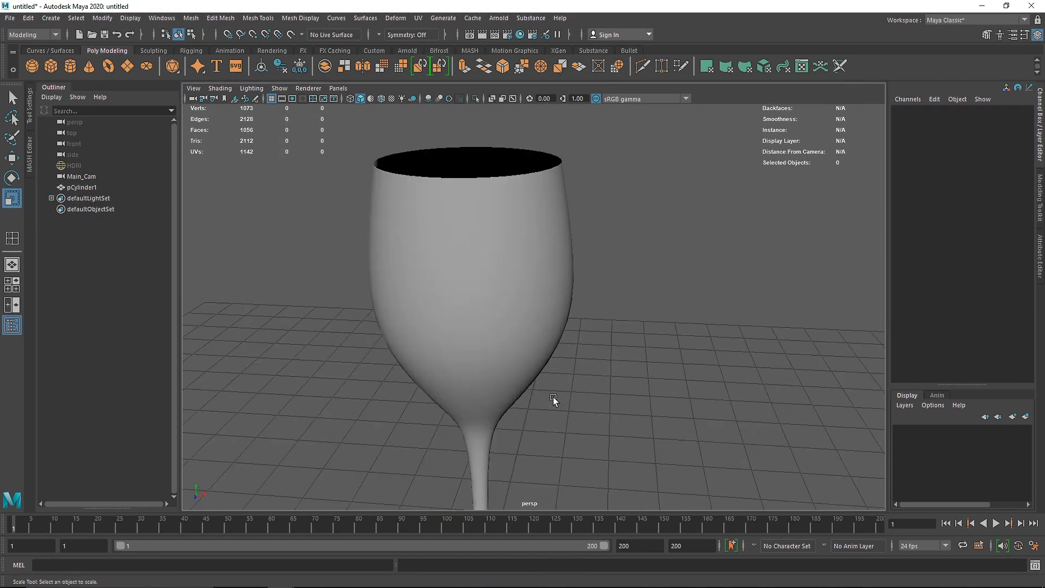
left_click_drag(553, 396, 494, 425, "alt")
middle_click_drag(494, 425, 494, 367, "alt")
left_click_drag(494, 366, 497, 397, "alt")
middle_click_drag(496, 397, 530, 261, "alt")
left_click_drag(531, 261, 556, 325, "alt")
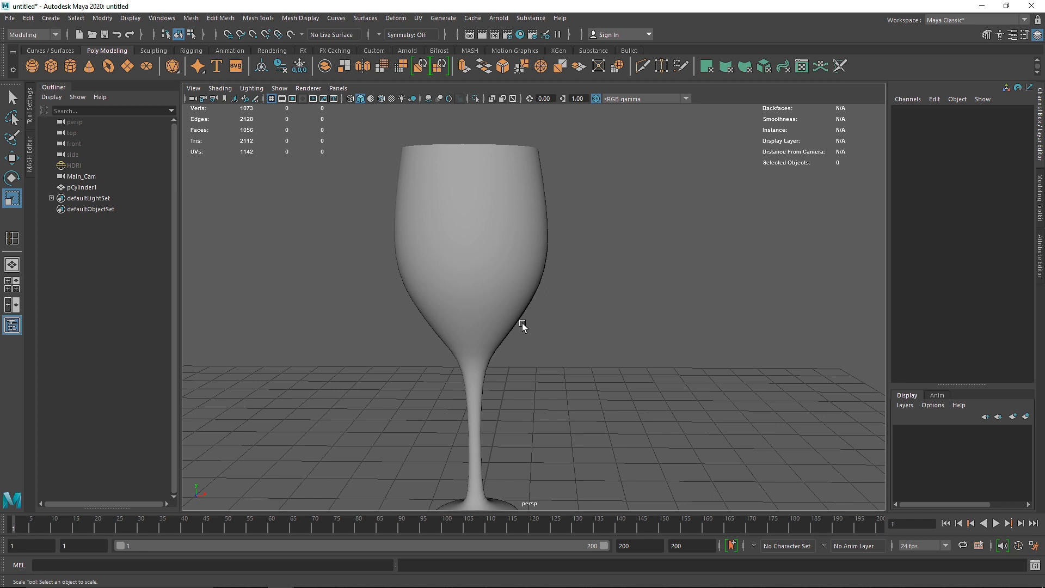
Step: Turn off the smooth mesh preview and insert an edge loop around the stem just below the bowl
left_click(504, 312)
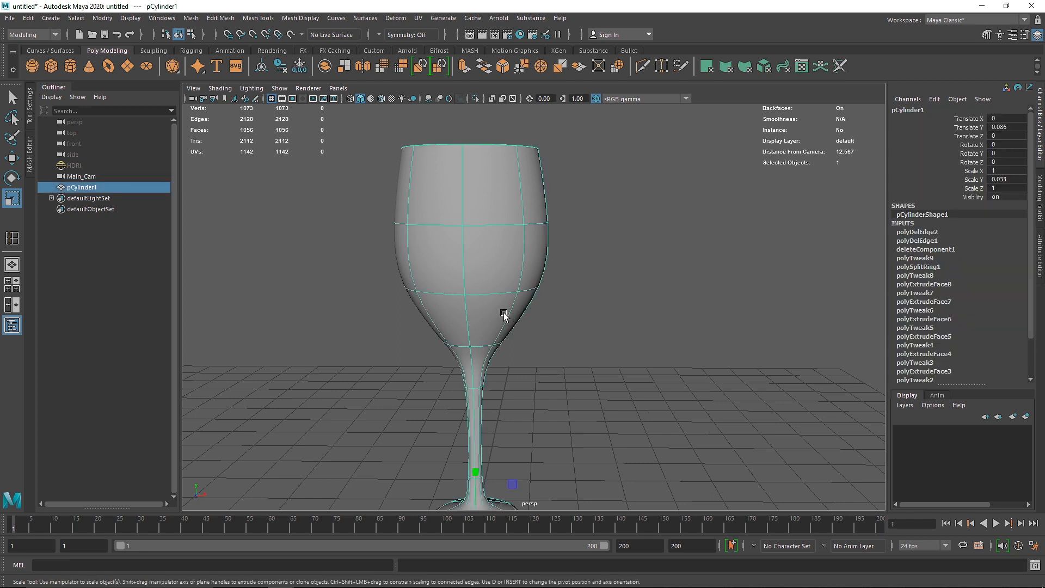
key("1")
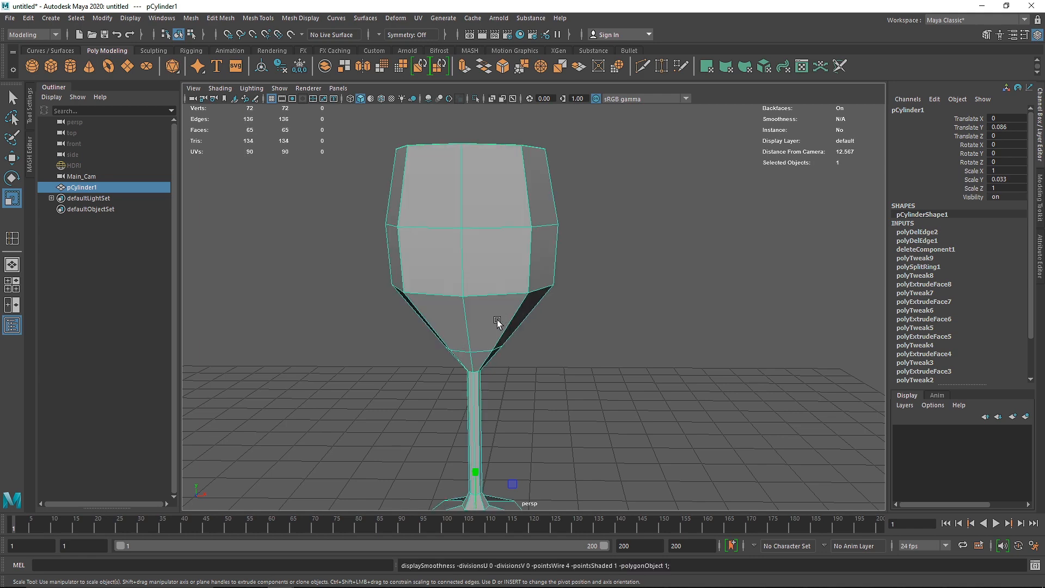
middle_click_drag(487, 360, 494, 318, "alt")
right_click_drag(495, 318, 615, 272, "alt")
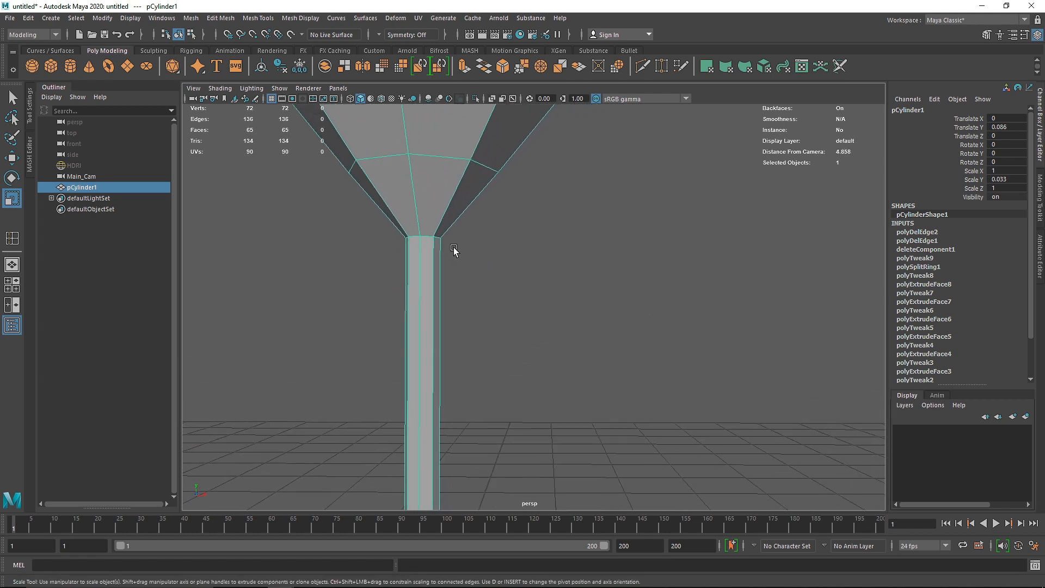
left_click(258, 18)
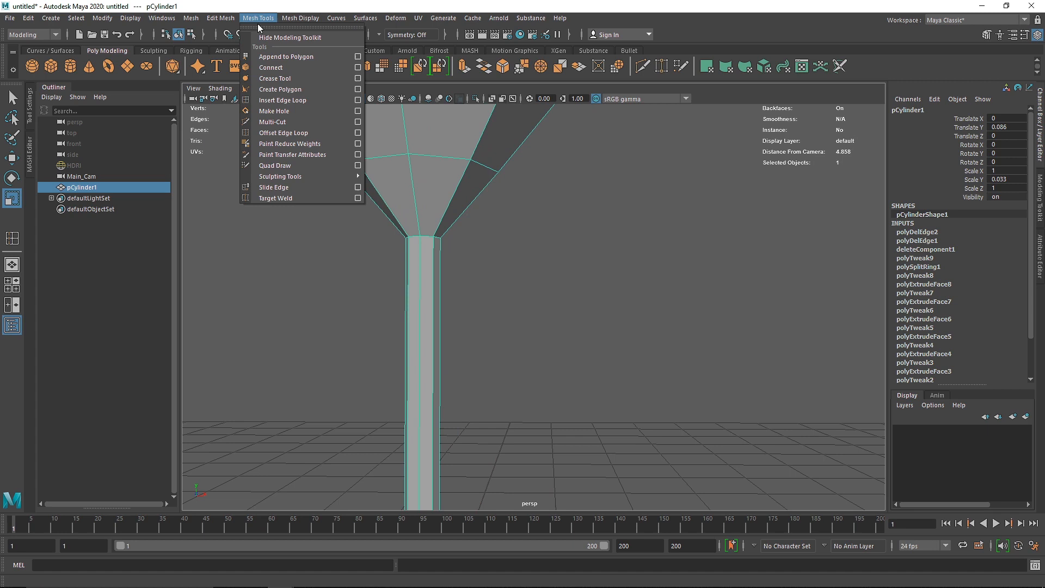
left_click(286, 101)
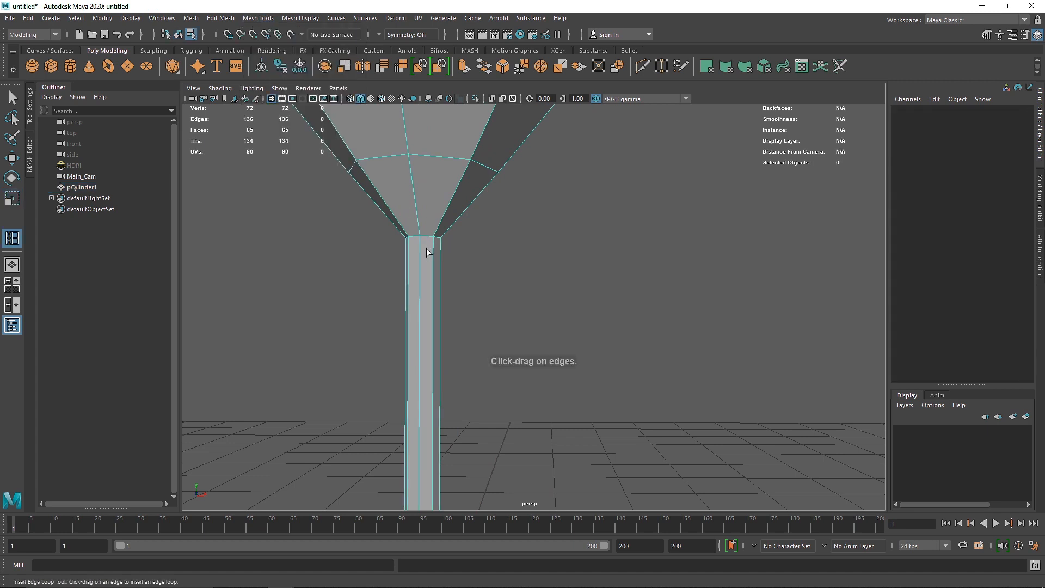
left_click_drag(419, 254, 408, 243)
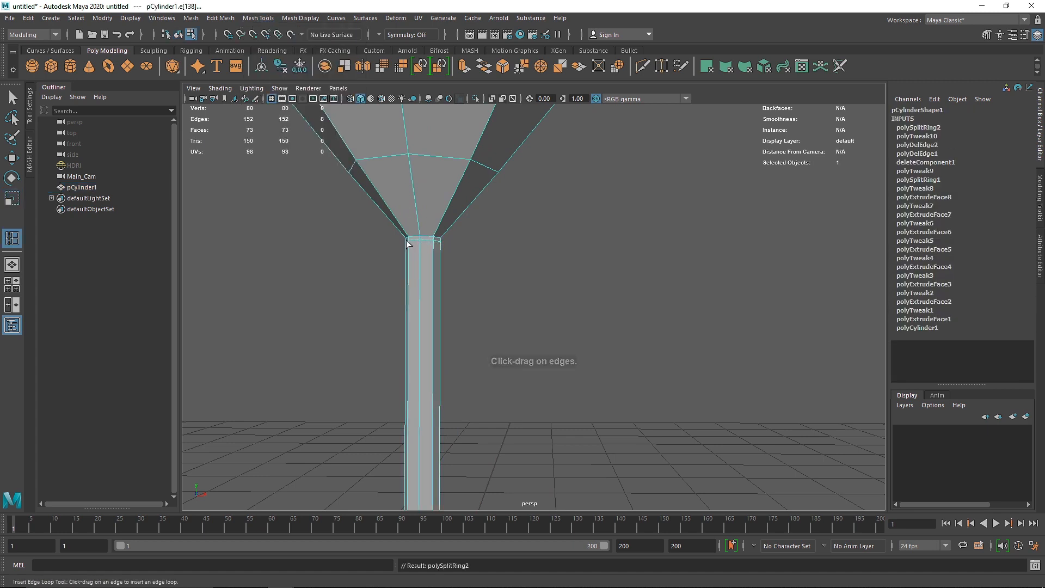
Step: Turn on the smooth mesh preview to check the junction between stem and bowl, and leave the edge loop tool
right_click_drag(406, 240, 449, 248, "alt")
middle_click_drag(448, 249, 522, 287, "alt")
key("3")
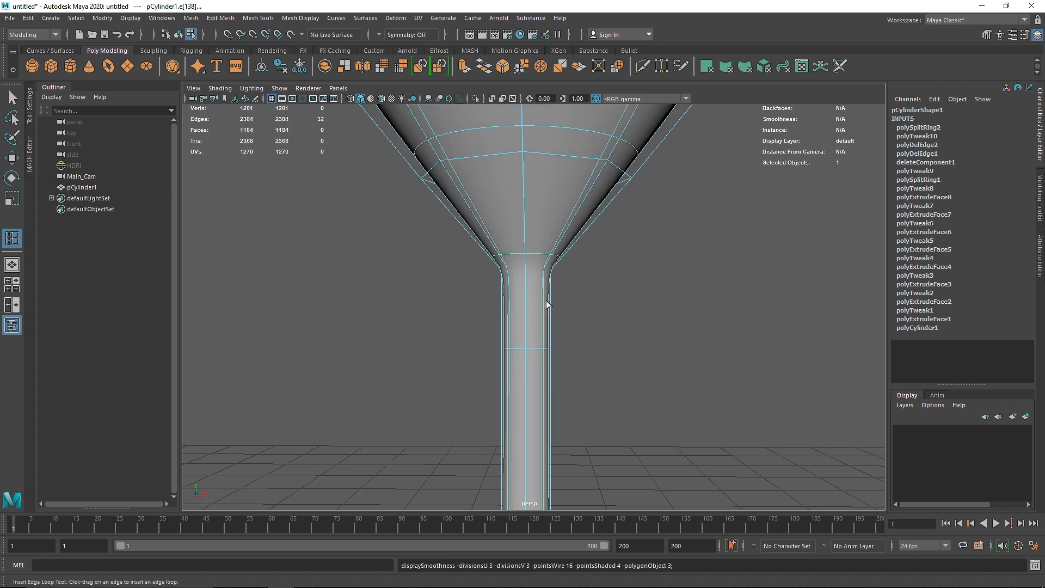
right_click_drag(517, 264, 593, 239)
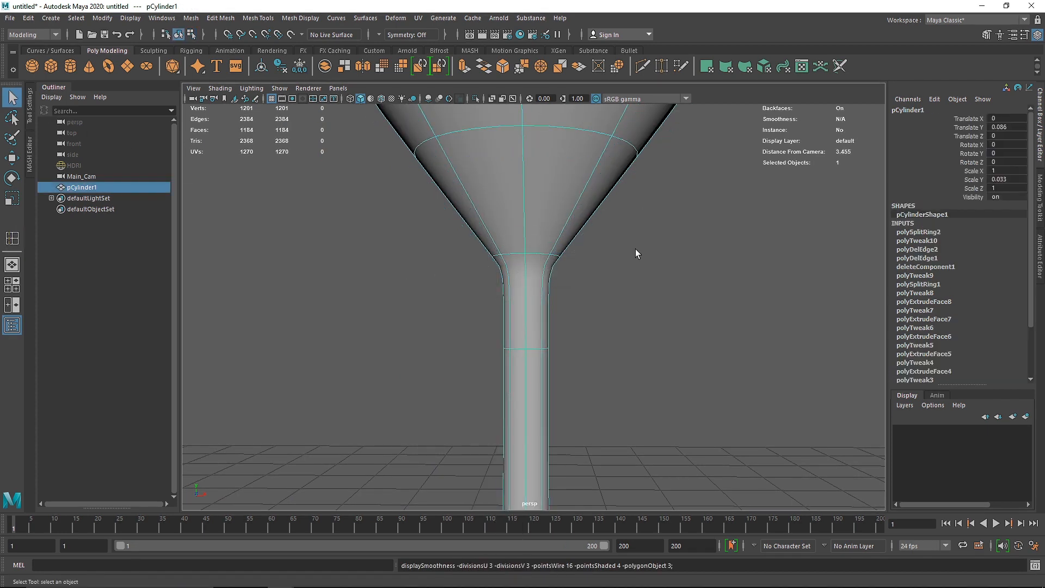
Step: Move the stem's upper edge loop farther down the stem to soften the transition into the bowl
right_click_drag(534, 255, 535, 244)
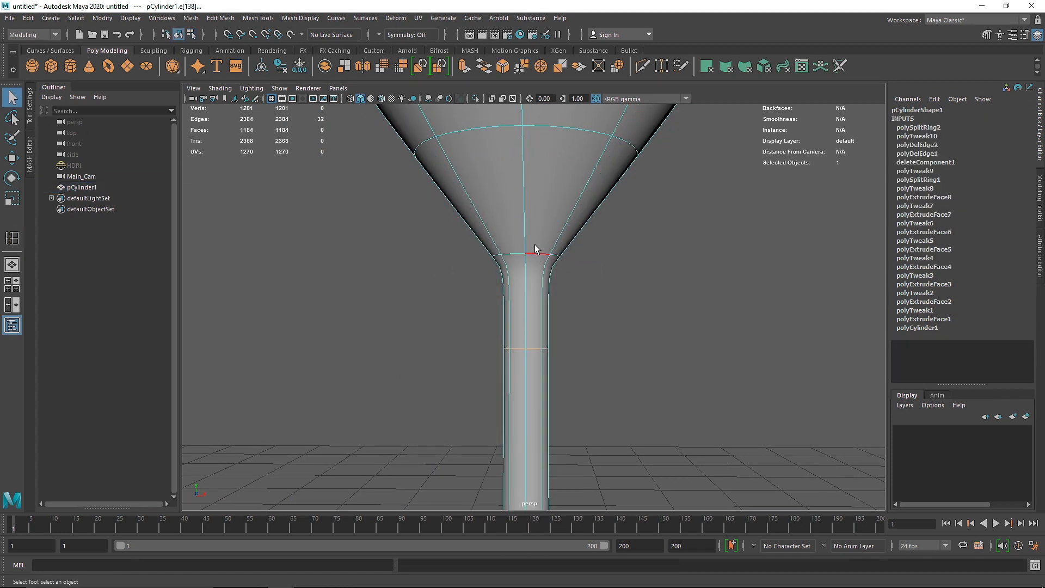
left_click(532, 348)
key("w")
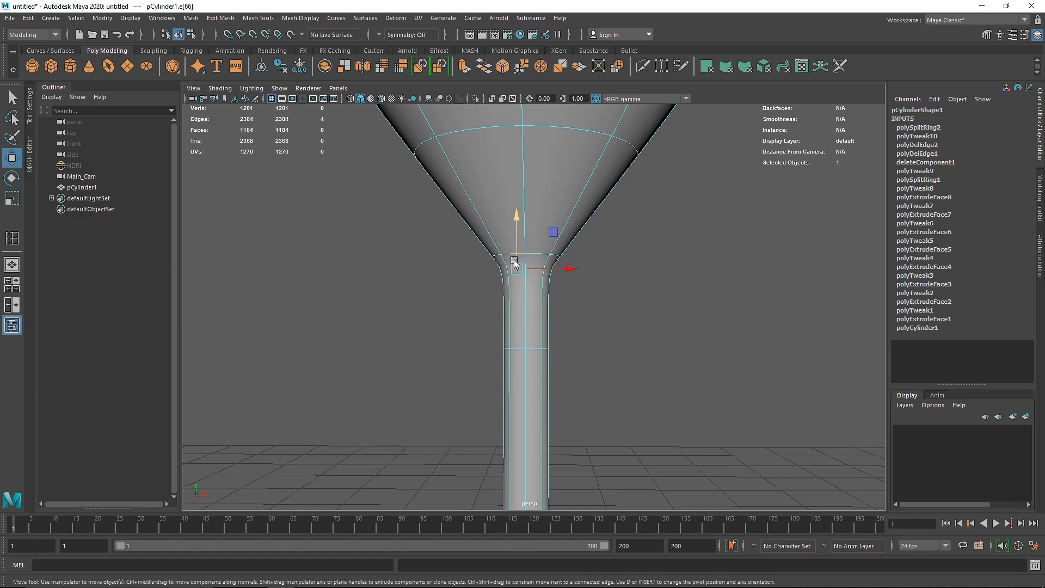
scroll(514, 261, "down", 3)
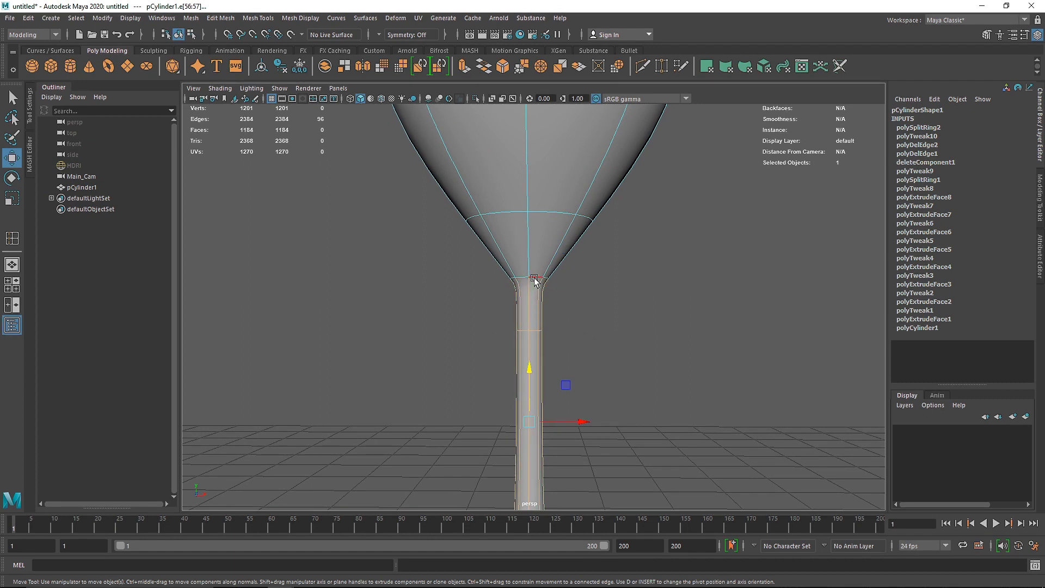
double_click(534, 330)
left_click_drag(529, 248, 527, 311)
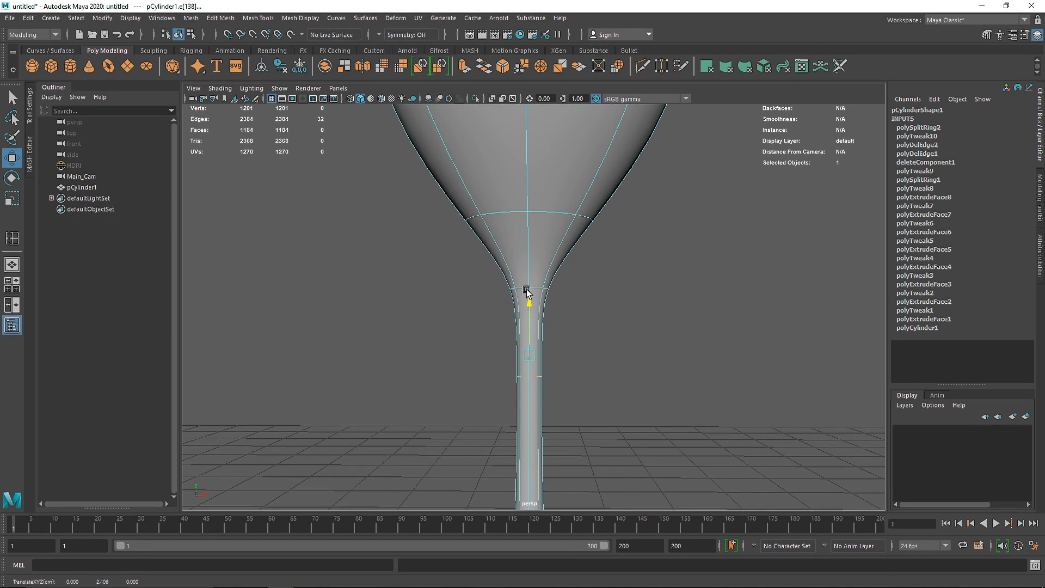
Step: Bring the underside of the glass's base into view and hide the viewport grid
scroll(576, 313, "down", 1)
middle_click_drag(577, 312, 565, 144, "alt")
left_click_drag(573, 308, 580, 270, "alt")
scroll(593, 217, "up", 4)
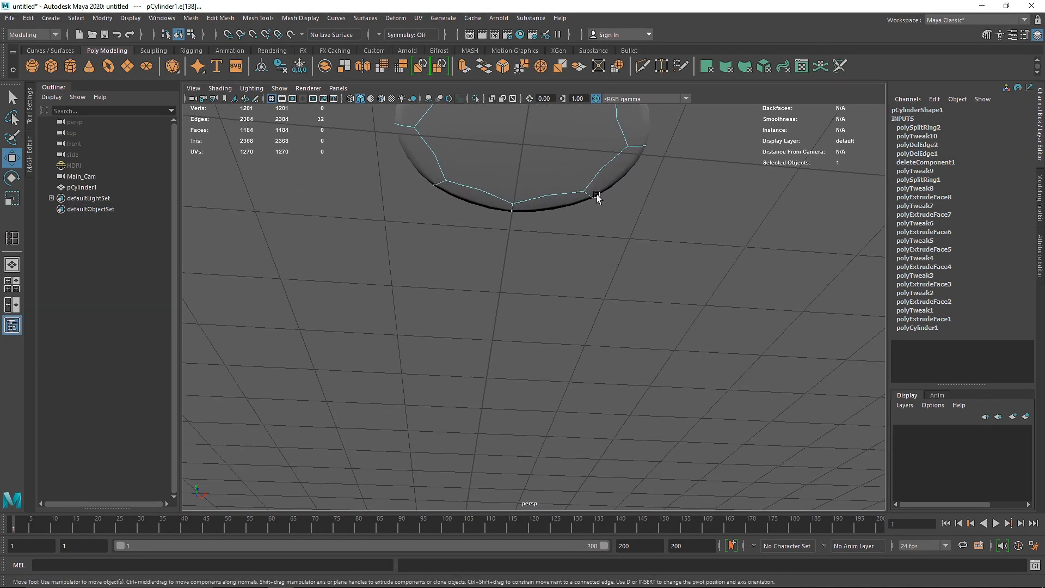
middle_click_drag(598, 198, 604, 310, "alt")
right_click_drag(524, 216, 632, 181)
left_click(271, 99)
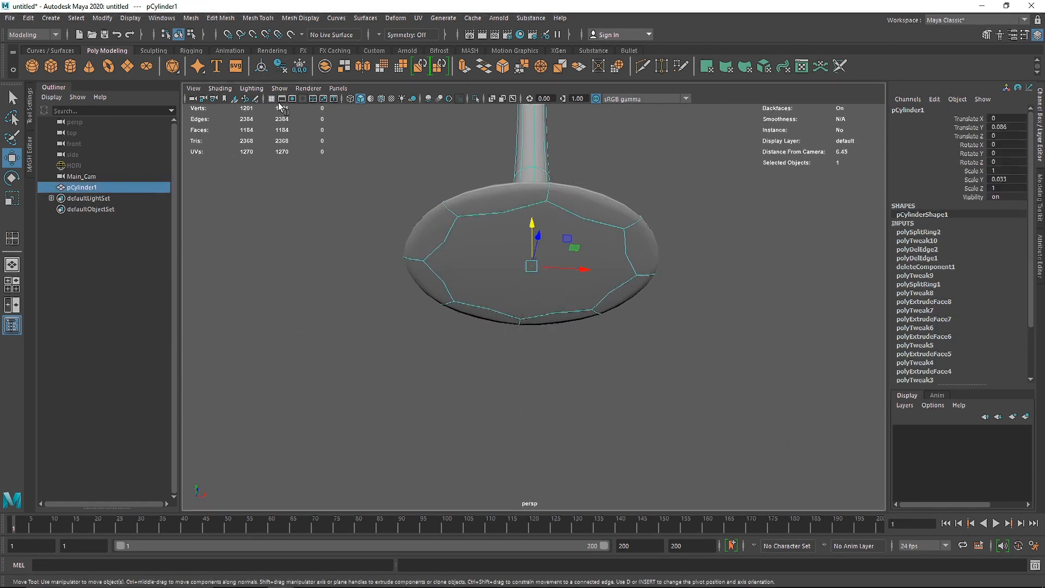
Step: Turn off smoothing and extrude the base's bottom face three times, scaling it inward each time to form concentric rings
middle_click_drag(570, 188, 501, 231, "alt")
key("1")
right_click_drag(501, 232, 500, 270)
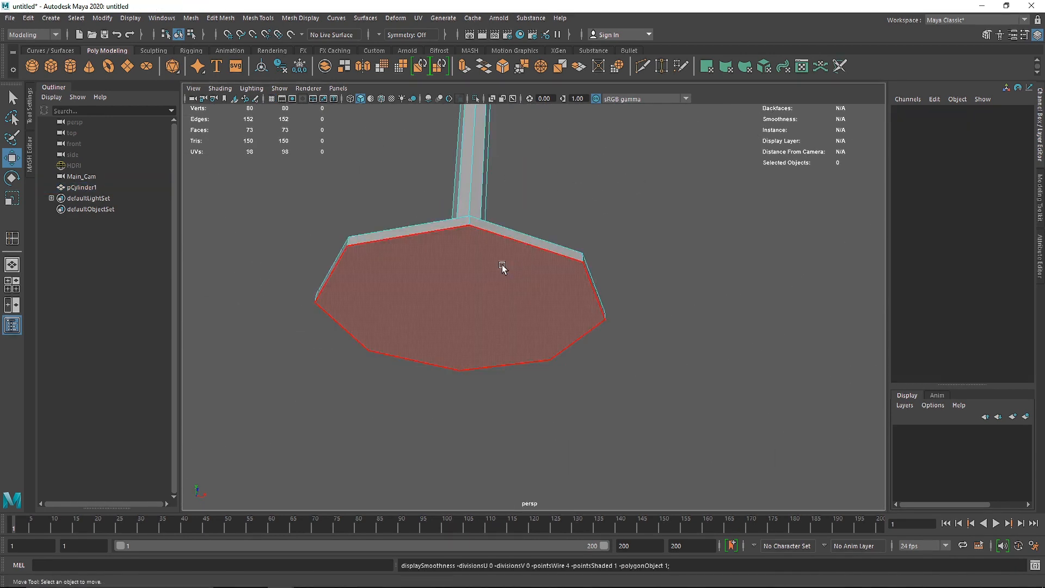
left_click(520, 271)
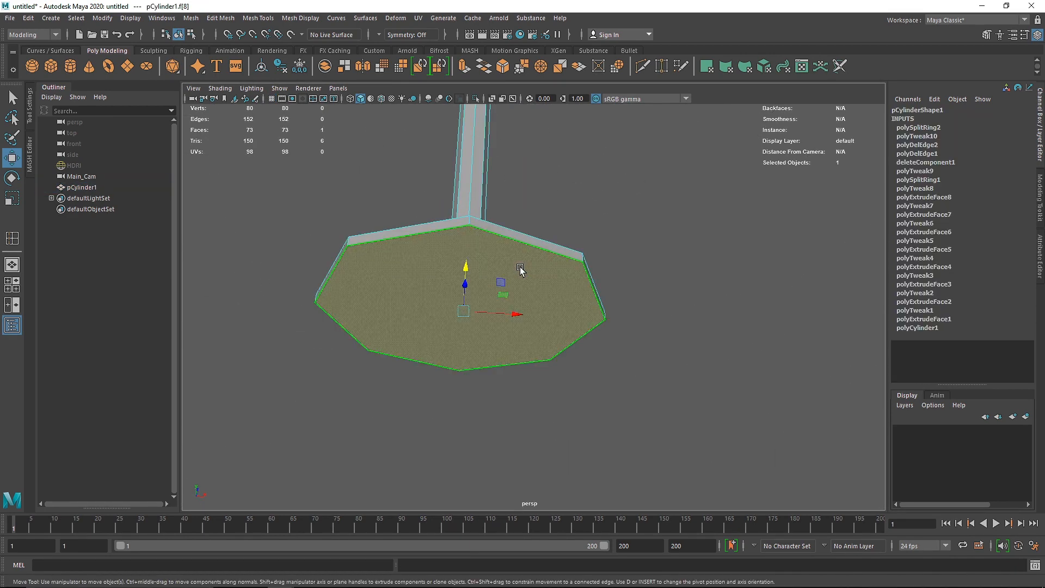
left_click(464, 66)
left_click_drag(460, 363, 439, 316)
key("ctrl+e")
key("ctrl+e")
right_click_drag(515, 250, 565, 229)
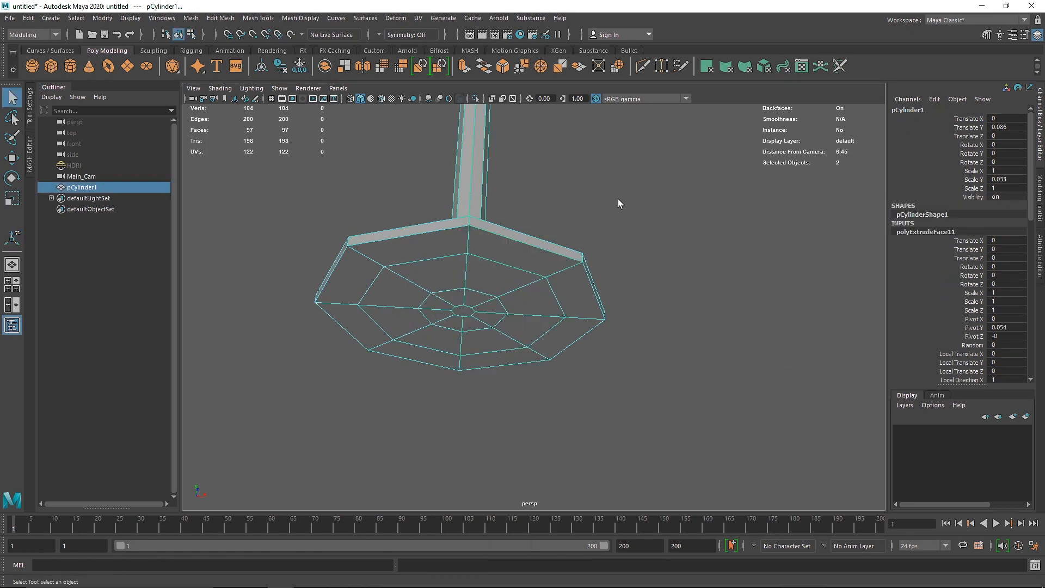
Step: Turn on the smooth mesh preview, deselect the glass and check its base and stem
key("3")
left_click(611, 240)
left_click_drag(494, 205, 501, 280, "alt")
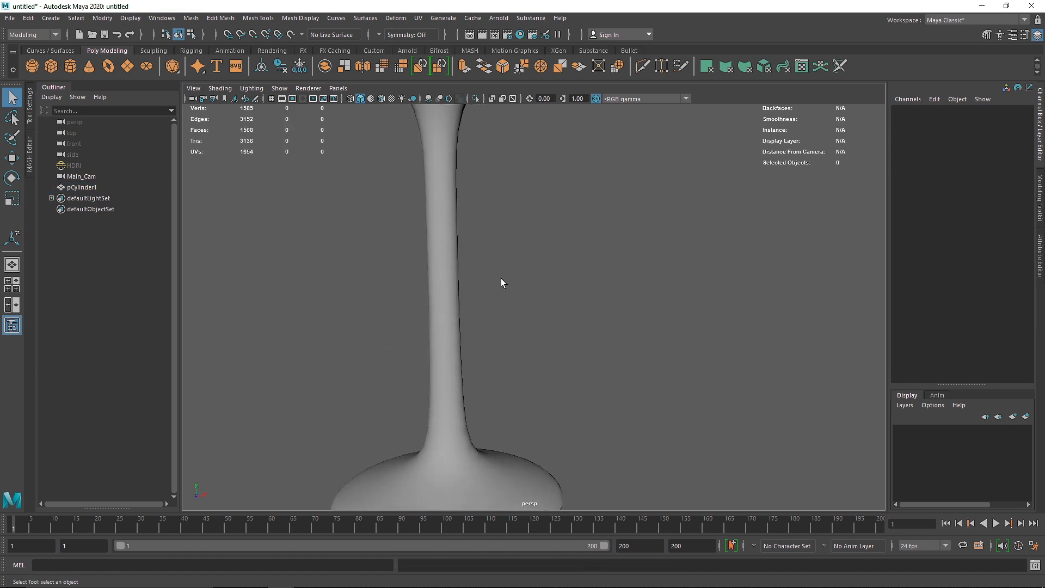
Step: Insert supporting edge loops around the outer edge of the glass's base, near its upper and lower borders
right_click_drag(501, 281, 496, 230, "alt")
left_click_drag(489, 202, 492, 207, "alt")
middle_click_drag(496, 294, 537, 248, "alt")
right_click_drag(537, 272, 542, 438, "alt")
middle_click_drag(543, 438, 583, 278, "alt")
right_click_drag(583, 278, 561, 328, "alt")
middle_click_drag(561, 328, 563, 275, "alt")
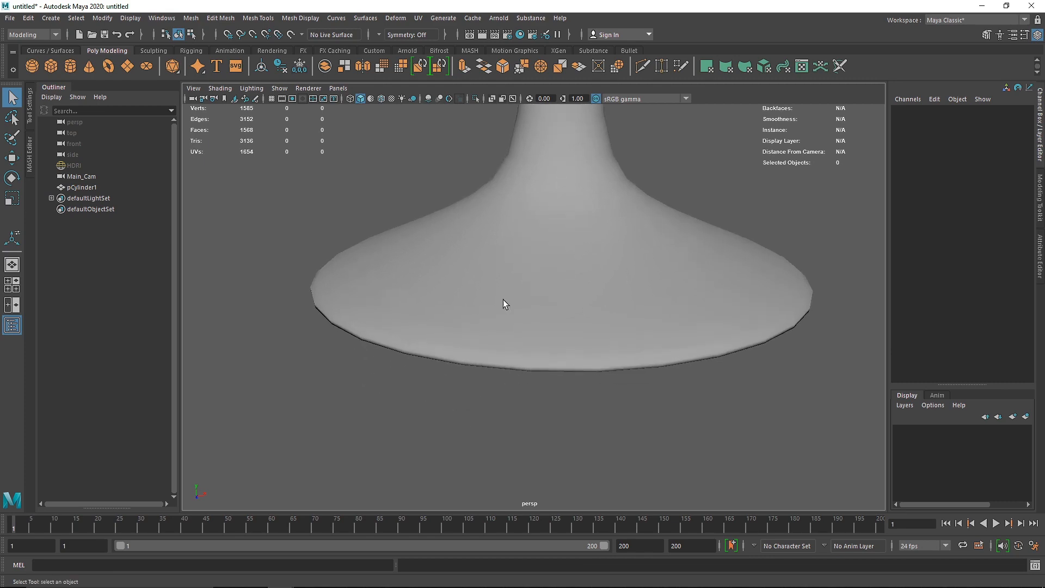
left_click(502, 297)
right_click_drag(503, 263, 433, 282, "shift")
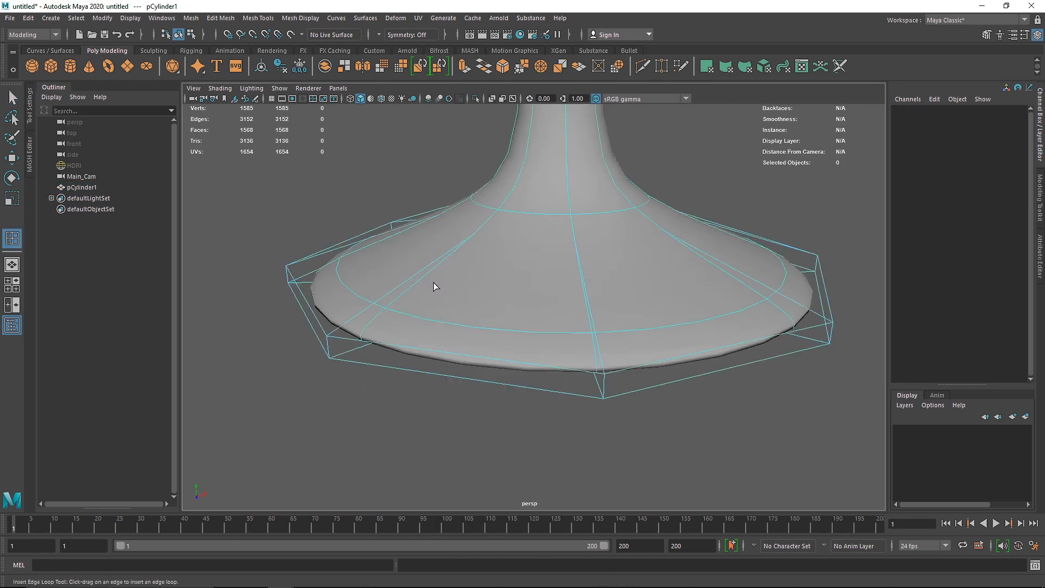
left_click(328, 342)
left_click_drag(330, 338, 330, 334)
left_click_drag(336, 371, 350, 337, "alt")
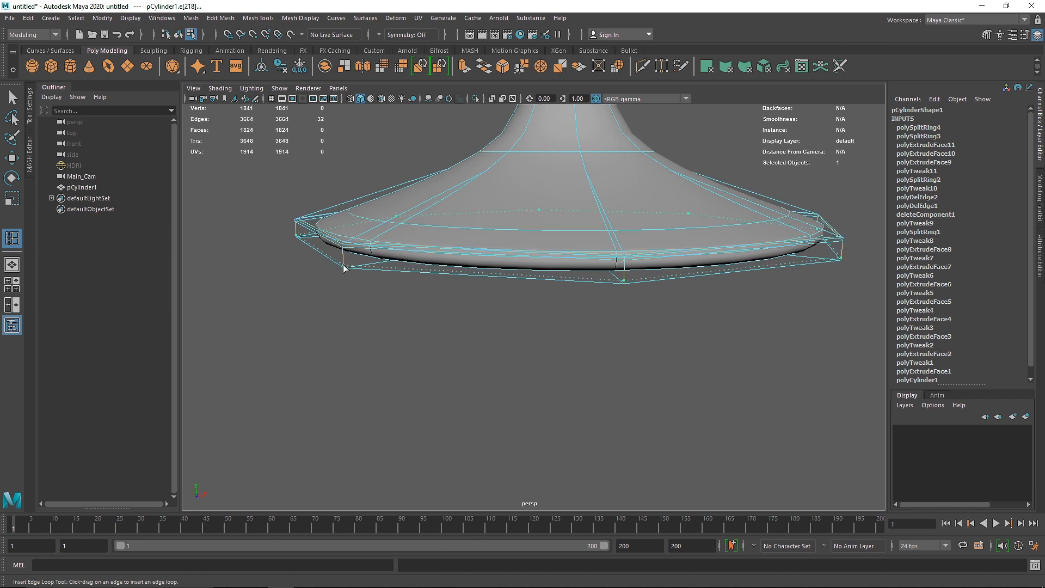
left_click_drag(344, 266, 344, 268)
Step: Insert an edge loop just below the bowl's rim, leave the tool and deselect the glass to check its overall shape
left_click_drag(426, 243, 399, 327, "alt")
right_click_drag(470, 218, 370, 226, "alt")
middle_click_drag(560, 190, 506, 381, "alt")
right_click_drag(506, 283, 422, 262, "alt")
middle_click_drag(582, 114, 558, 398, "alt")
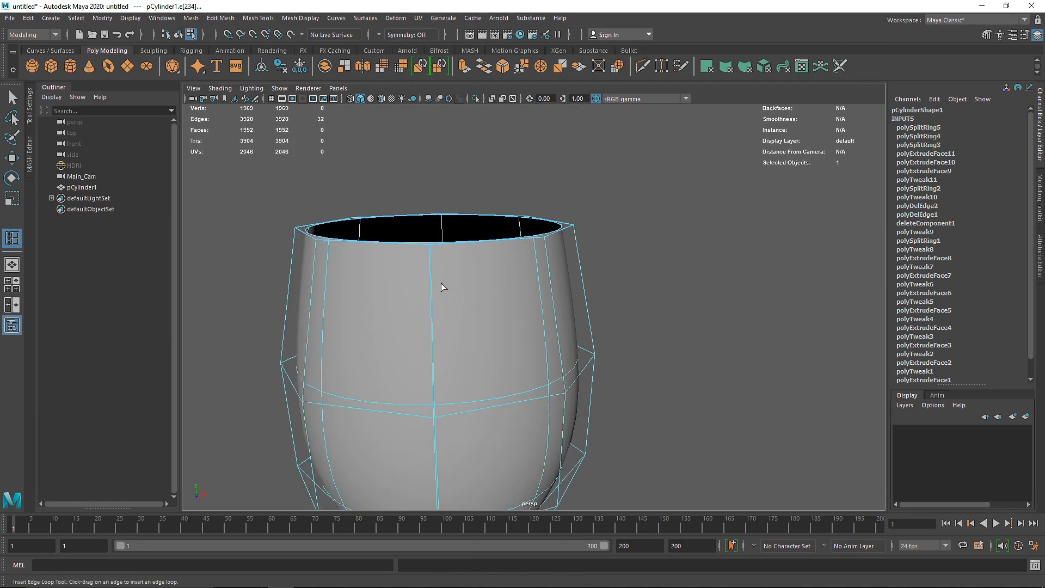
left_click_drag(431, 257, 432, 257)
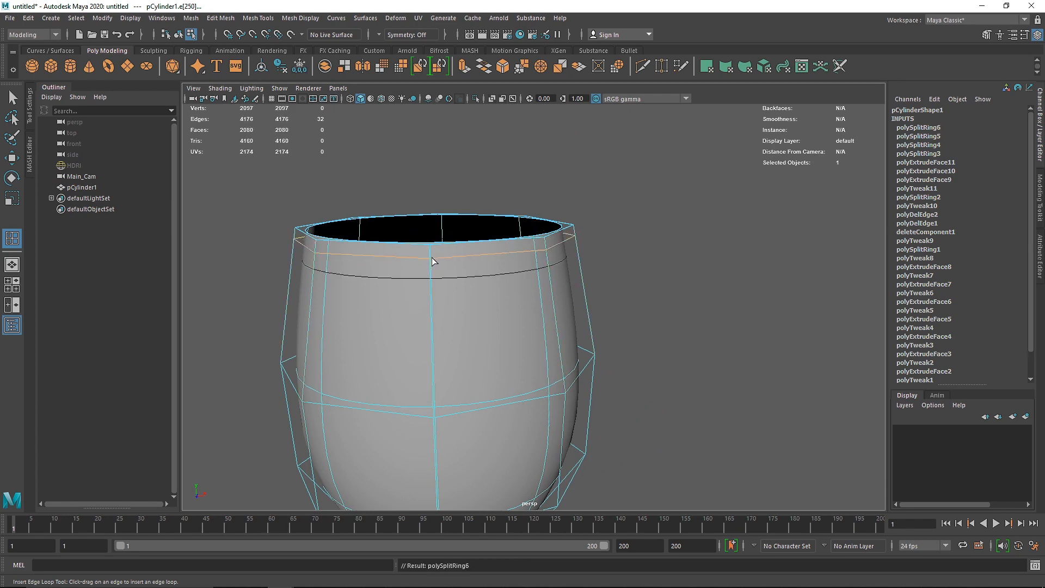
key("q")
right_click_drag(438, 259, 543, 221)
left_click(627, 272)
right_click_drag(626, 272, 544, 321, "alt")
mouse_move(543, 348)
left_mouse_down("alt")
mouse_move(539, 334)
mouse_move(544, 352)
left_mouse_up("alt")
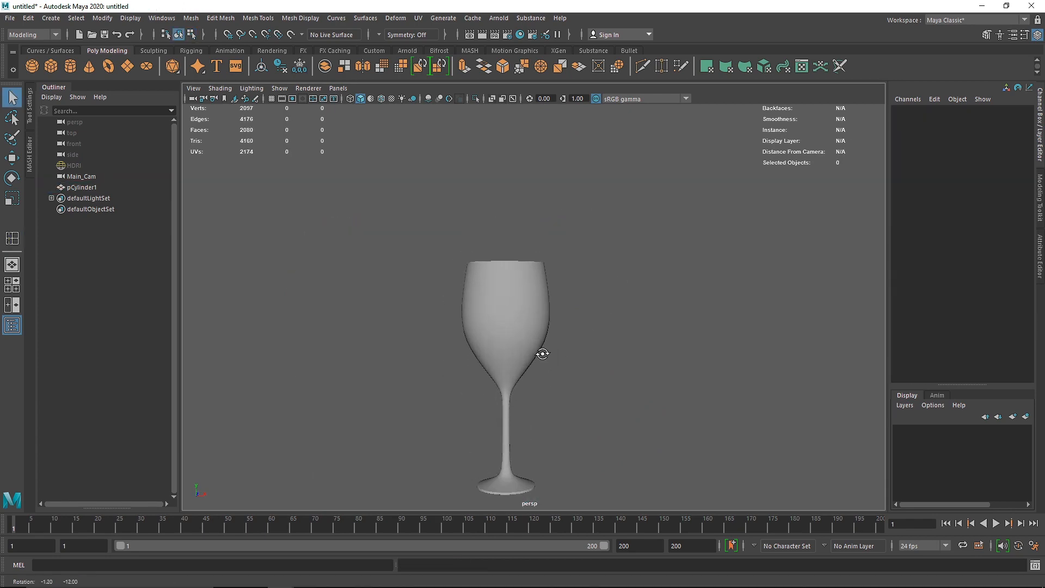
Step: In the front view, raise the vertices of the bowl's top two rows to make the bowl slightly taller
left_click(509, 356)
key("space")
key("space")
right_click_drag(492, 305, 462, 298, "alt")
middle_click_drag(461, 299, 454, 328, "alt")
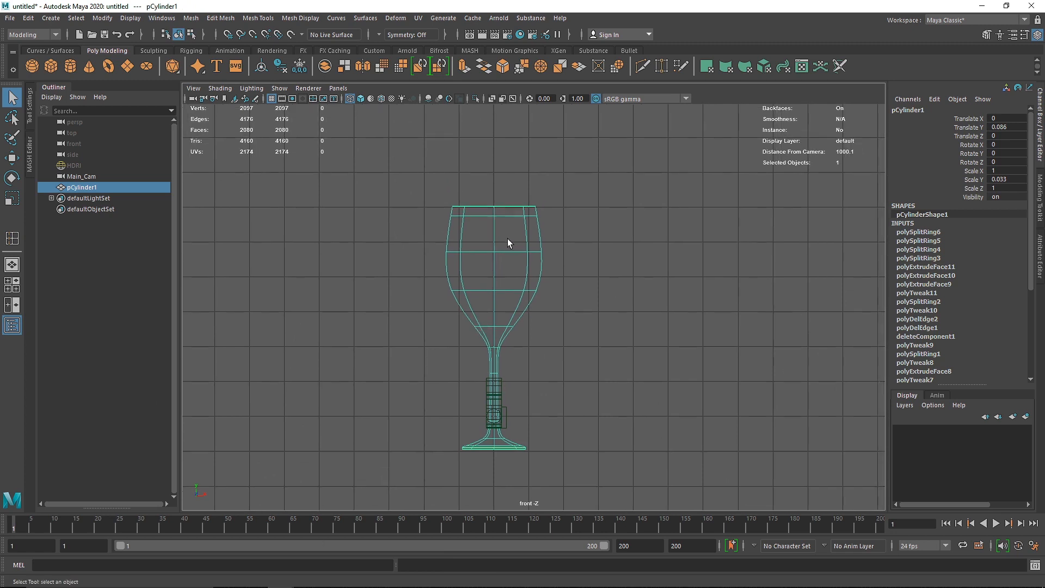
right_click_drag(507, 238, 447, 225)
left_click_drag(423, 161, 591, 233)
key("w")
left_click_drag(495, 183, 494, 171)
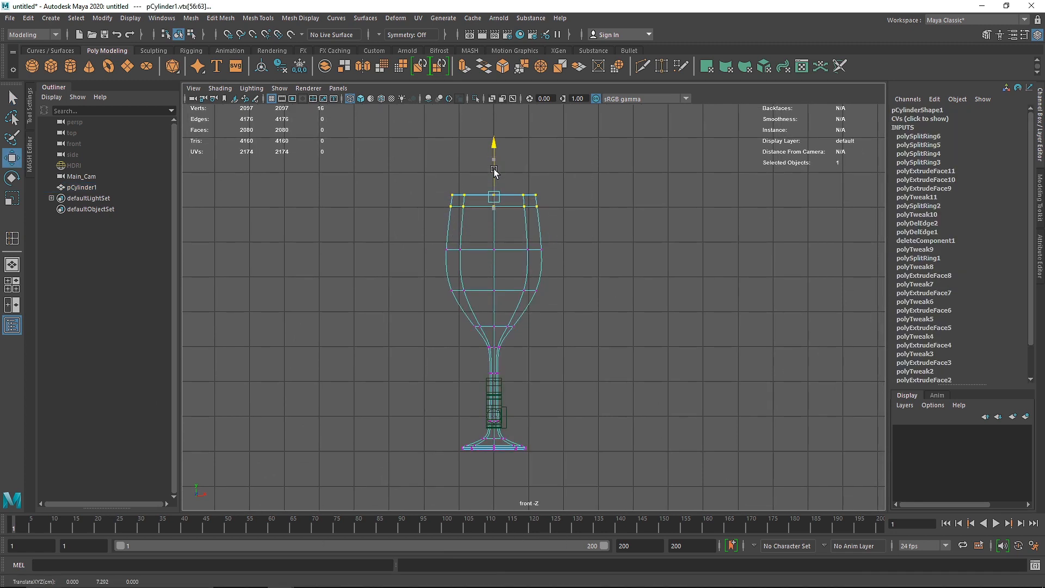
Step: Scale the edge loop around the middle of the bowl slightly outward to widen the bowl
right_click_drag(497, 244, 497, 167)
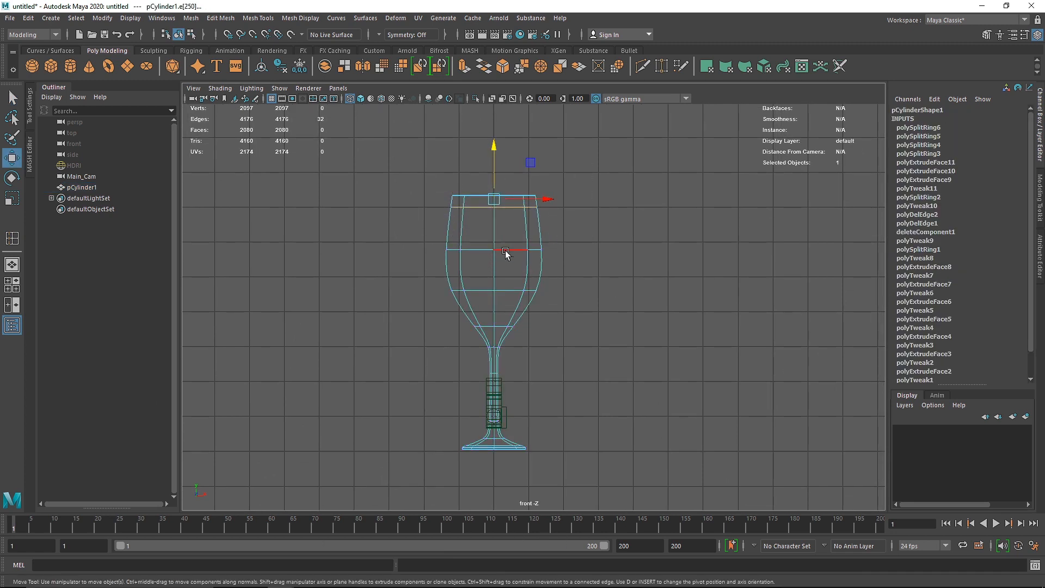
double_click(505, 251)
key("r")
left_click_drag(496, 252, 500, 252)
right_click_drag(497, 203, 468, 203)
Step: Lower the vertices of the bowl's top two rows slightly
left_click_drag(370, 153, 547, 223)
key("w")
left_click_drag(493, 169, 493, 171)
Step: Raise the bowl's rim vertices slightly, scale them inward to narrow the opening, and return to object mode
left_click_drag(410, 166, 554, 199)
left_click_drag(493, 165, 493, 161)
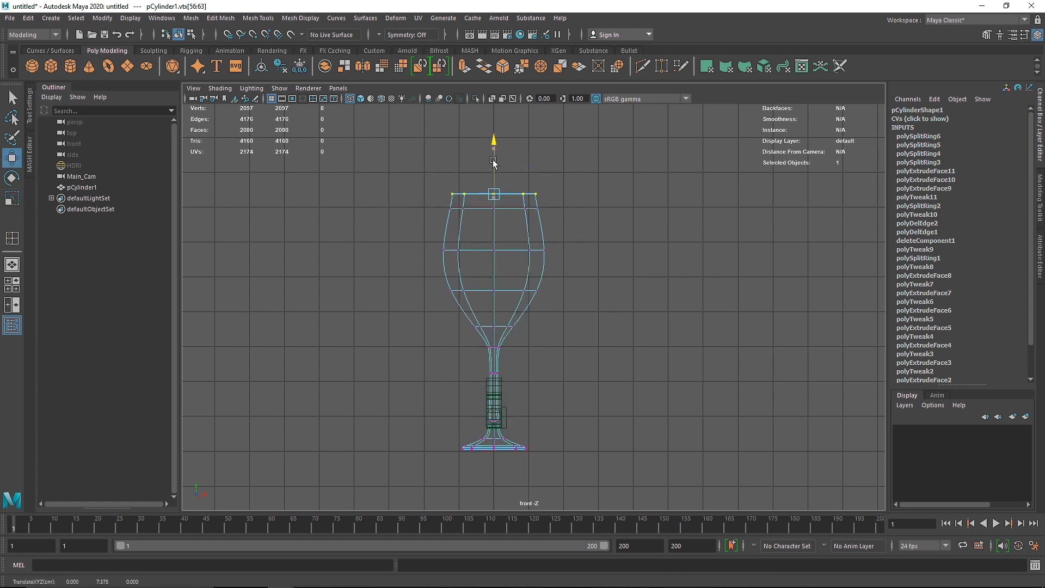
key("r")
left_click_drag(493, 197, 493, 197)
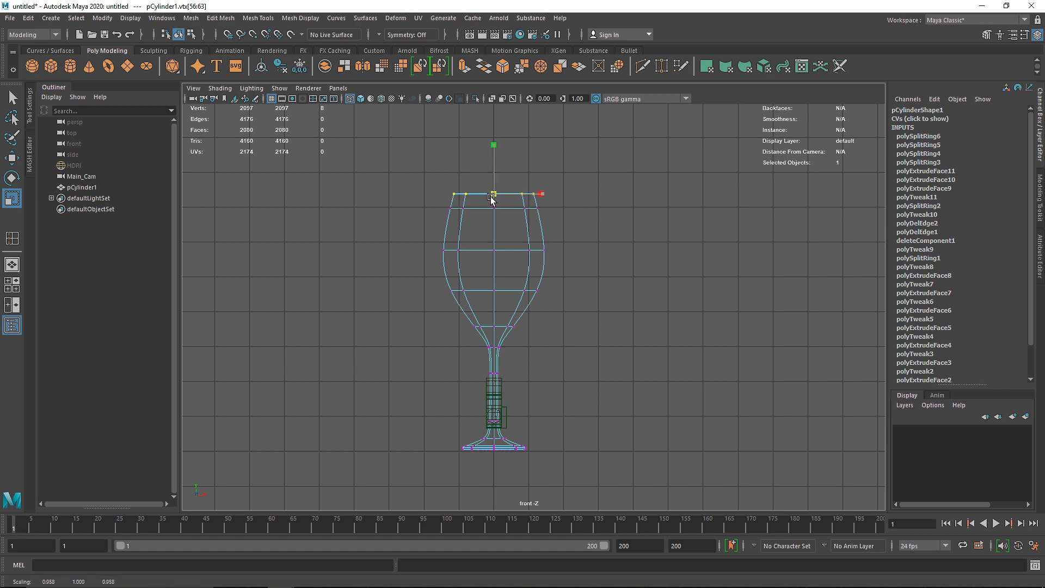
right_click_drag(491, 199, 411, 171)
left_click(492, 198)
right_click_drag(526, 254, 638, 197)
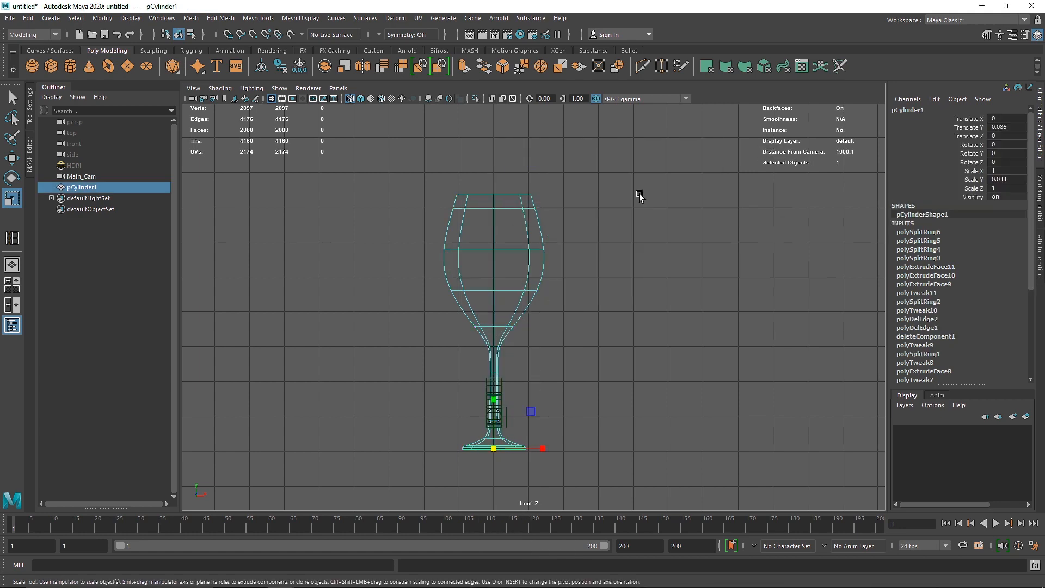
Step: Back in the perspective view, turn off smoothing and extrude all the glass's faces inward to give its wall thickness
key("space")
key("space")
middle_click_drag(570, 277, 577, 286, "alt")
left_click(577, 286)
right_click_drag(509, 366, 638, 362, "alt")
left_click_drag(638, 362, 533, 273, "alt")
left_click(534, 273)
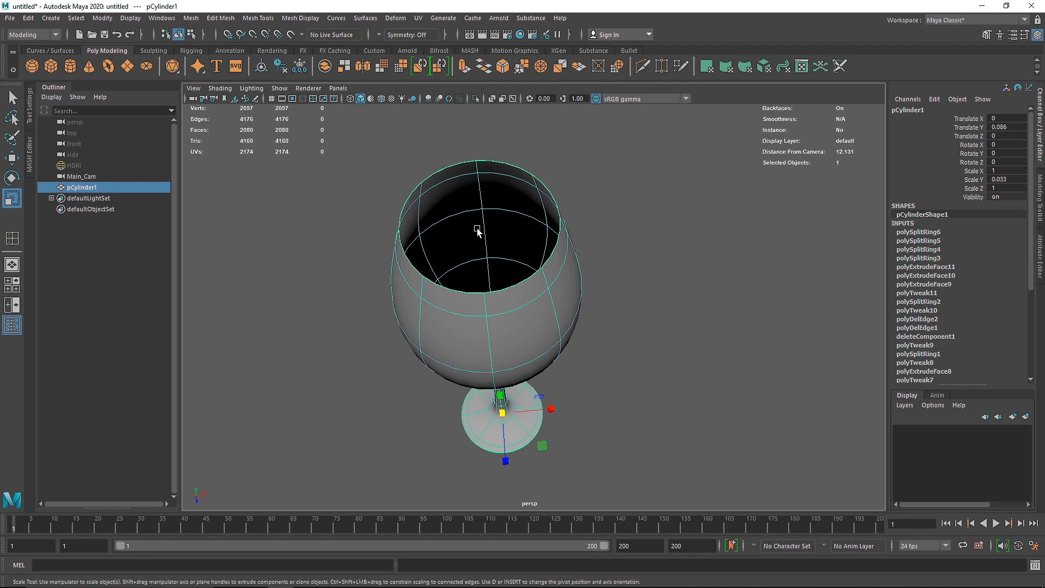
key("1")
key("ctrl+e")
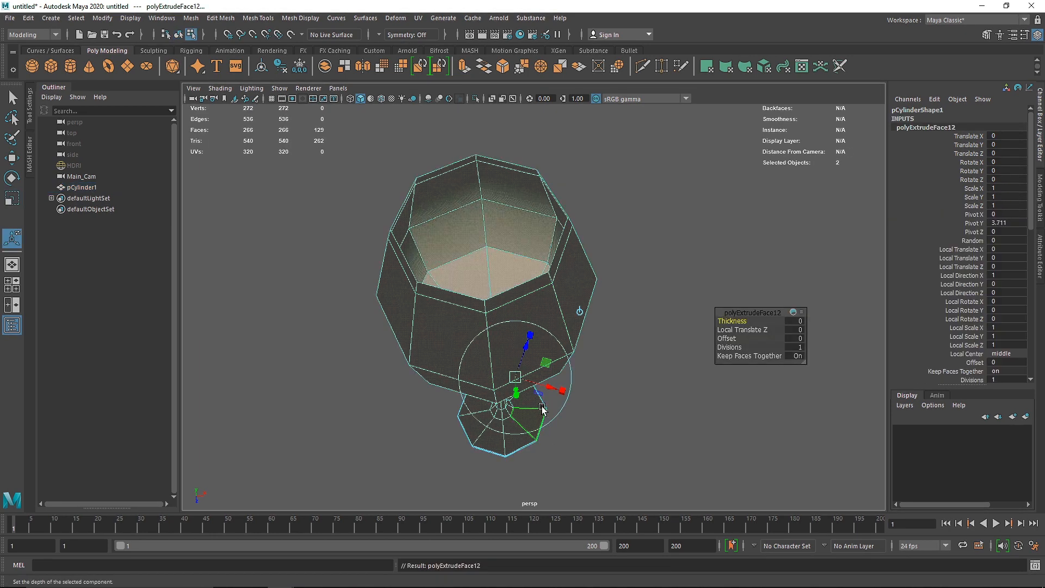
left_click_drag(523, 350, 537, 254)
Step: Reverse the normals of all the glass's faces and return to object mode
double_click(537, 240)
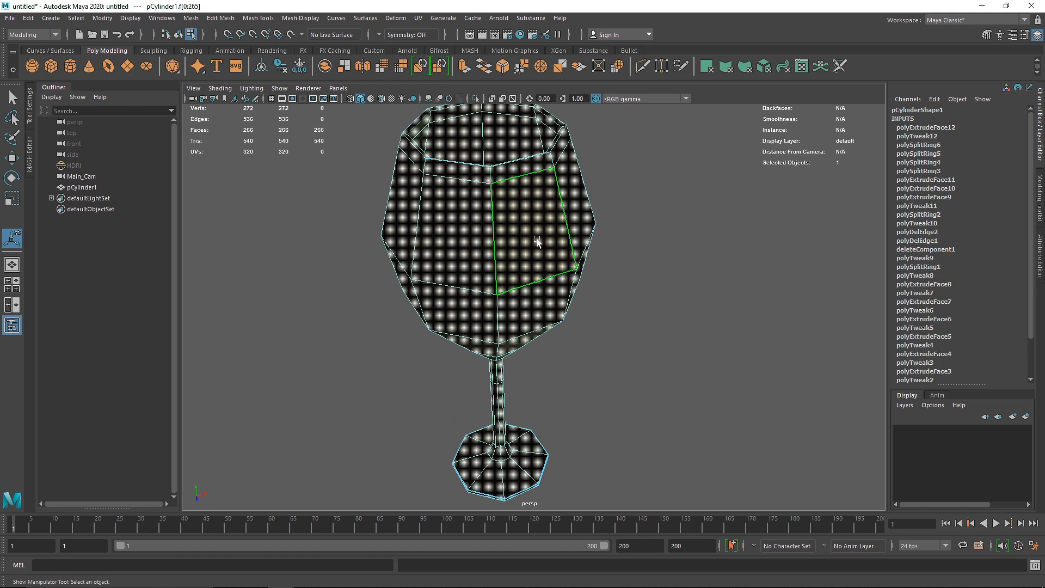
right_click(537, 239, "shift")
right_click_drag(537, 241, 635, 255, "shift")
right_click_drag(501, 210, 584, 194)
left_click(612, 218)
Step: Turn on the smooth mesh preview for the glass, deselect it and inspect the thickened rim and bowl interior
left_click_drag(582, 248, 532, 292, "alt")
left_click(529, 290)
key("3")
left_click(622, 300)
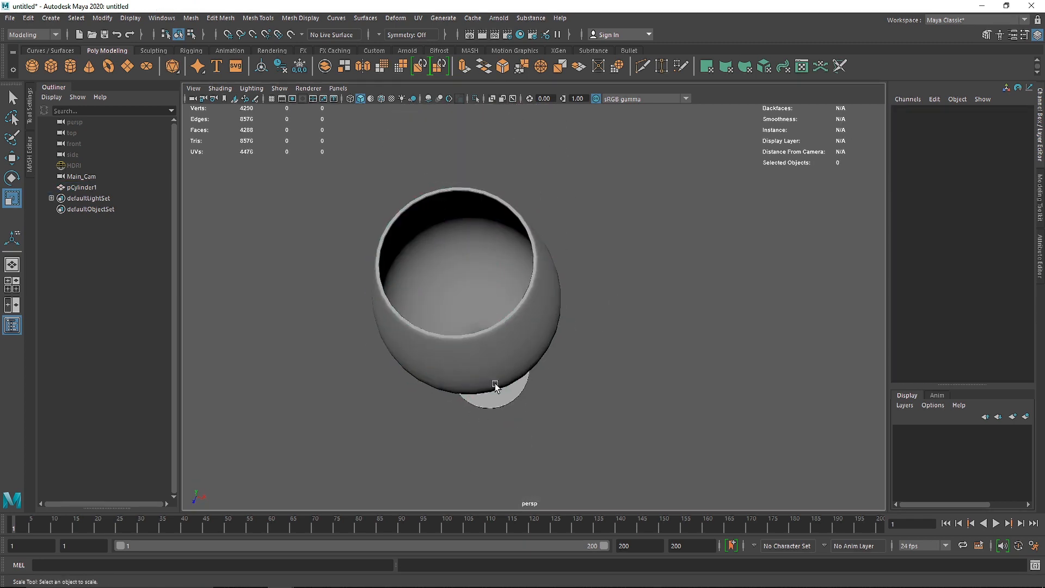
left_click_drag(494, 385, 384, 152, "alt")
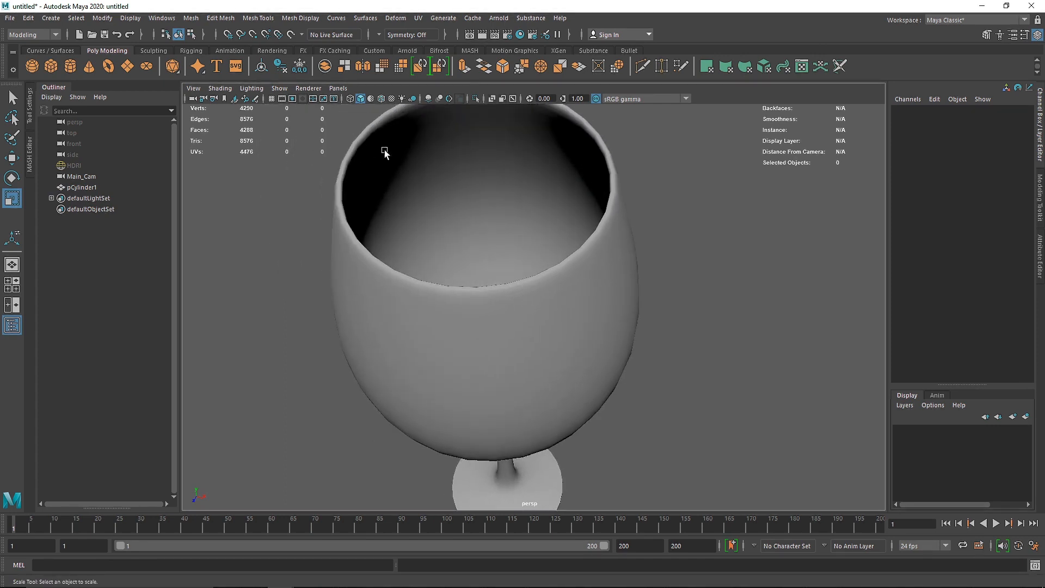
Step: Create a polygon cube and move it beside the glass to about X 2.824 and Y 4.87
scroll(417, 205, "down", 5)
left_click(50, 65)
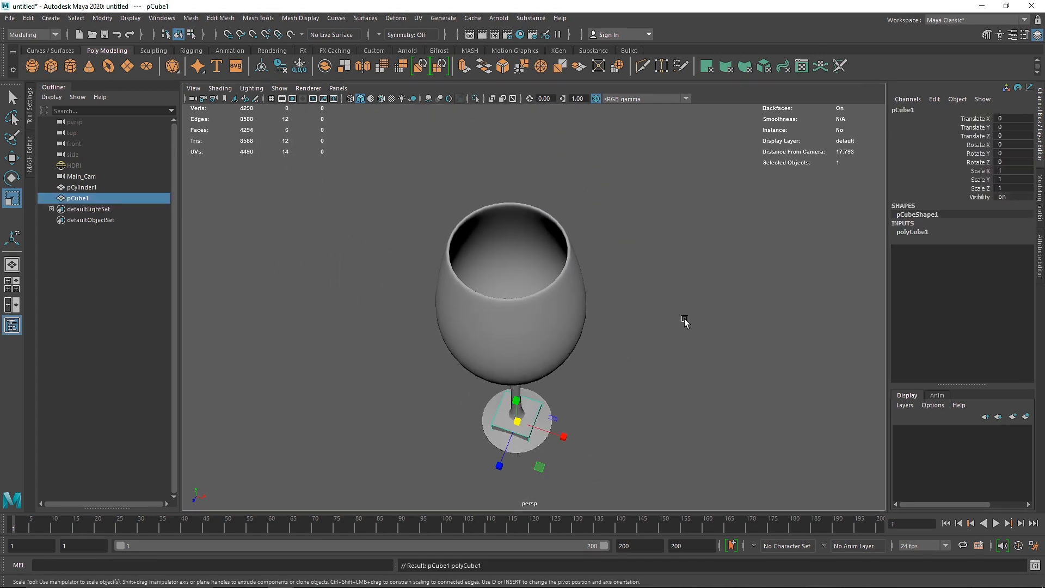
middle_click_drag(686, 321, 640, 293, "alt")
key("w")
left_click_drag(526, 424, 640, 437)
left_click_drag(584, 417, 599, 305)
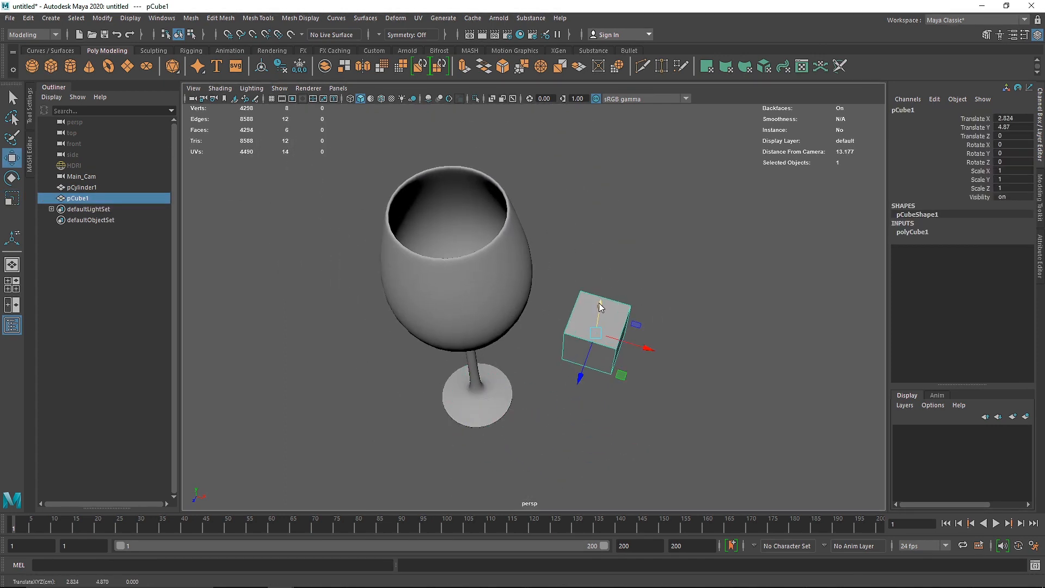
Step: Delete the cube's top face and return to object mode
right_click_drag(599, 305, 656, 283)
left_click(601, 309)
key("Delete")
right_click_drag(602, 317, 665, 250)
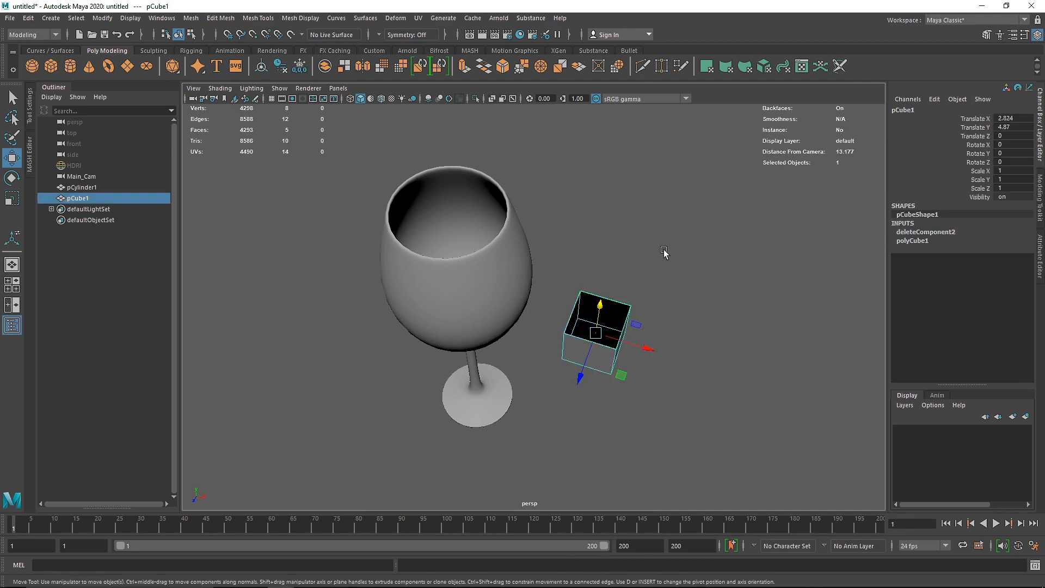
Step: Extrude all faces of the open cube outward with a Local Translate Z of about 0.03
scroll(653, 349, "up", 4)
left_click(676, 269)
left_click_drag(577, 309, 638, 306, "alt")
left_click(574, 218)
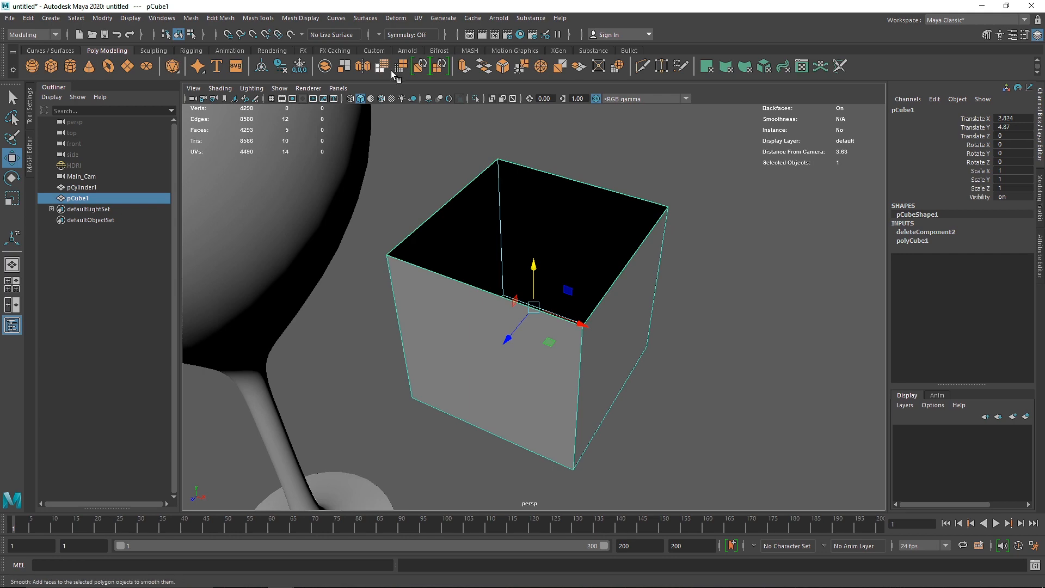
left_click(465, 67)
mouse_move(467, 390)
left_mouse_down()
mouse_move(436, 419)
mouse_move(485, 369)
mouse_move(460, 392)
left_mouse_up()
Step: Examine the glass's stem and its transitions into the bowl and base, and bring the open cube back into view
left_click_drag(267, 397, 278, 341, "alt")
middle_click_drag(354, 302, 485, 139, "alt")
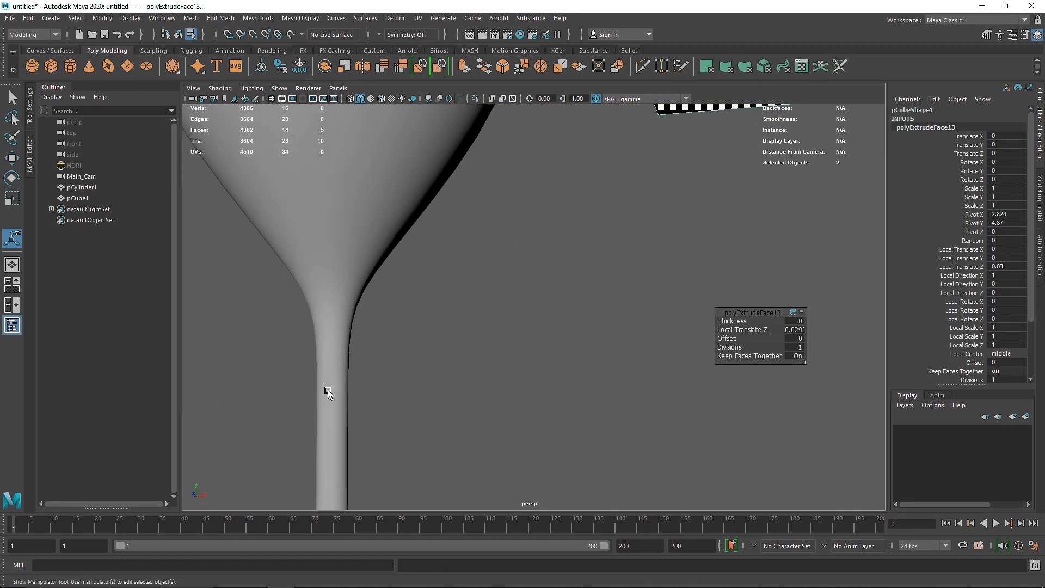
left_click(328, 389)
scroll(313, 420, "down", 4)
middle_click_drag(312, 420, 471, 231, "alt")
middle_click_drag(477, 276, 413, 486, "alt")
left_click_drag(482, 239, 516, 333, "alt")
middle_click_drag(561, 266, 452, 367, "alt")
scroll(433, 346, "up", 2)
scroll(433, 346, "up", 2)
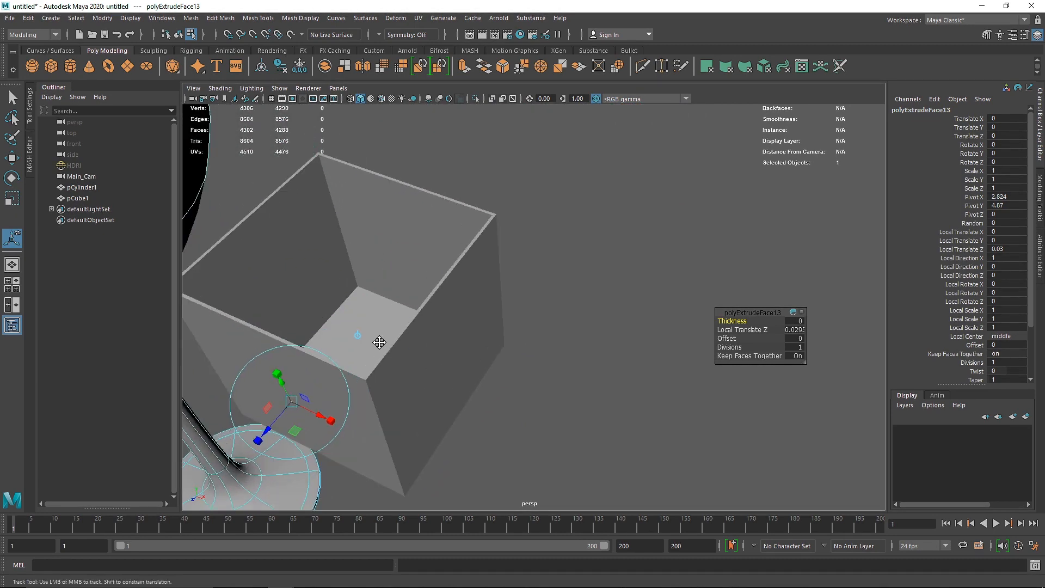
middle_click_drag(378, 343, 494, 342, "alt")
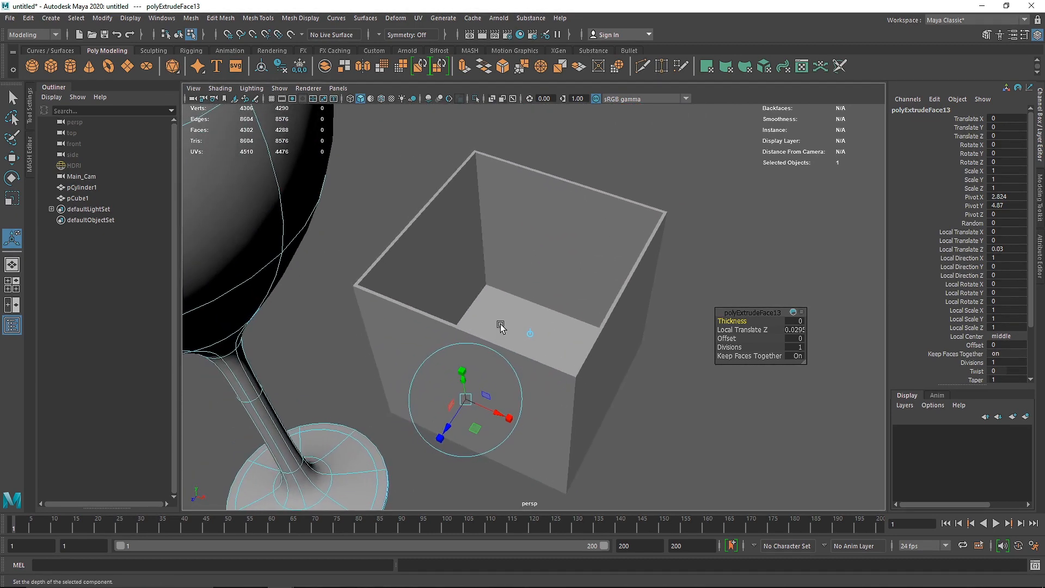
Step: Undo the outward offset, move the cube's extruded faces inward to a Local Translate Z of about -0.092, and return to object mode
key("ctrl+z")
key("ctrl+z")
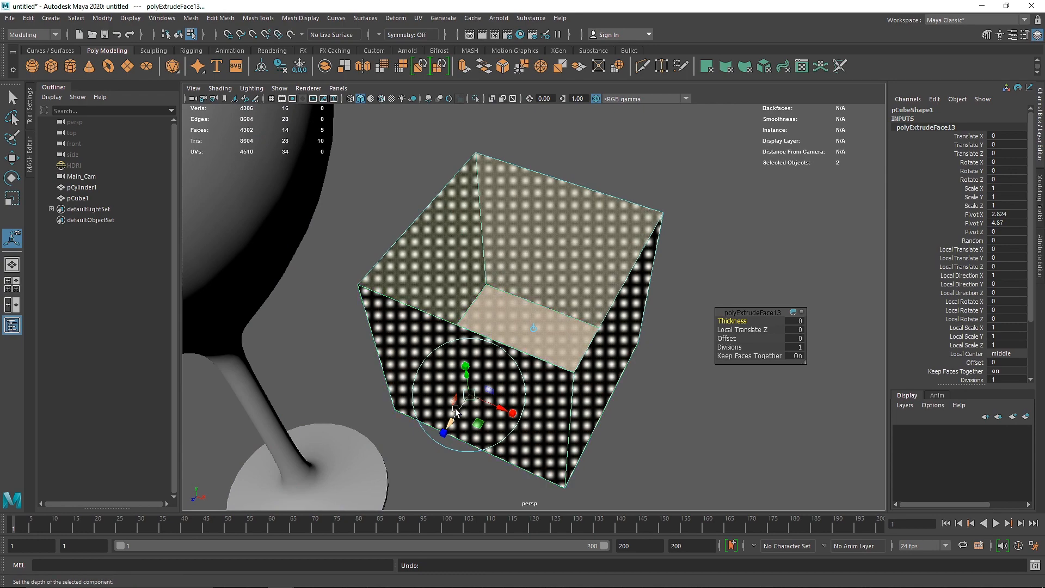
mouse_move(450, 423)
left_mouse_down()
mouse_move(438, 440)
mouse_move(476, 384)
mouse_move(450, 429)
mouse_move(457, 404)
left_mouse_up()
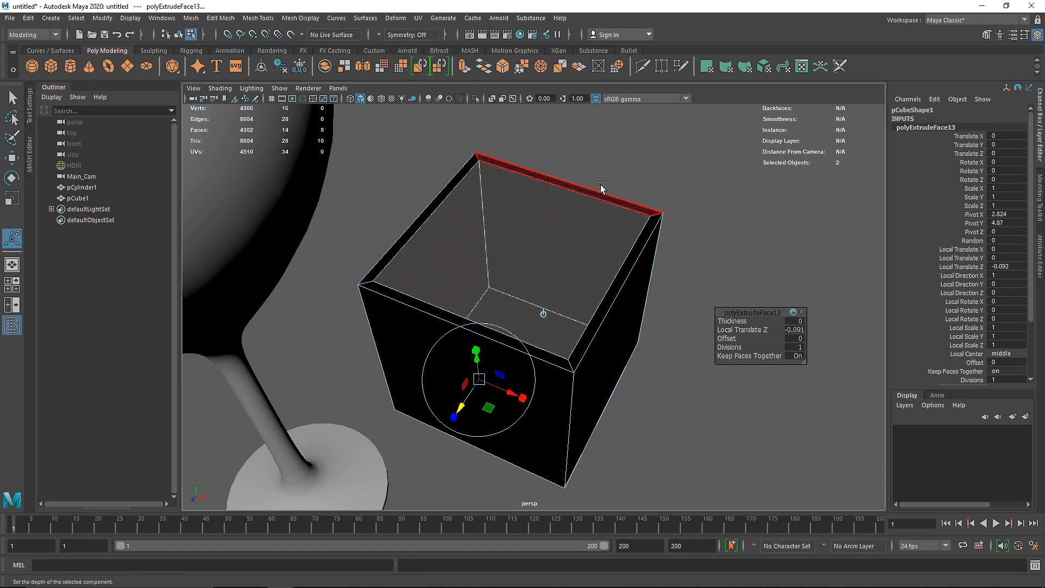
right_click_drag(602, 264, 678, 240)
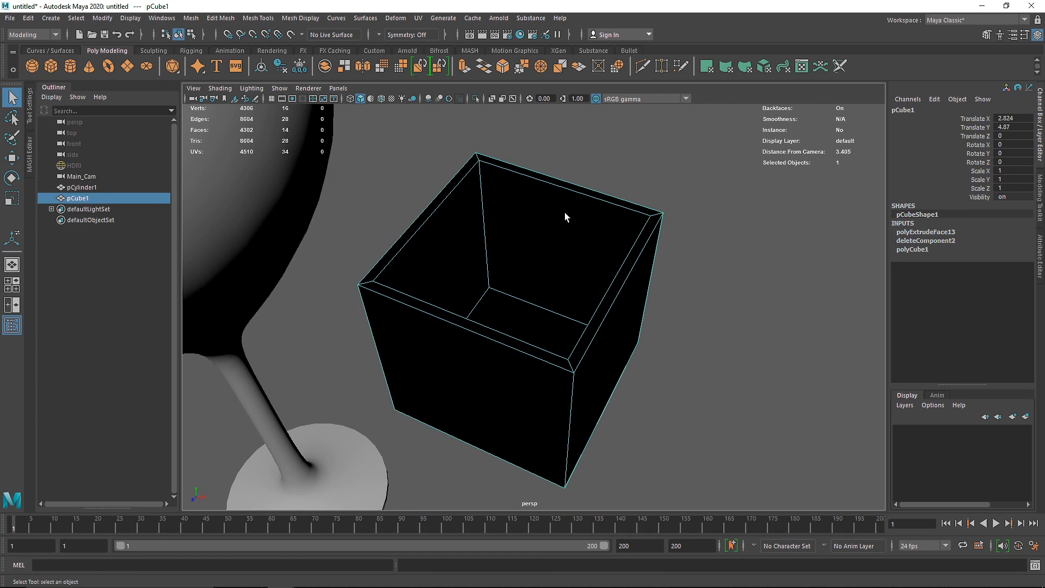
Step: Turn on the face normals display for the open cube and view the direction of its normals
right_click_drag(565, 215, 555, 251)
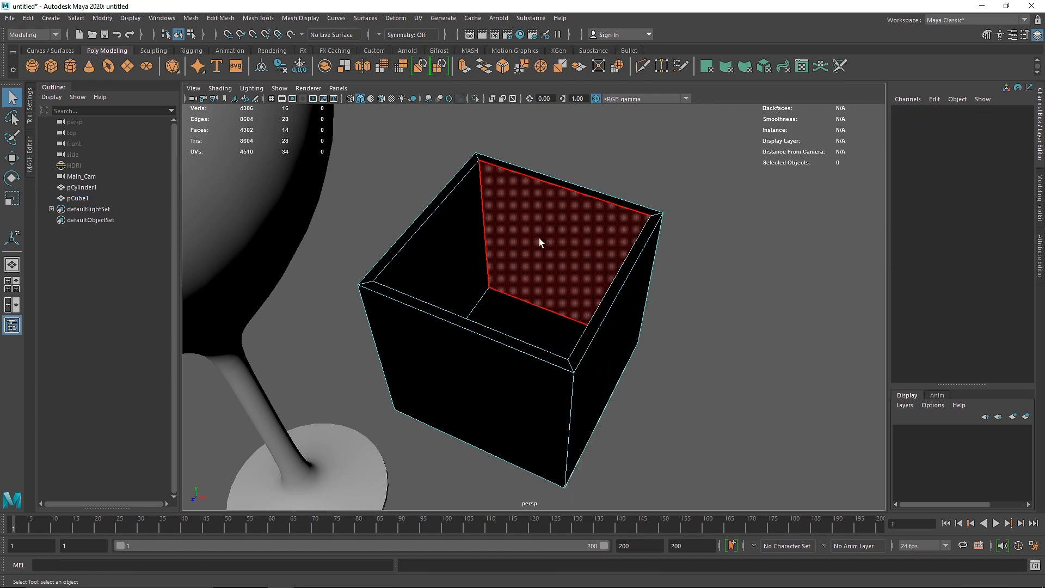
key("F8")
left_click(162, 18)
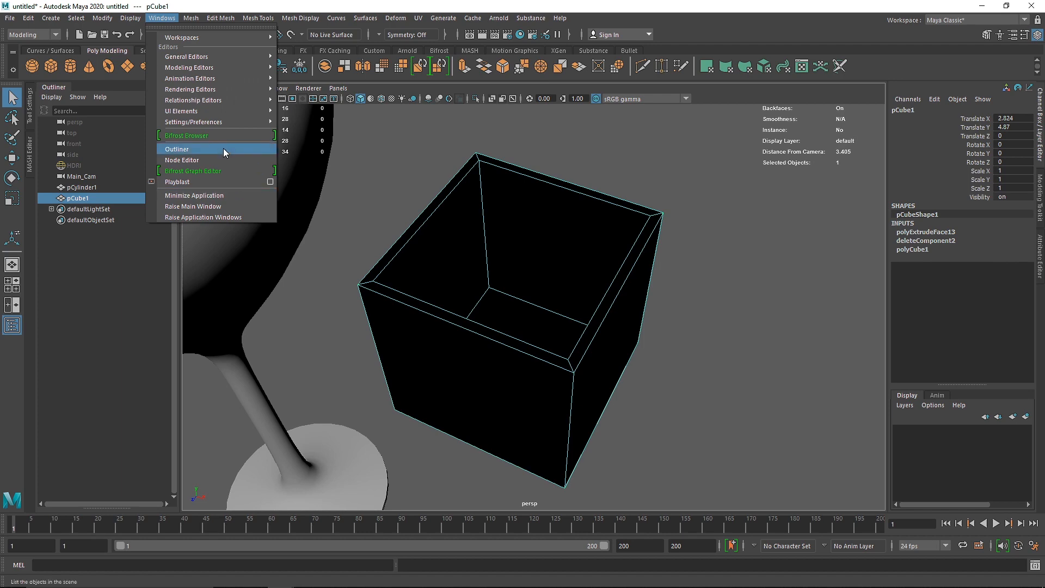
mouse_move(222, 122)
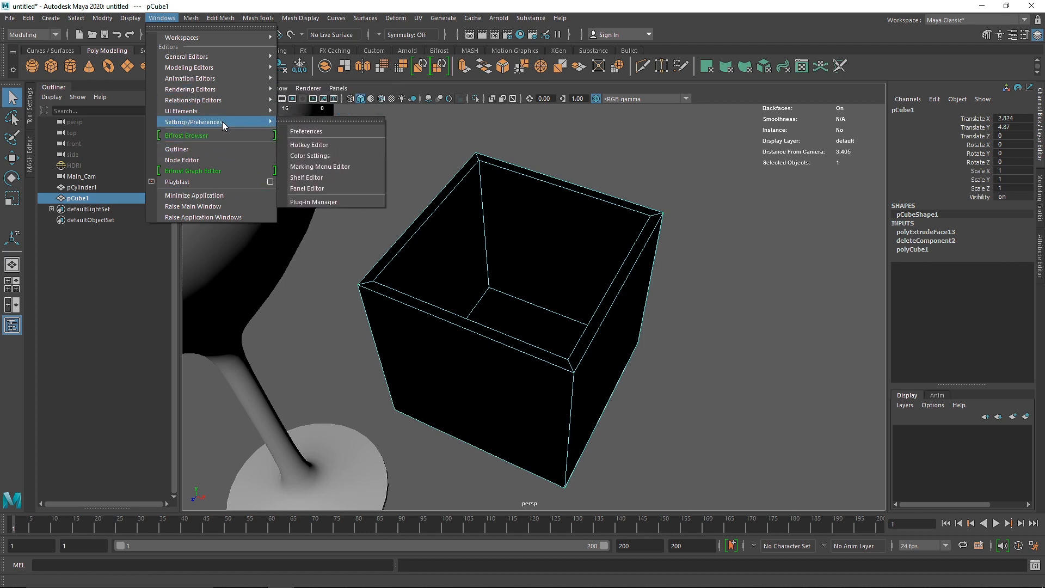
mouse_move(129, 20)
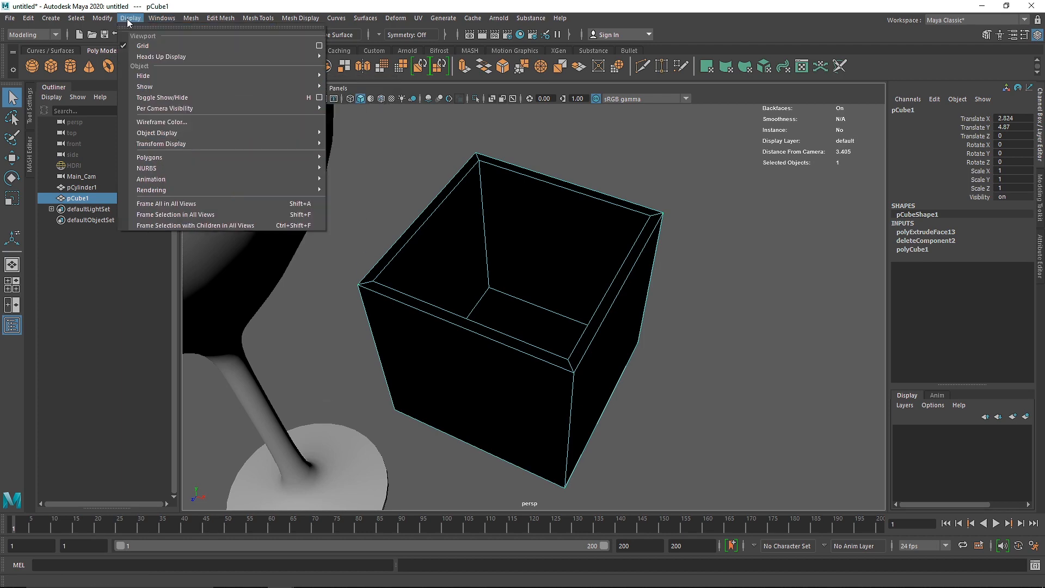
mouse_move(211, 158)
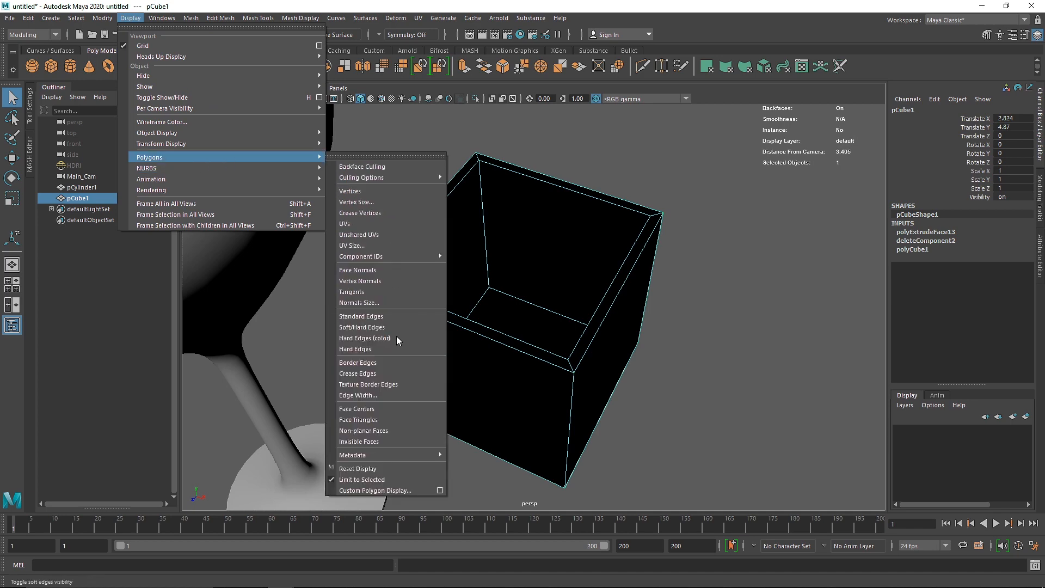
left_click(377, 270)
mouse_move(621, 321)
left_mouse_down("alt")
mouse_move(602, 282)
mouse_move(601, 341)
mouse_move(608, 306)
left_mouse_up("alt")
right_click_drag(568, 173, 569, 211)
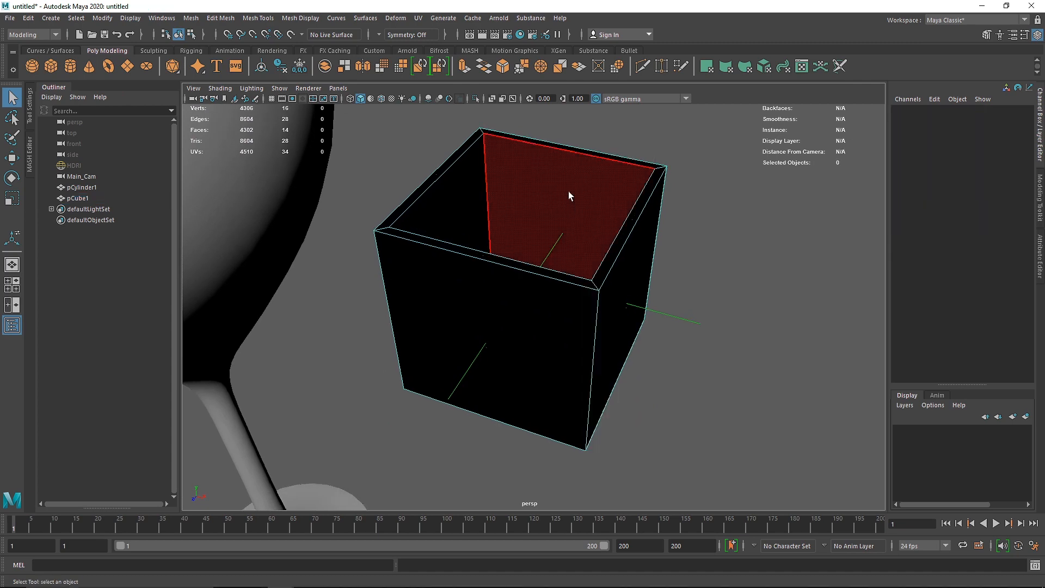
Step: Reverse the normals of all the open cube's faces, return to object mode and reselect the cube
double_click(569, 191)
right_click(569, 192, "shift")
mouse_move(629, 219)
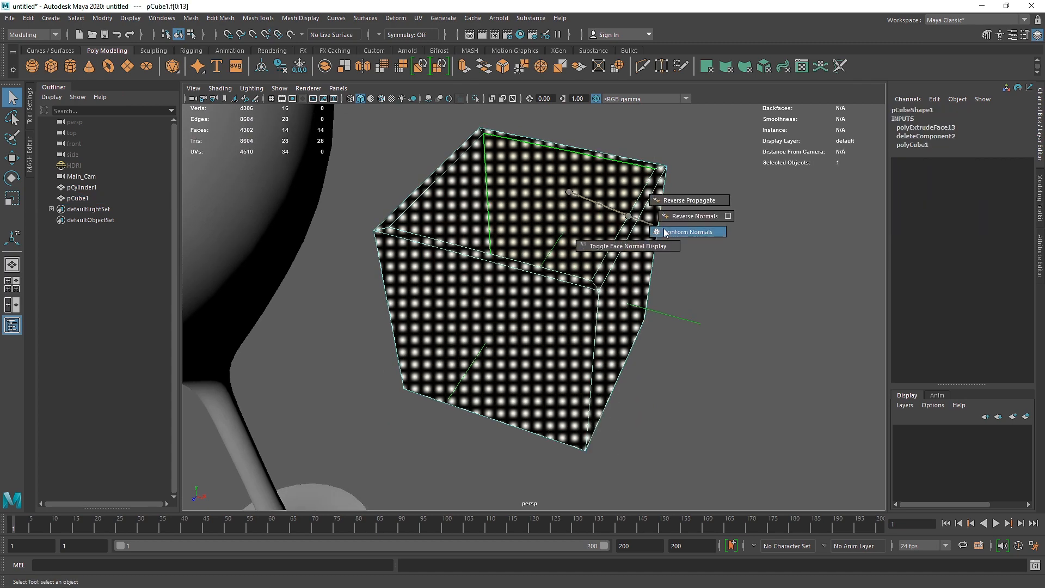
left_click(688, 217)
right_click_drag(563, 231, 683, 174)
left_click_drag(574, 243, 592, 274, "alt")
left_click(472, 276)
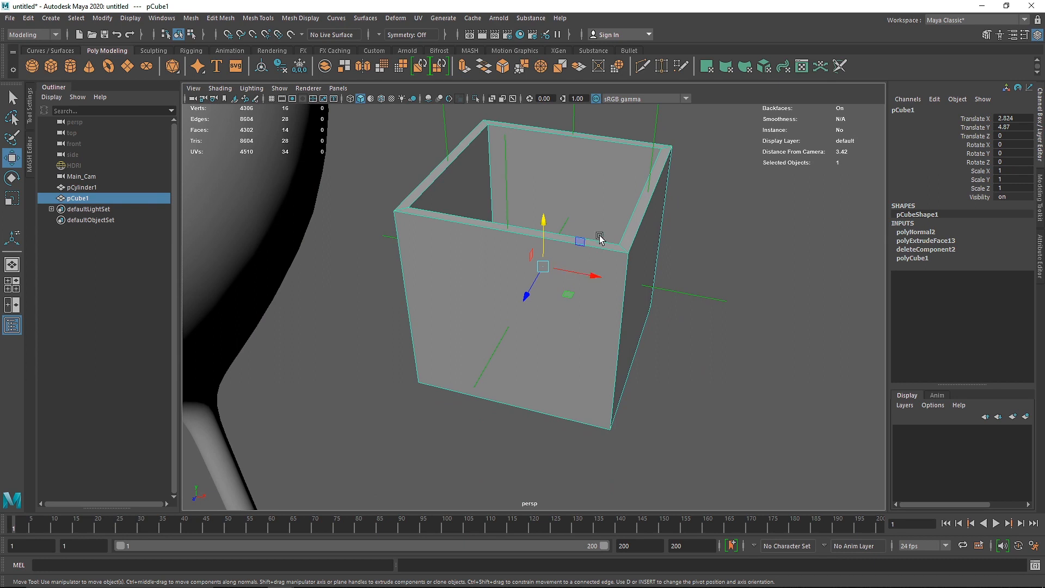
Step: Delete the back inner face of the open cube, return to object mode and view the inside of the wall behind it
right_click_drag(576, 199, 577, 256)
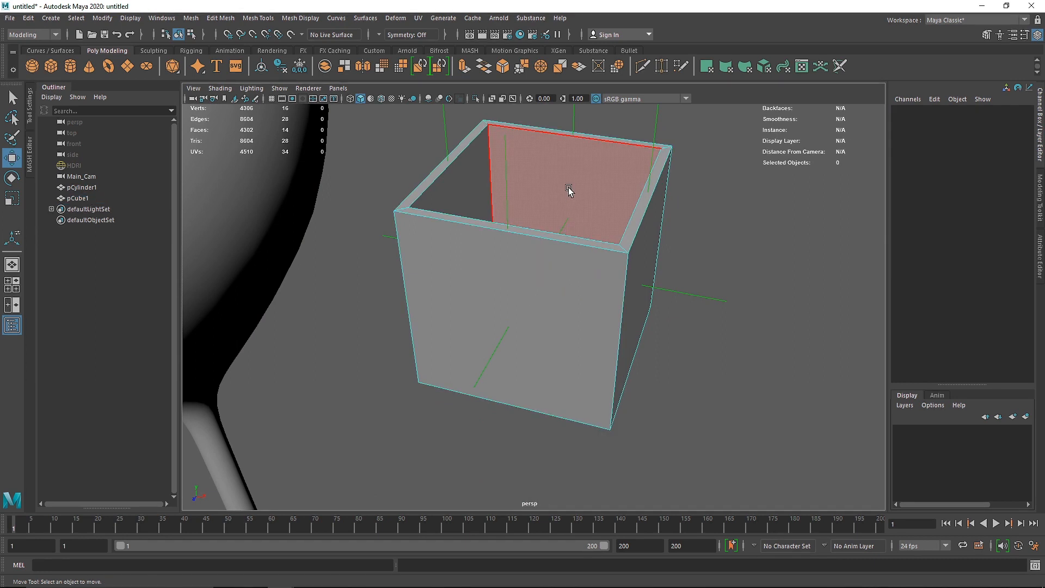
left_click(571, 190)
key("Delete")
right_click_drag(580, 151, 624, 132)
left_click_drag(625, 154, 594, 169, "alt")
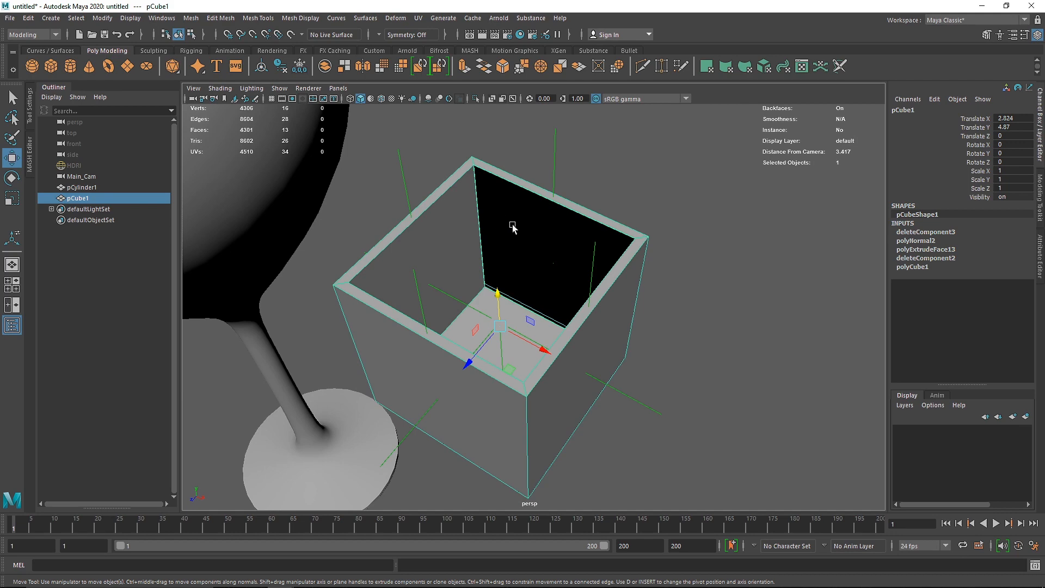
left_click_drag(512, 227, 475, 192, "alt")
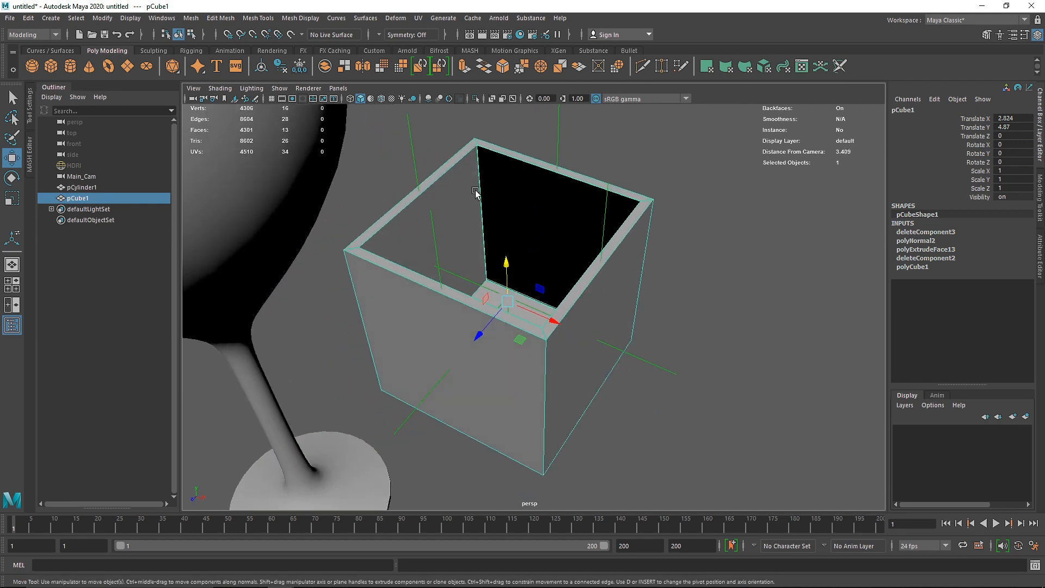
Step: Turn on two-sided lighting in the viewport and view the open cube's inner walls from several angles
left_click(252, 90)
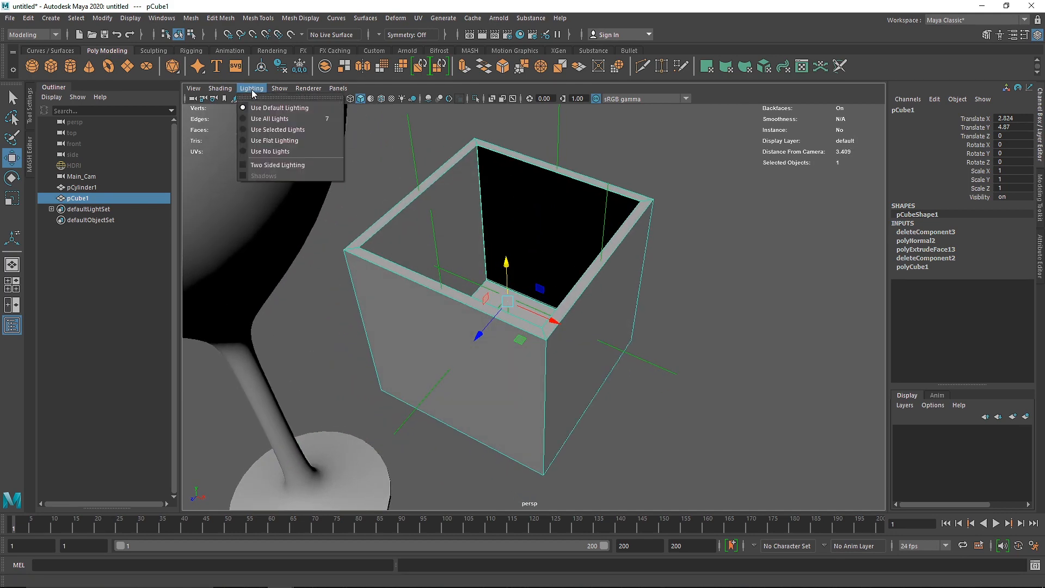
left_click(292, 168)
left_click_drag(482, 205, 516, 200, "alt")
left_click(588, 158)
left_click(511, 199)
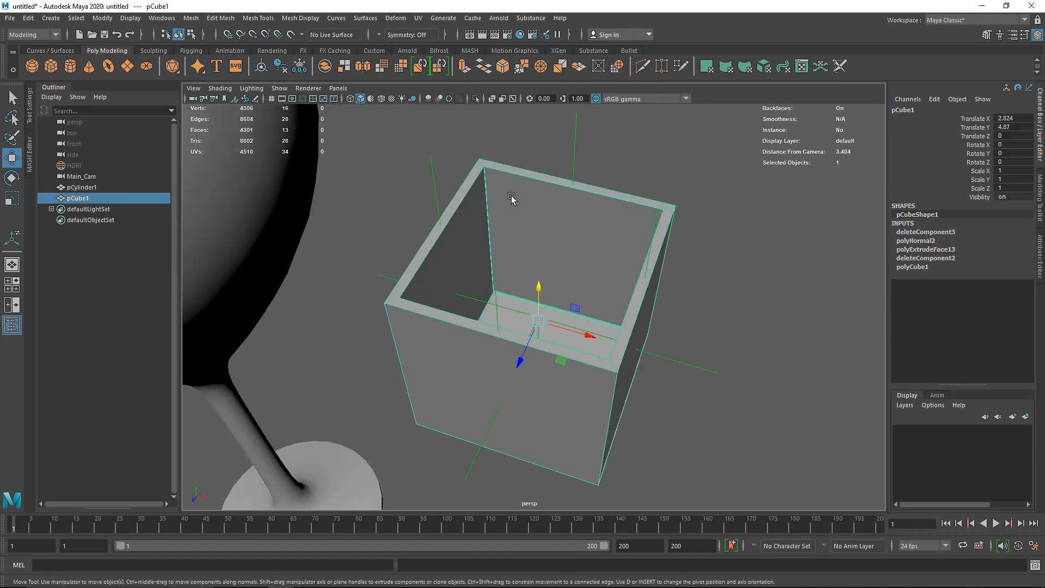
left_click(251, 87)
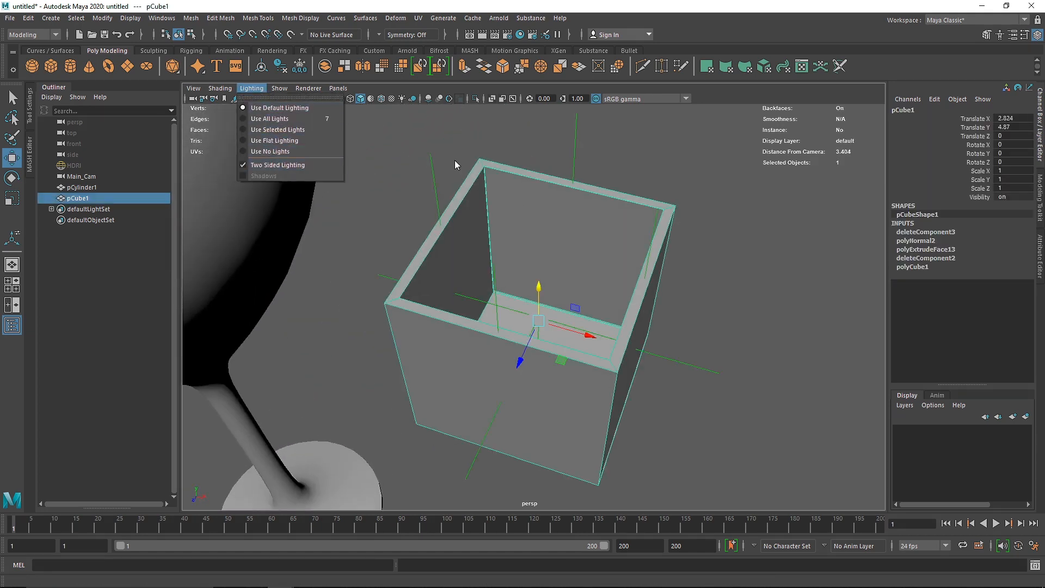
left_click(461, 144)
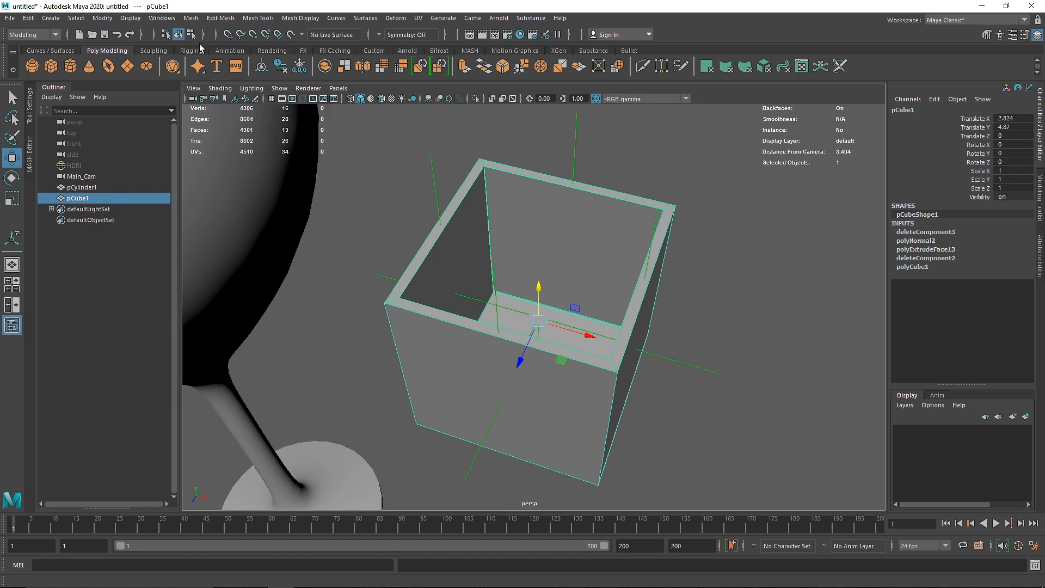
Step: Turn off the face normals display for the open cube and delete the cube
left_click(162, 18)
mouse_move(130, 18)
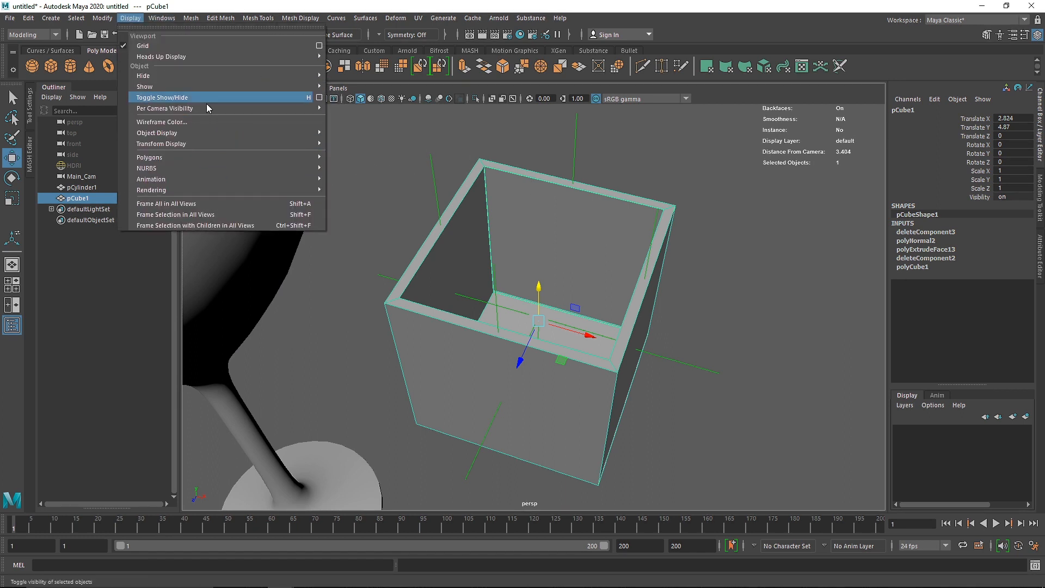
mouse_move(304, 157)
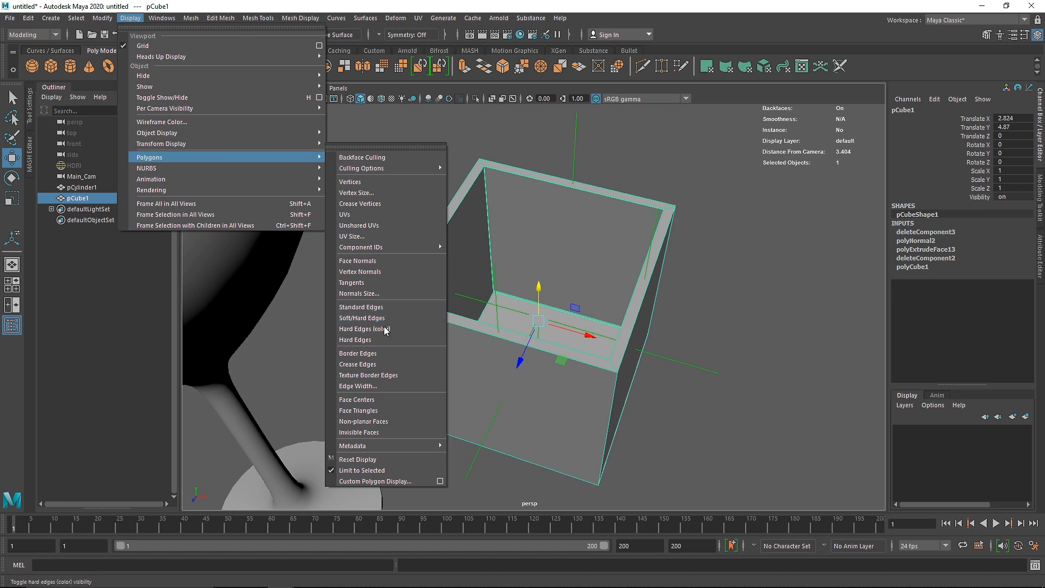
left_click(382, 272)
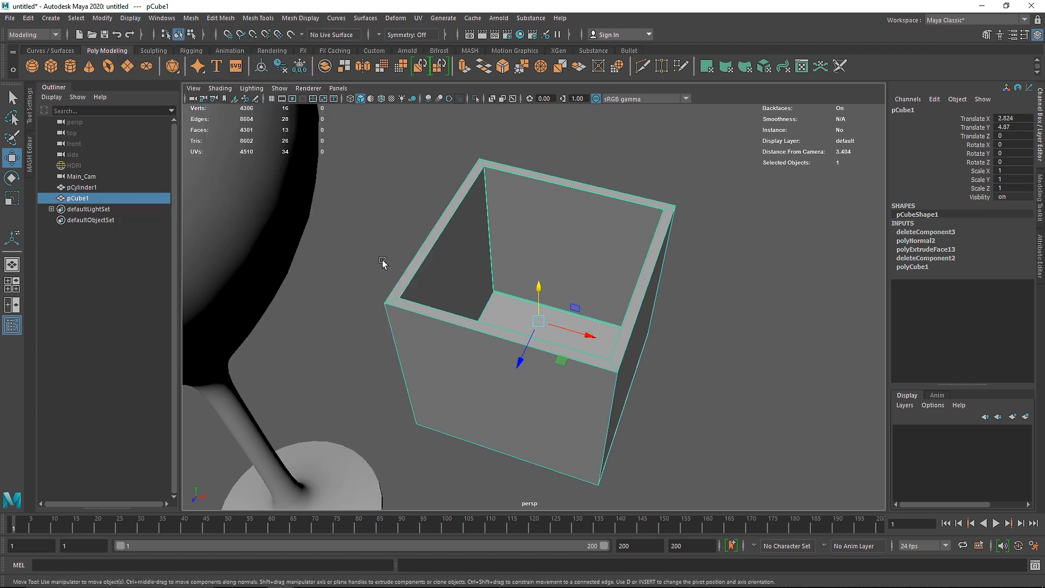
key("Delete")
Step: Insert edge loops around the wine glass's rim and compare the unsmoothed cage with the smooth preview
scroll(372, 239, "down", 3)
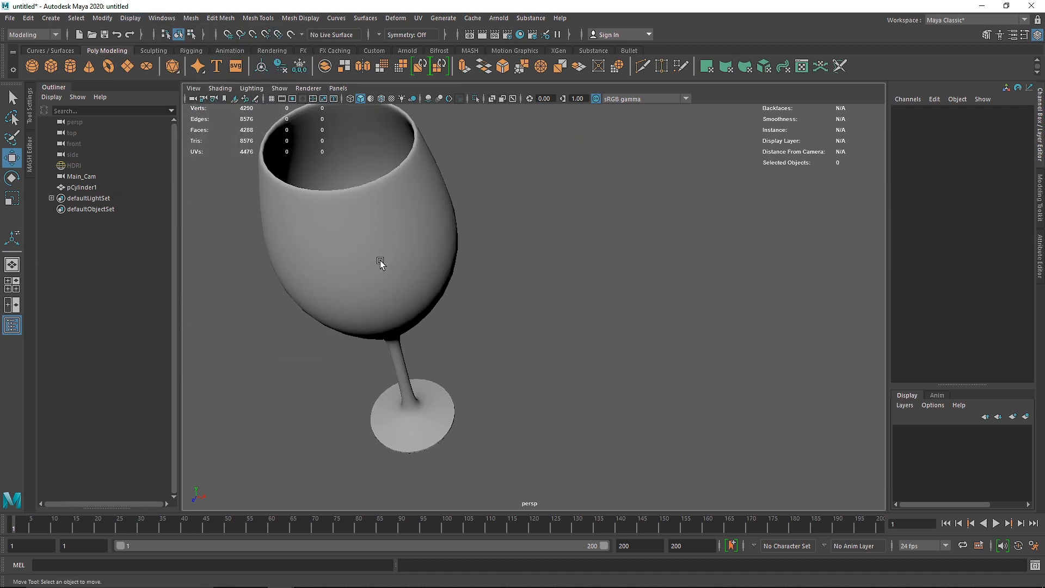
left_click_drag(358, 250, 402, 264, "alt")
middle_click_drag(402, 264, 479, 281, "alt")
right_click_drag(397, 204, 462, 212, "alt")
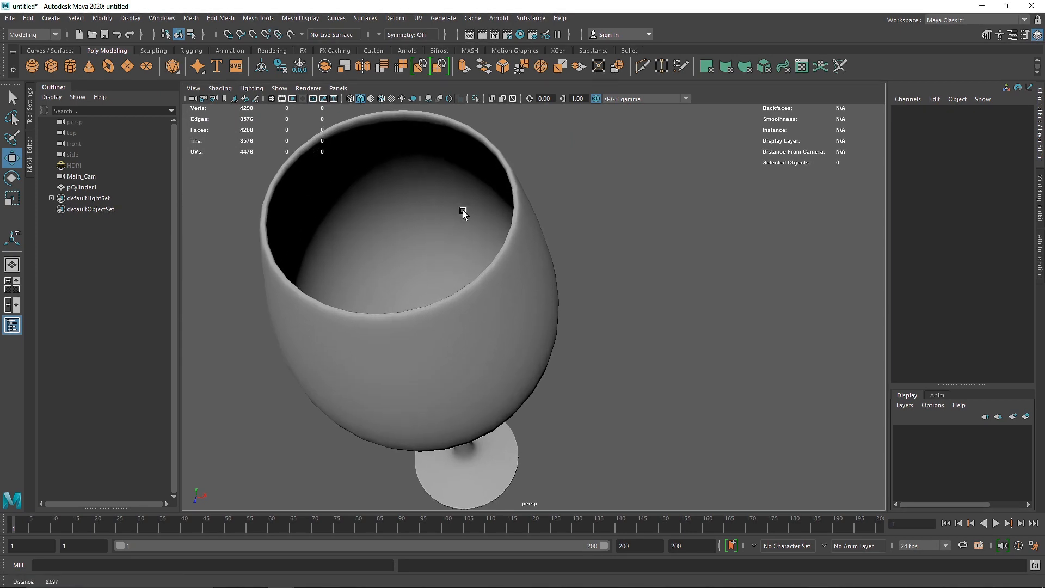
middle_click_drag(462, 212, 539, 241, "alt")
left_click(476, 187)
right_click_drag(474, 183, 388, 269, "shift")
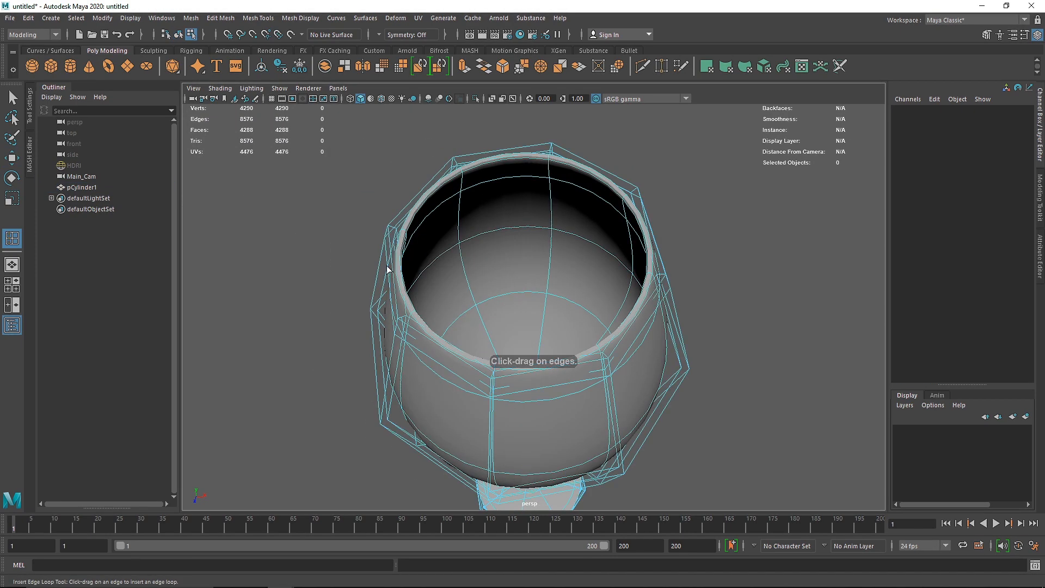
right_click_drag(343, 225, 408, 252, "alt")
middle_click_drag(408, 252, 449, 299, "alt")
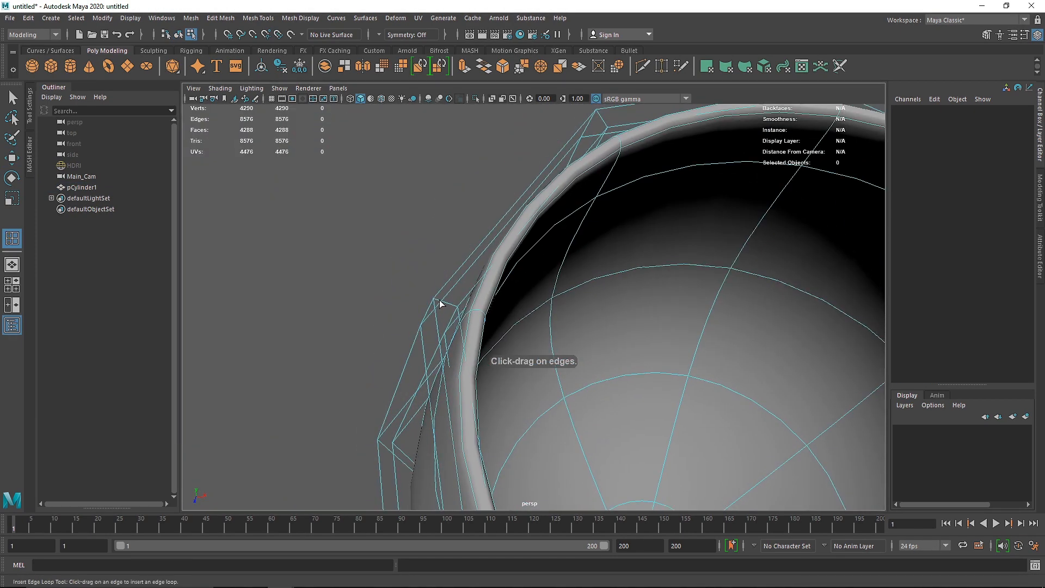
left_click_drag(438, 299, 457, 306)
left_click_drag(482, 314, 570, 204, "alt")
key("1")
left_click_drag(581, 146, 459, 233)
key("3")
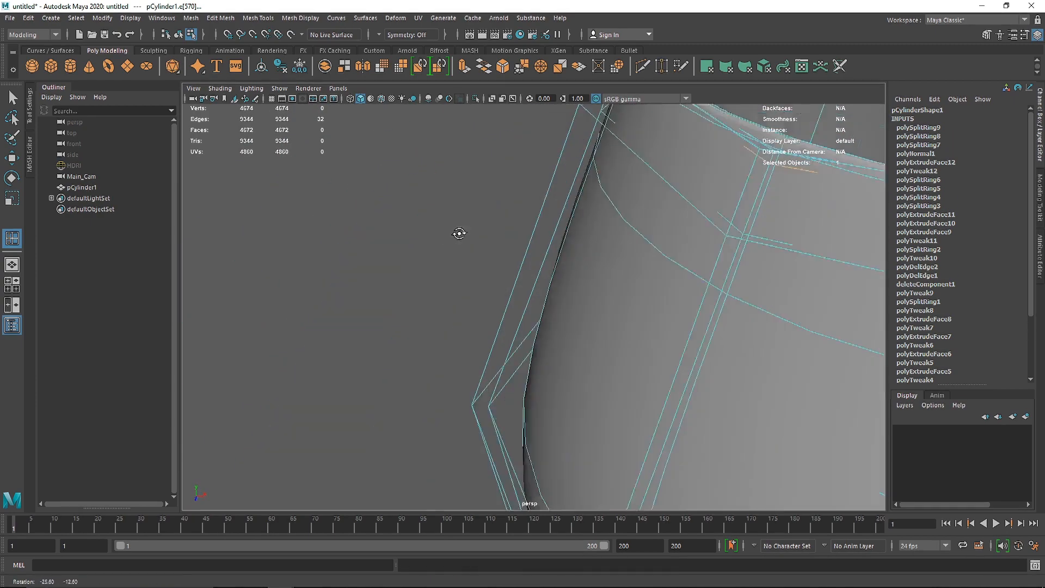
Step: Insert another edge loop around the outer bowl just below the rim, keep the smooth preview and return to object mode
middle_click_drag(460, 233, 599, 272, "alt")
right_click_drag(599, 272, 552, 295, "alt")
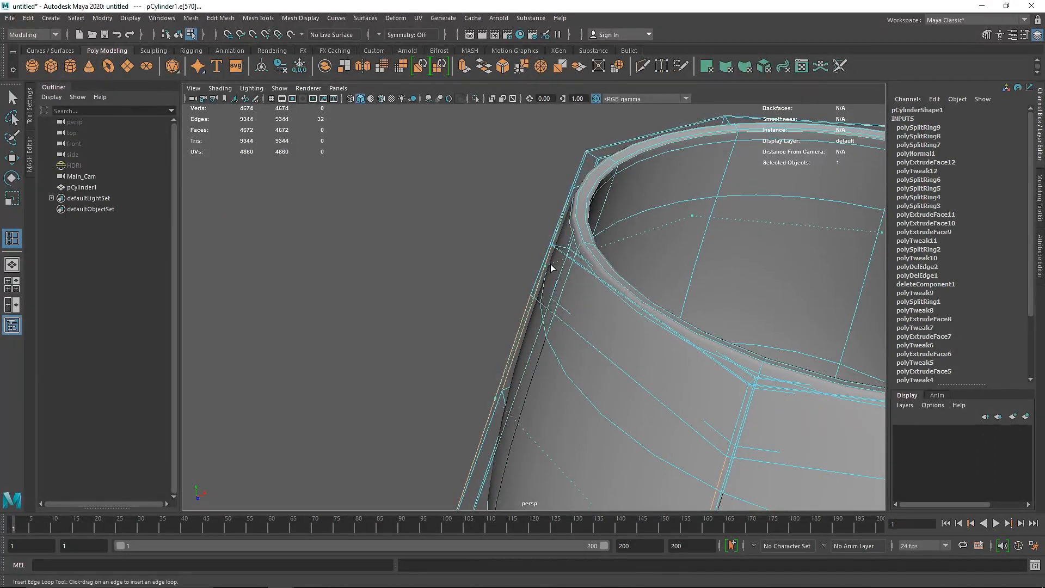
left_click_drag(572, 235, 550, 263)
key("1")
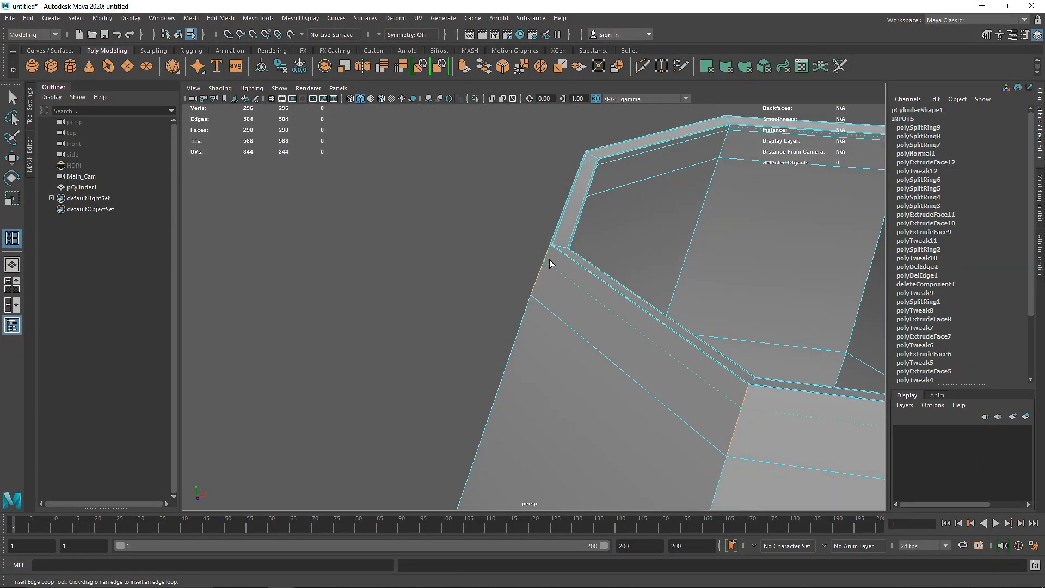
key("3")
key("q")
right_click_drag(661, 235, 714, 196)
left_click(451, 248)
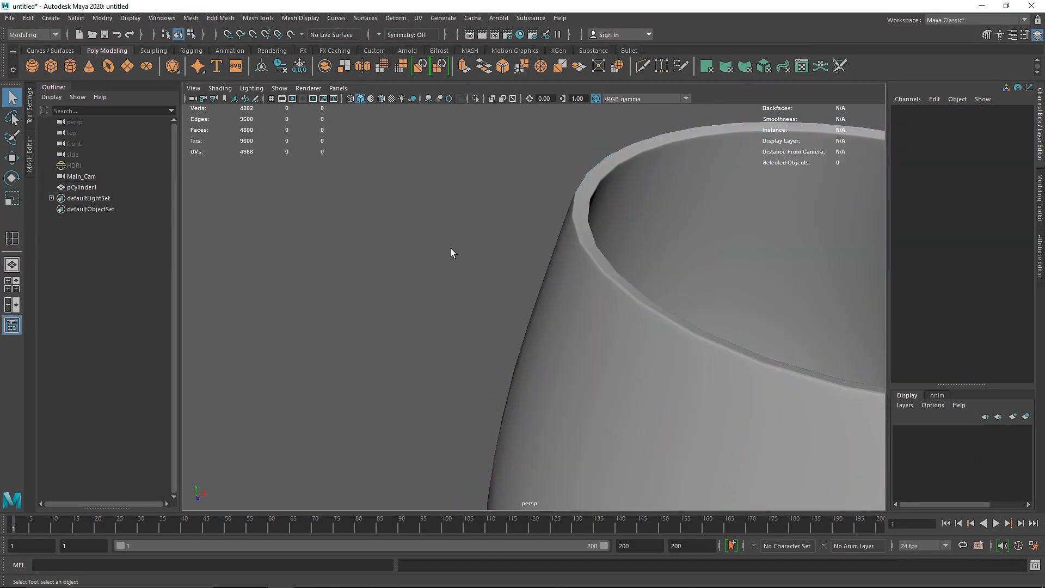
Step: Rename the finished glass object as WineGlass
scroll(619, 364, "down", 10)
left_click_drag(619, 364, 591, 360, "alt")
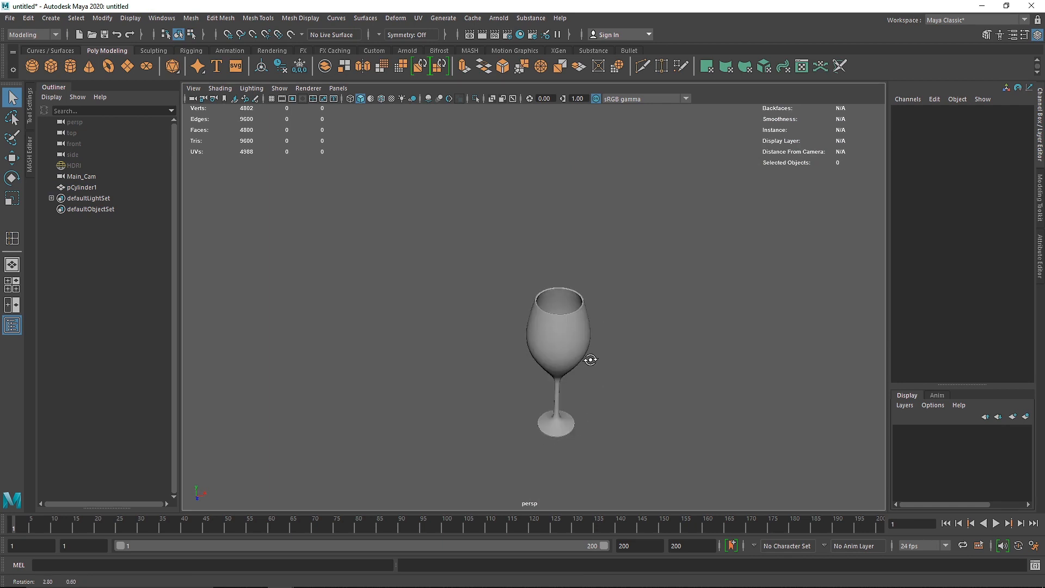
scroll(596, 377, "up", 3)
scroll(596, 377, "up", 3)
left_click(564, 302)
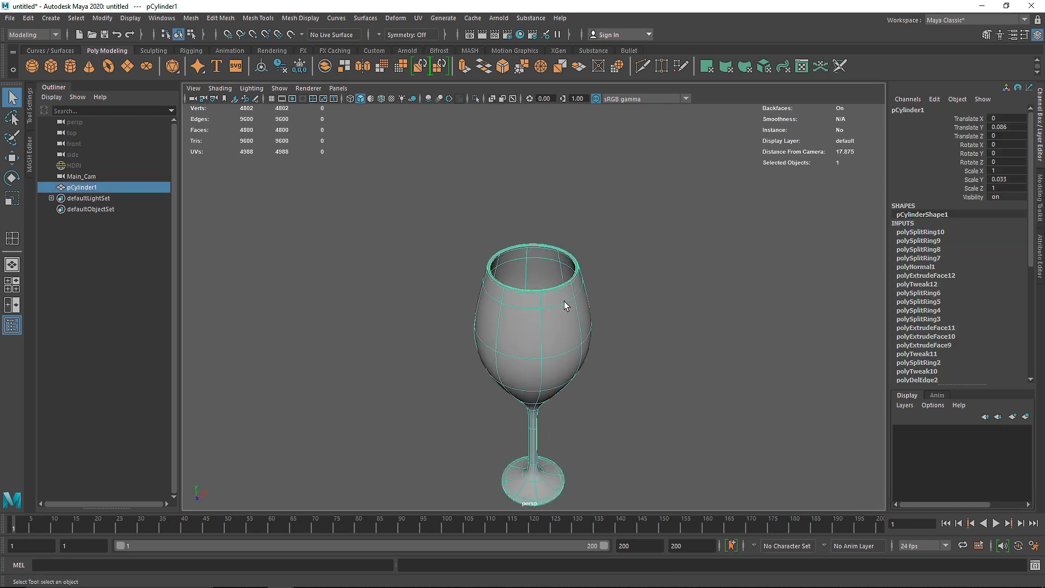
left_click(631, 296)
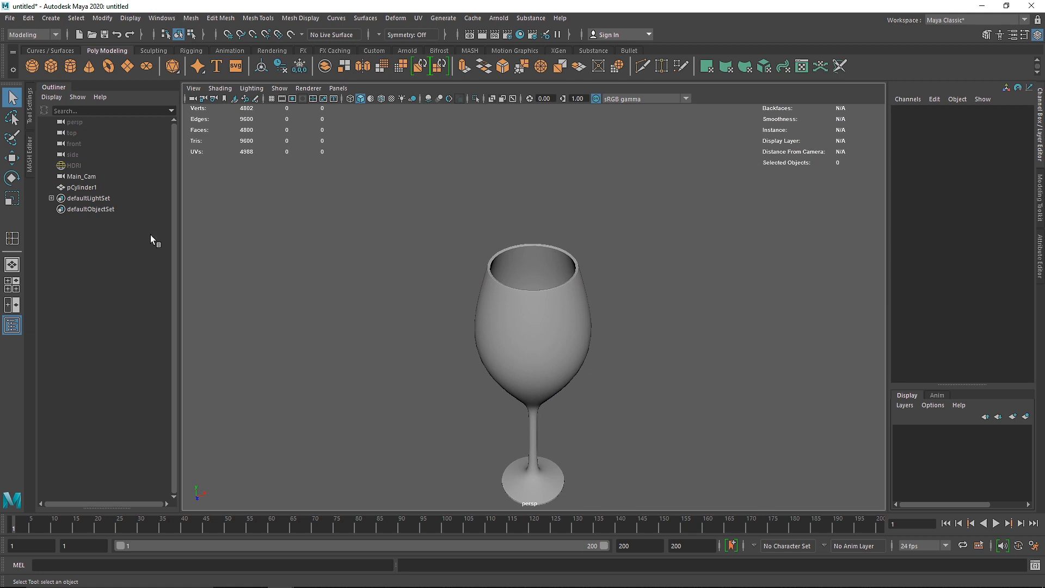
double_click(79, 188)
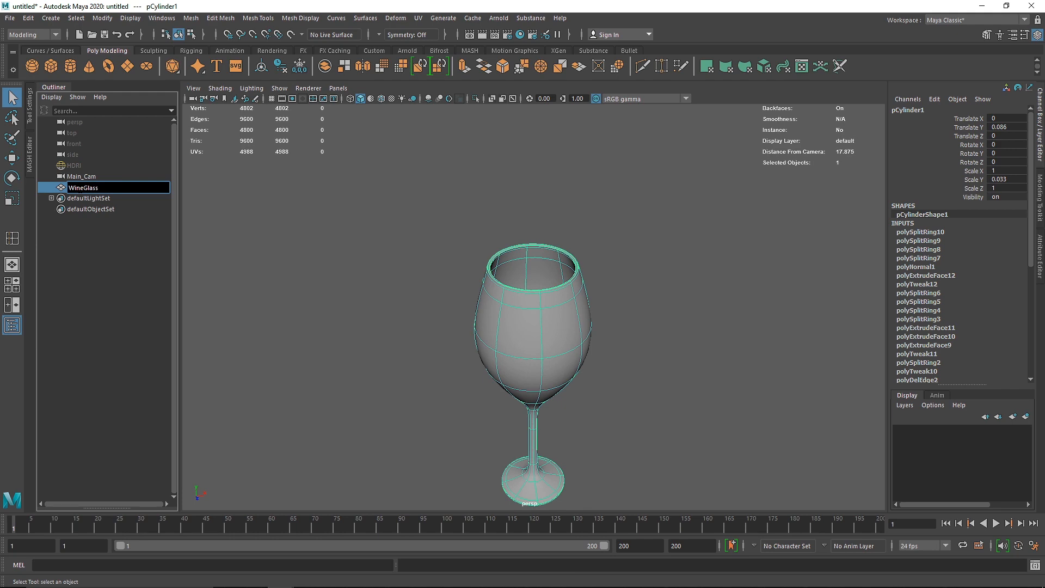
Step: Duplicate the wine glass and move the copy sideways to a Translate X of about 3.804
left_click_drag(688, 259, 494, 267, "alt")
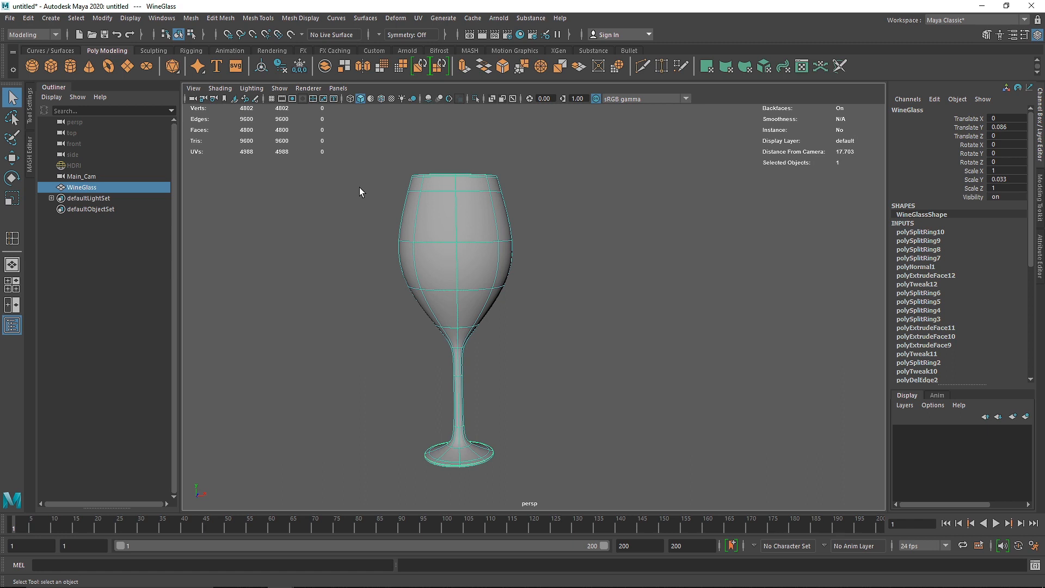
right_click_drag(504, 297, 470, 321, "alt")
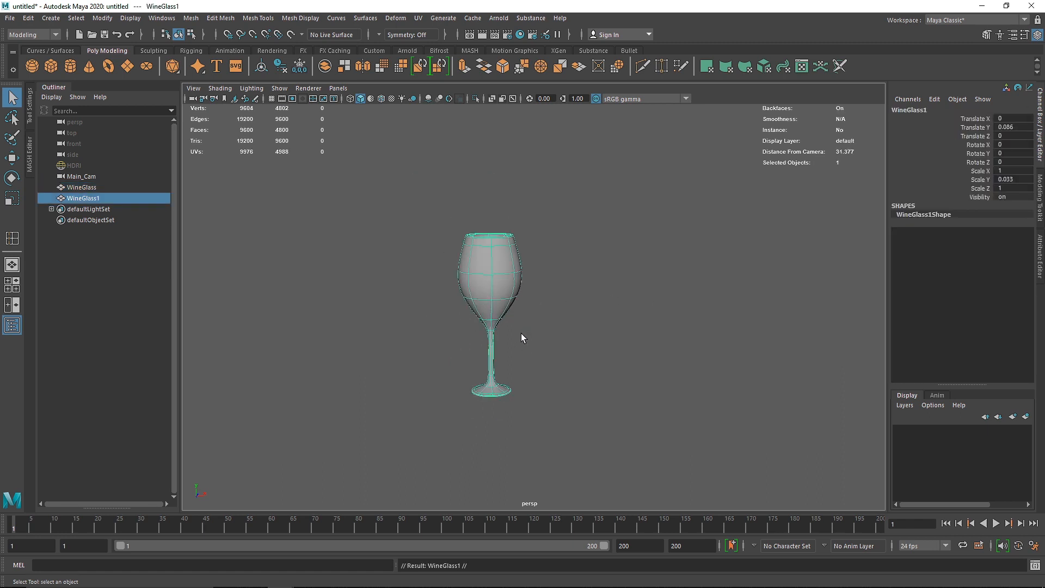
key("w")
left_click_drag(536, 384, 619, 400)
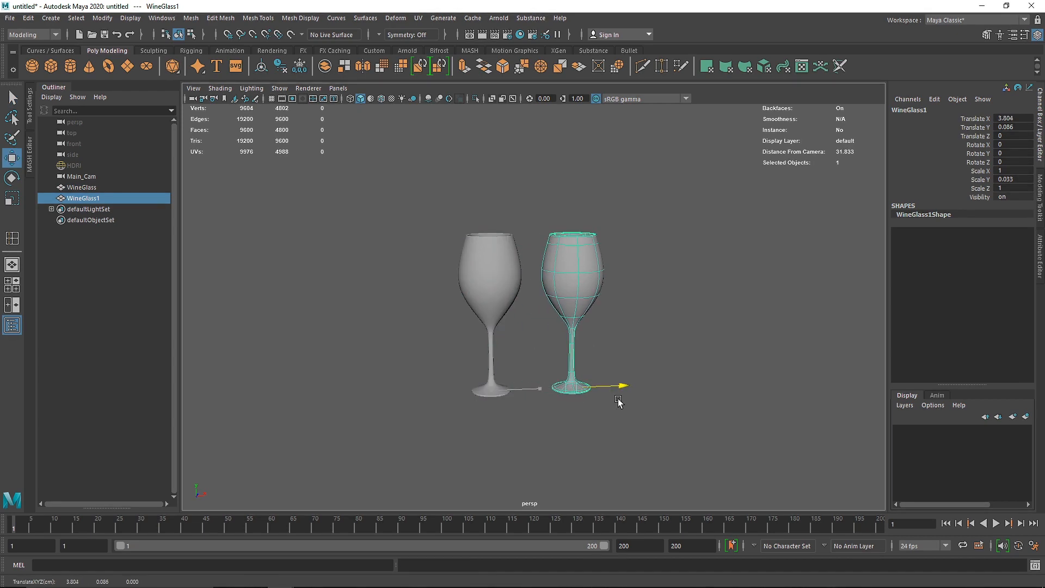
Step: In the front view, scale the vertex ring on the copied glass's lower bowl slightly outward
key("space")
key("space")
middle_click_drag(548, 345, 432, 344, "alt")
right_click_drag(494, 231, 438, 222)
left_click_drag(592, 298, 593, 299)
key("r")
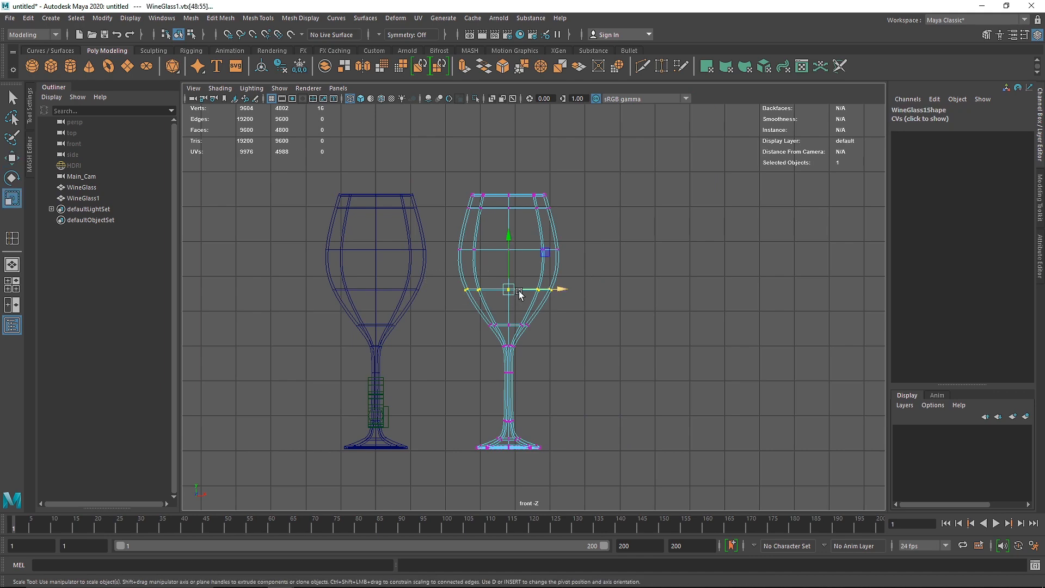
left_click_drag(509, 290, 517, 290)
Step: Lower the same vertex ring to give the bowl a rounder bottom, and return to object mode in the perspective view
key("w")
left_click_drag(510, 241, 510, 250)
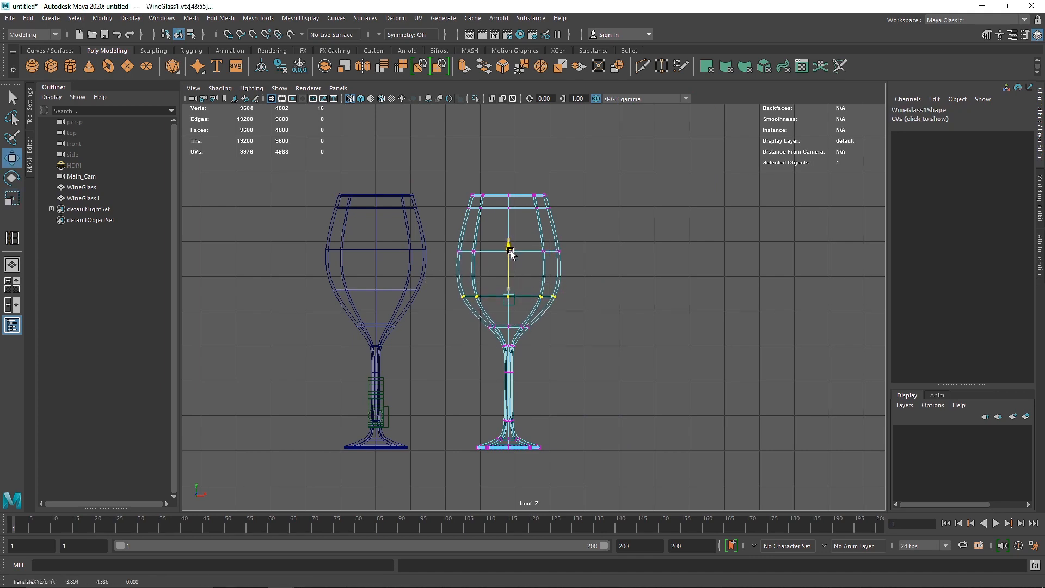
right_click_drag(518, 207, 576, 175)
left_click(669, 195)
key("space")
key("space")
left_click_drag(577, 255, 519, 295, "alt")
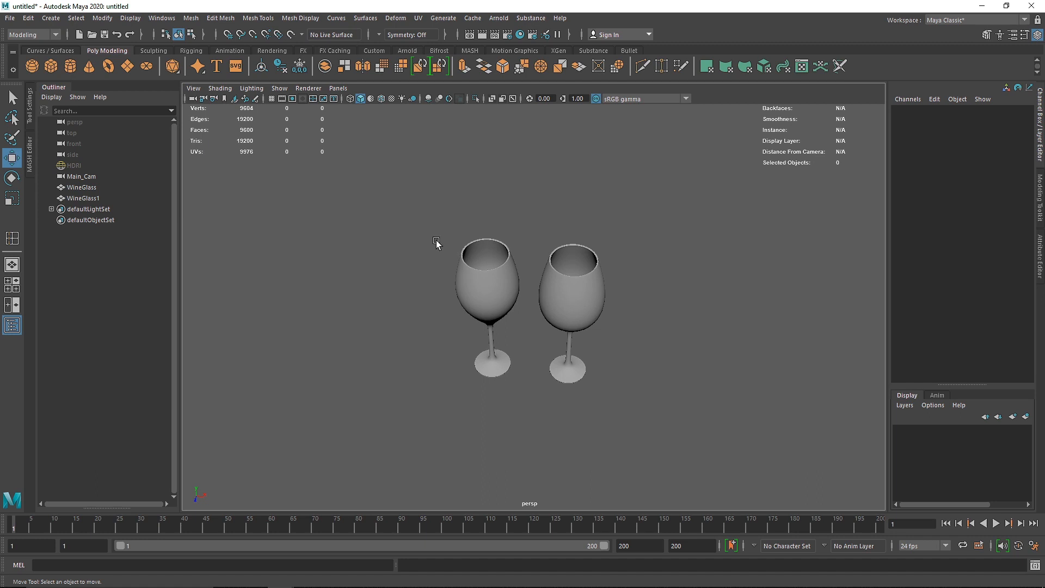
Step: Create a polygon cylinder and move it in front of the glasses to a Translate Z of about 2.837
left_click(70, 67)
middle_click_drag(529, 329, 506, 282, "alt")
left_click_drag(459, 362, 450, 403)
key("f")
left_click_drag(502, 362, 513, 344, "alt")
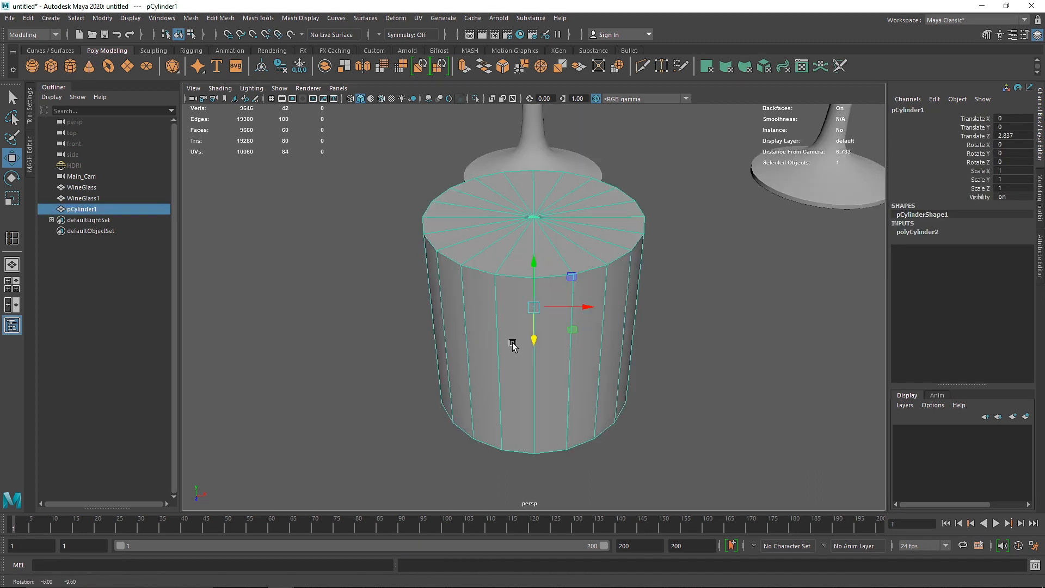
Step: Set the cylinder to 12 axis subdivisions and 0 cap subdivisions
left_click(917, 232)
left_click(1007, 276)
type("0")
key("Return")
Step: Lower the cylinder's top face to flatten it, and scale the whole object uniformly to about 2.082
right_click_drag(552, 220, 553, 258)
left_click(550, 240)
left_click_drag(534, 200, 533, 338)
scroll(525, 363, "down", 3)
right_click_drag(490, 330, 520, 306)
key("r")
left_click_drag(533, 308, 546, 266)
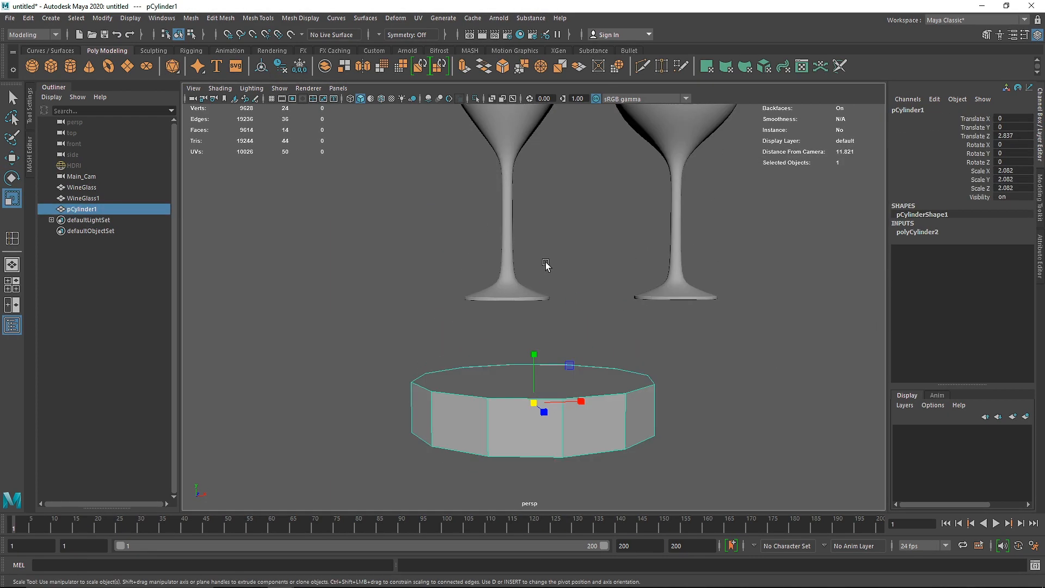
Step: Lower the cylinder's top face a little more, extrude it slightly upward and scale it outward to form a stepped base
scroll(546, 272, "down", 3)
right_click_drag(504, 349, 504, 389)
left_click(507, 357)
key("w")
mouse_move(533, 306)
left_mouse_down()
mouse_move(534, 332)
mouse_move(534, 320)
left_mouse_up()
key("ctrl+e")
key("w")
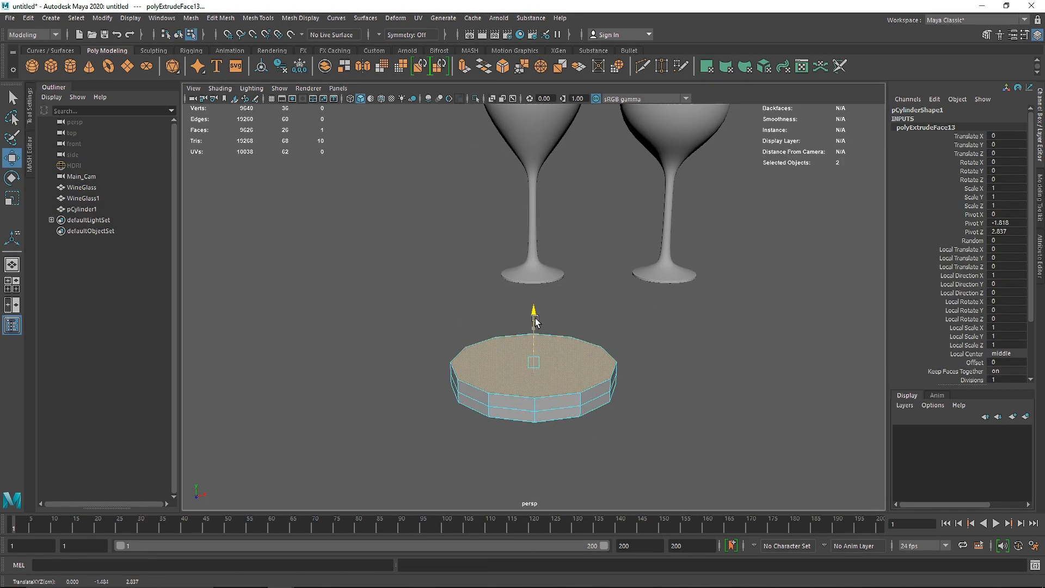
key("r")
left_click_drag(533, 362, 546, 362)
Step: Extrude the top face upward to a height of about 8.398 to form the vessel's tall body
key("w")
key("r")
key("w")
left_click_drag(533, 325, 534, 166)
scroll(554, 264, "down", 3)
middle_click_drag(555, 271, 544, 356, "alt")
left_click_drag(520, 261, 522, 100)
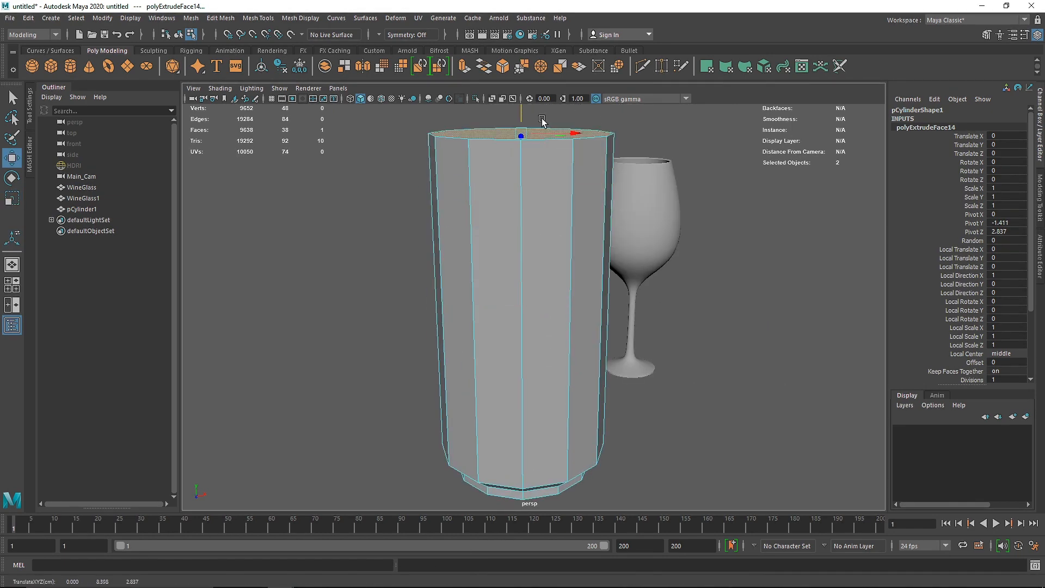
Step: Extrude the body's top face upward and scale it inward to form the vessel's shoulder
scroll(541, 126, "down", 3)
middle_click_drag(541, 125, 545, 177, "alt")
key("ctrl+e")
left_click_drag(525, 191, 516, 164)
key("ctrl+z")
key("r")
left_click_drag(515, 204, 516, 153)
Step: Extrude the top face repeatedly into a narrow neck with an outward flared mouth
key("w")
key("ctrl+e")
key("ctrl+e")
key("r")
left_click_drag(515, 195, 526, 191)
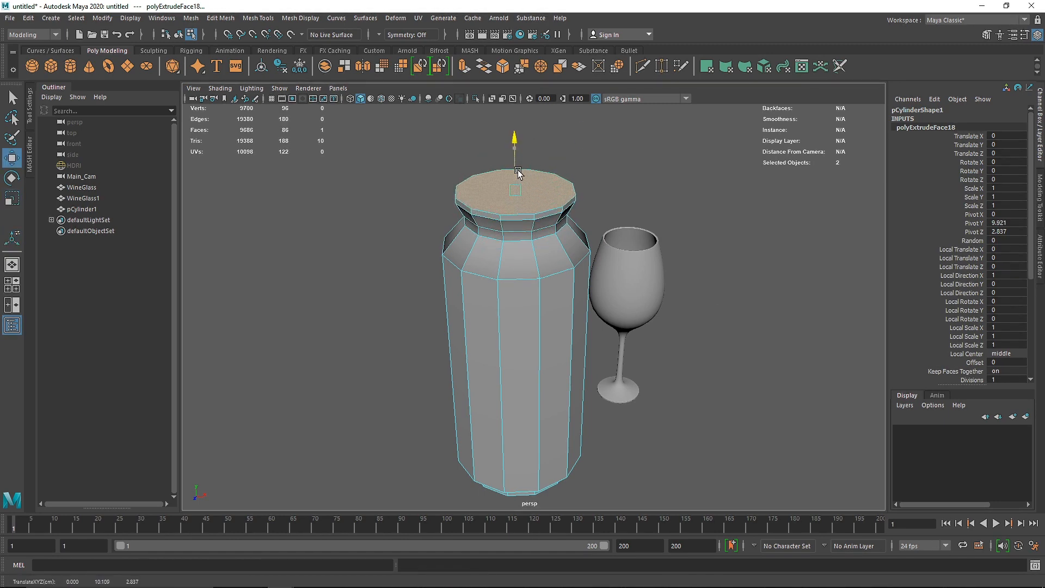
Step: Delete the vessel's top face to open the mouth and view the shape in smooth preview
key("ctrl+e")
key("Delete")
key("3")
key("ctrl+z")
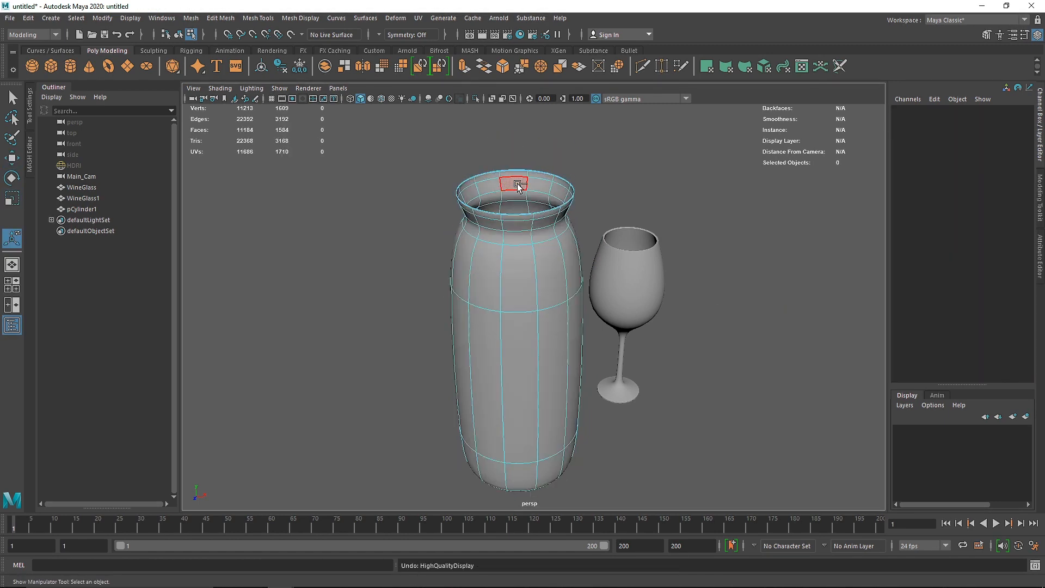
key("ctrl+z")
key("ctrl+z")
key("ctrl+z")
key("Delete")
right_click_drag(517, 190, 612, 195)
Step: Turn off the smooth preview, select the vessel's bottom face and extrude it inward
right_click_drag(525, 233, 480, 243, "shift")
scroll(525, 408, "up", 4)
left_click_drag(511, 435, 475, 351, "alt")
key("1")
key("q")
right_click_drag(476, 352, 482, 392)
left_click(483, 396)
key("ctrl+e")
left_click(483, 487)
left_click_drag(484, 438, 474, 441)
Step: Extrude the bottom face inward again and merge its innermost vertices at the centre
key("ctrl+e")
left_click(483, 487)
left_click_drag(484, 438, 475, 441)
left_click(483, 486)
Step: Insert supporting edge loops around the vessel's base and lower bevel to sharpen its bottom edges
right_click_drag(492, 361, 522, 261, "shift")
key("q")
right_click_drag(485, 286, 422, 298, "shift")
left_click(439, 363)
left_click(442, 371)
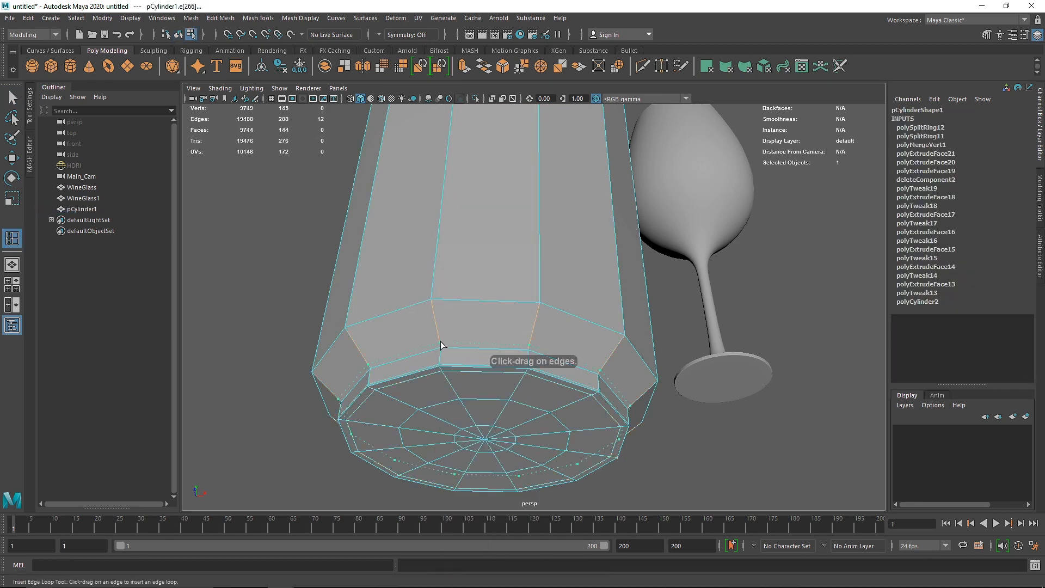
left_click(439, 342)
left_click(432, 303)
left_click(433, 293)
Step: Insert edge loops around the vessel's main body and at its shoulder
left_click_drag(514, 163, 518, 174, "alt")
right_click_drag(518, 174, 501, 190, "alt")
left_click_drag(502, 196, 498, 294, "alt")
left_click(486, 345)
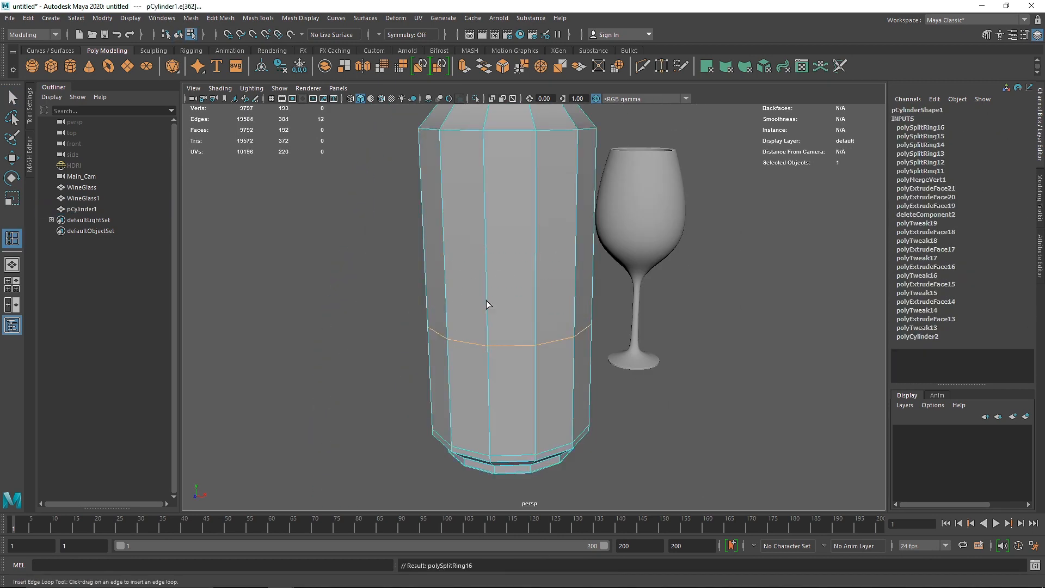
left_click(484, 232)
middle_click_drag(483, 232, 484, 289, "alt")
left_click(484, 203)
left_click_drag(484, 217, 485, 249, "alt")
Step: Insert edge loops at the base of the neck and below the mouth, and turn on the smooth preview
right_click_drag(485, 249, 515, 246, "alt")
middle_click_drag(463, 213, 468, 292, "alt")
left_click(472, 322)
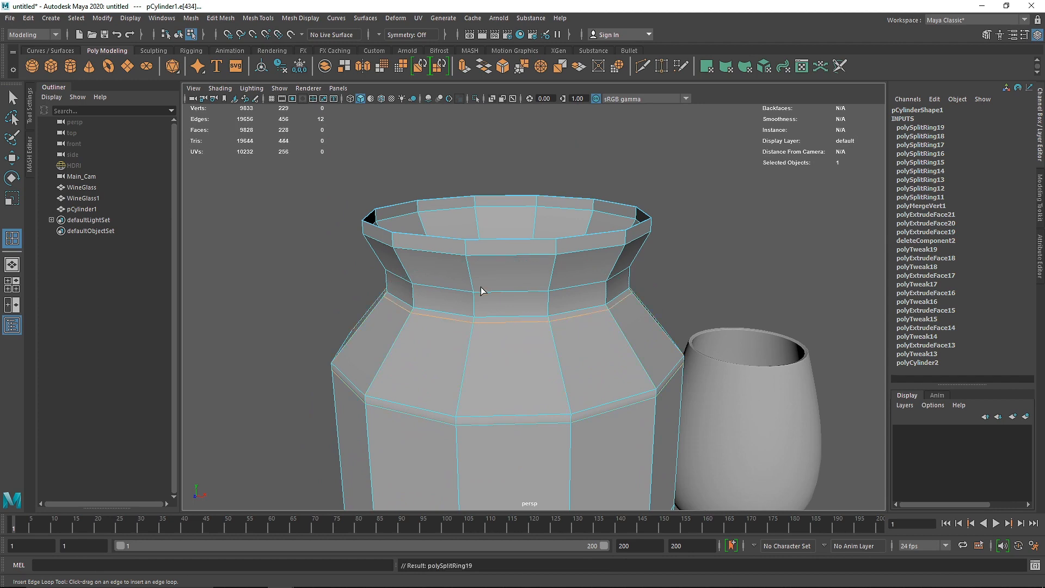
left_click(472, 288)
left_click(466, 260)
left_click(466, 261)
key("3")
key("q")
Step: Select the edge loop at the base of the vessel's neck and move it down
left_click(697, 147)
right_click_drag(642, 305, 615, 305, "alt")
left_click(513, 278)
right_click_drag(513, 275, 513, 246)
double_click(501, 329)
key("w")
left_click_drag(501, 257, 501, 282)
Step: Raise the edge loop beneath the flared mouth and rescale it to refine the neck's curve
double_click(471, 270)
left_click_drag(500, 219, 530, 241)
key("r")
key("w")
left_click_drag(501, 198, 502, 187)
key("r")
left_click_drag(501, 227, 502, 204)
Step: Delete one of the two close edge loops below the rim and adjust the height of the loop beneath it
left_click(439, 194)
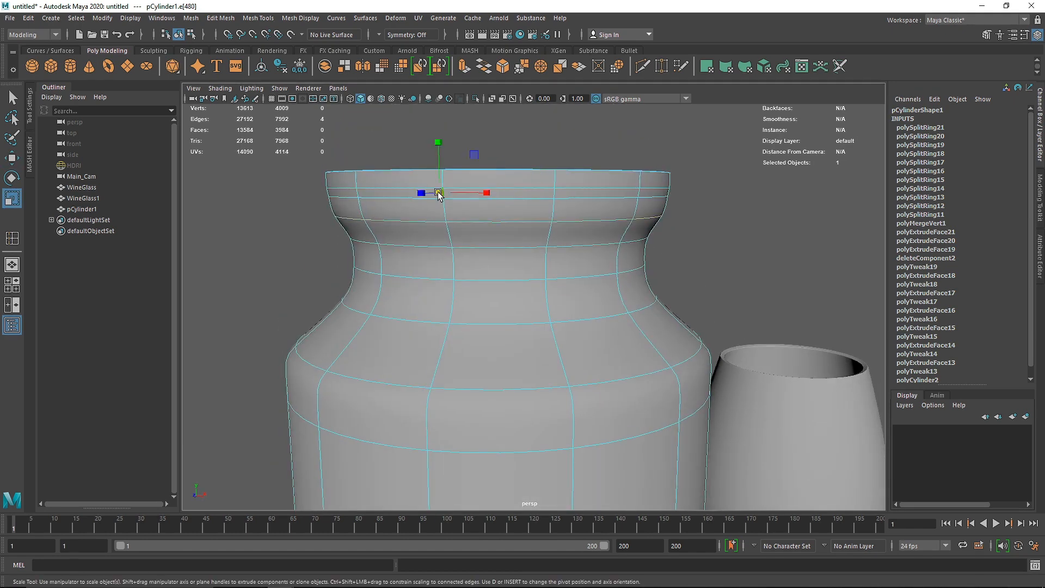
double_click(418, 197)
right_click_drag(415, 198, 376, 215, "shift")
double_click(499, 217)
key("w")
left_click_drag(499, 185, 500, 183)
left_click_drag(482, 314, 477, 308, "alt")
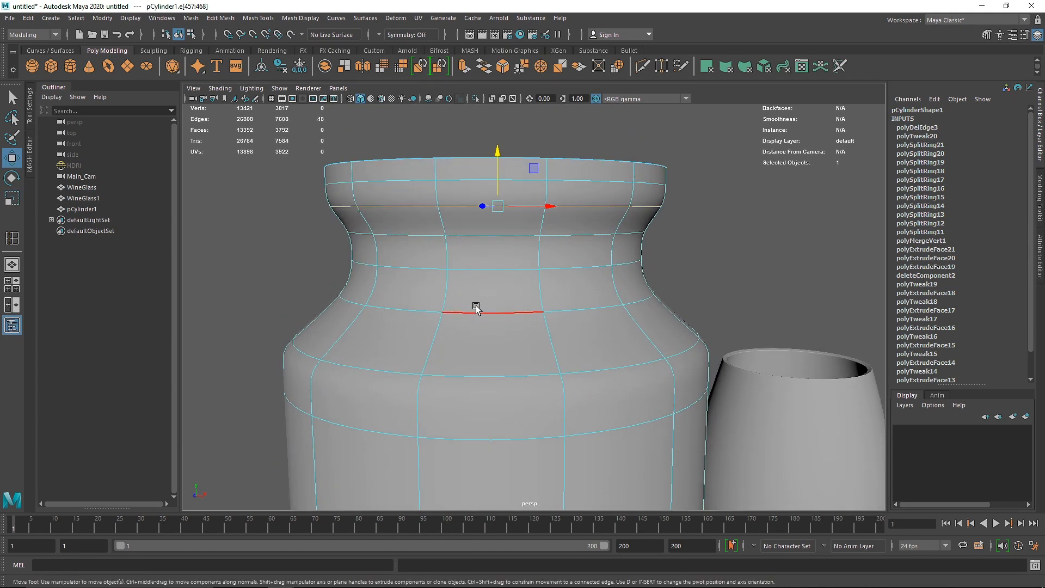
Step: Lower the edge loop where the neck meets the shoulder and rescale it
double_click(476, 311)
left_click_drag(499, 261, 499, 276)
key("r")
mouse_move(498, 302)
left_mouse_down()
mouse_move(519, 302)
mouse_move(506, 301)
left_mouse_up()
key("w")
left_click_drag(506, 301, 485, 315, "alt")
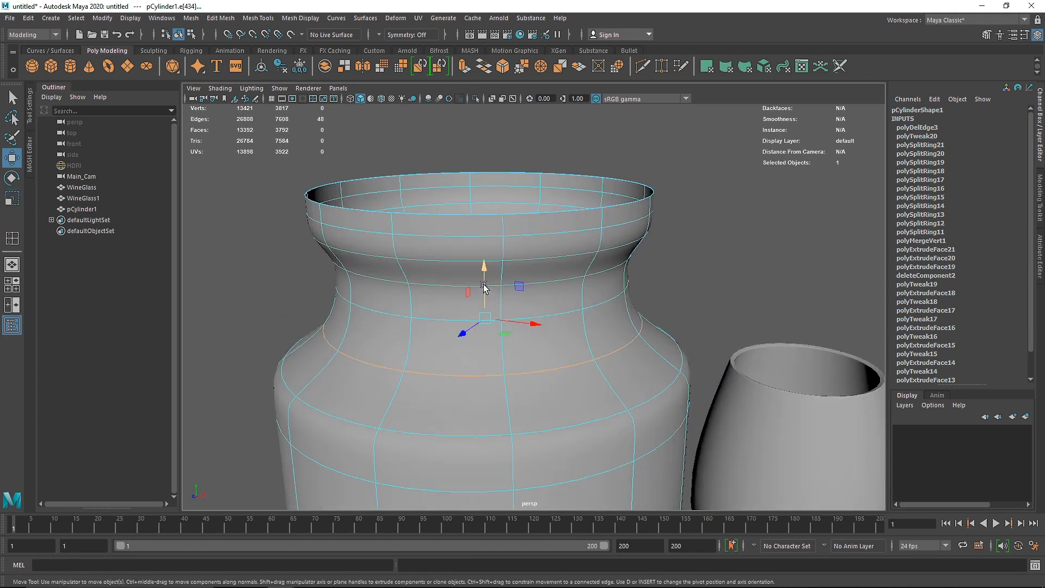
Step: Extrude the vessel's faces with a Local Translate Z of -0.143 to give the walls thickness
scroll(653, 245, "down", 4)
left_click(685, 231)
right_click_drag(544, 337, 580, 310)
left_click_drag(566, 305, 539, 416, "alt")
left_click(547, 370)
scroll(539, 381, "up", 4)
left_click(464, 66)
left_click_drag(608, 413, 598, 418)
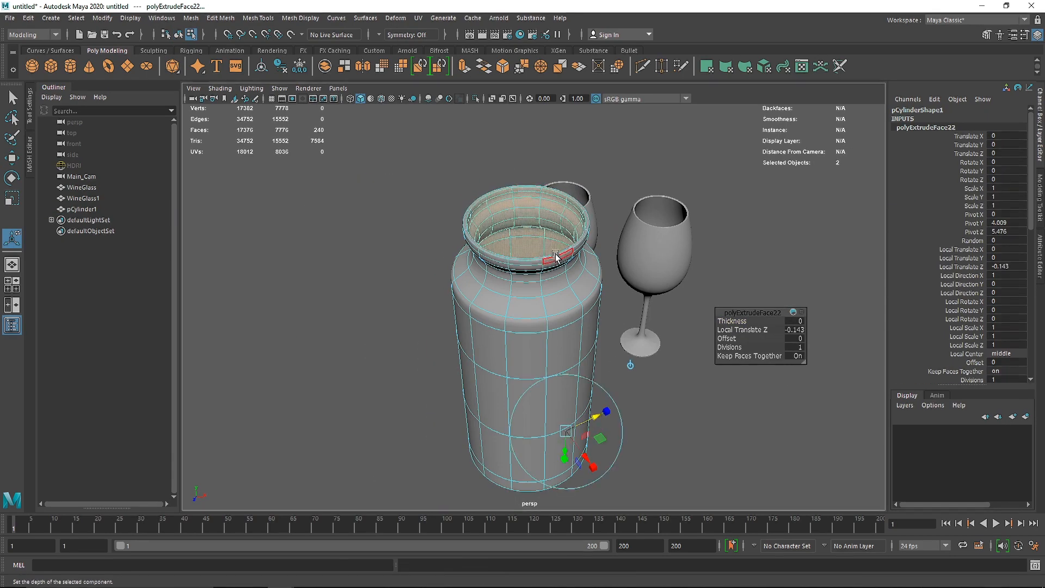
key("q")
Step: Insert supporting edge loops along the vessel's thickened rim with smoothing off, and restore the smooth preview
scroll(524, 319, "up", 6)
left_click(522, 316)
right_click_drag(419, 259, 388, 270, "shift")
key("1")
scroll(388, 327, "up", 6)
left_click_drag(396, 370, 385, 353, "alt")
left_click(428, 191)
left_click(433, 181)
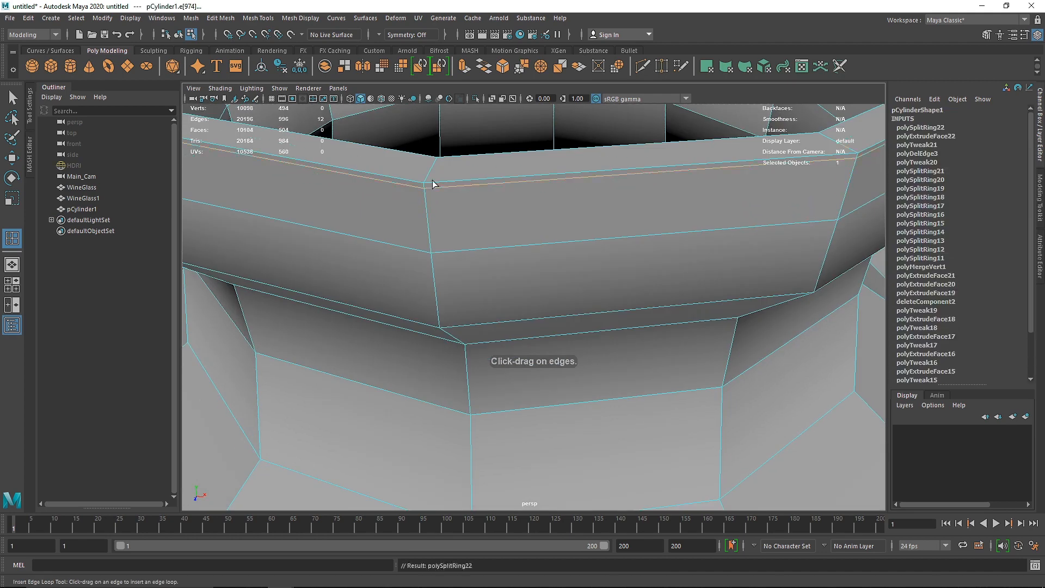
middle_click_drag(432, 181, 412, 232, "alt")
left_click_drag(478, 261, 481, 344, "alt")
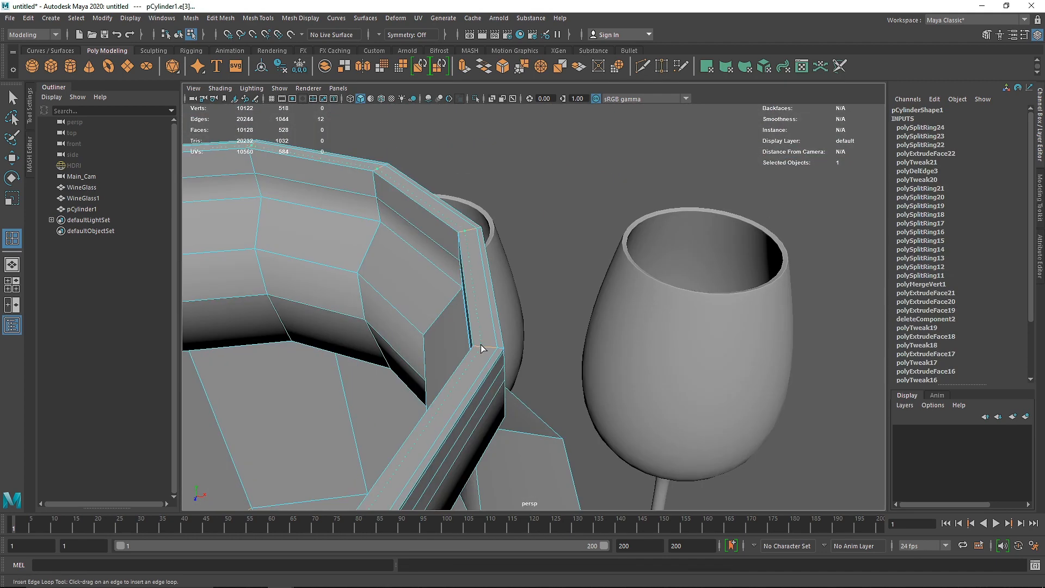
key("q")
right_click_drag(482, 345, 506, 326)
scroll(465, 334, "down", 3)
key("3")
Step: Select the edge loop around the middle of the neck and move it down
left_click(549, 281)
left_click_drag(512, 348, 430, 329, "alt")
left_click(430, 330)
right_click_drag(430, 329, 436, 292)
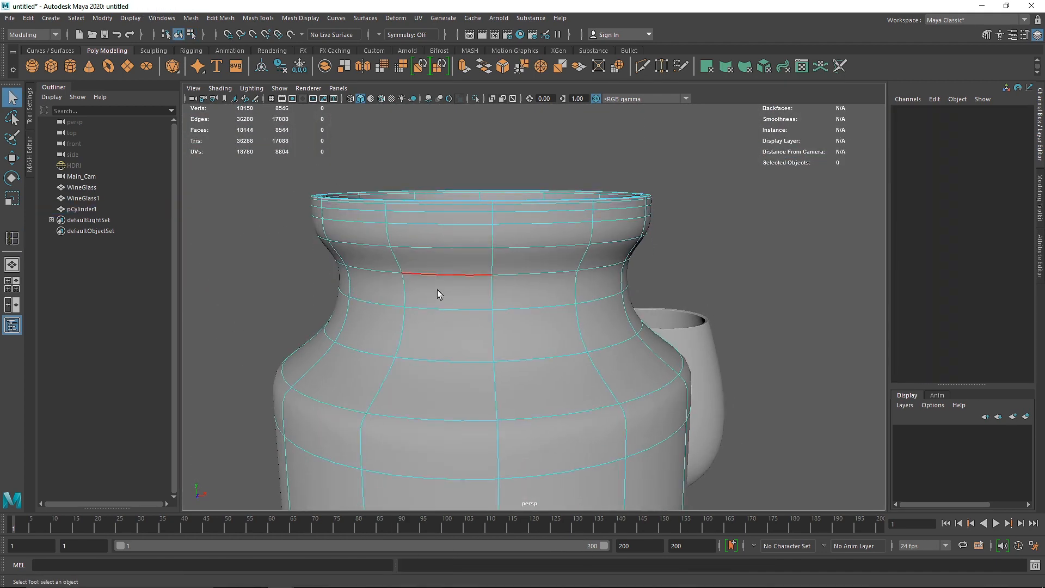
double_click(441, 274)
key("w")
double_click(455, 245)
key("r")
double_click(481, 309)
key("w")
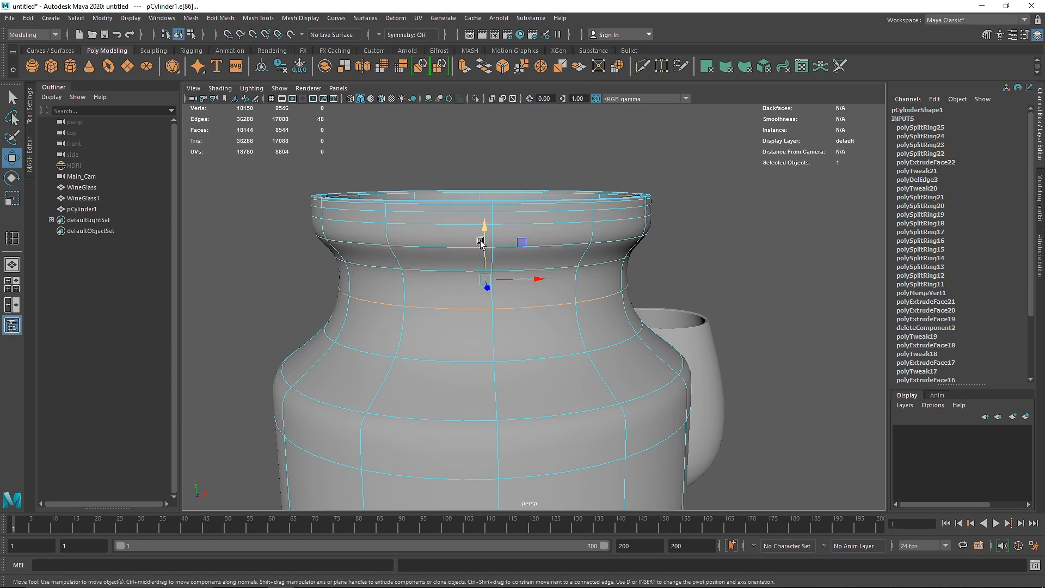
left_click_drag(483, 239, 484, 259)
Step: Select the band of faces around the outside of the rim, extrude it and preview it smoothed
right_click_drag(511, 217, 534, 197)
left_click_drag(506, 225, 501, 244, "alt")
left_click(501, 244)
right_click_drag(501, 244, 501, 280)
left_click(514, 238)
double_click(477, 240, "shift")
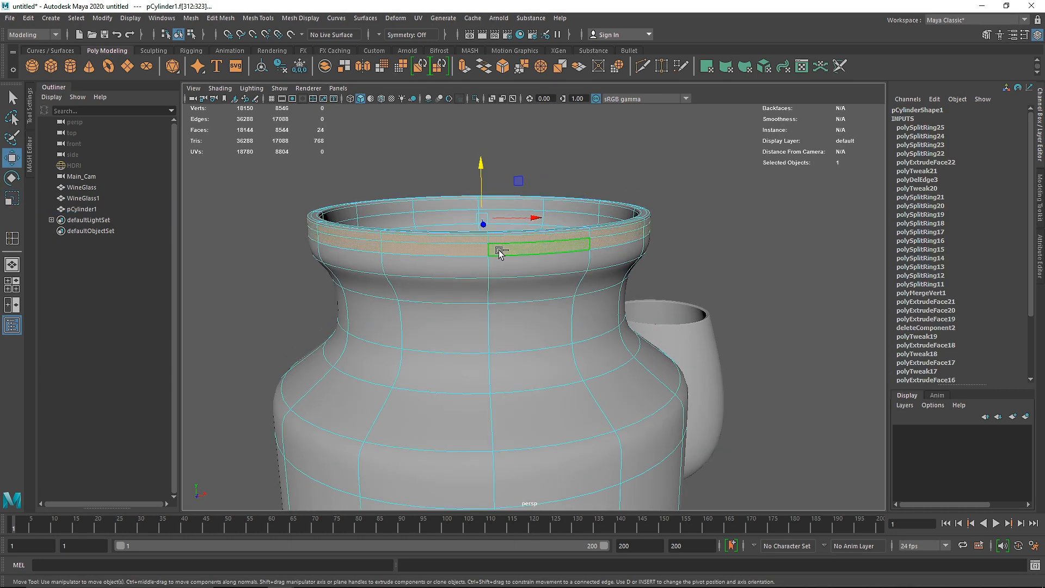
key("1")
key("ctrl+e")
left_click_drag(561, 224, 549, 227)
key("3")
Step: Turn off the smooth preview and insert two supporting edge loops at the extruded rim band
mouse_move(455, 275)
right_mouse_down()
mouse_move(506, 261)
mouse_move(562, 297)
mouse_move(468, 245)
mouse_move(470, 278)
right_mouse_up()
left_click(562, 296)
key("1")
left_click_drag(469, 278, 455, 308, "alt")
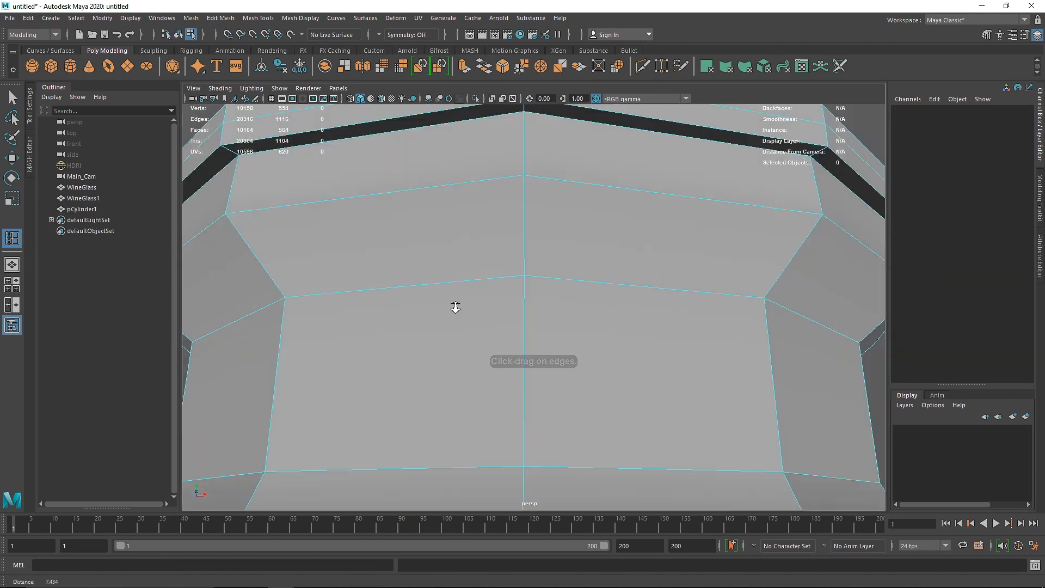
right_click_drag(455, 308, 463, 272, "alt")
left_click_drag(509, 221, 509, 225)
right_click_drag(508, 240, 561, 217)
Step: Select the whole vessel and move it beside the wine glasses, at Translate X -7.545 and Translate Z -2.724
right_click_drag(560, 229, 550, 357, "alt")
left_click(536, 362)
key("w")
left_click_drag(575, 414, 519, 421)
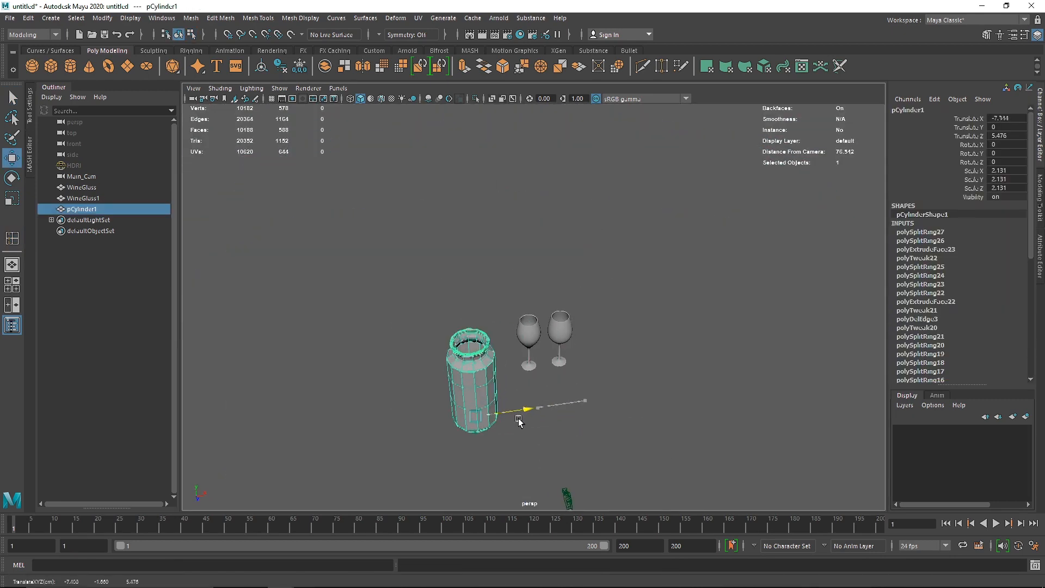
left_click_drag(472, 449, 469, 430)
right_click_drag(572, 430, 623, 424, "alt")
middle_click_drag(623, 424, 606, 401, "alt")
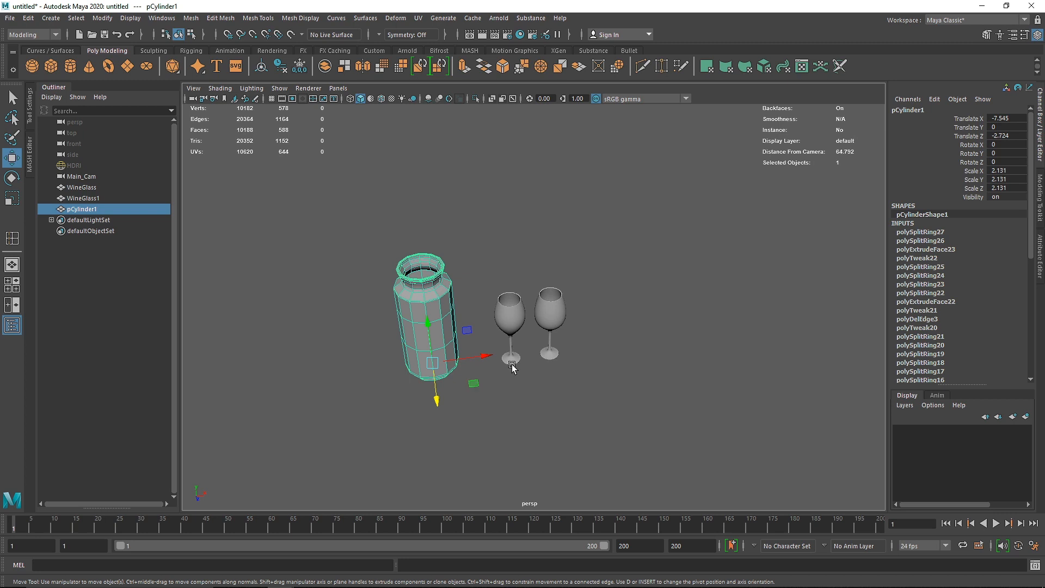
Step: Create a new polygon cylinder, scale it up, and give it 12 sides with 0 cap subdivisions
left_click(517, 387)
right_click_drag(517, 387, 498, 387, "alt")
middle_click_drag(507, 381, 389, 321, "alt")
left_click(70, 66)
key("r")
left_click_drag(401, 296, 479, 289)
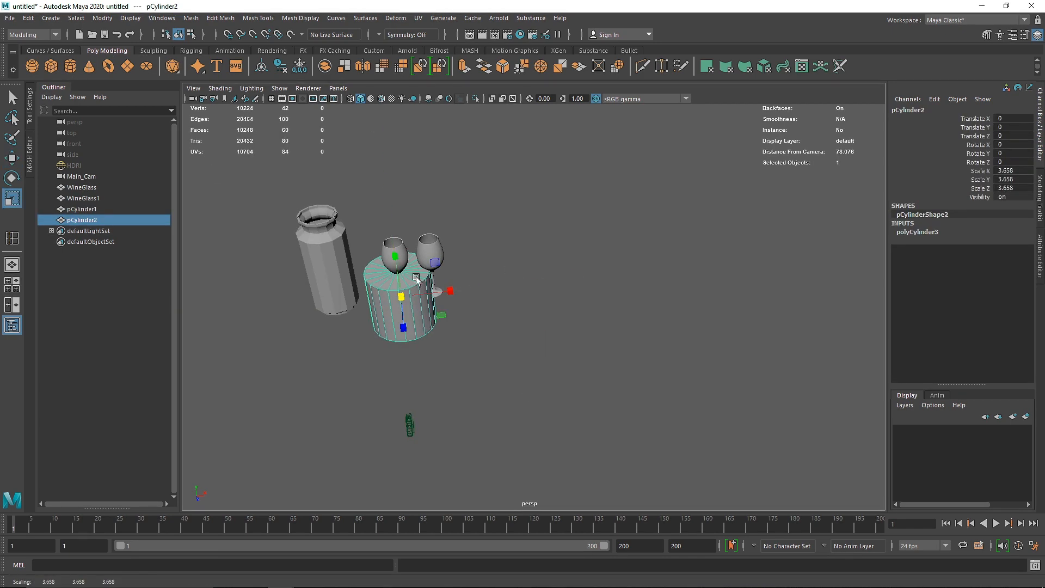
left_click_drag(394, 256, 396, 268)
left_click(917, 232)
type("0w")
Step: Move the new cylinder to the other side of the wine glasses and flatten it into a thin disc
left_click_drag(450, 291, 532, 305)
key("f")
key("r")
right_click_drag(495, 278, 496, 309)
Step: Select the disc's top face and extrude it twice upward and outward to start a bowl
left_click(509, 305)
key("ctrl+e")
left_click_drag(533, 279, 583, 281)
key("ctrl+e")
left_click_drag(534, 250, 533, 222)
left_click_drag(533, 253, 551, 223)
Step: Extrude the bowl's top face again, widen it and raise it in the front view
key("ctrl+e")
key("space")
key("space")
key("f")
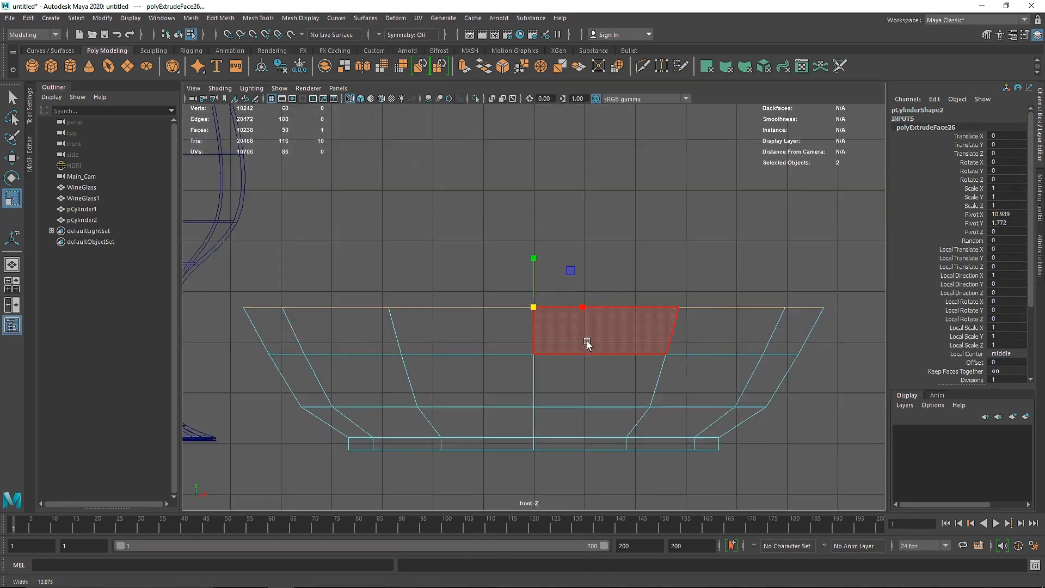
right_click_drag(586, 343, 561, 329, "alt")
key("w")
left_click_drag(539, 272, 535, 183)
Step: Extrude the bowl's top face once more and scale it inward to narrow the upper wall
key("ctrl+e")
key("w")
key("r")
left_click_drag(534, 219, 496, 214)
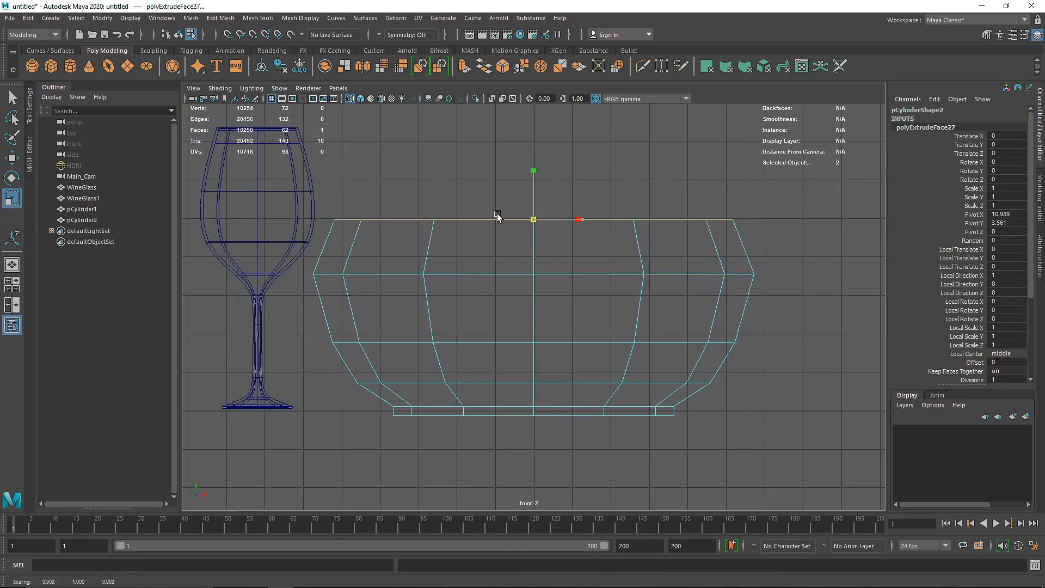
Step: Extrude the bowl's top face upward once more and scale it strongly inward to close in the shoulder
left_click_drag(533, 178, 533, 141)
key("r")
left_click_drag(534, 182, 475, 177)
middle_click_drag(533, 180, 522, 213, "alt")
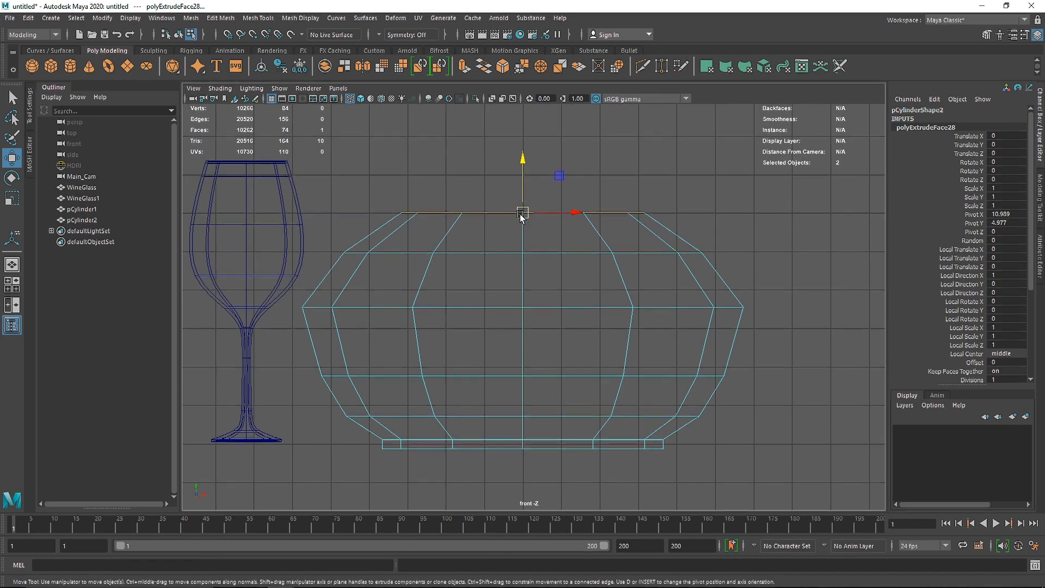
key("r")
left_click_drag(522, 212, 462, 211)
Step: Extrude the top face repeatedly into a short neck with a wider, flared rim, and preview the vessel smoothed in perspective
key("ctrl+e")
key("ctrl+e")
left_click_drag(521, 192, 526, 164)
key("r")
key("ctrl+e")
key("w")
key("space")
key("space")
key("3")
key("1")
Step: Select the vessel's bottom face, extrude it inward in concentric rings and merge the innermost vertices at the center
left_click_drag(560, 331, 550, 238, "alt")
key("F8")
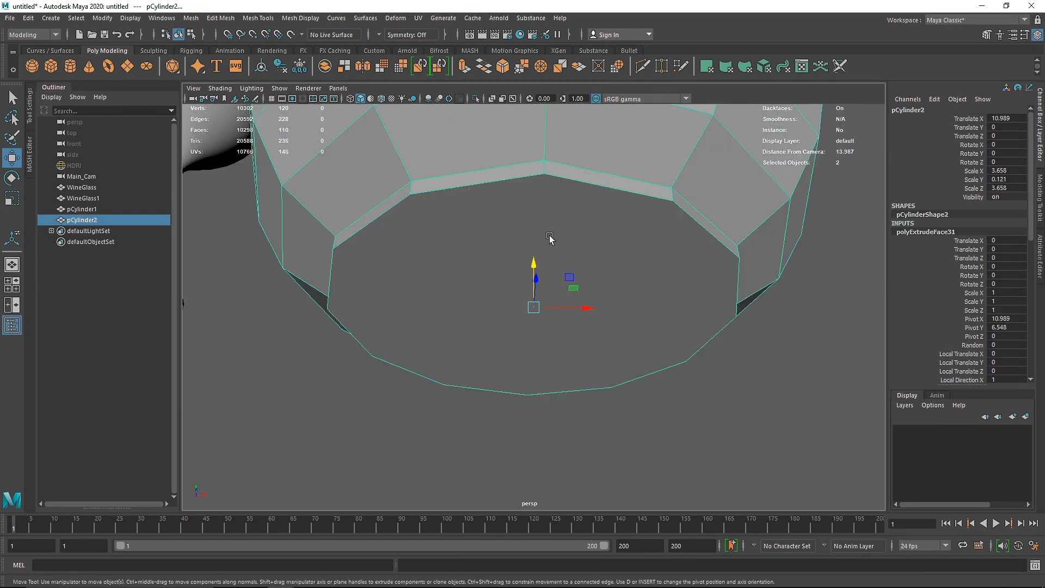
key("F11")
left_click(532, 319)
key("ctrl+e")
left_click_drag(533, 313, 522, 314)
key("ctrl+e")
key("ctrl+e")
left_click(523, 64)
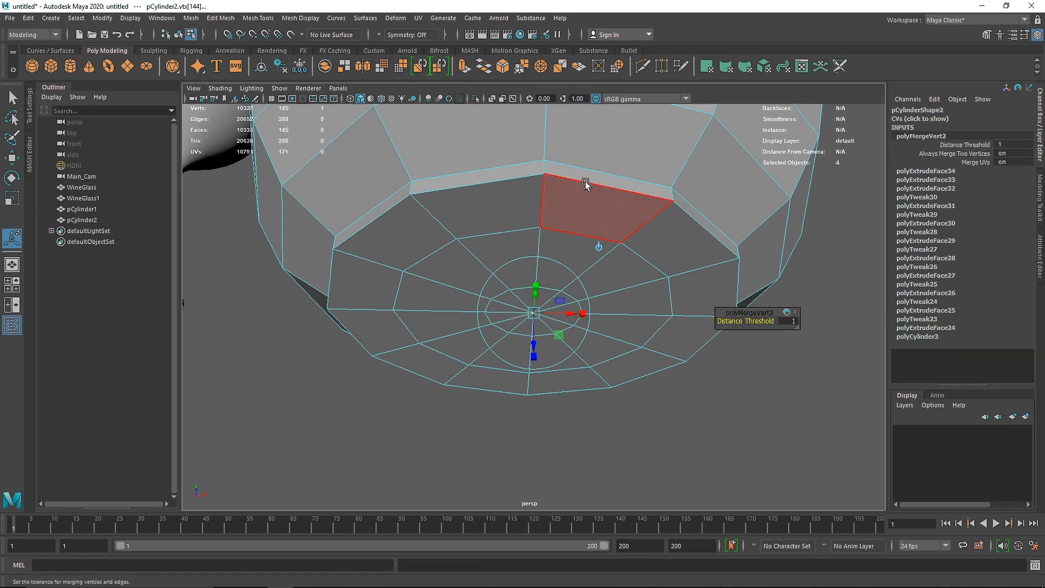
Step: Insert supporting edge loops around the upper and lower edges of the vessel's foot
key("F8")
right_click_drag(576, 183, 515, 178, "shift")
left_click(544, 163)
left_click(544, 176)
left_click(545, 159)
left_click_drag(549, 164, 545, 204, "alt")
middle_click_drag(545, 204, 494, 345, "alt")
key("1")
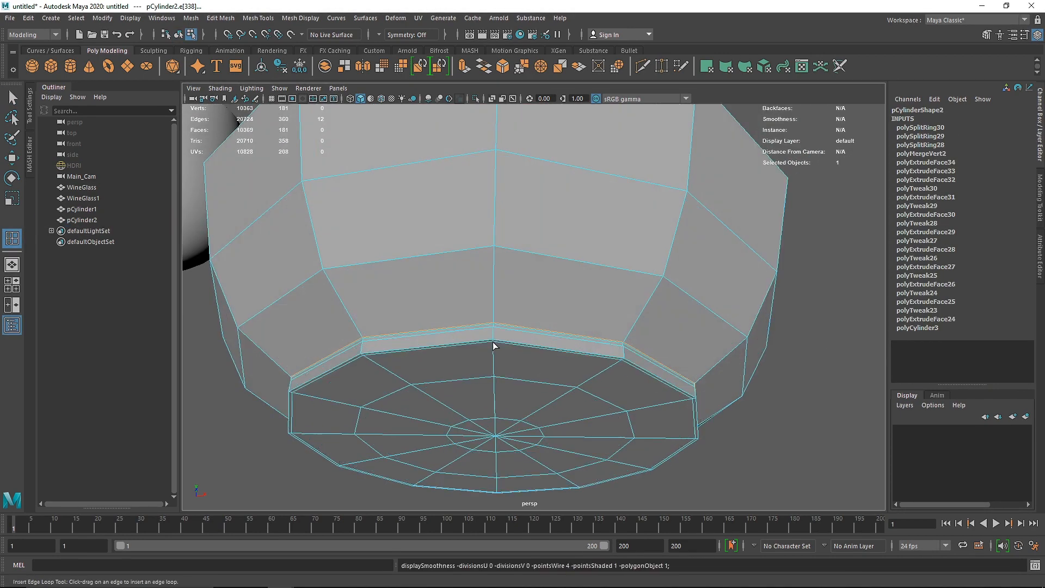
Step: Add edge loops near the outer edge of the foot's underside and check the vessel in smooth preview
left_click_drag(494, 345, 496, 368, "alt")
left_click(496, 363)
left_click(496, 347)
key("2")
right_click_drag(499, 302, 497, 279, "alt")
left_click_drag(497, 279, 492, 294, "alt")
middle_click_drag(490, 174, 485, 277, "alt")
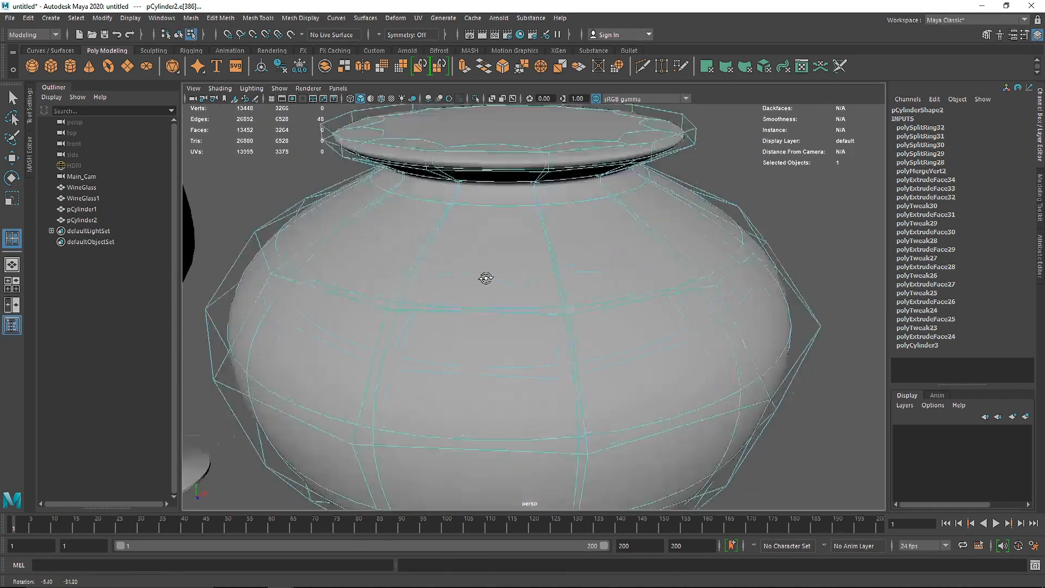
Step: Turn off the smooth preview and insert supporting edge loops around the vessel's neck and rim edges
key("1")
right_click_drag(485, 278, 566, 259, "alt")
left_click(560, 251)
left_click(564, 226)
left_click(583, 202)
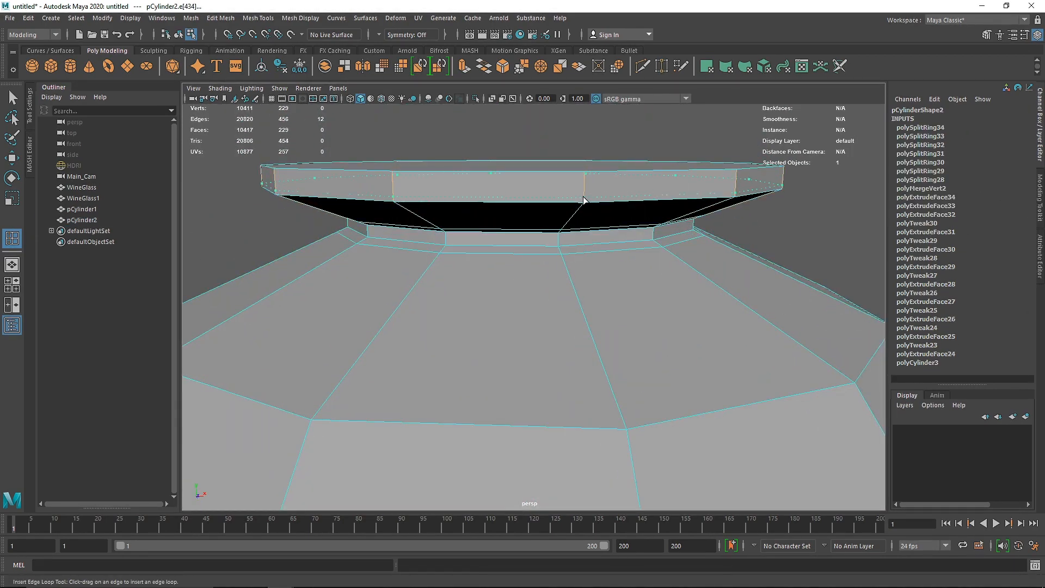
left_click(586, 176)
Step: Delete the face that caps the vessel's rim to open its mouth, and return to object selection
left_click_drag(586, 176, 545, 218, "alt")
key("q")
key("F11")
left_click(545, 218)
key("Delete")
key("F8")
left_click(734, 195)
right_click_drag(733, 196, 616, 264, "alt")
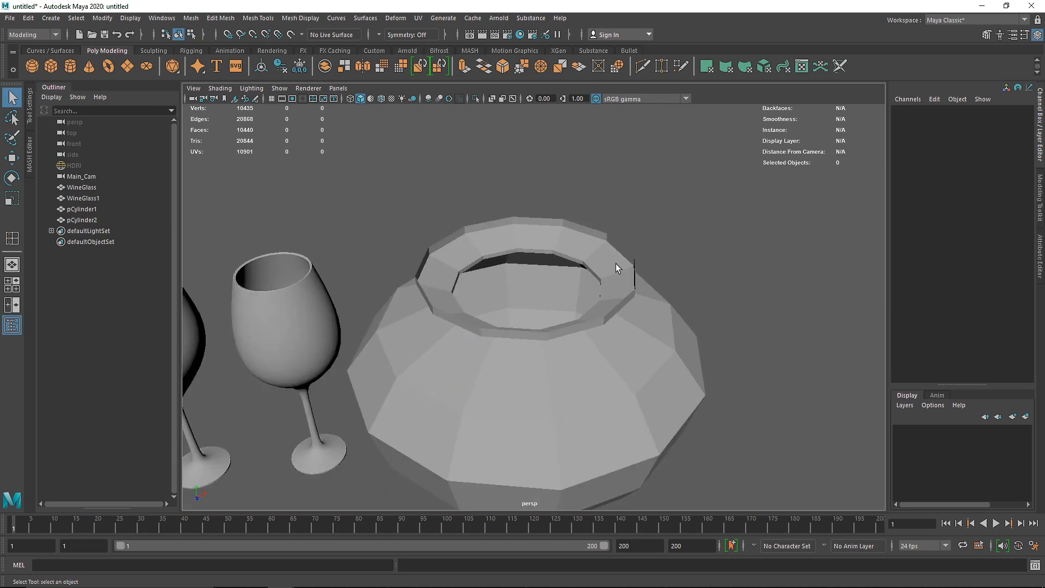
Step: Smooth the vessel's display and adjust the height of the edge loop just below its neck
left_click(615, 264)
key("3")
left_click(667, 275)
left_click_drag(604, 321, 586, 272, "alt")
left_click(530, 288)
right_click_drag(527, 290, 519, 267)
double_click(518, 268)
key("w")
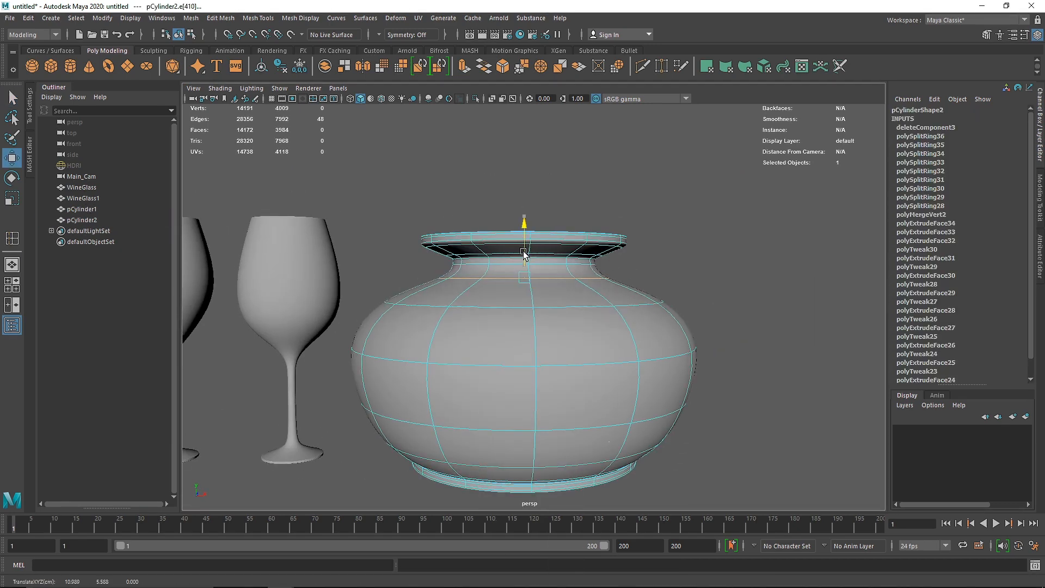
left_click_drag(522, 229, 484, 261)
Step: Select the open border edge of the rim and extrude it inward with a Local Translate Z of -0.557
scroll(496, 249, "up", 4)
double_click(496, 235)
key("1")
double_click(522, 179)
key("ctrl+e")
mouse_move(625, 184)
left_mouse_down()
mouse_move(600, 195)
mouse_move(608, 192)
left_mouse_up()
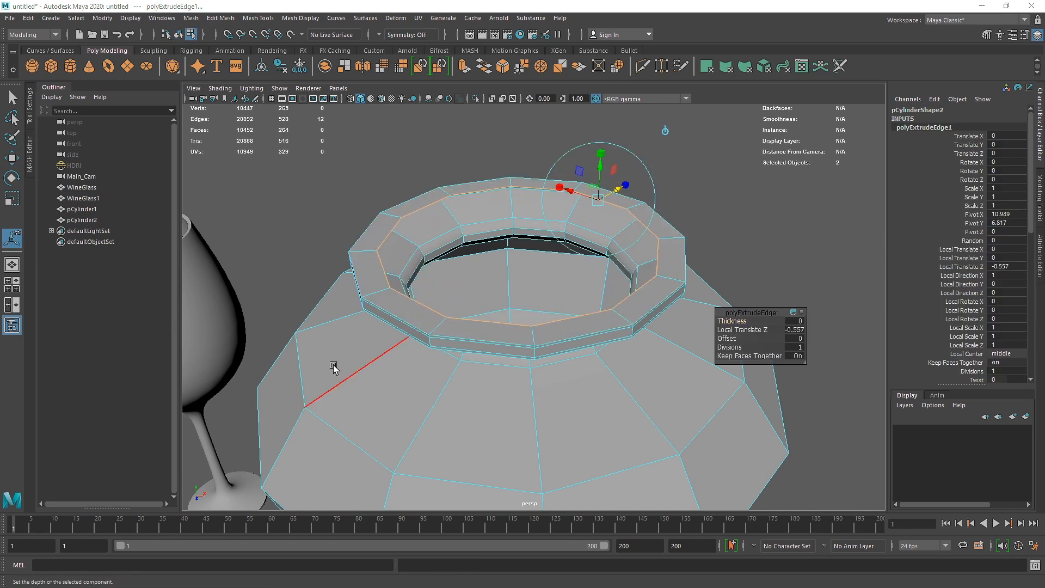
Step: Extrude the inner border edge further down into the neck, scaling it to form the mouth's inner wall
key("space")
key("space")
key("f")
scroll(533, 316, "up", 3)
scroll(534, 317, "down", 2)
key("ctrl+e")
key("w")
key("r")
mouse_move(534, 330)
left_mouse_down("shift")
mouse_move(535, 354)
mouse_move(465, 365)
mouse_move(534, 318)
mouse_move(533, 387)
left_mouse_up("shift")
key("w")
key("r")
key("w")
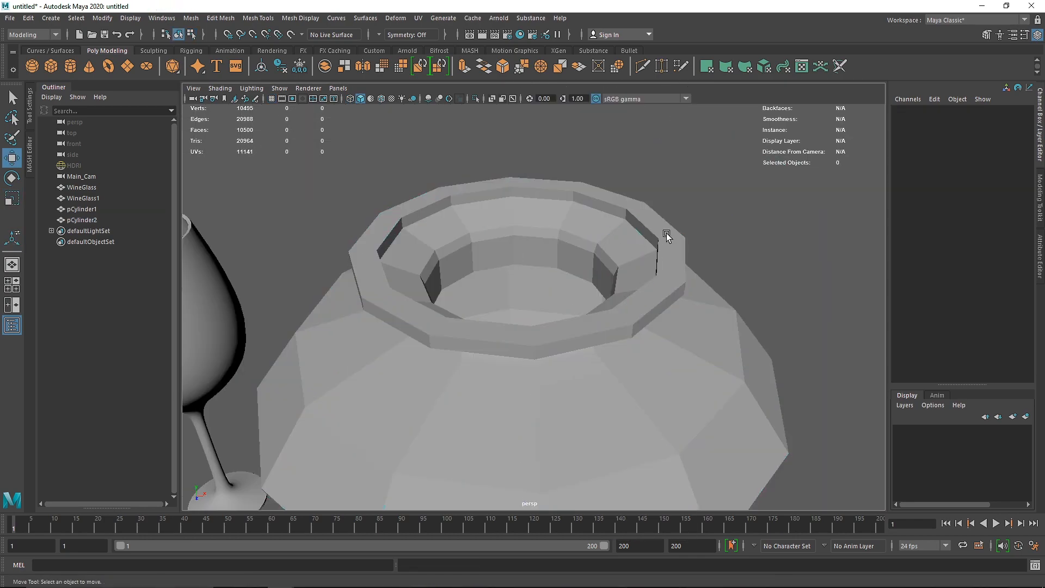
Step: Insert supporting edge loops along the inner and outer edges of the thickened rim and smooth the vessel's display
left_click(667, 234)
key("3")
right_click_drag(597, 220, 527, 235, "shift")
key("1")
scroll(527, 235, "up", 5)
left_click_drag(701, 144, 703, 134)
left_click_drag(714, 126, 728, 120)
key("q")
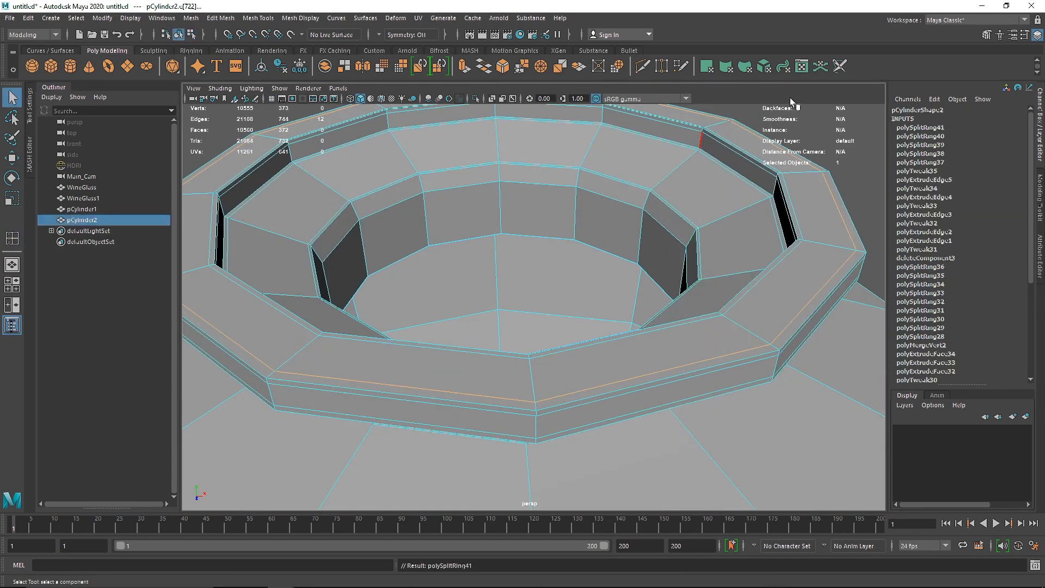
key("3")
left_click(793, 105)
Step: Select the row of vertices around the vessel's lower body in the front view and scale it to refine the belly
scroll(548, 298, "down", 10)
left_click_drag(548, 298, 539, 251, "alt")
left_click(544, 321)
key("space")
key("space")
scroll(560, 358, "down", 1)
middle_click_drag(561, 358, 557, 265, "alt")
right_click_drag(507, 375, 455, 376)
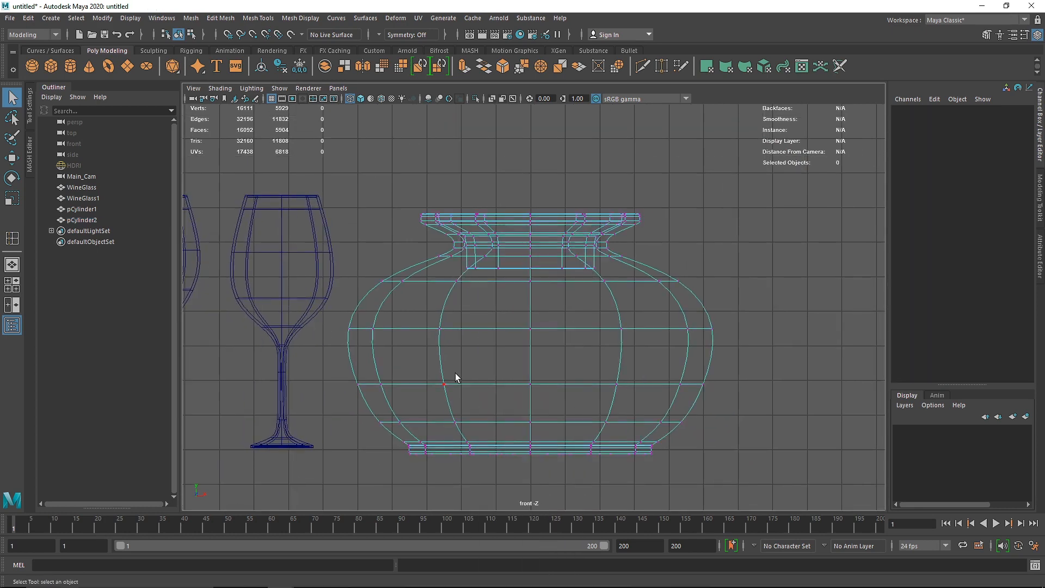
left_click_drag(317, 364, 742, 403)
key("r")
left_click_drag(579, 386, 583, 391)
right_click_drag(659, 201, 702, 159)
left_click(702, 159)
Step: Scale down the squat vessel beside the wine glasses and smooth the display of the tall vessel
key("space")
key("space")
scroll(502, 350, "down", 3)
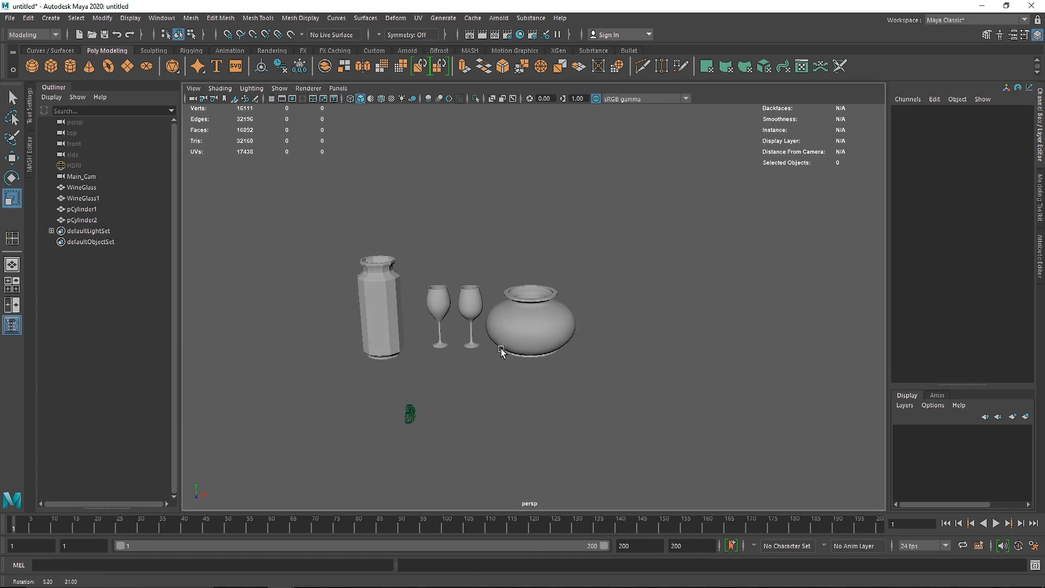
left_click(503, 350)
left_click_drag(531, 351, 509, 293)
left_click(498, 353)
scroll(458, 283, "up", 2)
middle_click_drag(458, 283, 514, 265, "alt")
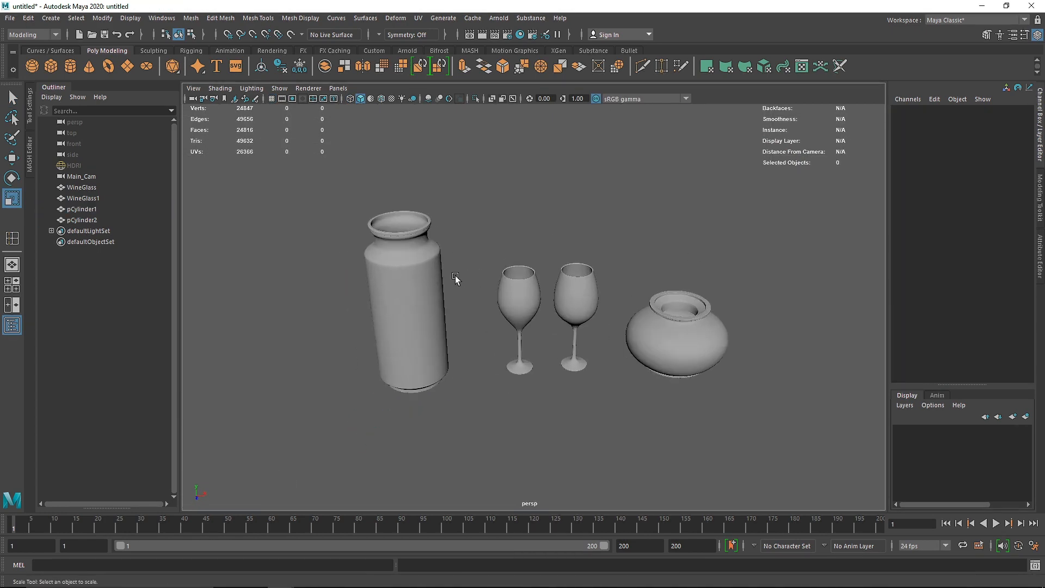
Step: Create a polygon cylinder and move it in front of the wine glasses to about 6.74 in Z
left_click(70, 67)
key("w")
scroll(525, 380, "down", 2)
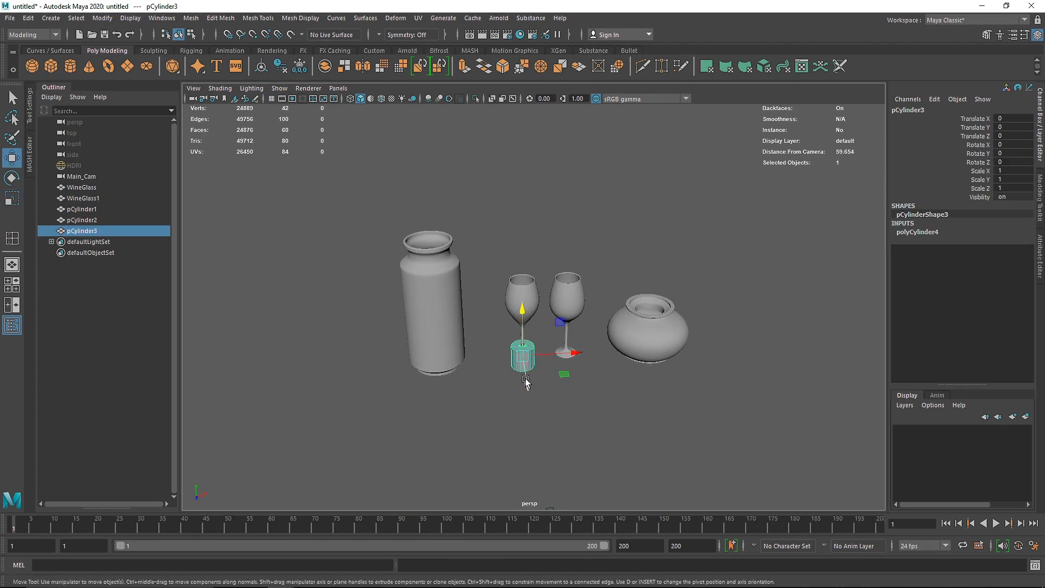
left_click_drag(524, 382, 529, 430)
scroll(529, 430, "up", 4)
middle_click_drag(529, 430, 506, 388, "alt")
Step: Scale the new cylinder into a thin disc, about 2.35 in X and Z and 0.13 in Y
key("r")
left_click_drag(501, 402, 484, 386)
key("d")
key("ctrl+z")
key("w")
key("r")
double_click(12, 198)
left_click(30, 106)
left_click_drag(497, 342, 497, 380)
left_click_drag(497, 383, 494, 388)
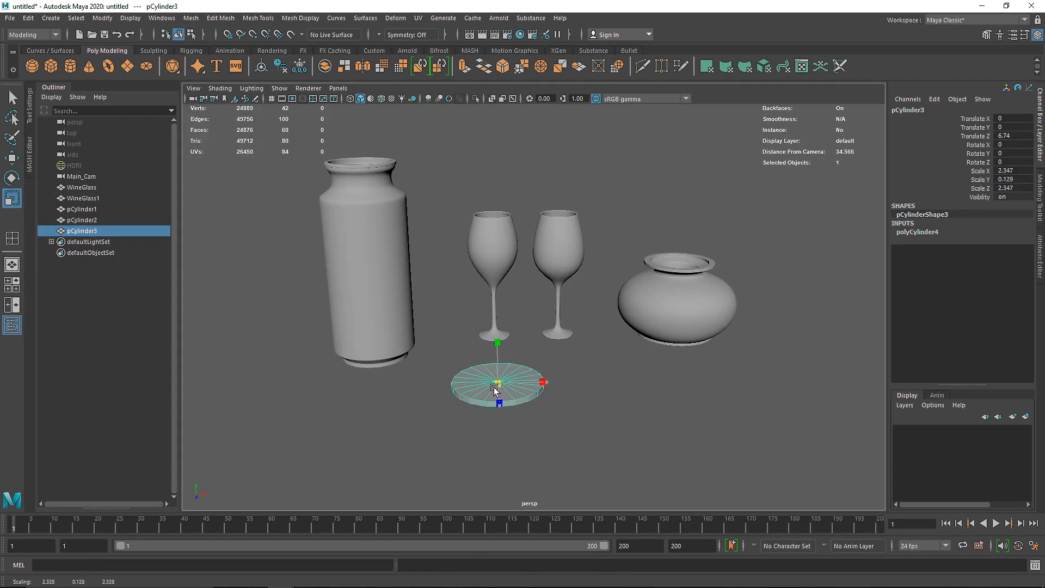
Step: Set the disc's axis subdivisions to 12 and its cap subdivisions to 0
left_click(917, 232)
left_click(1021, 257)
type("12")
left_click(1020, 275)
type("0")
Step: Select the disc's top face, extrude it upward and widen it in the front view to start the new vessel's wall
right_click_drag(510, 401, 508, 436)
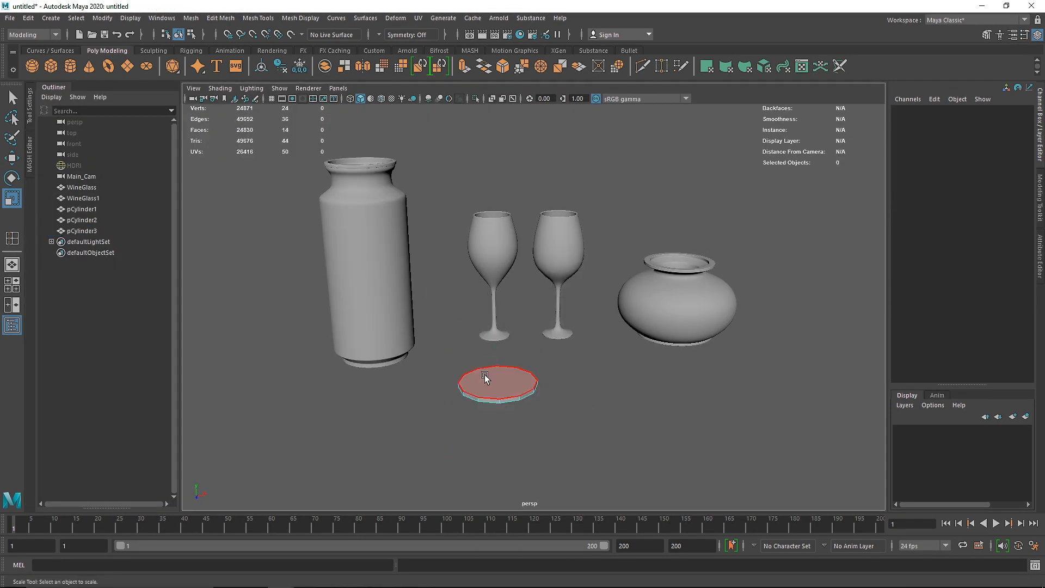
left_click(485, 379)
key("ctrl+e")
right_click_drag(449, 423, 439, 423, "alt")
middle_click_drag(438, 423, 692, 404, "alt")
key("w")
left_click_drag(441, 353, 442, 312)
left_click_drag(440, 357, 440, 326)
key("r")
left_click_drag(440, 364, 469, 366)
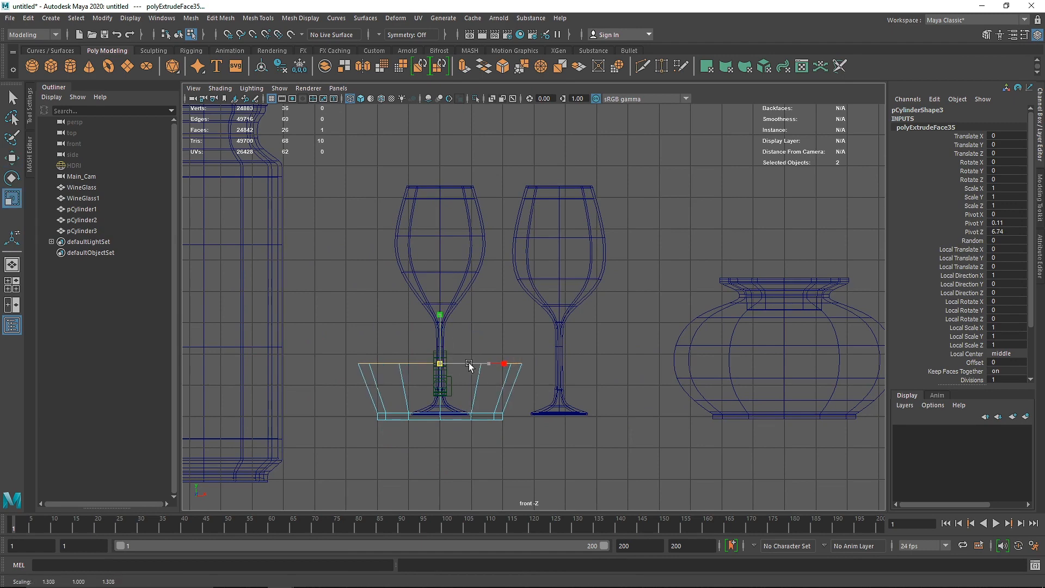
Step: Extrude the new vessel's top face again, raise it and widen it slightly
key("ctrl+e")
key("w")
left_click_drag(442, 318, 446, 247)
key("r")
left_click_drag(442, 292, 466, 294)
Step: Raise another extrusion of the top face above the wine glasses' rims and scale it inward
left_click_drag(447, 146, 446, 118)
key("r")
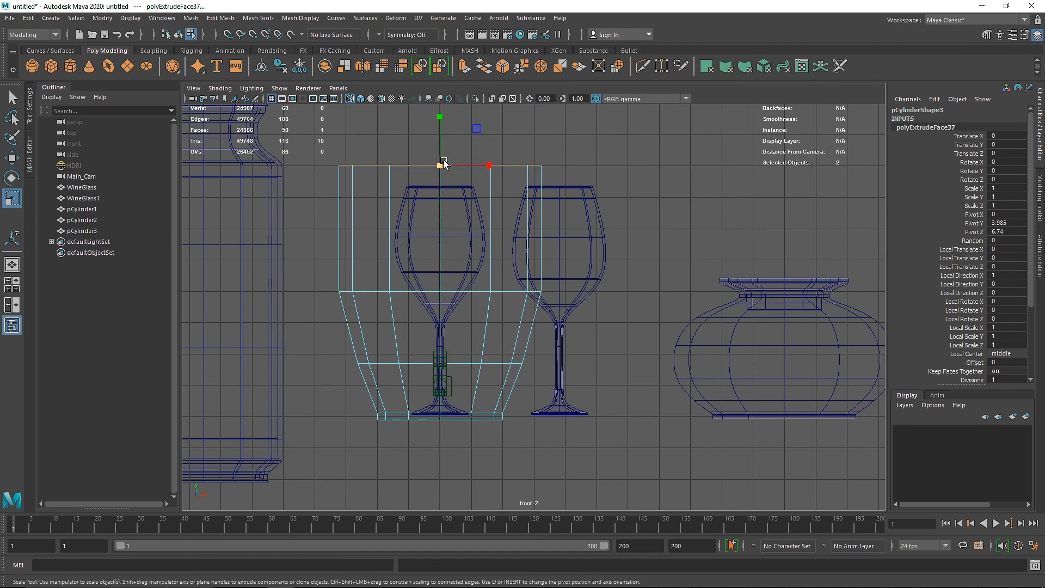
left_click_drag(441, 166, 413, 165)
Step: Extrude the vessel's top face again, raise it well above the wine glasses and taper it inward to form the shoulder
middle_click_drag(500, 228, 510, 356, "alt")
scroll(510, 356, "down", 1)
key("ctrl+e")
key("w")
left_click_drag(461, 251, 462, 152)
middle_click_drag(421, 136, 421, 237, "alt")
Step: Extrude the narrowed top face and raise it to form a long, slim neck
key("ctrl+e")
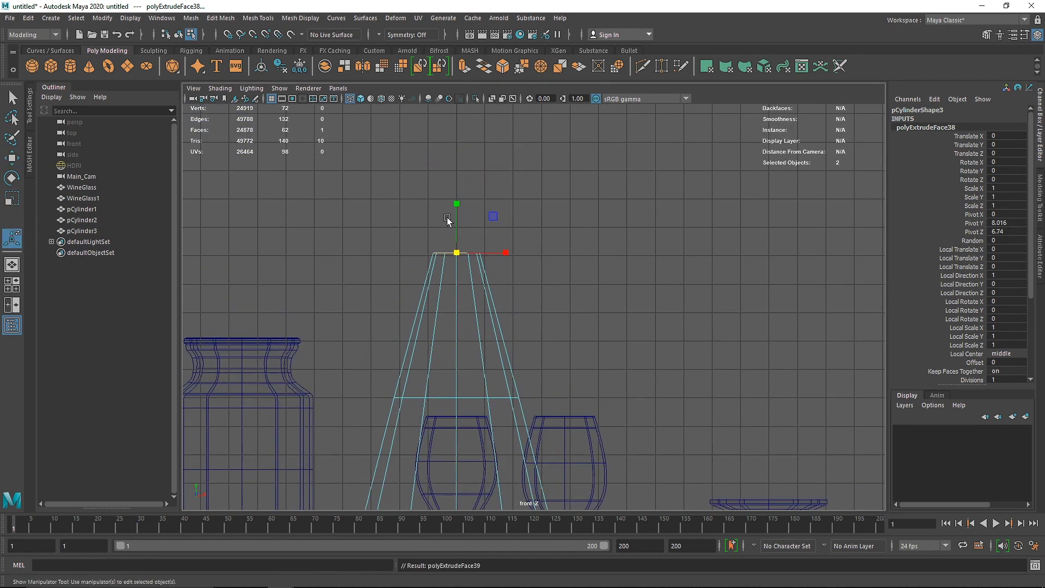
key("w")
left_click_drag(456, 219, 457, 100)
middle_click_drag(457, 100, 452, 235, "alt")
left_click_drag(453, 239, 457, 210)
key("r")
Step: Extrude the top of the neck twice more, ending with a short segment for the rim
key("ctrl+e")
key("w")
key("f")
key("ctrl+e")
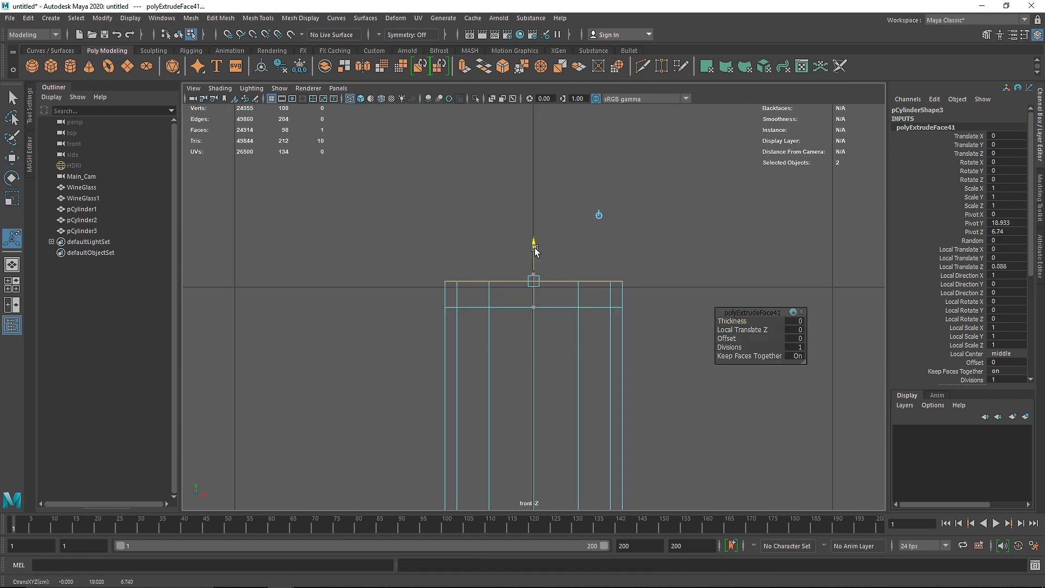
left_click_drag(535, 250, 535, 247)
right_click_drag(497, 277, 498, 303)
Step: Select the ring of faces around the top of the neck and extrude it outward into a lip
key("space")
key("space")
key("f")
middle_click_drag(603, 412, 524, 346, "alt")
left_click(522, 346)
double_click(430, 326, "shift")
right_click_drag(429, 321, 429, 351, "shift")
Step: Try deleting the face that caps the neck, then undo it
left_click_drag(610, 237, 627, 231)
left_click(477, 236)
key("Delete")
right_click_drag(496, 234, 555, 232)
key("ctrl+z")
key("ctrl+z")
key("ctrl+z")
key("ctrl+z")
Step: Select the whole narrow-necked vessel and show it in smooth preview in the front view
scroll(566, 210, "down", 8)
scroll(513, 302, "up", 6)
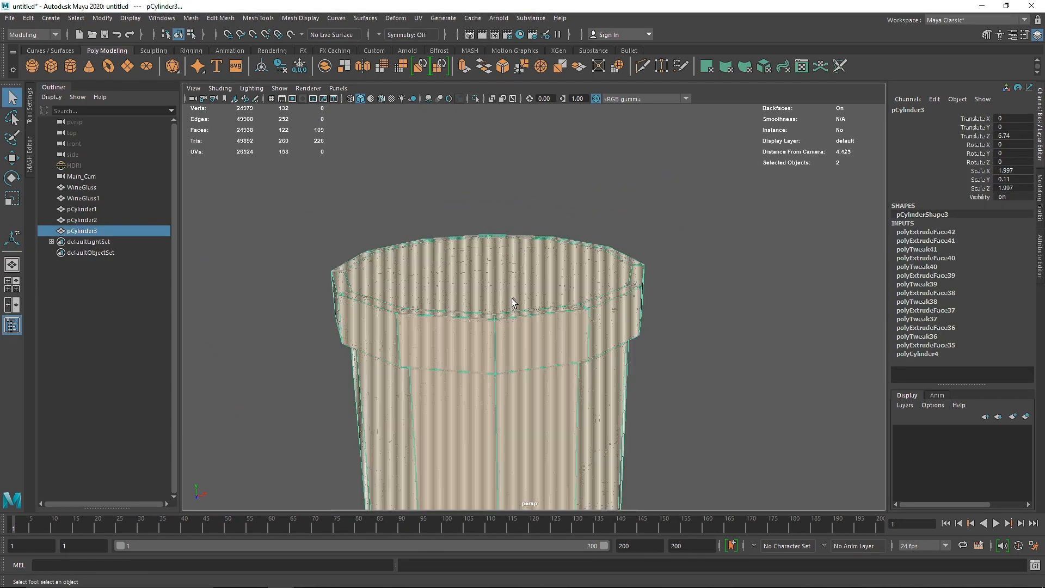
scroll(513, 302, "up", 1)
left_click(506, 256)
key("3")
scroll(525, 328, "down", 13)
key("space")
key("space")
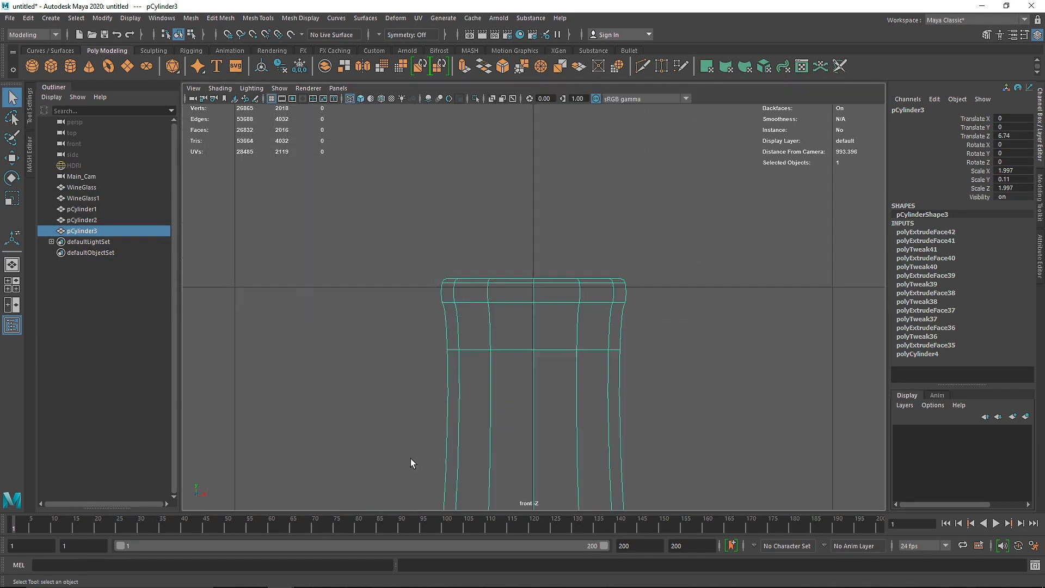
Step: Scale the whole vessel down uniformly to 1.713 in X and Z and 0.094 in Y
scroll(411, 463, "down", 12)
middle_click_drag(536, 479, 490, 256, "alt")
scroll(494, 397, "down", 3)
key("r")
left_click_drag(501, 479, 456, 501)
middle_click_drag(462, 479, 456, 457, "alt")
Step: Narrow and slightly lower the vertex row at the neck's base, then widen the row above the foot by about 1.06
right_click_drag(515, 257, 451, 254)
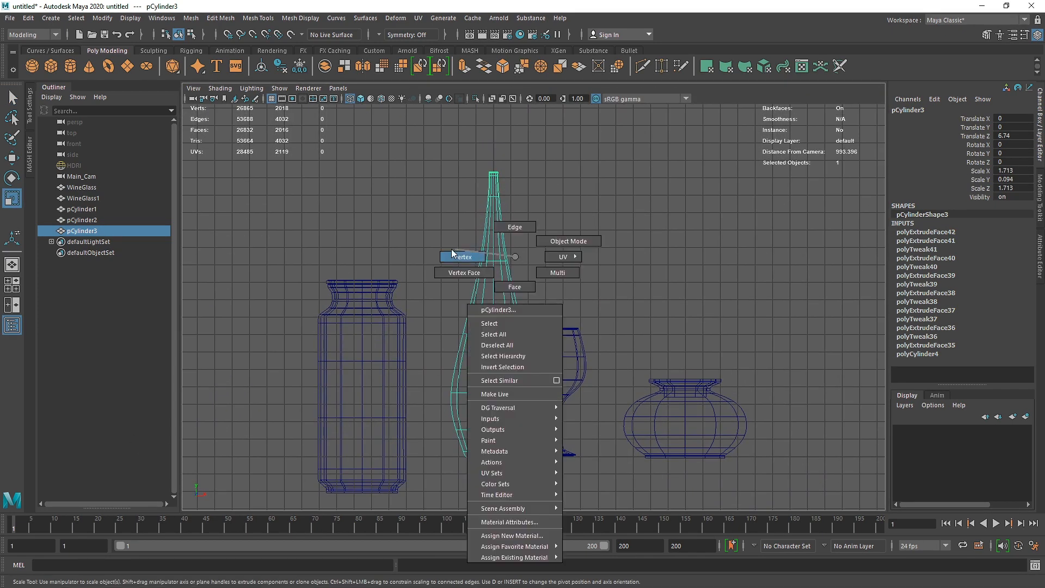
left_click_drag(454, 249, 525, 272)
left_click_drag(493, 261, 487, 261)
key("w")
left_click_drag(493, 217, 494, 224)
left_click_drag(547, 418, 498, 430)
key("r")
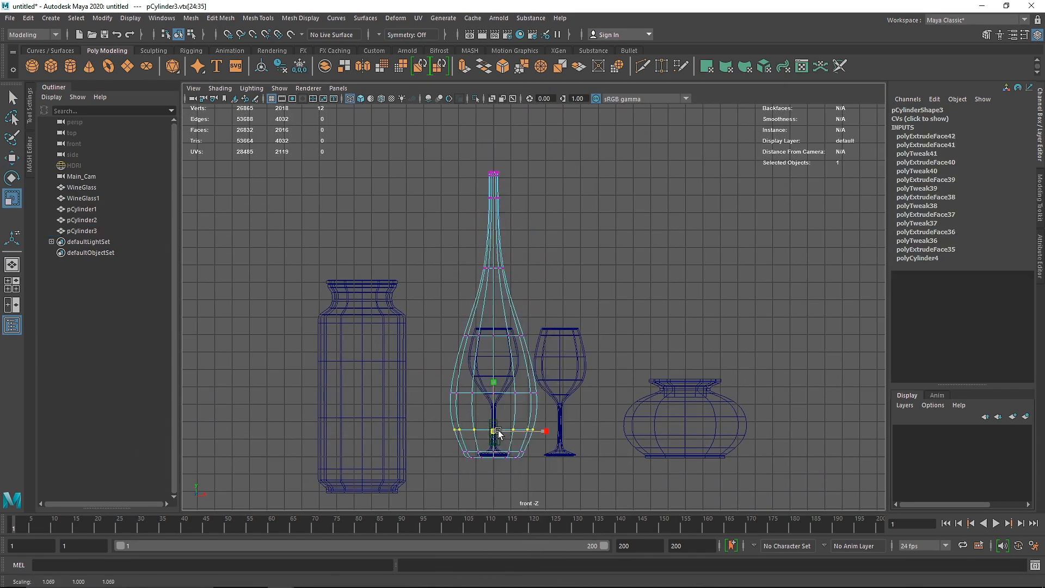
Step: Lower the vertices at the neck's top, lower the whole neck slightly, and return to object mode in the perspective view
left_click_drag(465, 155, 519, 208)
key("w")
left_click_drag(494, 132, 494, 139)
mouse_move(409, 142)
left_mouse_down()
mouse_move(541, 252)
mouse_move(543, 283)
left_mouse_up()
left_click_drag(494, 173, 493, 178)
key("space")
key("space")
right_click_drag(523, 245, 585, 188)
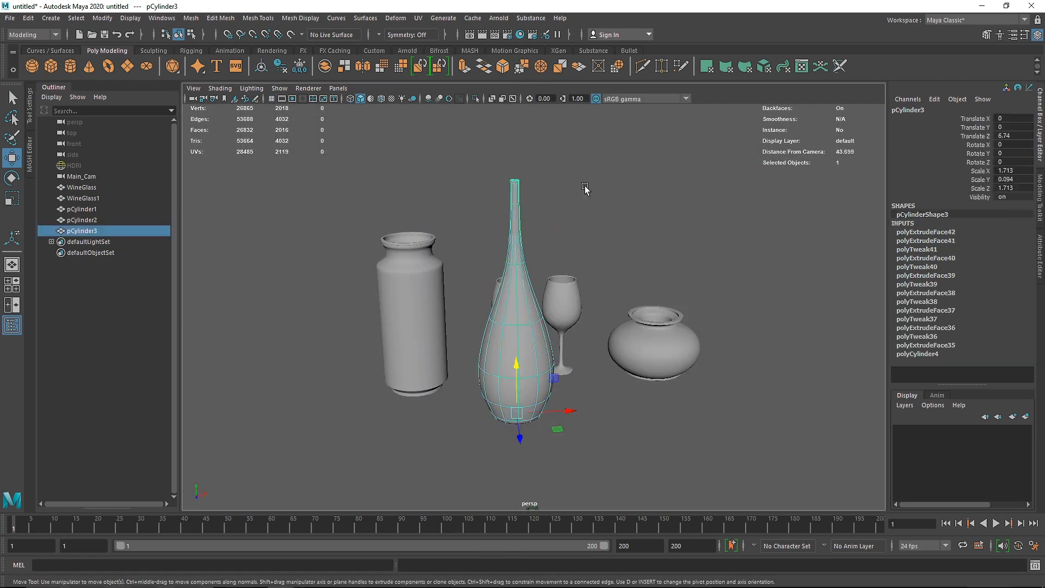
Step: Select the face capping the neck, turn off smooth preview, and extrude the face slightly inward
middle_click_drag(496, 184, 501, 279, "alt")
scroll(501, 280, "up", 10)
right_click_drag(500, 276, 501, 311)
left_click(483, 201)
key("f")
key("1")
key("ctrl+e")
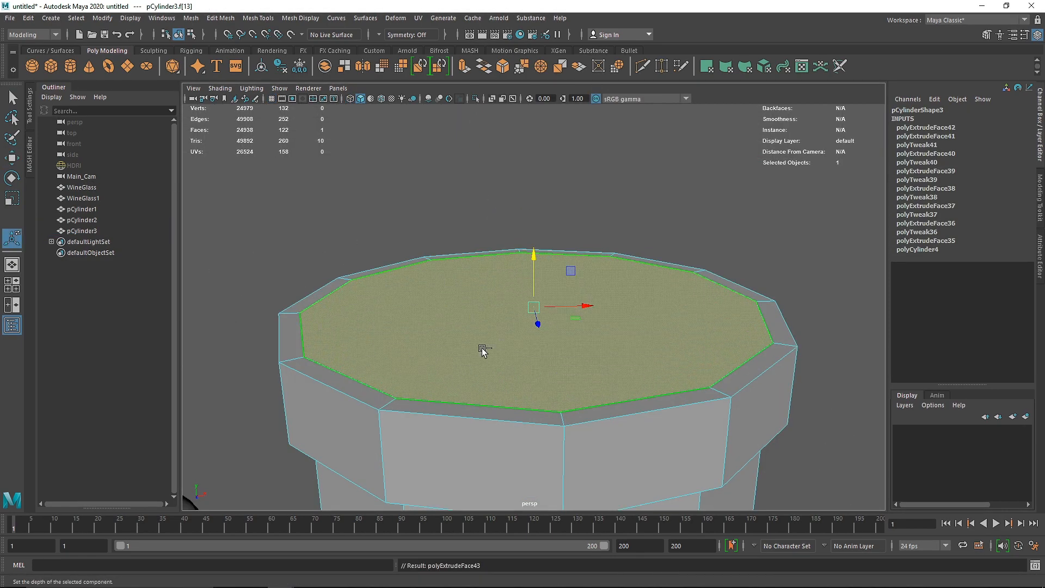
left_click(534, 258)
left_click_drag(533, 309, 524, 309)
Step: Extrude the inset face and push it down inside the neck in the front view
key("space")
key("space")
key("ctrl+e")
key("w")
left_click_drag(533, 270, 545, 474)
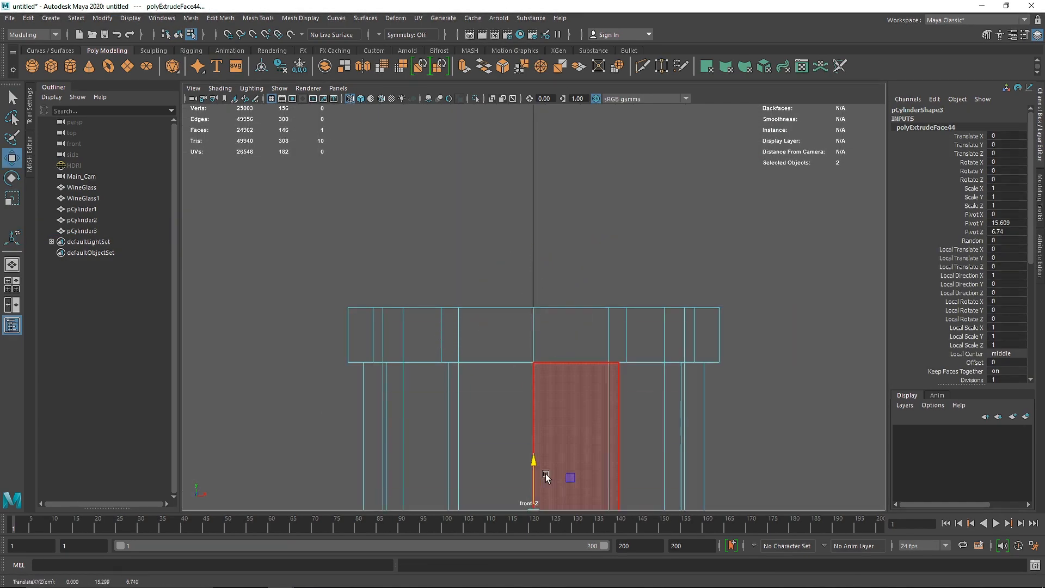
Step: Extrude the inner face further down the neck to lengthen the inner wall, then delete the face at its bottom
scroll(545, 474, "down", 10)
key("ctrl+e")
key("w")
left_click_drag(527, 275, 531, 503)
key("ctrl+e")
key("w")
middle_click_drag(552, 445, 556, 332, "alt")
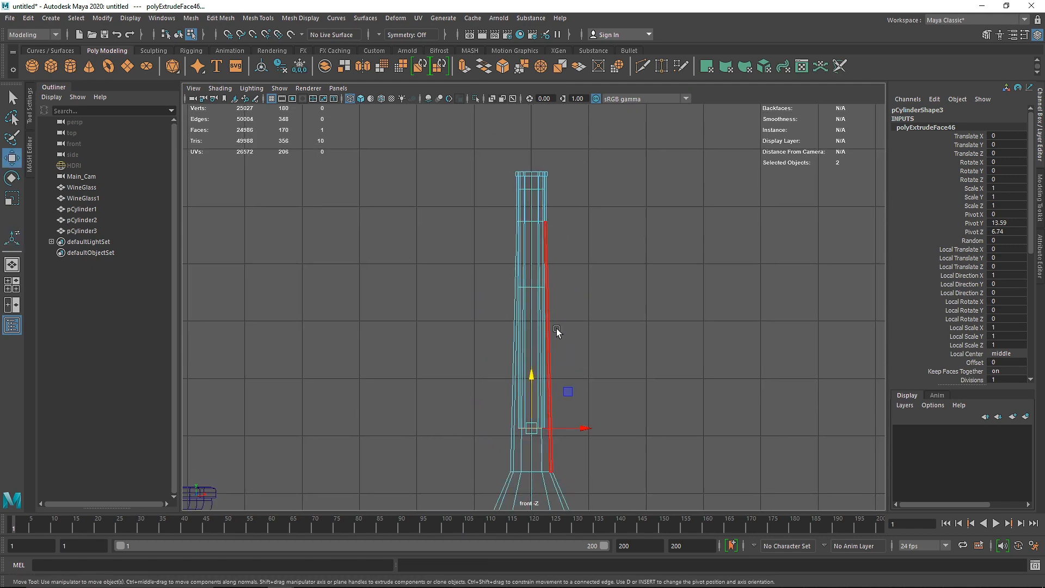
key("Delete")
right_click_drag(556, 329, 598, 289)
Step: Check the vessel in smooth preview, then return to the unsmoothed mesh and insert supporting edge loops around the rim
key("space")
key("space")
key("3")
right_click_drag(511, 275, 424, 305, "shift")
key("1")
left_click_drag(374, 305, 372, 284)
left_click_drag(375, 326, 280, 367)
left_click_drag(413, 414, 435, 359, "alt")
middle_click_drag(446, 468, 489, 348, "alt")
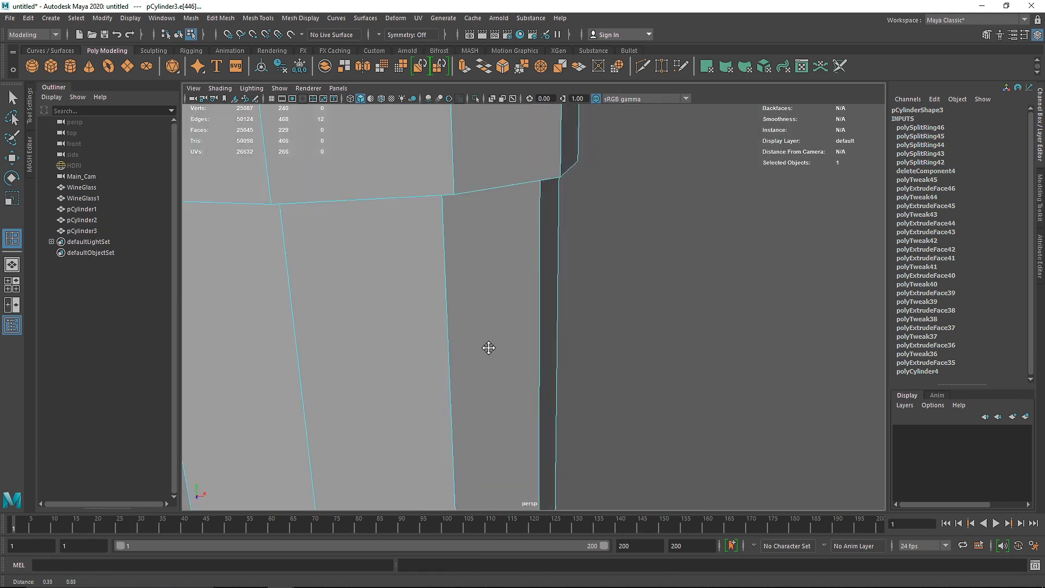
Step: Undo the misplaced edge loop and insert loops close to the lip's lower edge and just beneath the lip
left_click_drag(489, 348, 512, 424, "alt")
scroll(511, 424, "down", 5)
left_click(537, 493)
key("ctrl+z")
key("ctrl+z")
left_click_drag(537, 493, 555, 446, "alt")
middle_click_drag(555, 447, 565, 401, "alt")
left_click_drag(564, 401, 563, 245, "alt")
left_click_drag(561, 123, 561, 135)
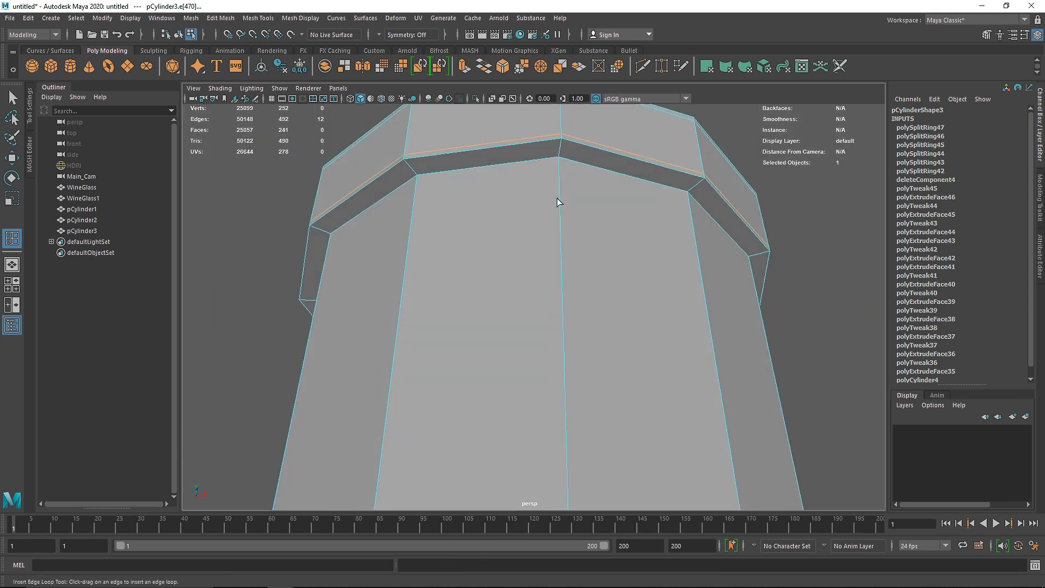
left_click(561, 161)
Step: Insert supporting edge loops around the foot of the vessel, close to its base edges
scroll(611, 292, "down", 8)
middle_click_drag(550, 402, 520, 236, "alt")
left_click_drag(517, 354, 501, 224, "alt")
scroll(501, 224, "up", 4)
middle_click_drag(522, 163, 569, 272, "alt")
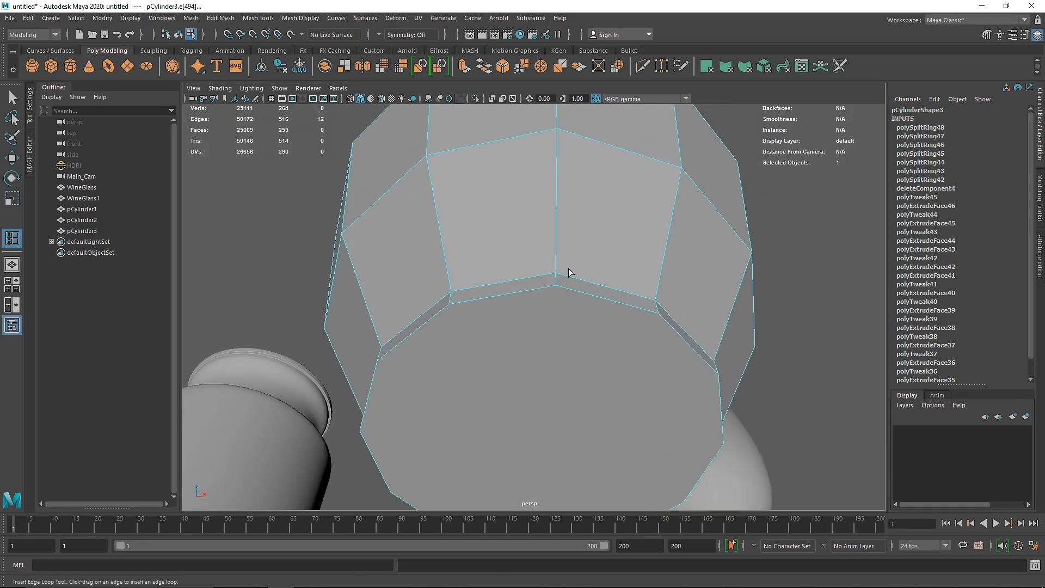
left_click_drag(557, 265, 556, 283)
Step: Select the vessel's bottom face and extrude it inward twice to form concentric rings
key("q")
right_click_drag(548, 289, 539, 318)
left_click(537, 313)
key("ctrl+e")
left_click(543, 475)
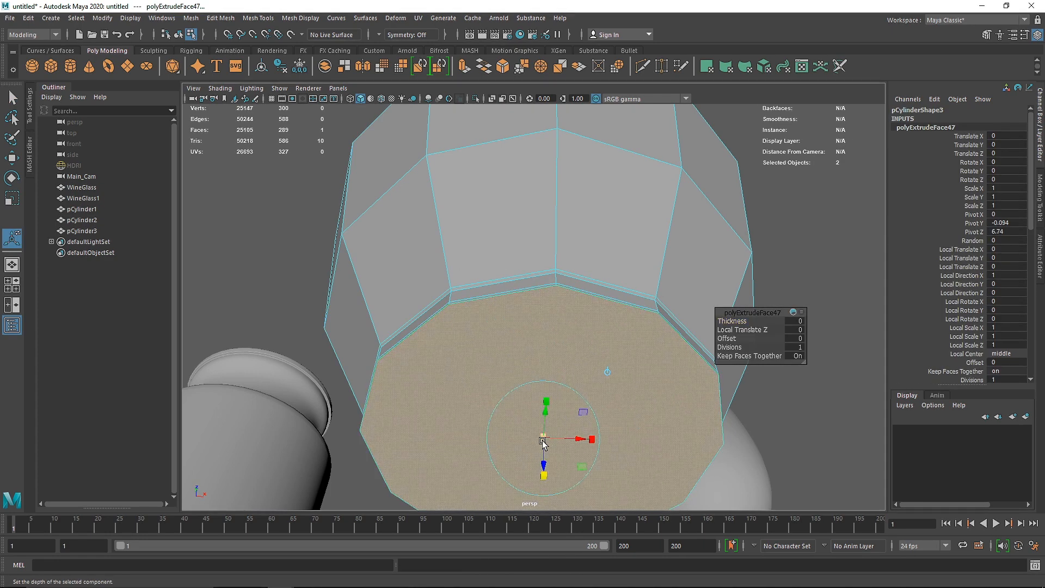
key("ctrl+e")
left_click(543, 475)
left_click_drag(543, 440, 518, 442)
Step: Extrude the central bottom face once more at a local scale of 0.317 and merge it to its center
key("ctrl+e")
left_click(544, 475)
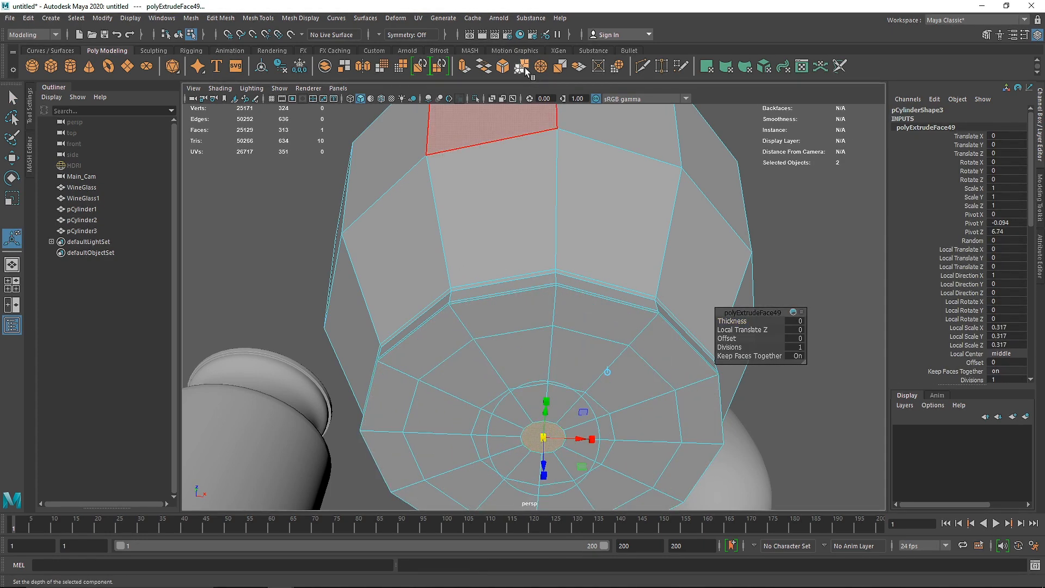
left_click(526, 70)
Step: Return the vessel to object mode with smooth preview and move it behind the wine glasses to Translate Z -8.37
right_click_drag(569, 243, 601, 217)
key("q")
key("3")
scroll(569, 243, "down", 8)
left_click_drag(566, 229, 482, 349, "alt")
left_click(573, 297)
key("w")
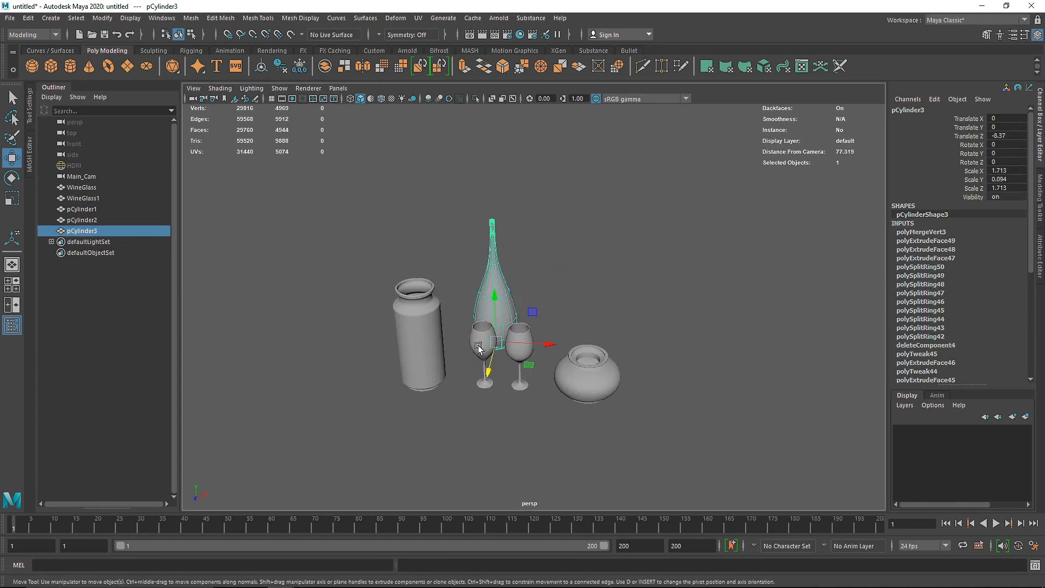
Step: Duplicate the narrow-necked vessel and move the copy beyond the squat vessel to Translate X 17.755
key("ctrl+d")
left_click_drag(550, 344, 660, 355)
key("f")
left_click_drag(583, 428, 641, 428)
key("space")
key("space")
key("f")
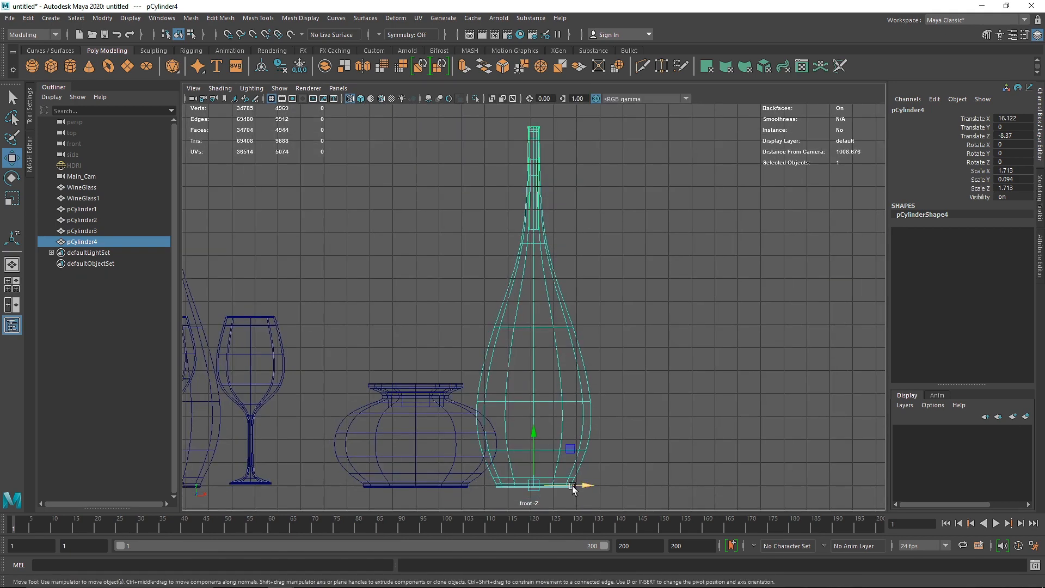
left_click_drag(585, 486, 623, 486)
key("r")
left_click_drag(571, 435, 570, 452)
key("ctrl+z")
Step: Select all the neck vertices of the copy and move them down to shorten the vessel
right_click_drag(582, 263, 525, 264)
left_click_drag(520, 113, 626, 255)
key("w")
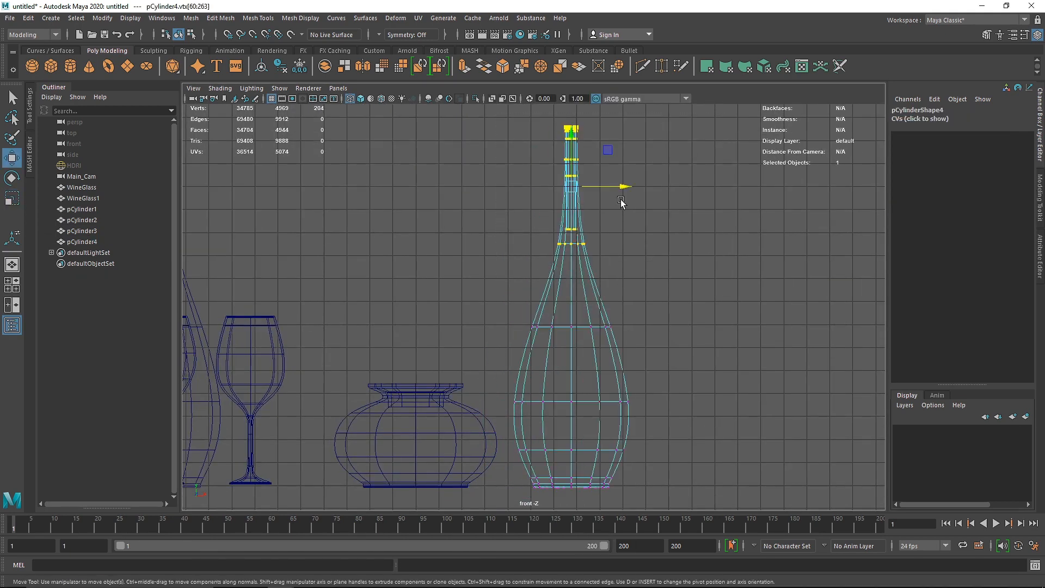
left_click_drag(571, 133, 571, 173)
Step: Flatten the whole copied vessel vertically to Scale Y 0.047 and return to the perspective view
right_click_drag(577, 276, 691, 232)
key("r")
left_click_drag(571, 436, 571, 457)
right_click_drag(574, 278, 572, 246)
double_click(571, 392)
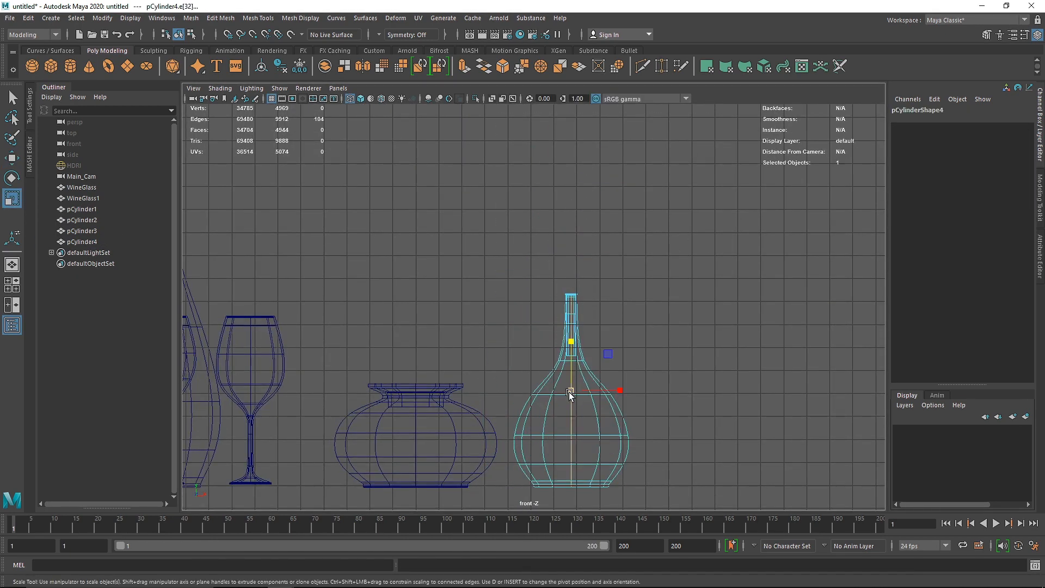
right_click_drag(556, 381, 605, 356)
left_click_drag(571, 436, 571, 445)
key("space")
key("space")
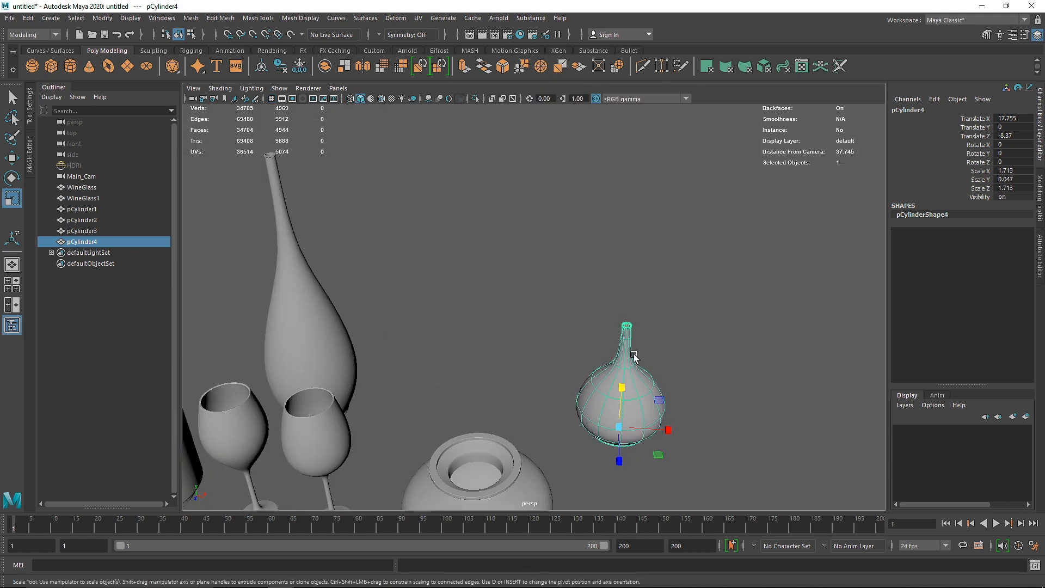
Step: Turn on smooth preview for the copied vessel and move its neck vertices down in the front view
key("f")
left_click_drag(536, 479, 426, 429, "alt")
key("3")
key("space")
key("space")
middle_click_drag(631, 431, 571, 342, "alt")
right_click_drag(566, 326, 512, 327)
left_click_drag(482, 145, 590, 285)
key("w")
left_click_drag(536, 190, 536, 211)
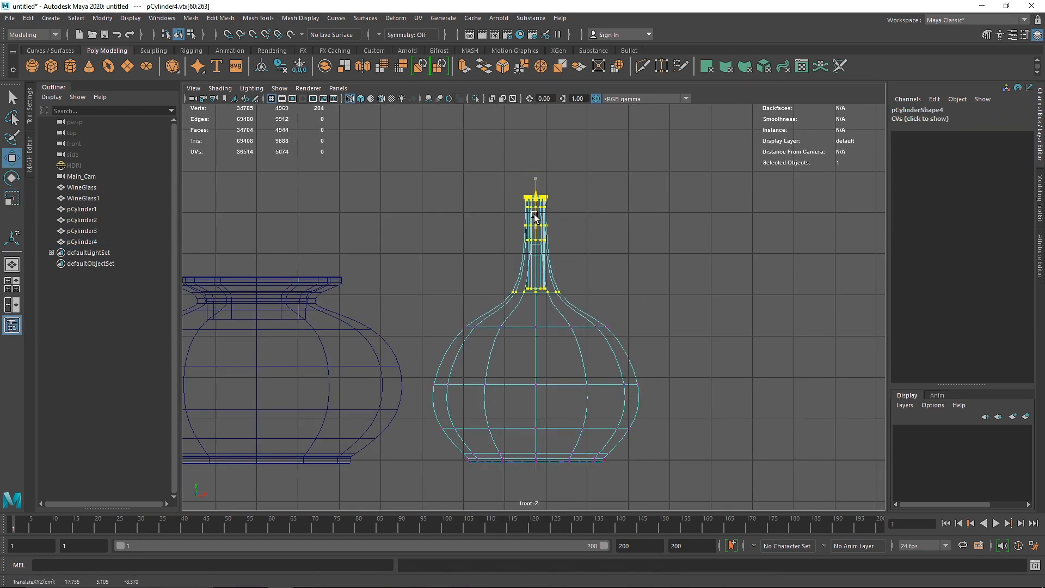
Step: Lower the edge loop at the vessel's shoulder and move all the neck vertices further down
right_click_drag(539, 272, 538, 223)
double_click(530, 326)
left_click_drag(534, 300, 535, 319)
right_click_drag(537, 250, 490, 250)
left_click_drag(479, 175, 591, 269)
left_click_drag(538, 187, 537, 226)
Step: Move the upper neck vertices and the vertex rows beneath the rim down to compact the vessel's neck
left_click_drag(484, 227, 644, 273)
key("f")
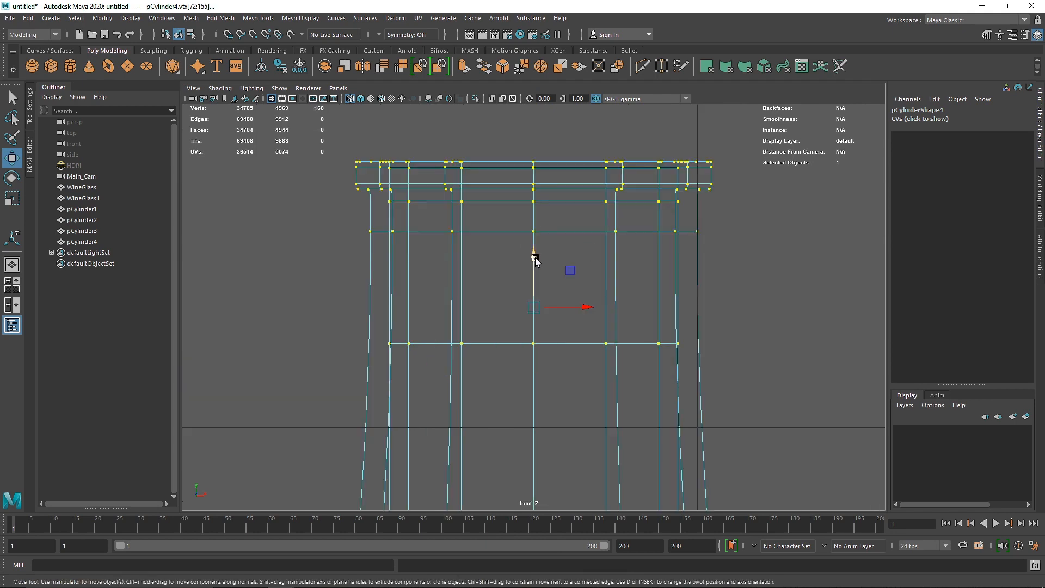
left_click_drag(536, 259, 592, 400)
key("f")
scroll(592, 400, "down", 6)
left_click_drag(456, 373, 591, 409)
left_click_drag(536, 350, 536, 446)
left_click_drag(487, 349, 565, 374)
left_click_drag(535, 313, 535, 354)
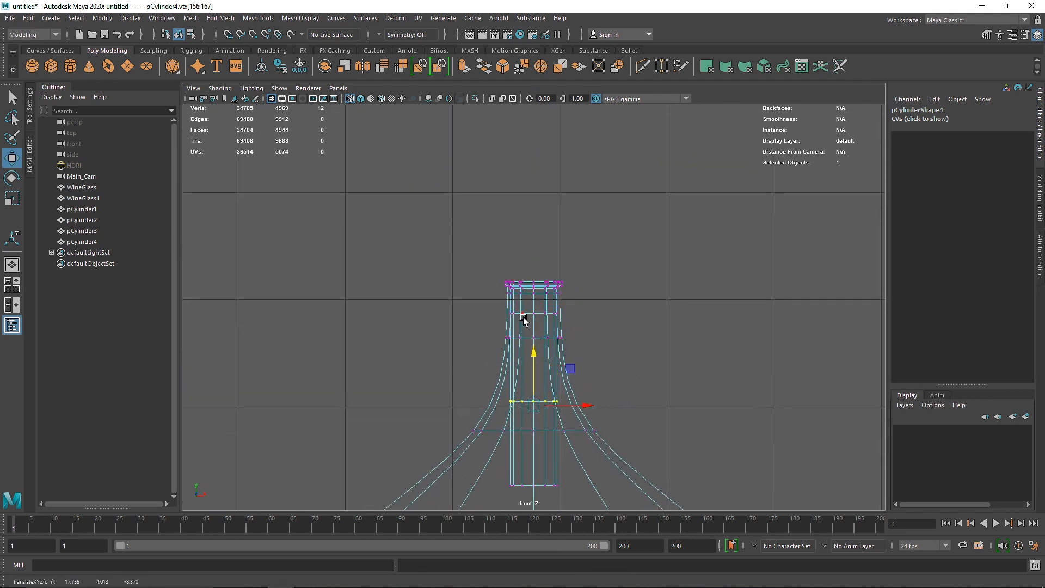
Step: Return the shortened vessel to object mode and check its shape in the perspective view
key("space")
key("space")
key("f")
scroll(577, 244, "down", 5)
right_click_drag(529, 198, 569, 166)
left_click(626, 201)
left_click_drag(588, 327, 575, 285, "alt")
left_click(547, 324)
Step: Widen the edge loop around the lower body of the vessel in the front view
key("space")
key("space")
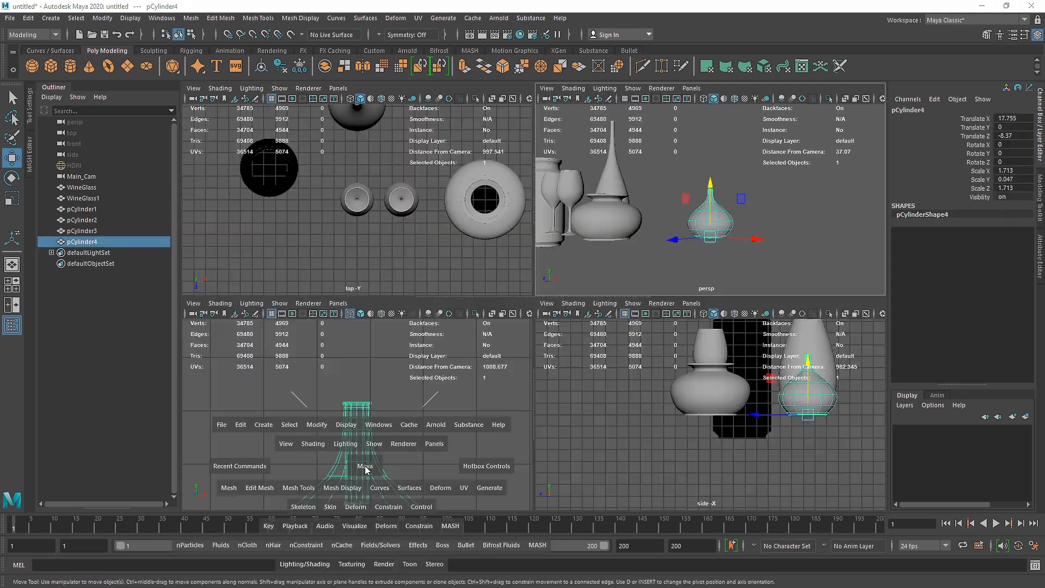
scroll(537, 402, "down", 5)
middle_click_drag(537, 400, 538, 376, "alt")
right_click_drag(538, 376, 538, 343)
double_click(542, 400)
key("r")
left_click_drag(515, 401, 534, 405)
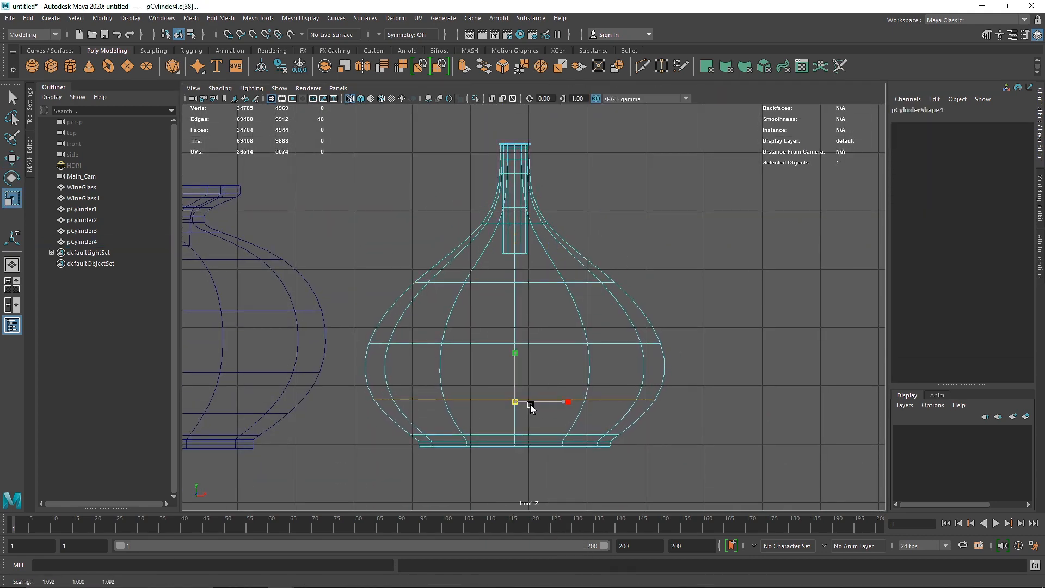
Step: Raise the vessel body's middle edge loop and rescale the loop above it
double_click(536, 344)
key("w")
left_click_drag(514, 309, 491, 291)
double_click(534, 281)
key("r")
right_click_drag(523, 261, 566, 228)
Step: Examine the reshaped vessel together with the other objects in the perspective view
key("space")
key("space")
left_click_drag(690, 190, 702, 237, "alt")
left_click(536, 337)
key("w")
scroll(389, 365, "down", 5)
left_click_drag(581, 377, 444, 338)
left_click(533, 363)
Step: Create a polygon sphere beside the squat vessel at Translate X 18.144, Translate Y 1.141, and scale it uniformly to 1.919
left_click(32, 66)
middle_click_drag(438, 346, 421, 310, "alt")
left_click_drag(421, 302, 595, 307)
key("r")
left_click_drag(541, 300, 530, 250)
key("f")
key("w")
scroll(540, 217, "down", 4)
middle_click_drag(530, 239, 520, 275, "alt")
right_click_drag(521, 275, 611, 230)
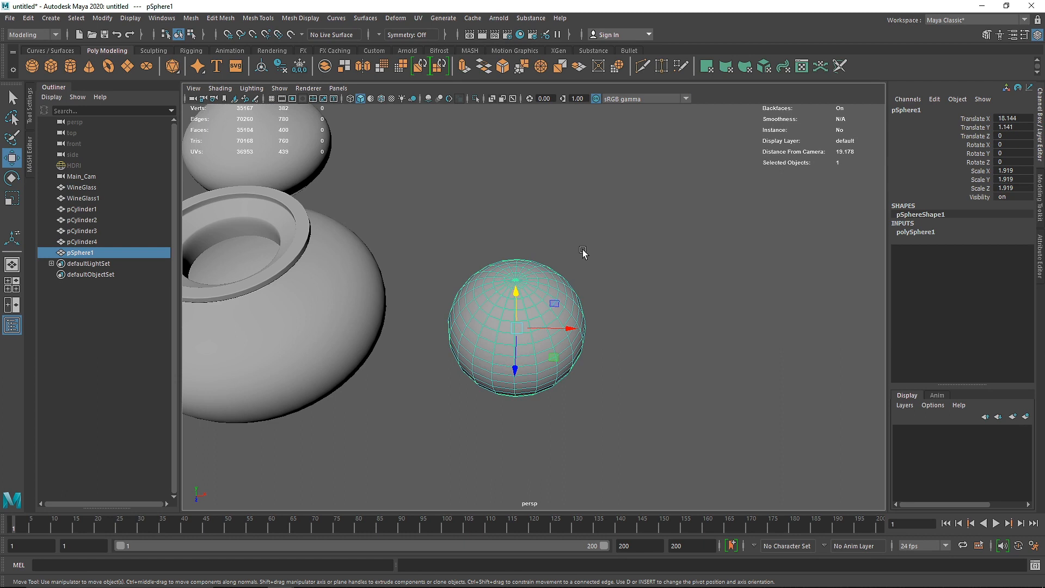
Step: Switch the sphere to vertex mode and select the vertex at its top pole
left_click_drag(577, 299, 544, 275, "alt")
scroll(543, 276, "up", 3)
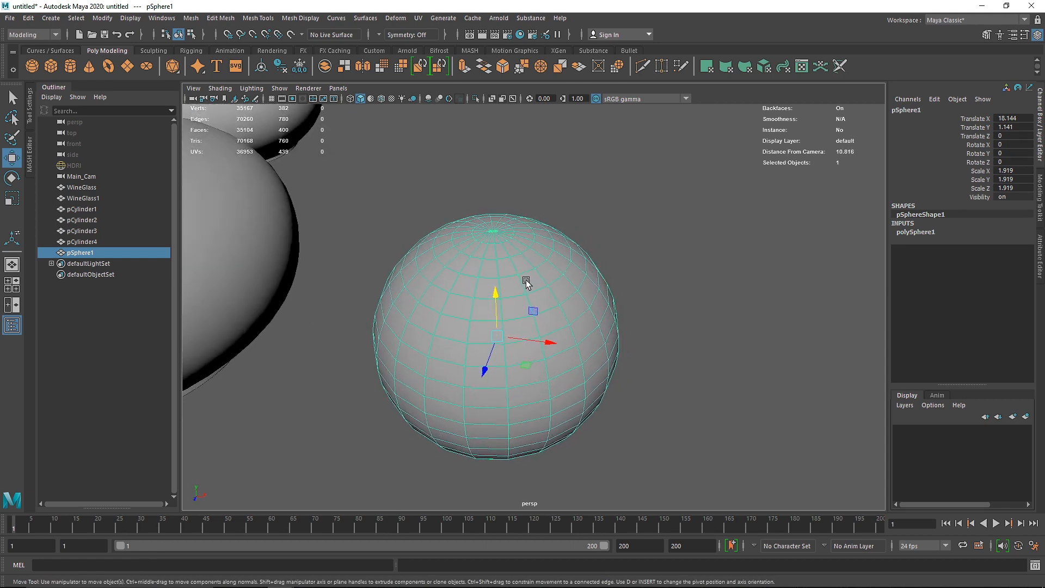
right_click(497, 243)
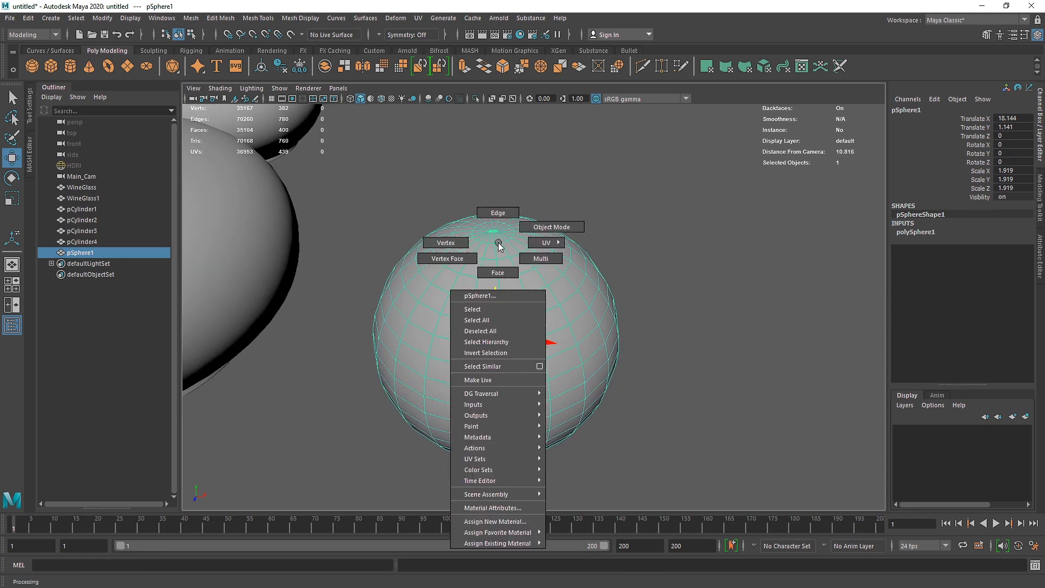
left_click(446, 243)
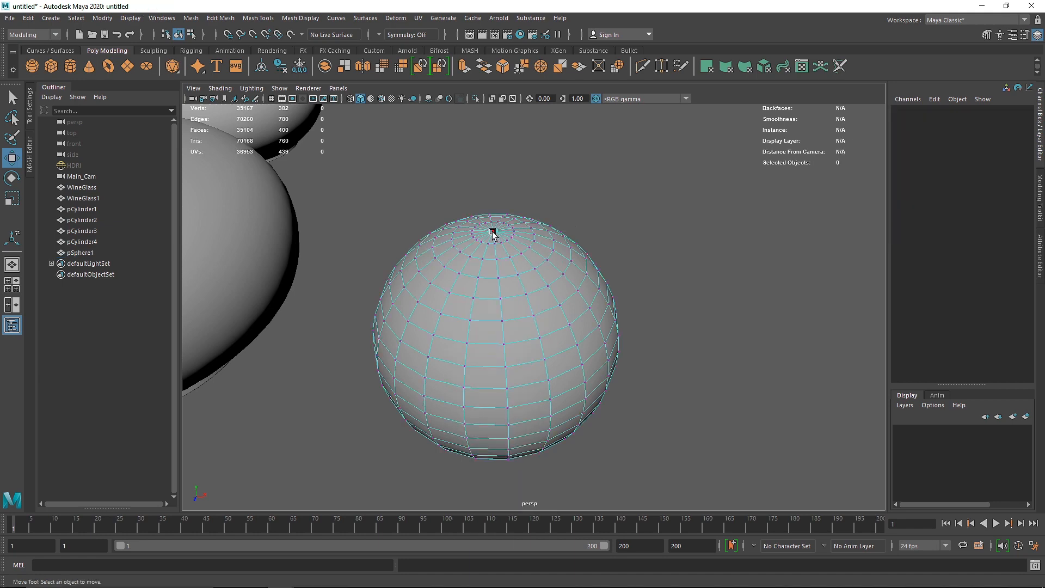
left_click(492, 233)
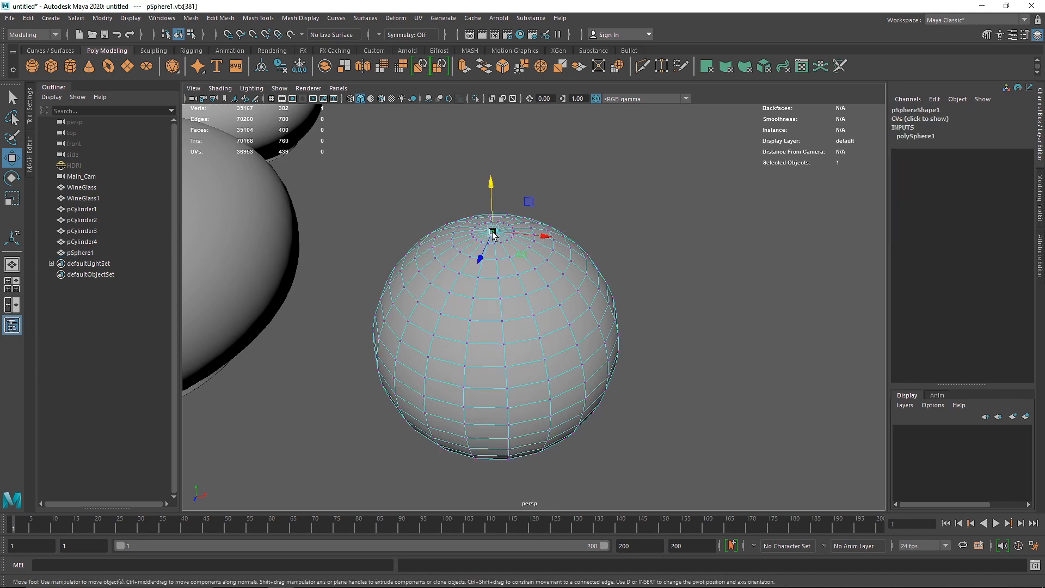
Step: Open the Move tool's settings and try switching Soft Select on and off
double_click(12, 158)
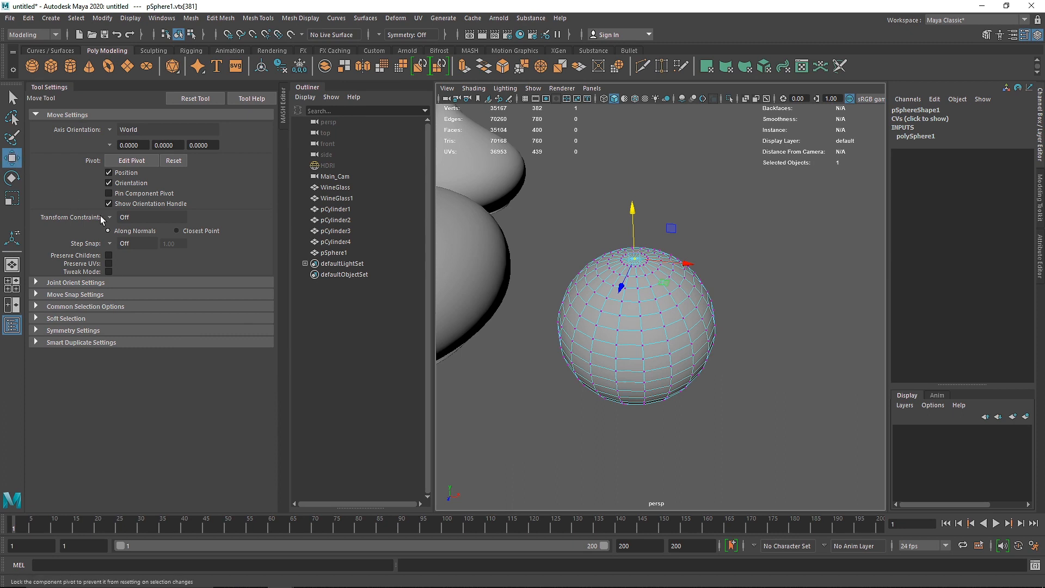
left_click(55, 319)
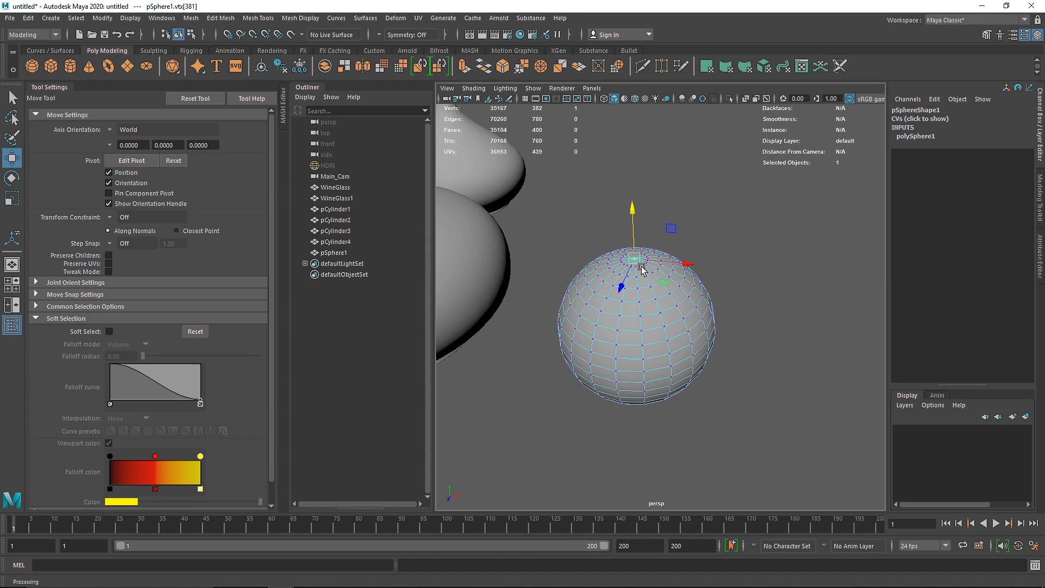
key("b")
scroll(645, 264, "up", 5)
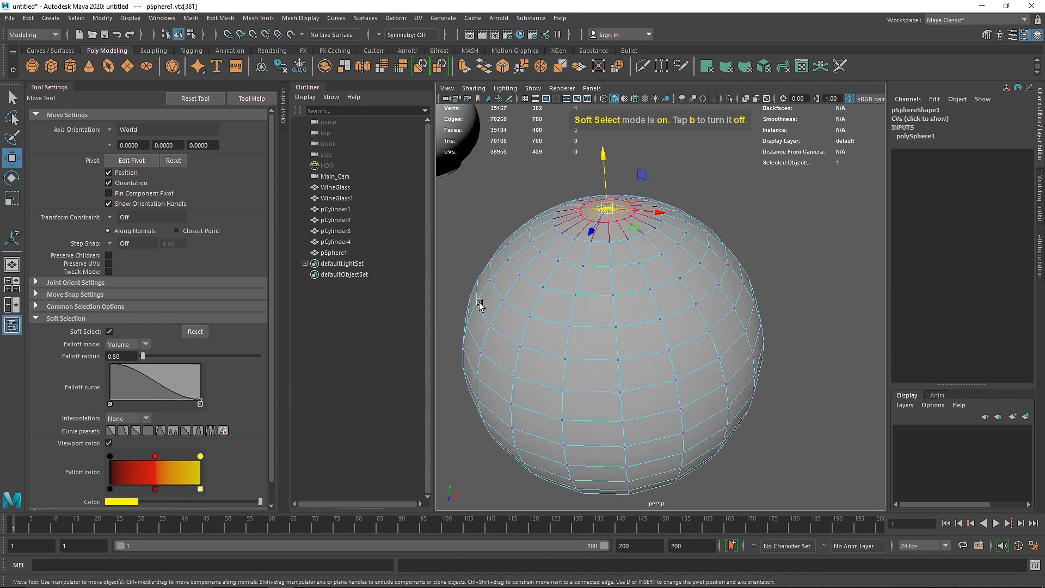
left_click(108, 331)
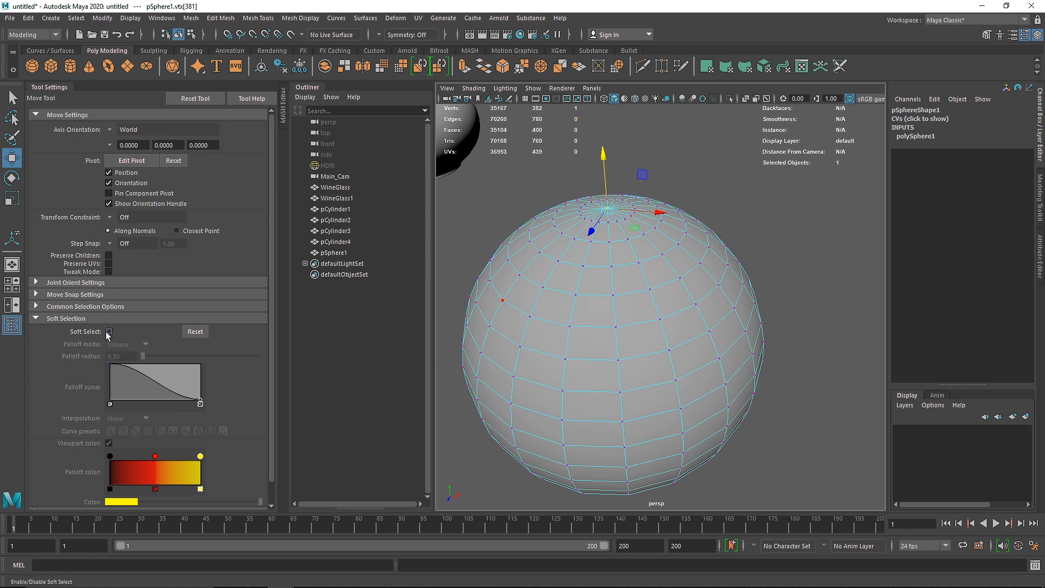
left_click(109, 332)
left_click(108, 332)
left_click(60, 318)
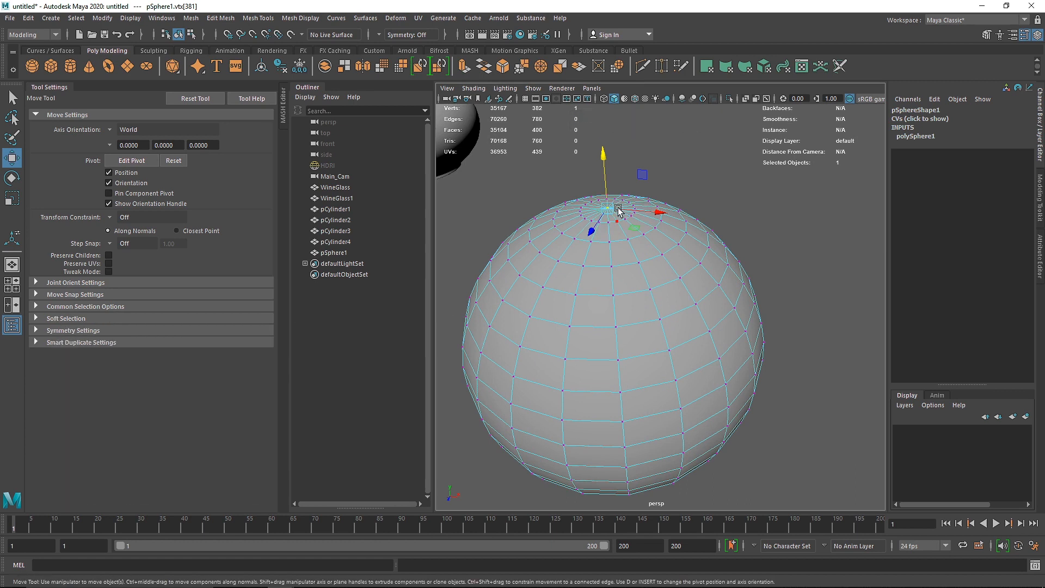
Step: Try sinking the top vertex with Soft Select at a wider falloff radius, undo the move and turn Soft Select off
key("b")
left_click_drag(608, 222, 684, 231)
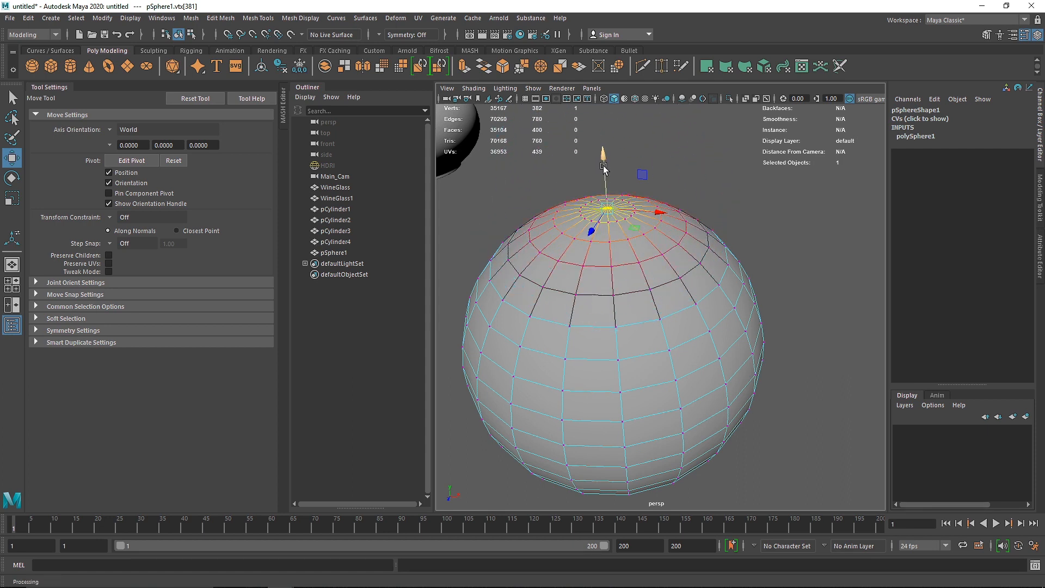
left_click_drag(604, 169, 611, 202)
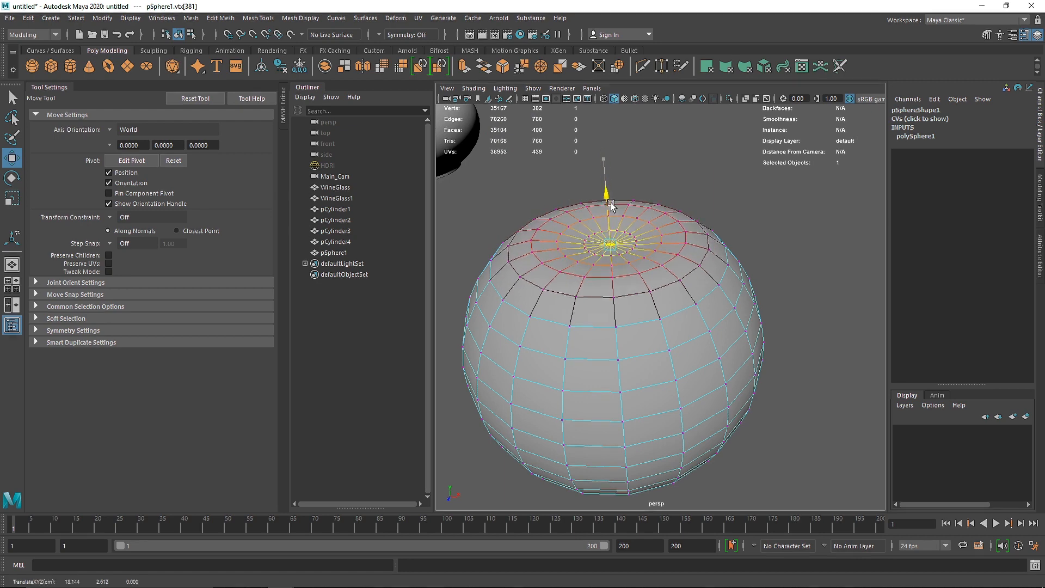
key("ctrl+z")
key("b")
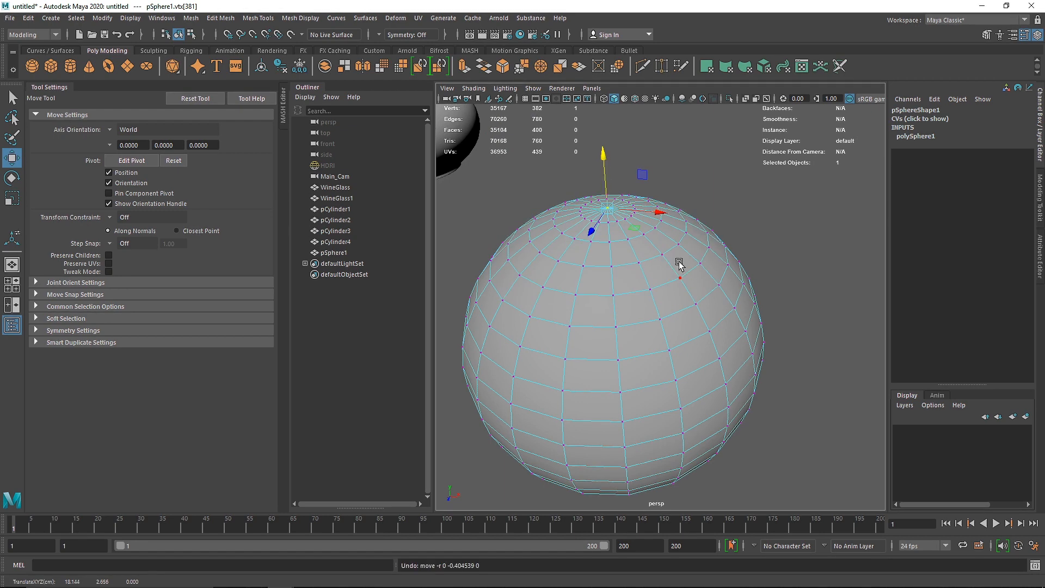
Step: Try moving a side vertex and the top vertex of the sphere individually without Soft Select
left_click(695, 303)
left_click_drag(731, 309, 783, 326)
key("ctrl+z")
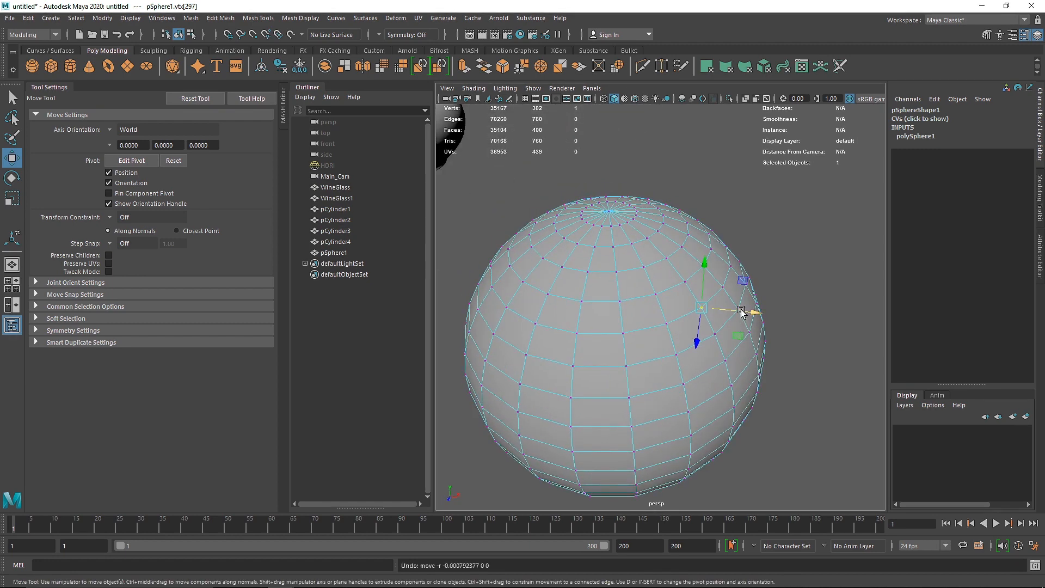
mouse_move(609, 212)
left_mouse_down()
mouse_move(604, 136)
mouse_move(614, 262)
mouse_move(610, 195)
left_mouse_up()
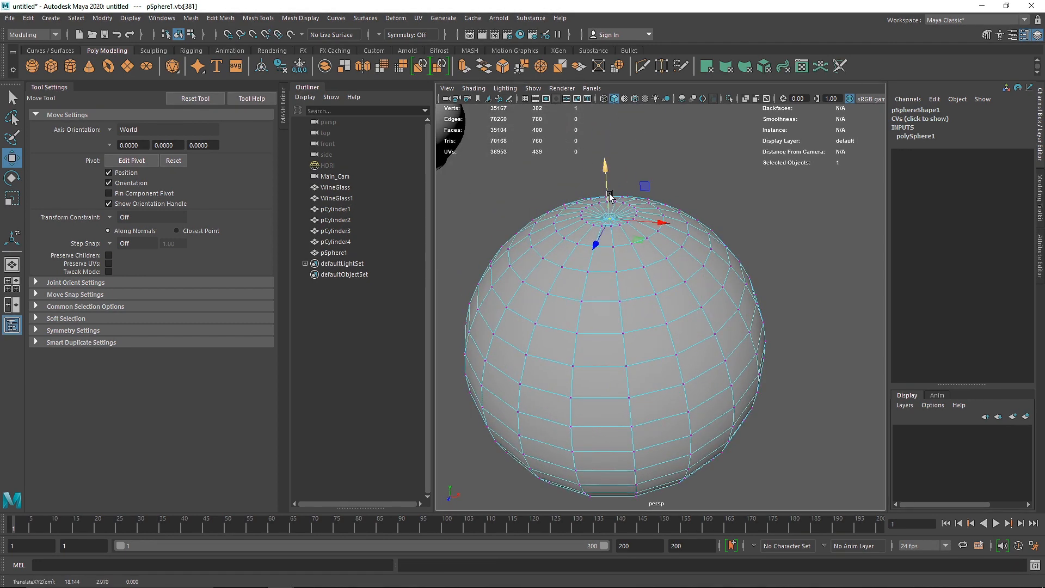
Step: Turn on Soft Select, widen its falloff further, try pulling the top vertex upward and undo the move
key("b")
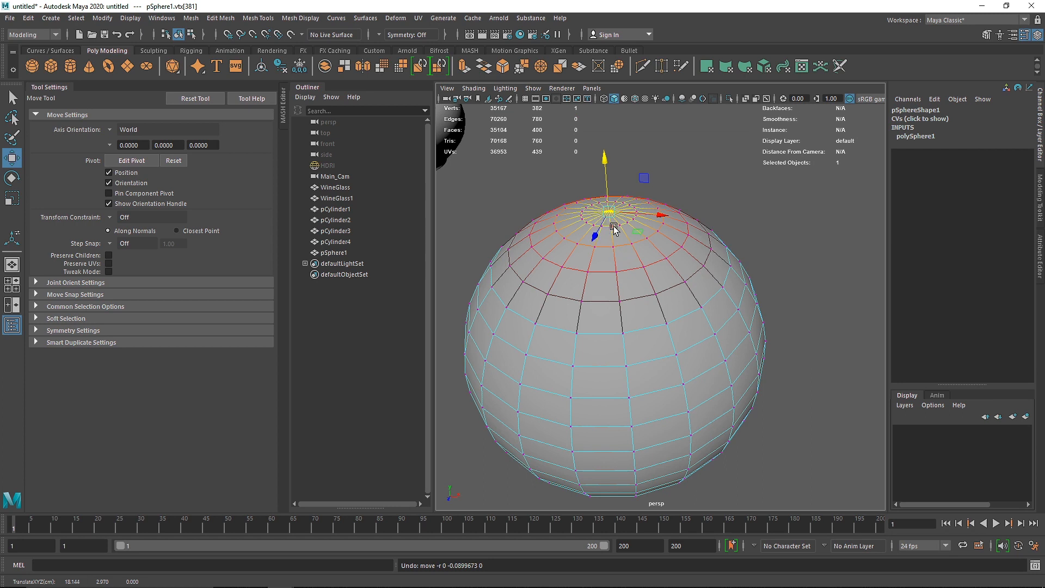
left_click(608, 185)
left_click_drag(605, 223, 642, 223)
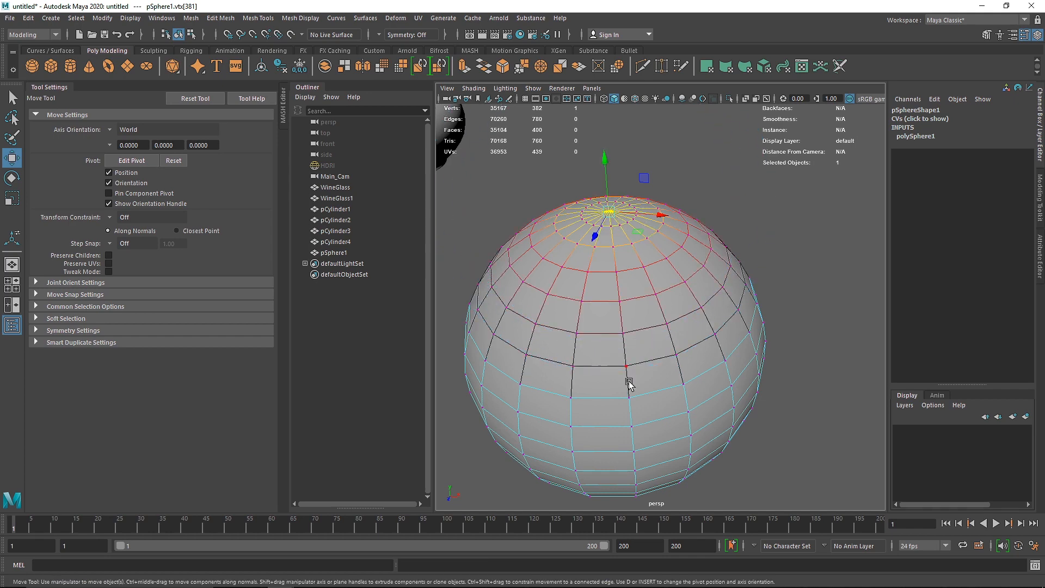
left_click_drag(606, 185, 595, 148)
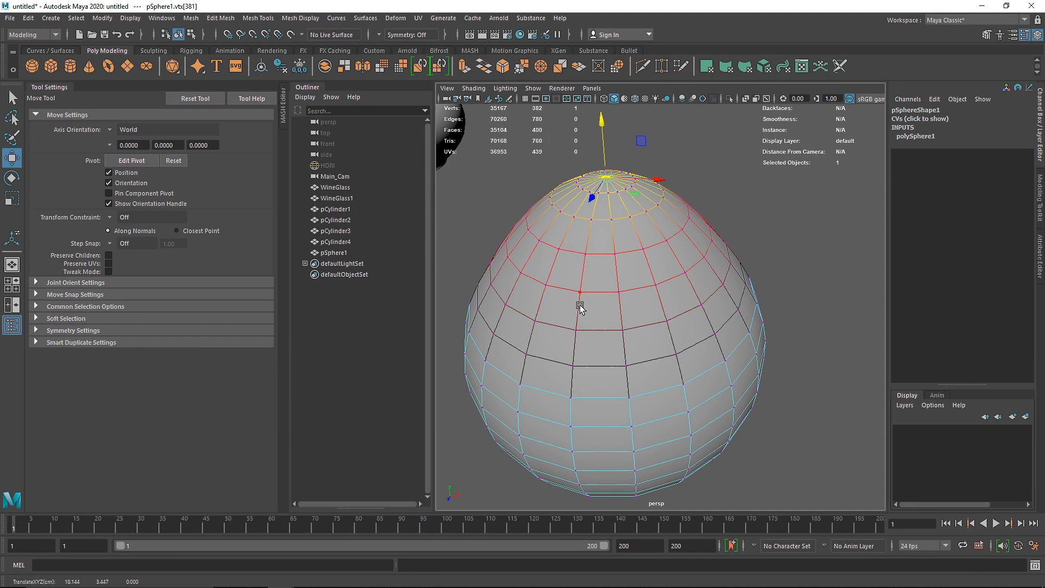
key("ctrl+z")
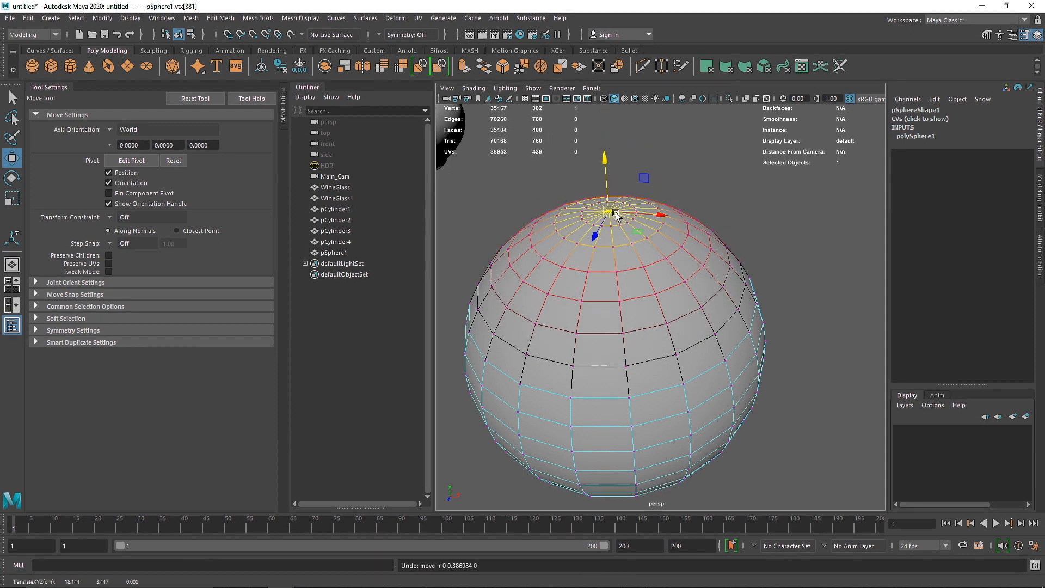
Step: Narrow the Soft Select falloff, push the sphere's top vertex down to form a dimple, and return to object mode with smooth preview
key("b")
left_click_drag(619, 222, 513, 217)
left_click_drag(606, 162, 604, 202)
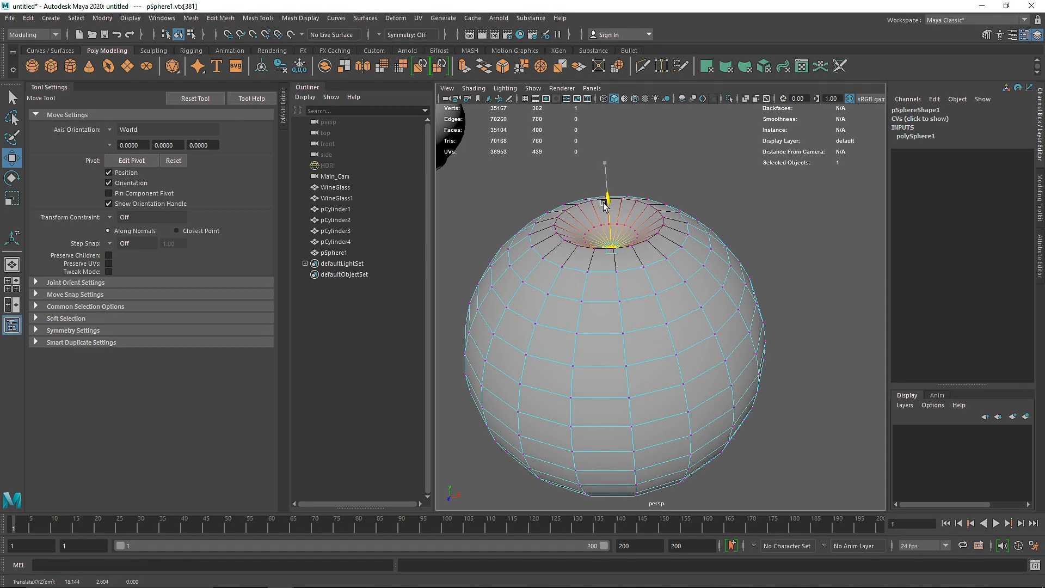
key("3")
key("ctrl+z")
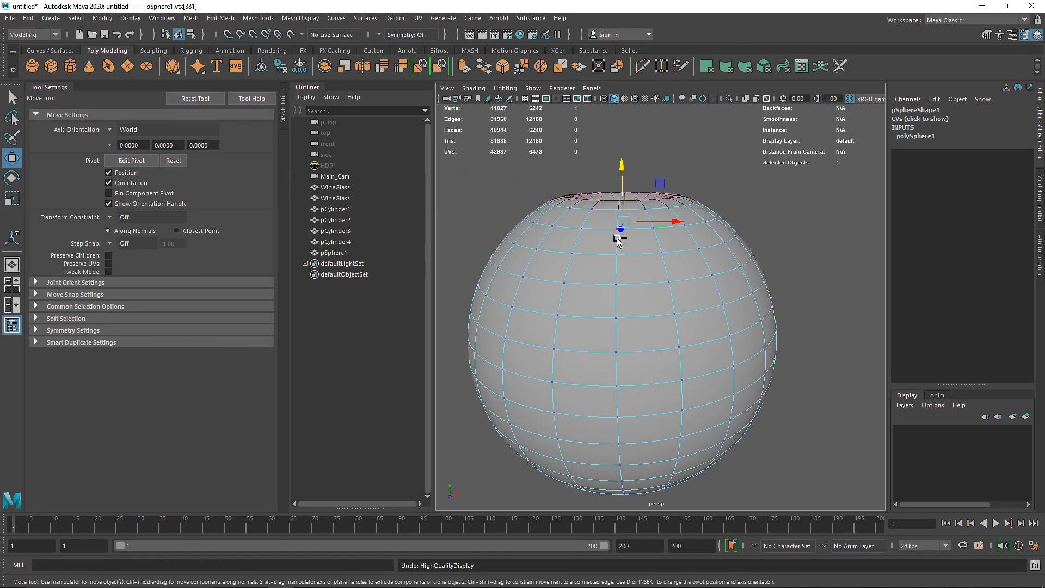
left_click_drag(603, 210, 629, 209)
left_click_drag(618, 145, 623, 222)
left_click_drag(617, 223, 653, 245)
key("F8")
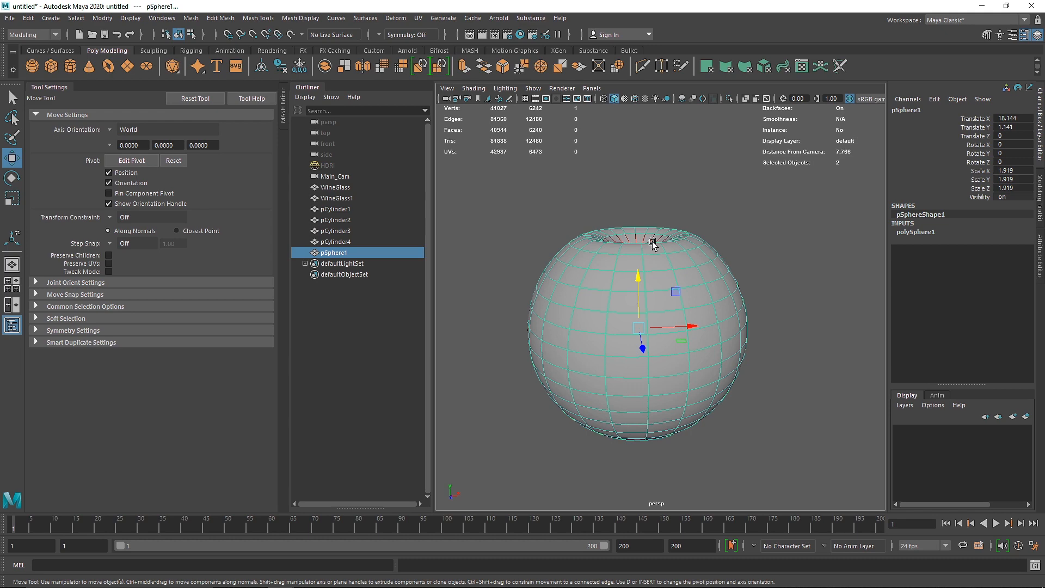
Step: Turn off Soft Select and check it by selecting single vertices on the upper side of the sphere
right_click_drag(653, 245, 604, 264)
left_click(675, 289)
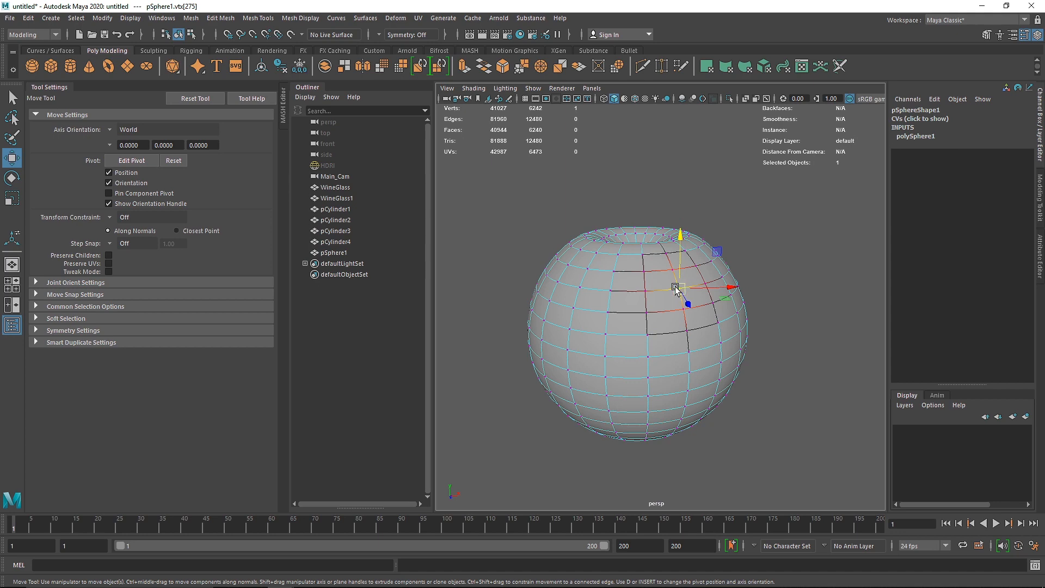
key("b")
left_click_drag(658, 286, 683, 303)
left_click(753, 219)
right_click_drag(625, 272, 749, 214)
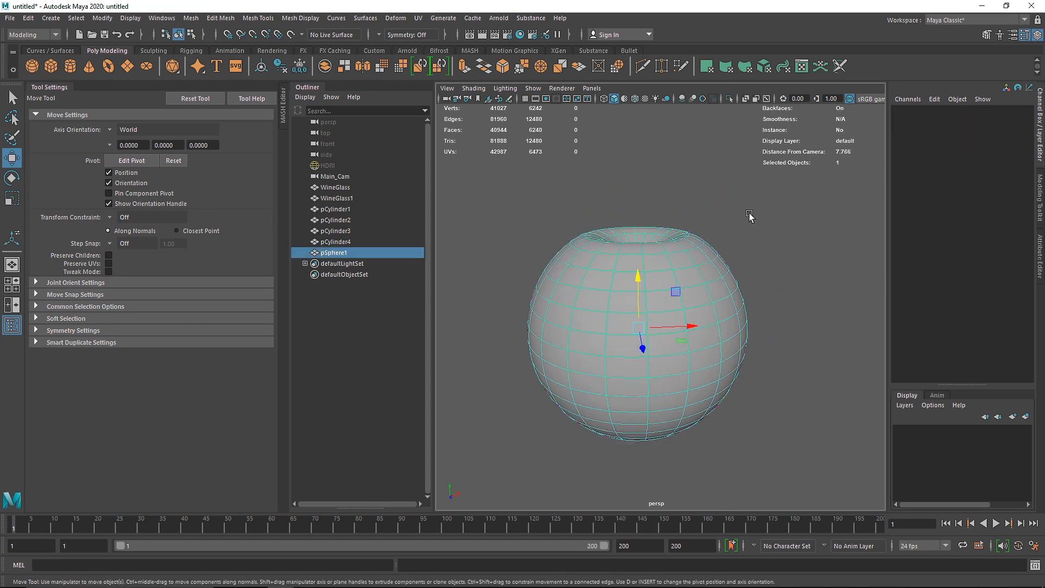
right_click_drag(650, 260, 625, 252)
left_click(641, 254)
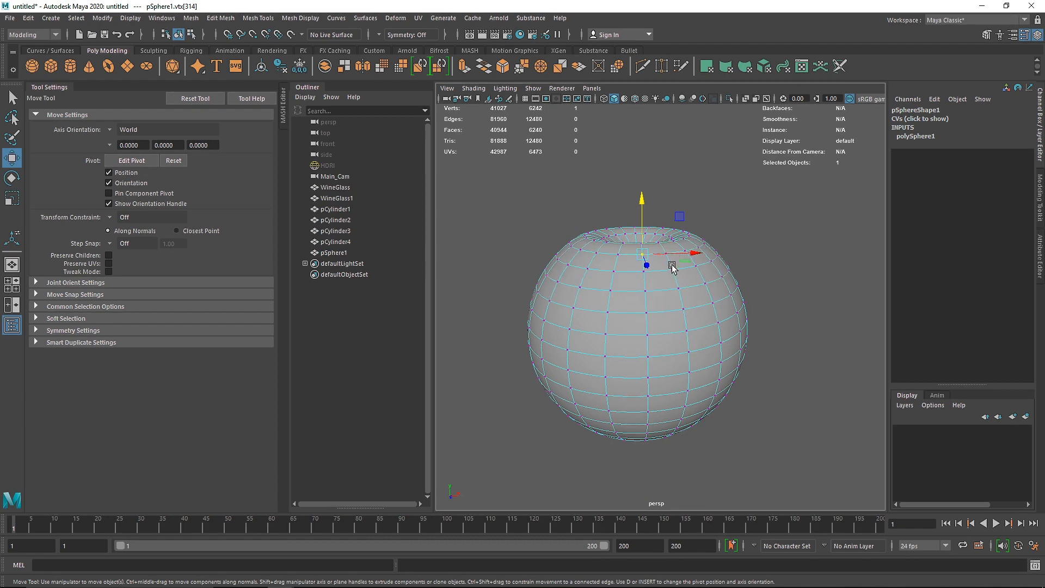
Step: Return the dimpled sphere to object mode and squash it vertically to Scale Y 1.788
key("F8")
key("r")
left_click_drag(637, 281, 631, 318)
Step: Scale in the innermost edge loop of the sphere's dimple in the front view and return to object mode
key("space")
key("space")
scroll(715, 347, "down", 2)
middle_click_drag(715, 347, 667, 348, "alt")
scroll(642, 335, "up", 3)
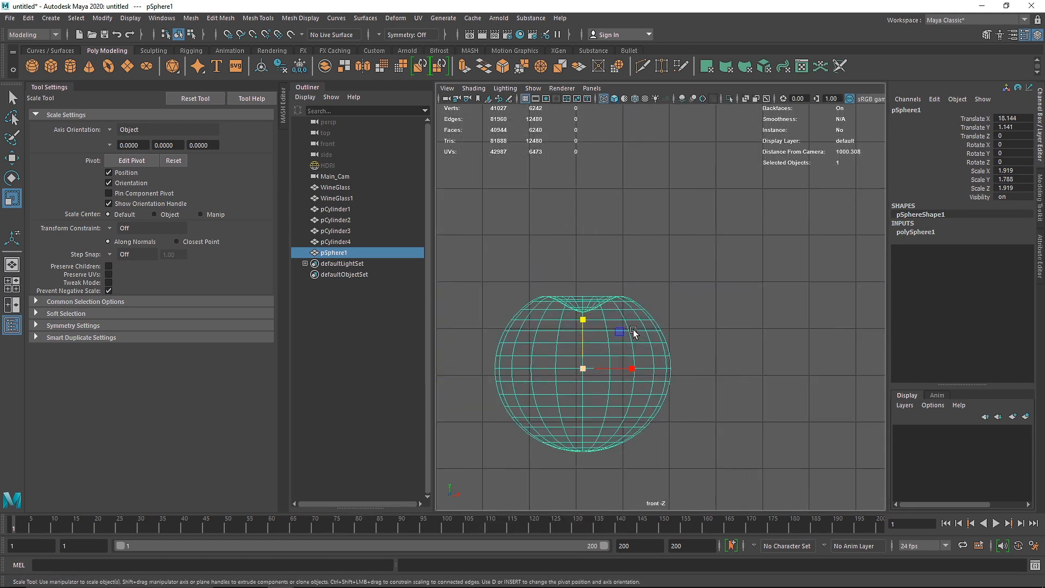
left_click(592, 311)
scroll(639, 305, "up", 4)
scroll(626, 307, "up", 2)
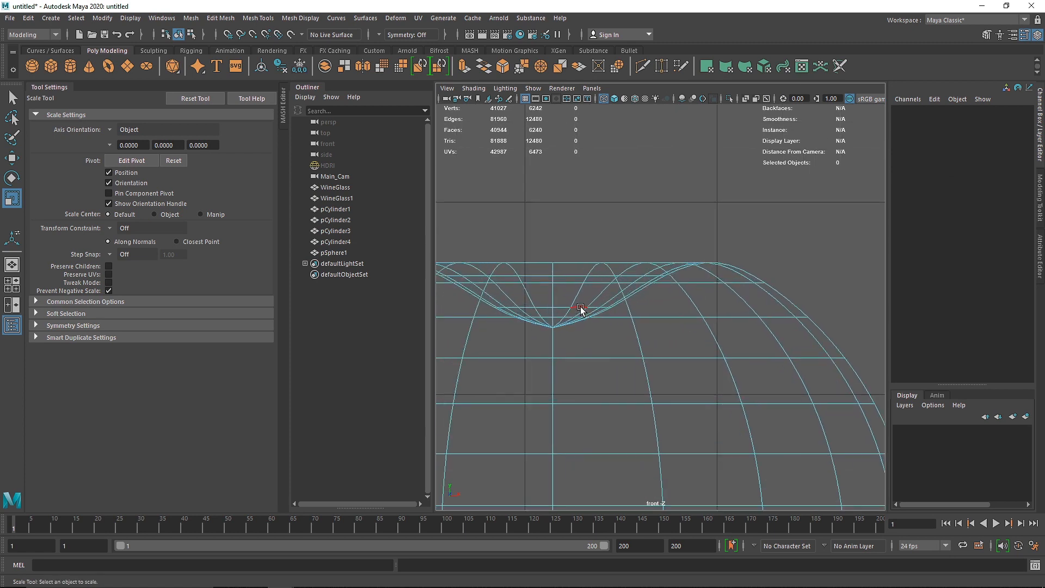
double_click(591, 310)
left_click_drag(563, 314, 513, 304)
right_click_drag(614, 259, 749, 194)
Step: Create a polygon cylinder and move it over the sphere's dimple to Translate X 18.243, Translate Y 2.513
scroll(691, 305, "down", 6)
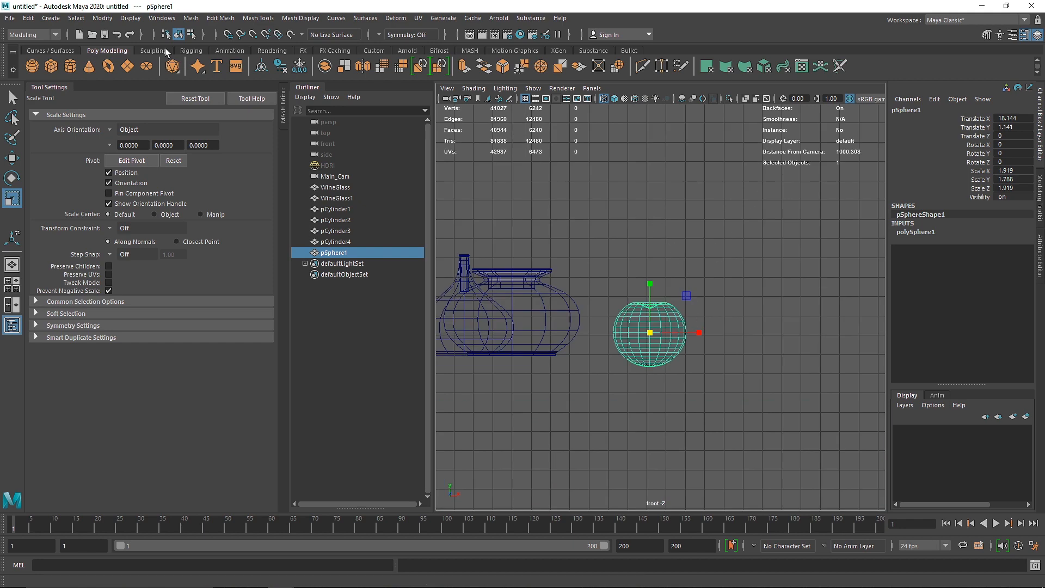
left_click(74, 67)
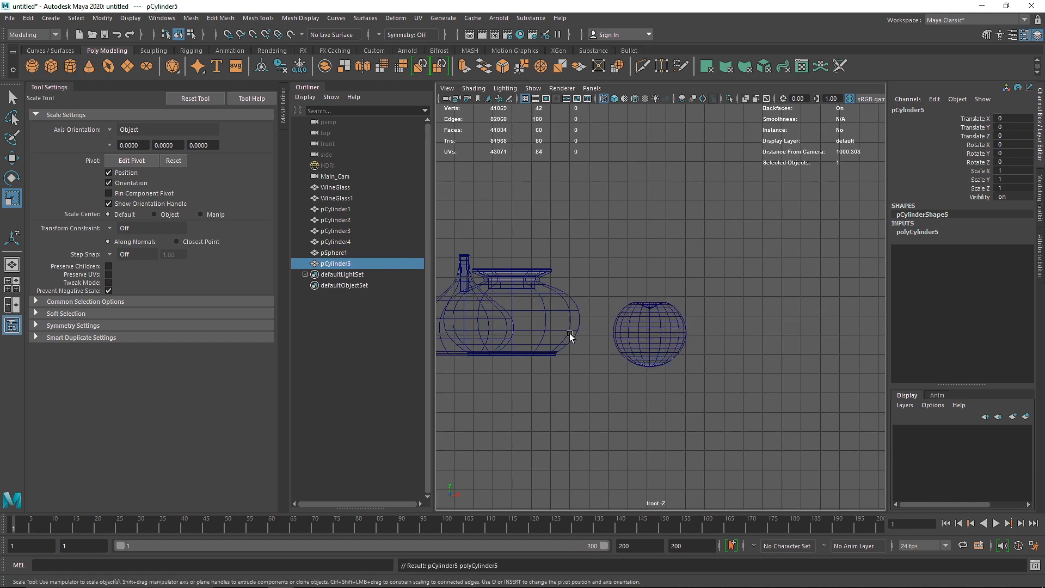
middle_click_drag(567, 340, 676, 349, "alt")
key("w")
left_click_drag(460, 356, 764, 314)
key("f")
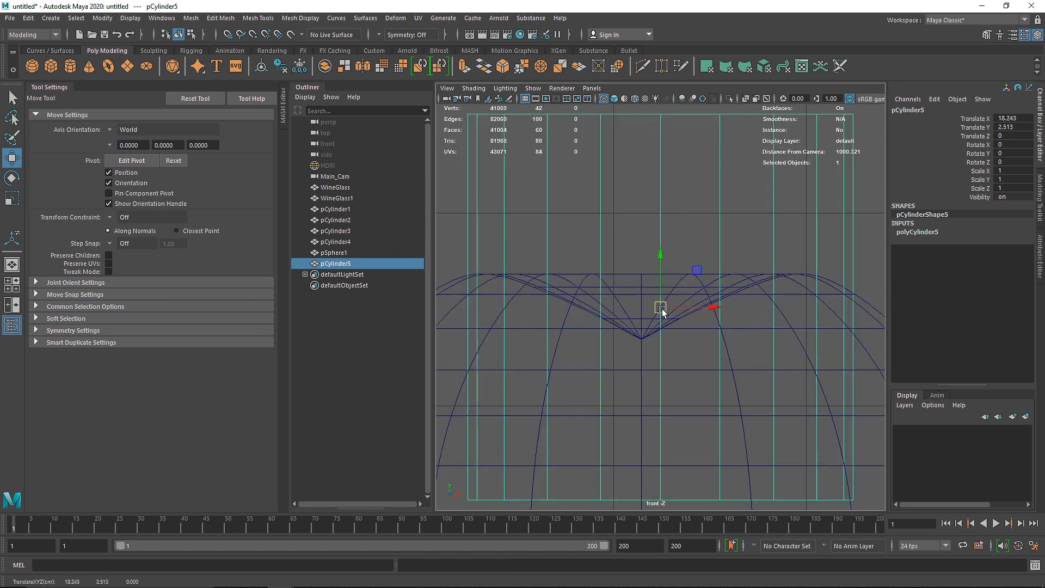
Step: Snap the cylinder to the centre vertex of the sphere's dimple and scale it uniformly to 0.138
key("v")
left_click_drag(662, 311, 640, 337)
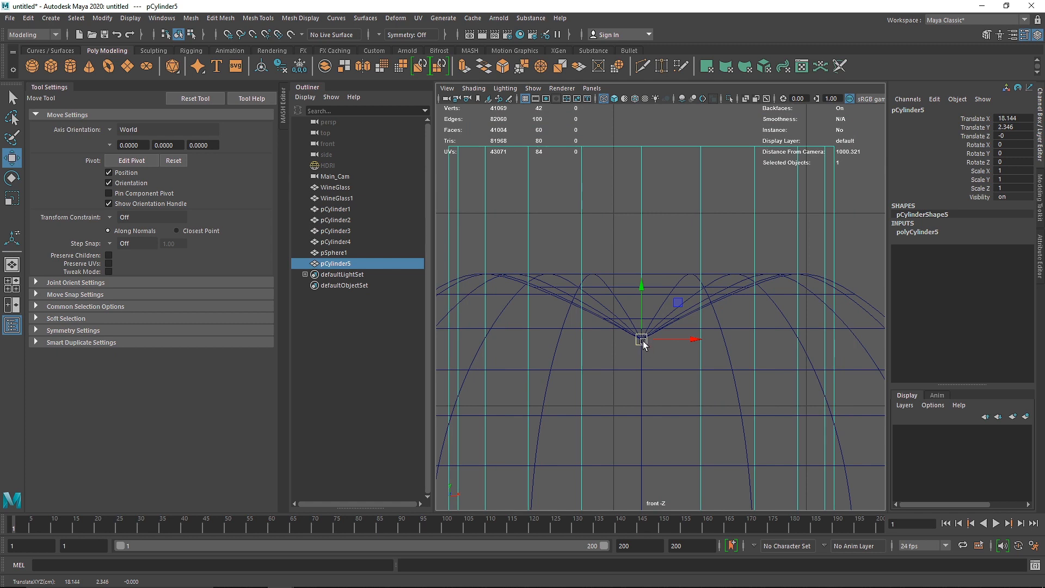
key("v")
left_click_drag(642, 341, 362, 398)
key("r")
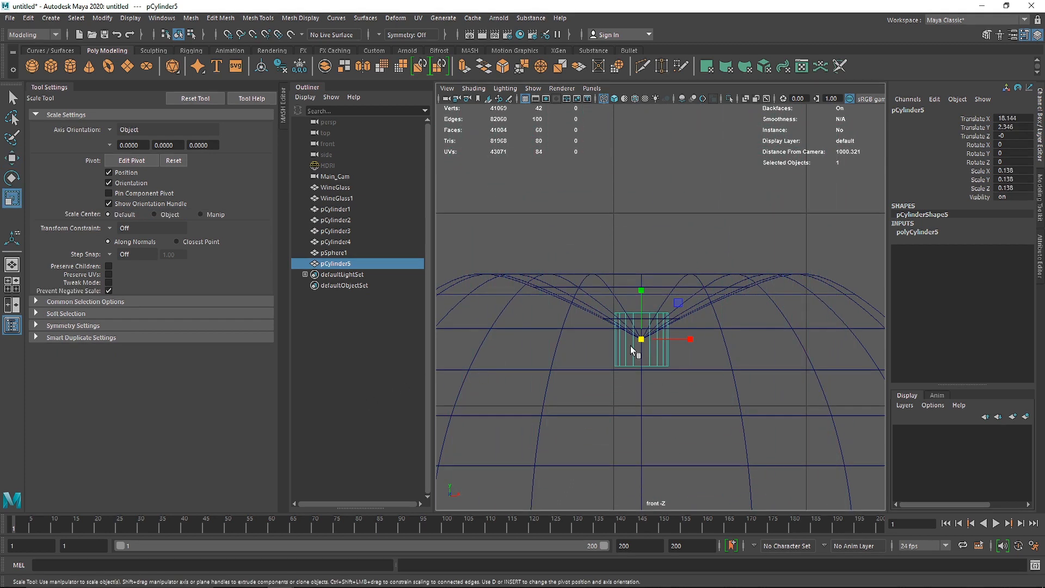
Step: Set the cylinder's Subdivisions Axis to 8 and Subdivisions Caps to 0
left_click(915, 231)
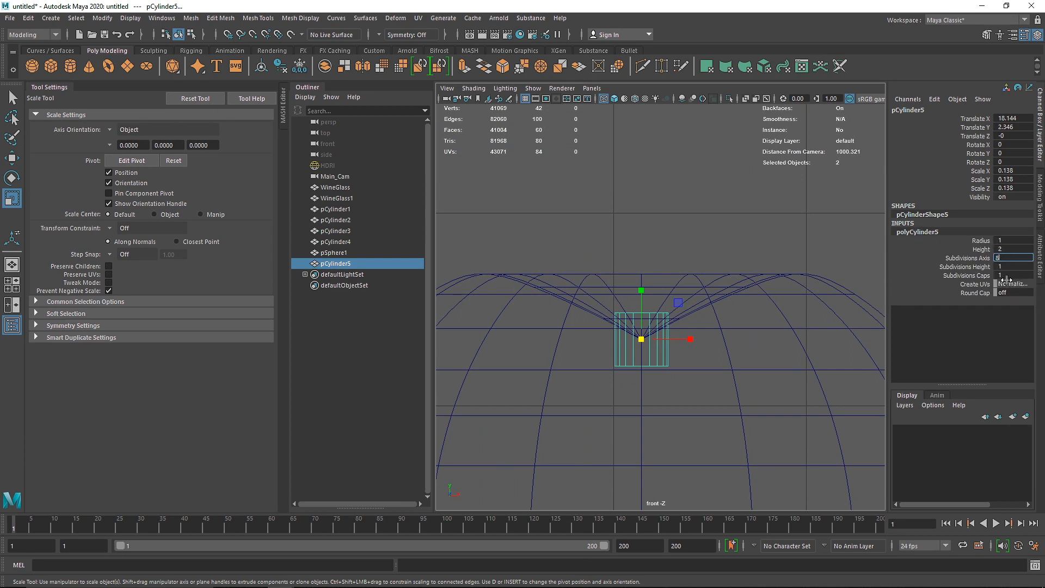
left_click_drag(1006, 276, 992, 276)
type("0")
left_click(656, 239)
Step: Raise the cylinder to Translate Y 2.473 and slim it to Scale X 0.037, Y 0.095, Z 0.037
left_click(648, 311)
key("w")
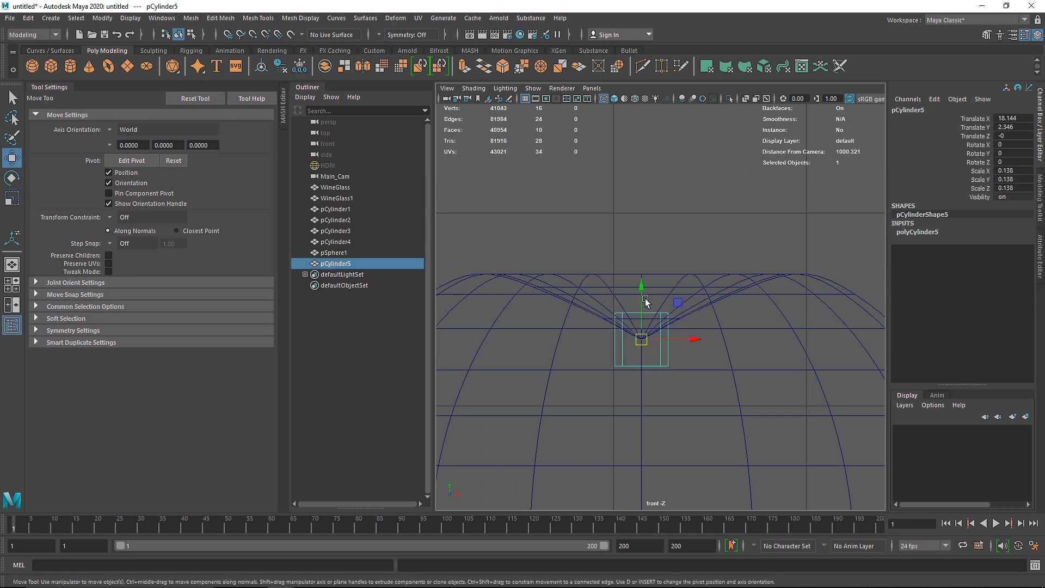
left_click_drag(646, 302, 645, 278)
key("r")
left_click_drag(641, 315, 610, 319)
left_click_drag(648, 224, 658, 190)
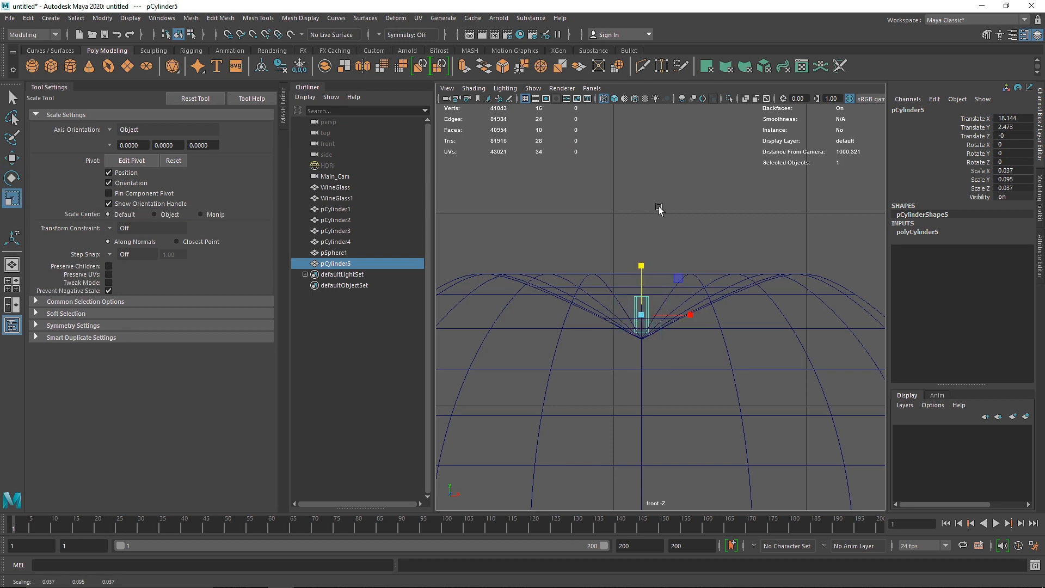
Step: Shrink the cylinder to Scale X 0.026, Y 0.068, Z 0.026 and lower it into the dimple at Translate Y 2.414
key("w")
left_click_drag(641, 261, 641, 266)
key("r")
left_click_drag(647, 322, 640, 324)
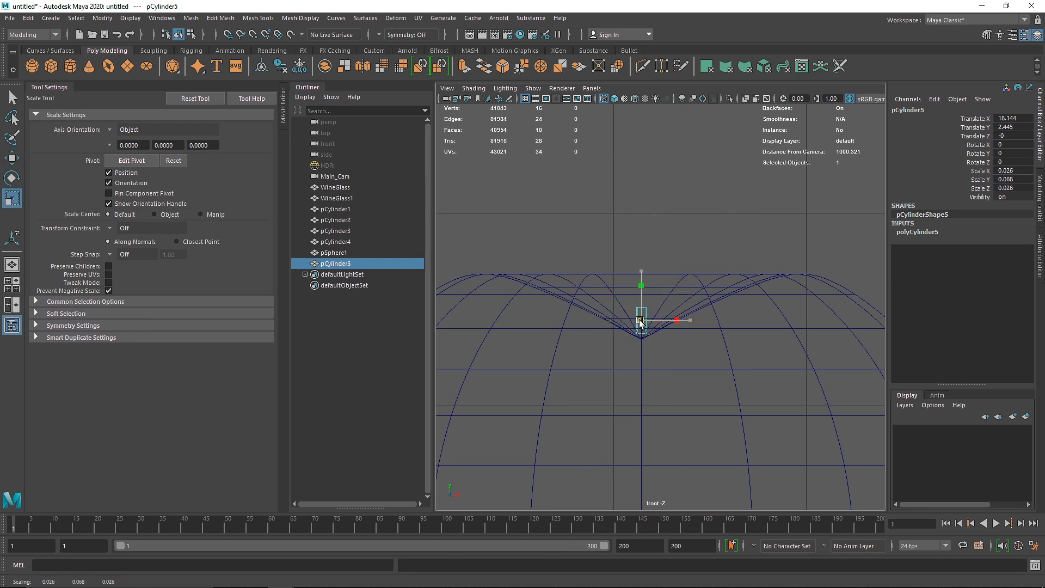
key("w")
left_click_drag(642, 283, 641, 287)
Step: Extrude the cylinder's upper cap face and pull it straight up in the front view to form a tall stem
key("space")
key("space")
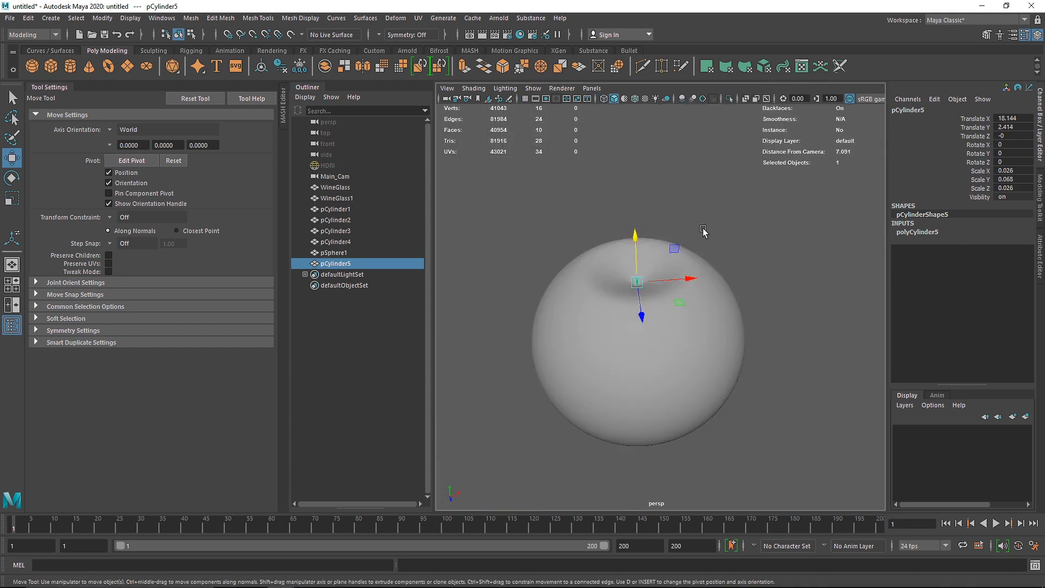
key("f")
right_click_drag(660, 202, 662, 227)
left_click(665, 190)
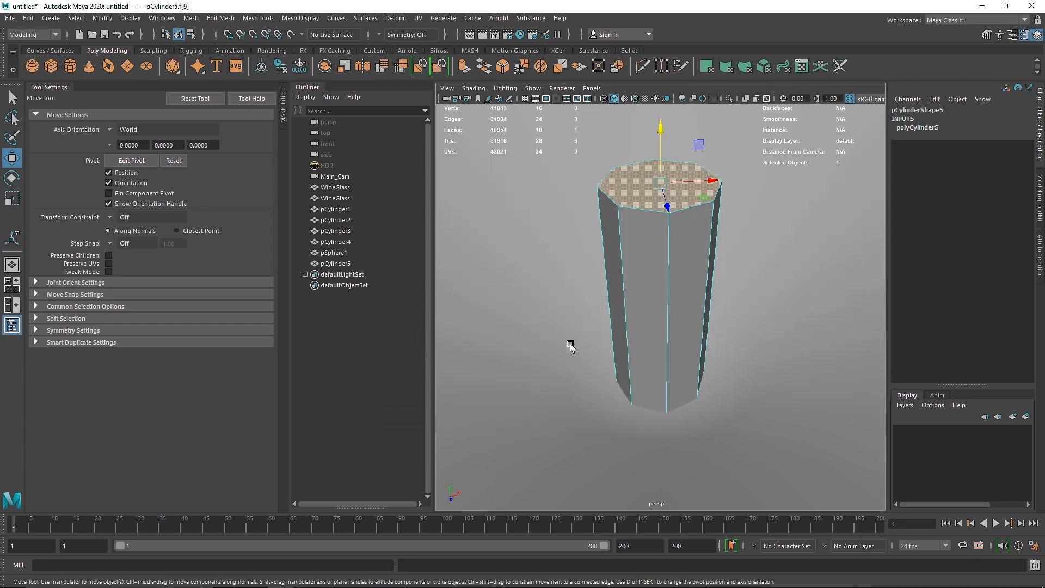
key("space")
key("space")
key("ctrl+e")
key("w")
left_click_drag(643, 265, 660, 199)
scroll(655, 251, "up", 5)
middle_click_drag(666, 246, 650, 318, "alt")
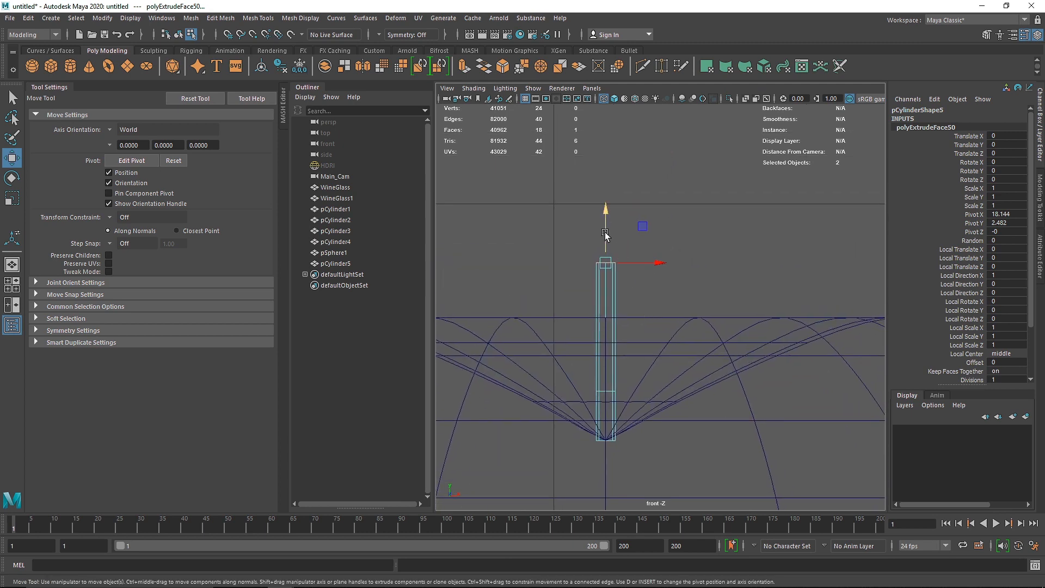
Step: Shift the extruded end face sideways in +X, tilt and enlarge it so the stem flares, and return to object mode
left_click_drag(615, 245, 729, 289)
key("e")
key("r")
left_click_drag(731, 231, 761, 231)
right_click_drag(708, 243, 724, 240)
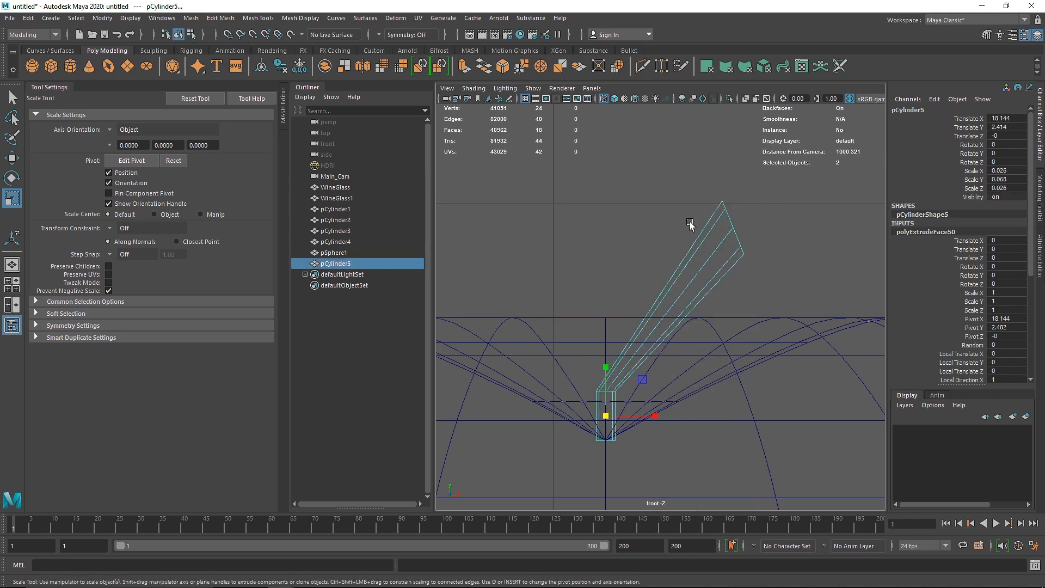
Step: Insert two edge loops spaced along the slanted section of the stem
left_click(225, 20)
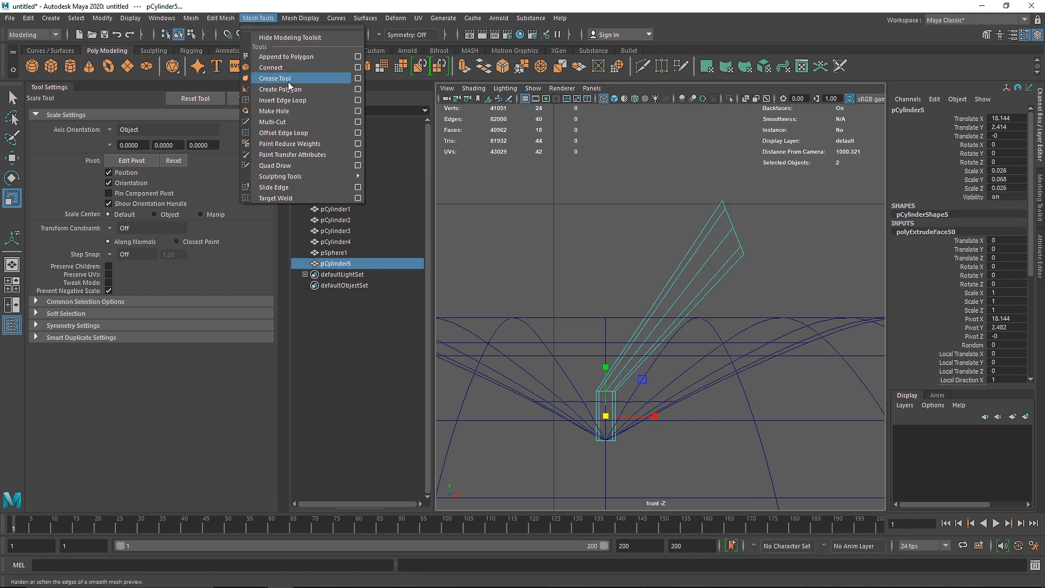
left_click(293, 103)
left_click(645, 322)
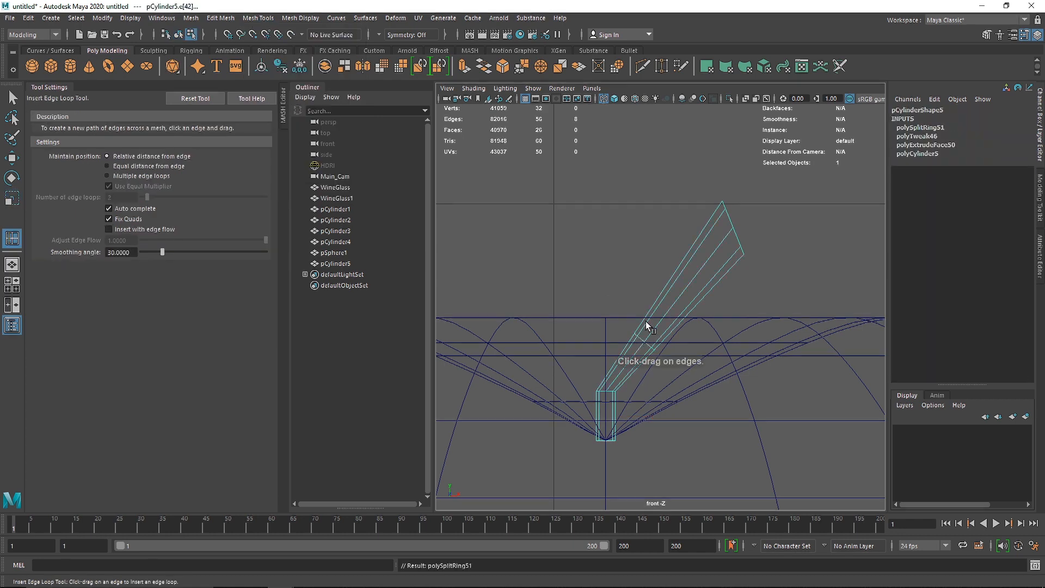
left_click(674, 280)
left_click(12, 98)
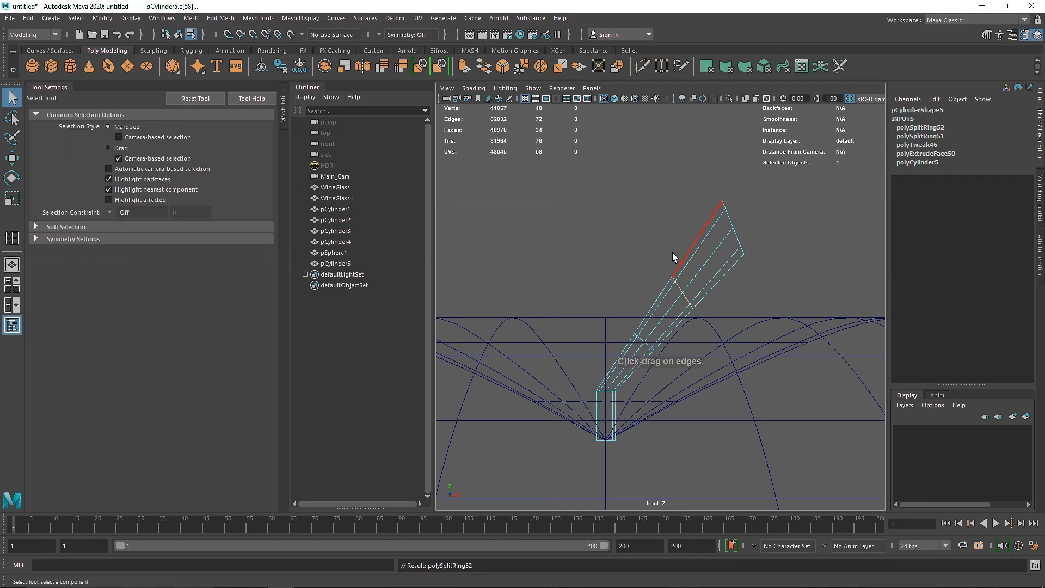
Step: Move the stem's intermediate vertex rings in the front view to bend it into a smooth curve
right_click_drag(671, 252, 615, 251)
left_click_drag(651, 253, 701, 312)
key("w")
middle_click_drag(701, 312, 613, 319)
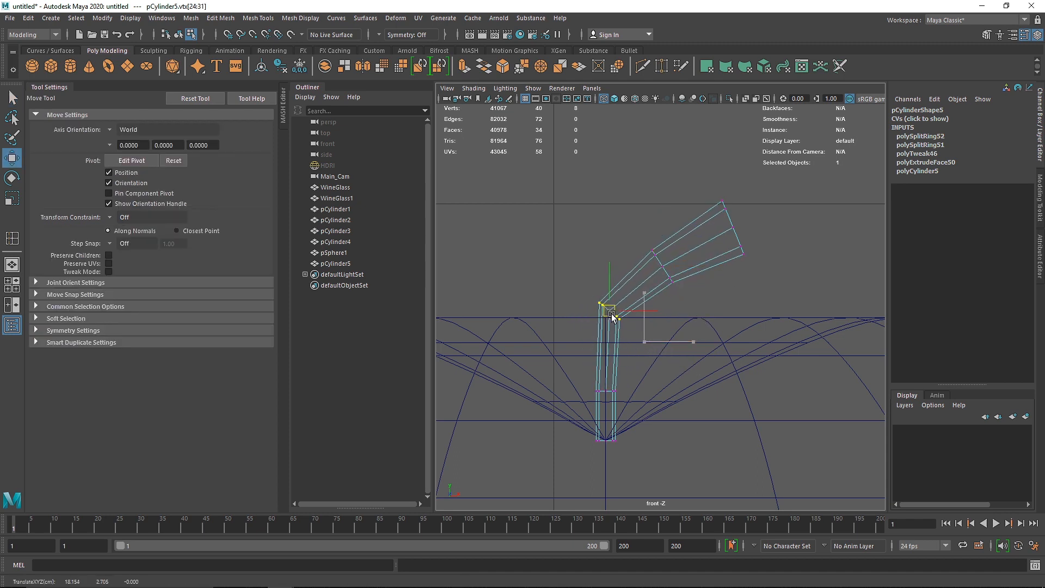
left_click_drag(611, 314, 610, 314)
left_click_drag(653, 406, 583, 375)
left_click_drag(606, 391, 593, 385)
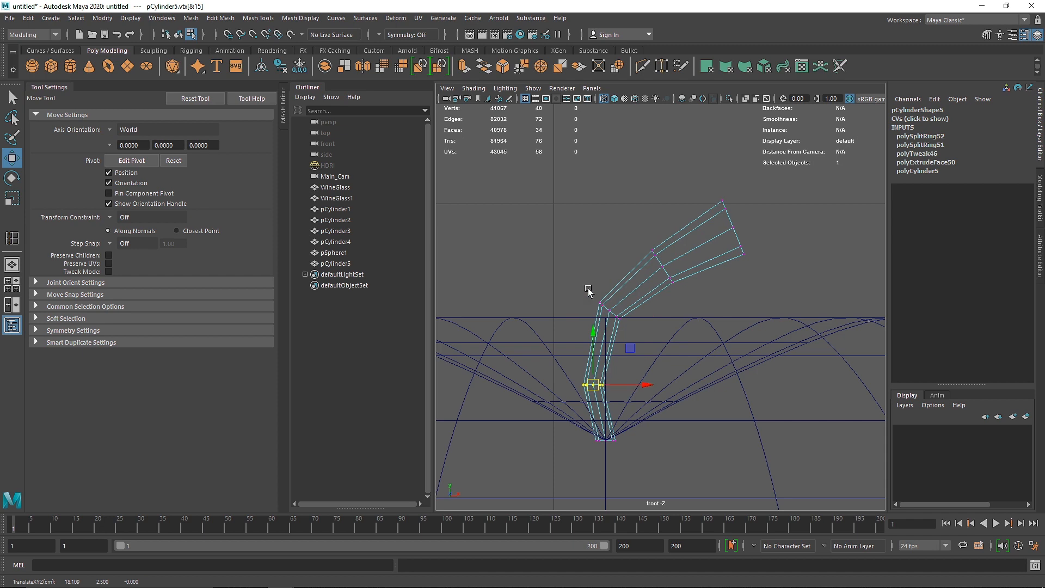
left_click_drag(588, 289, 601, 310)
left_click_drag(573, 364, 596, 385)
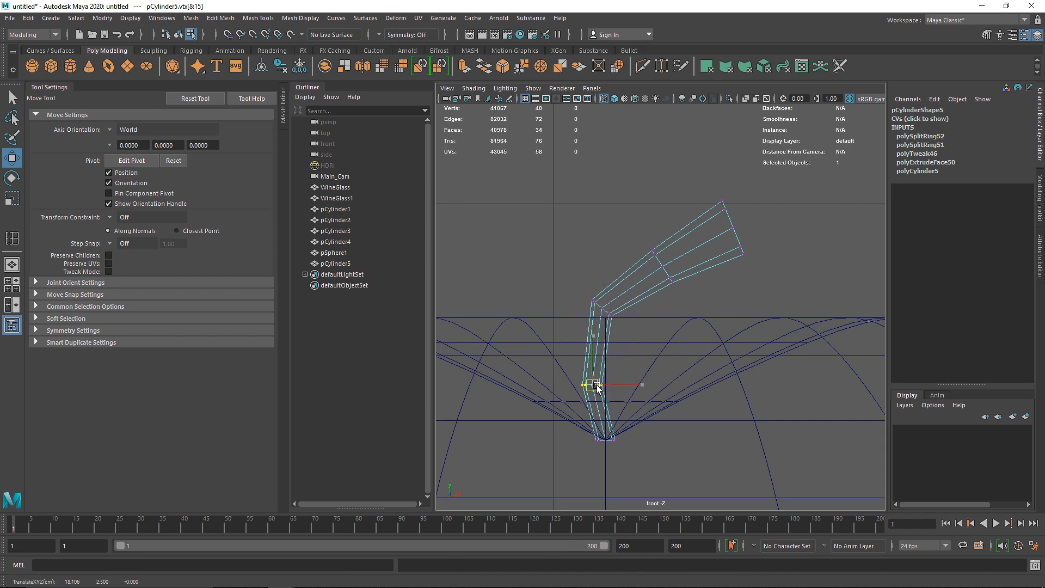
Step: Lower and narrow the ring of vertices at the stem's base, and return to object mode
mouse_move(596, 423)
left_mouse_down()
mouse_move(618, 449)
mouse_move(605, 444)
left_mouse_up()
key("r")
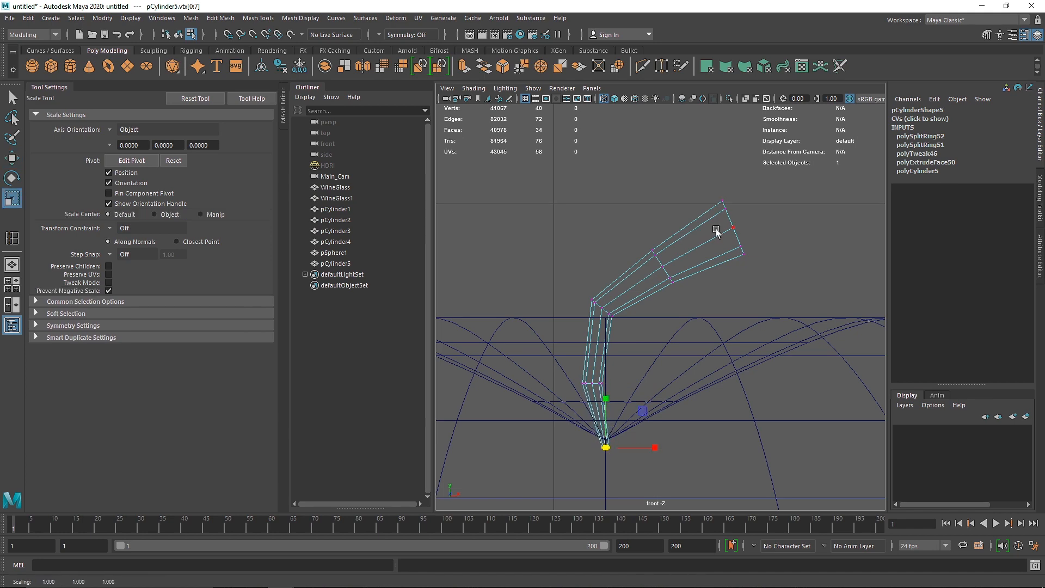
right_click_drag(716, 233, 773, 220)
Step: Turn on smooth mesh preview for the stem and check its shape on the apple in the perspective view
key("space")
key("space")
key("3")
scroll(665, 241, "down", 10)
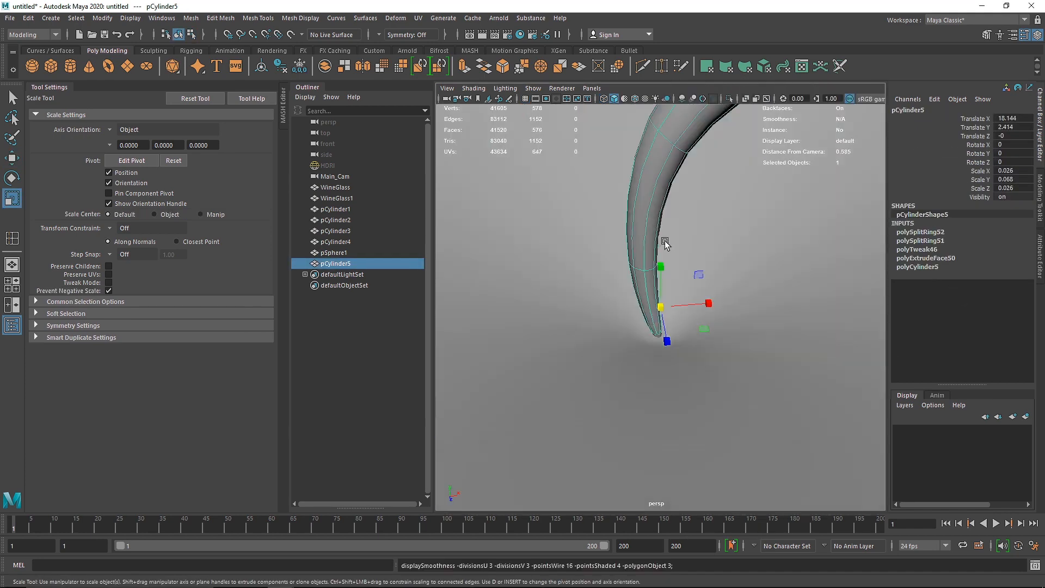
scroll(696, 258, "up", 4)
left_click_drag(697, 258, 667, 195, "alt")
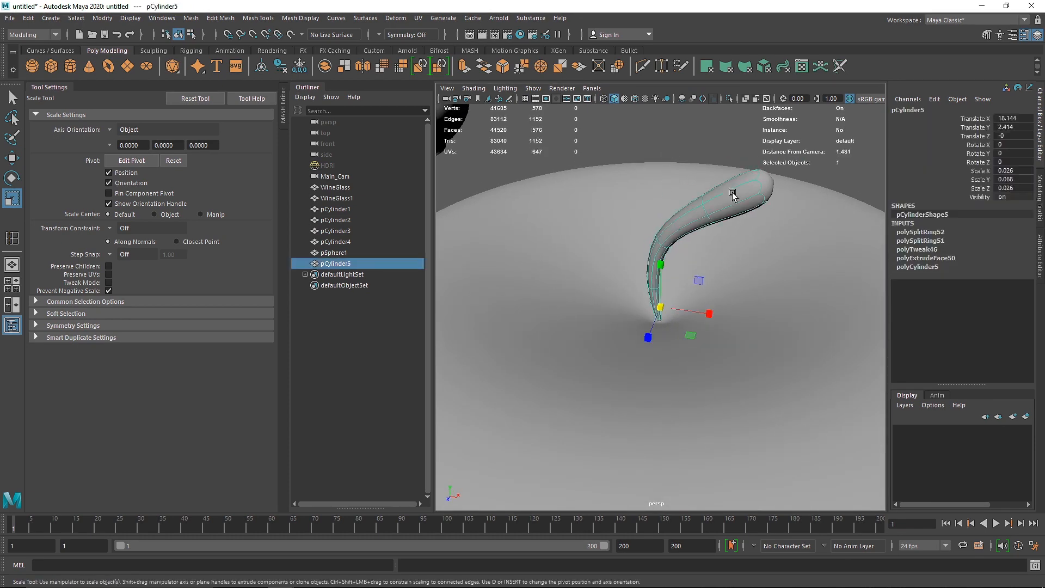
Step: Isolate the stem and delete the cap face at its narrow base
key("ctrl+1")
left_click_drag(711, 236, 648, 269, "alt")
left_click(744, 279)
right_click_drag(648, 269, 638, 327)
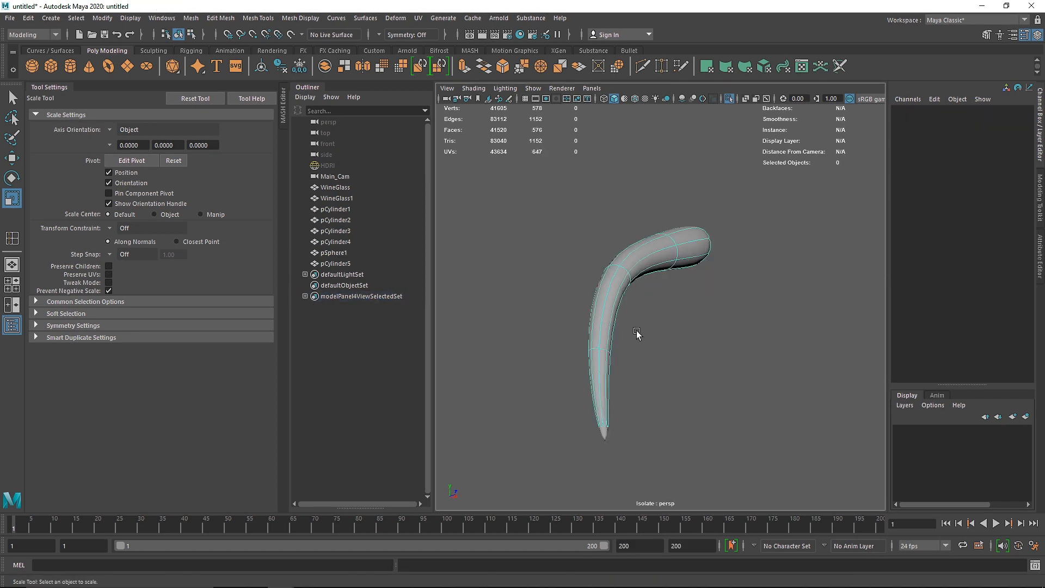
left_click_drag(636, 331, 596, 402, "alt")
left_click(595, 404)
key("Delete")
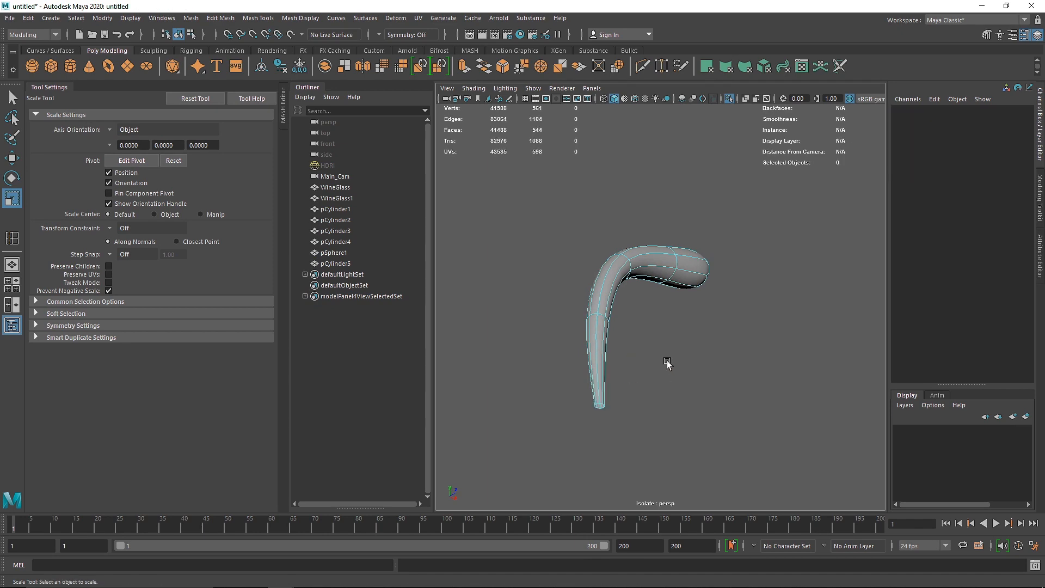
Step: Turn off smooth mesh preview on the stem, viewing its wide end up close
left_click_drag(628, 370, 555, 361, "alt")
left_click_drag(674, 273, 618, 352, "alt")
scroll(665, 256, "up", 10)
key("1")
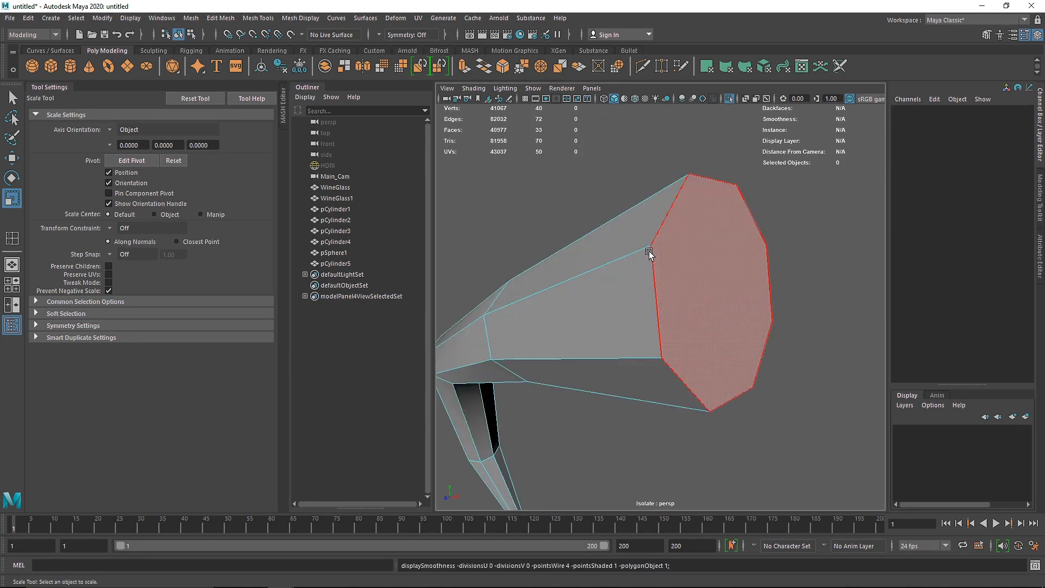
Step: Bevel the face at the stem's wide end with Fraction 0.7 and 5 segments
right_click_drag(678, 225, 675, 195)
left_click(671, 212)
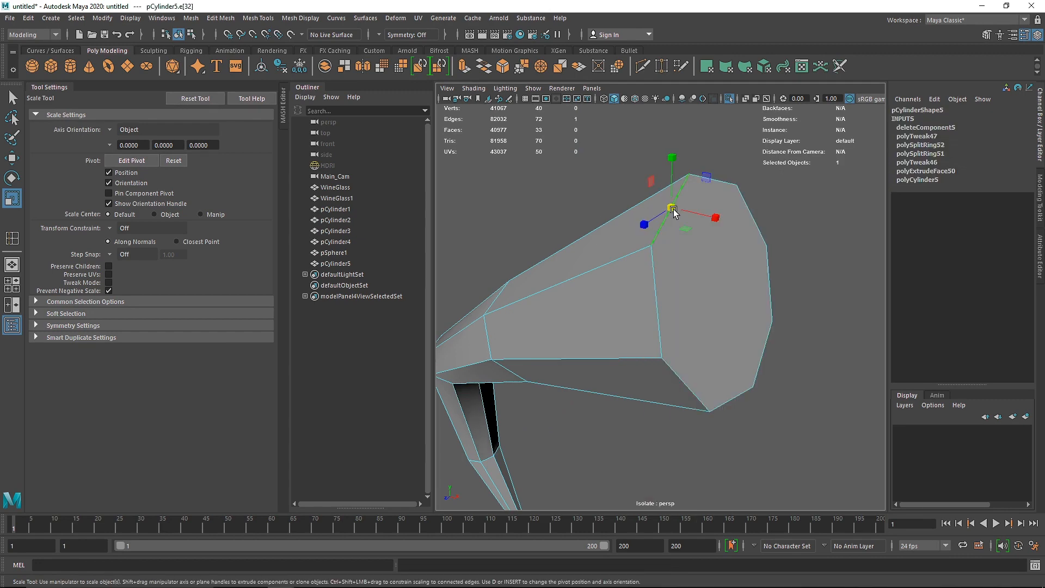
right_click_drag(677, 232, 695, 257)
left_click(712, 243)
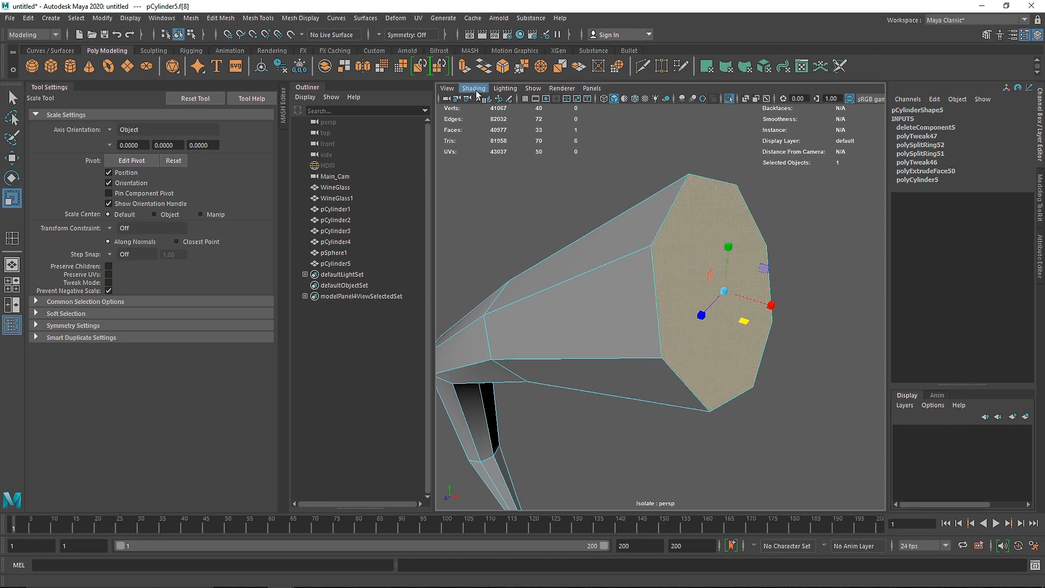
left_click(258, 18)
mouse_move(218, 20)
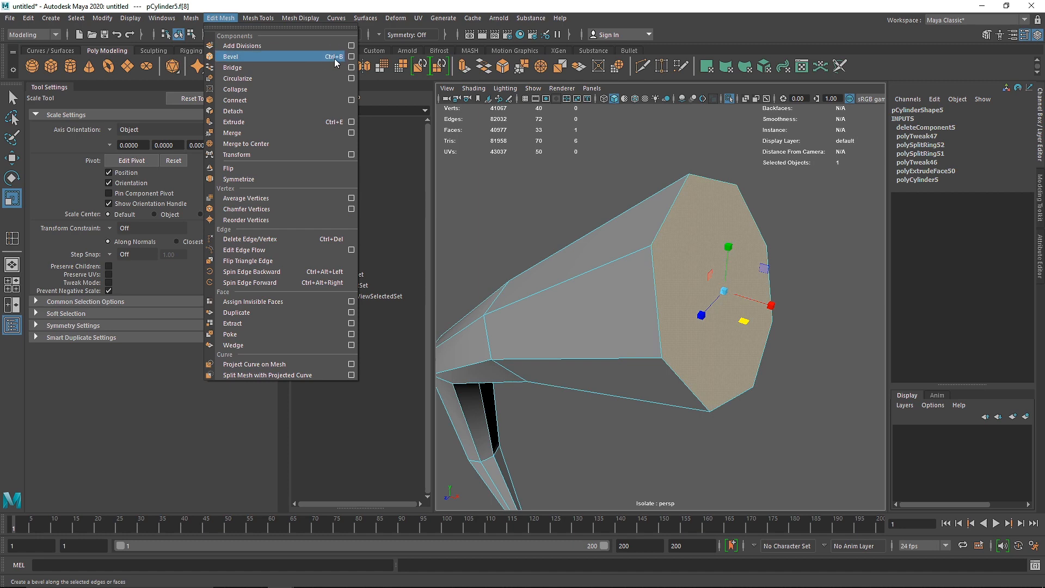
left_click(227, 20)
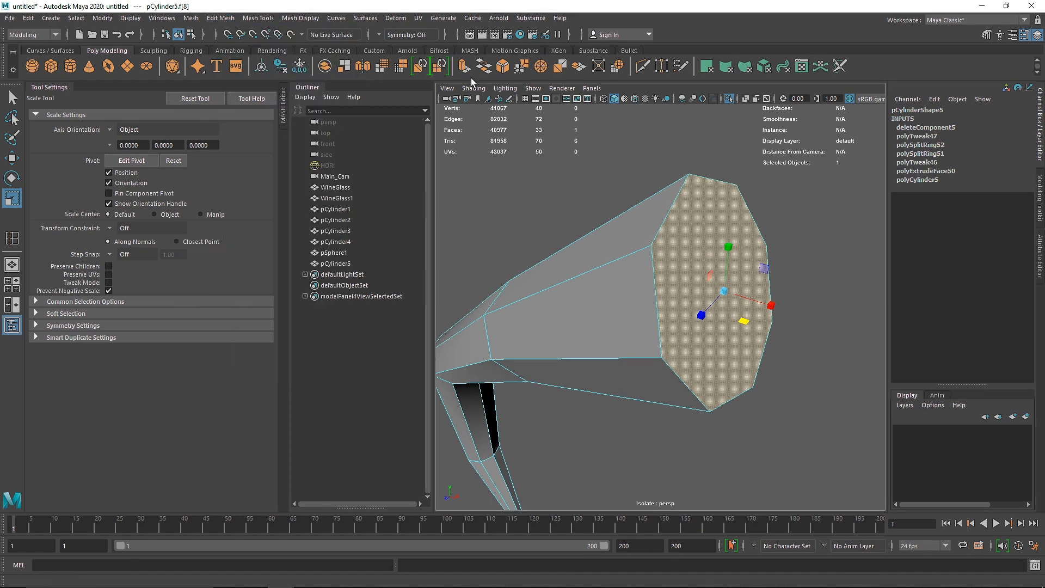
left_click(502, 67)
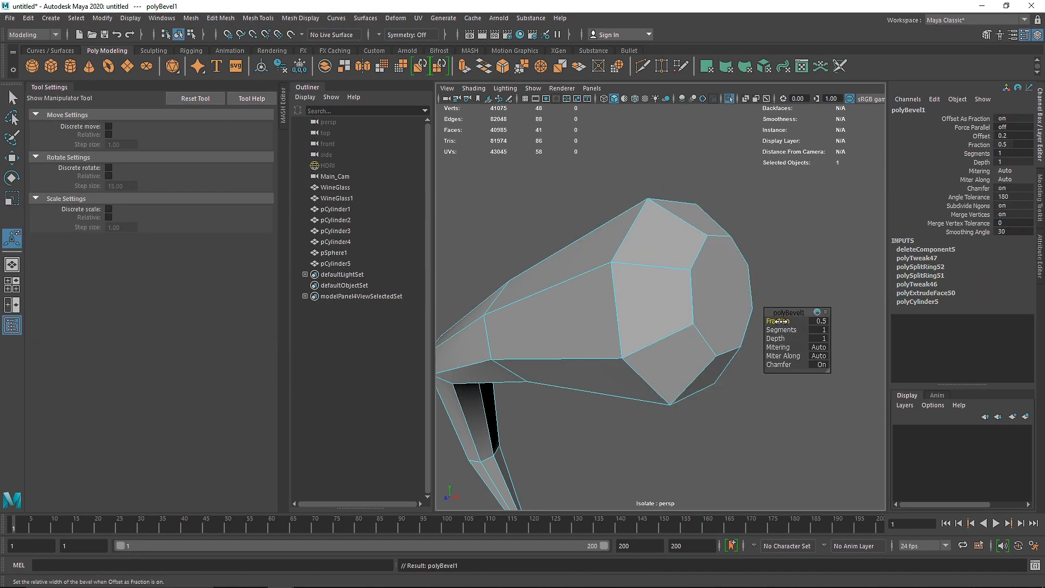
left_click_drag(778, 321, 778, 318)
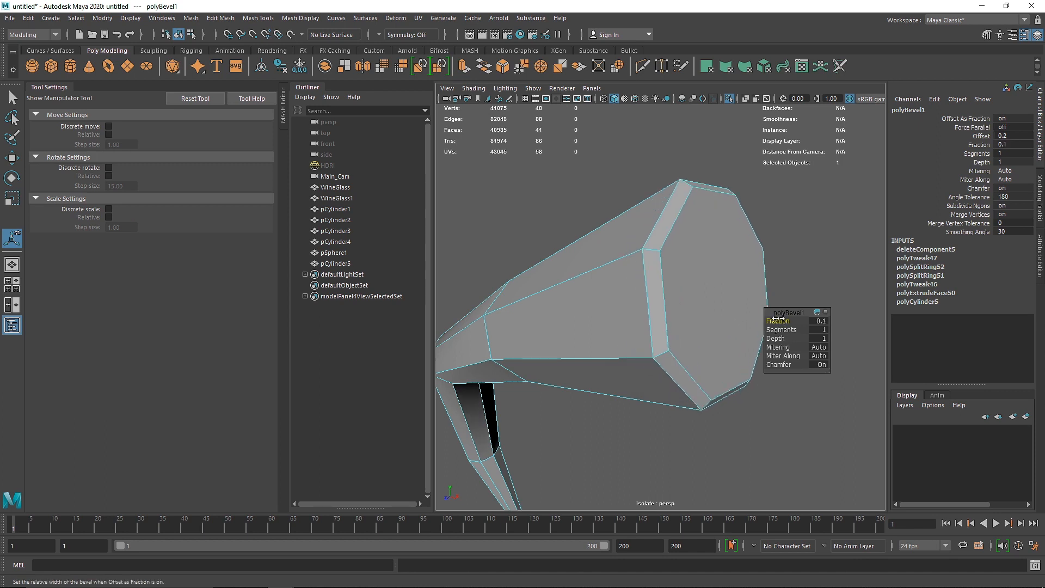
left_click_drag(778, 318, 779, 329)
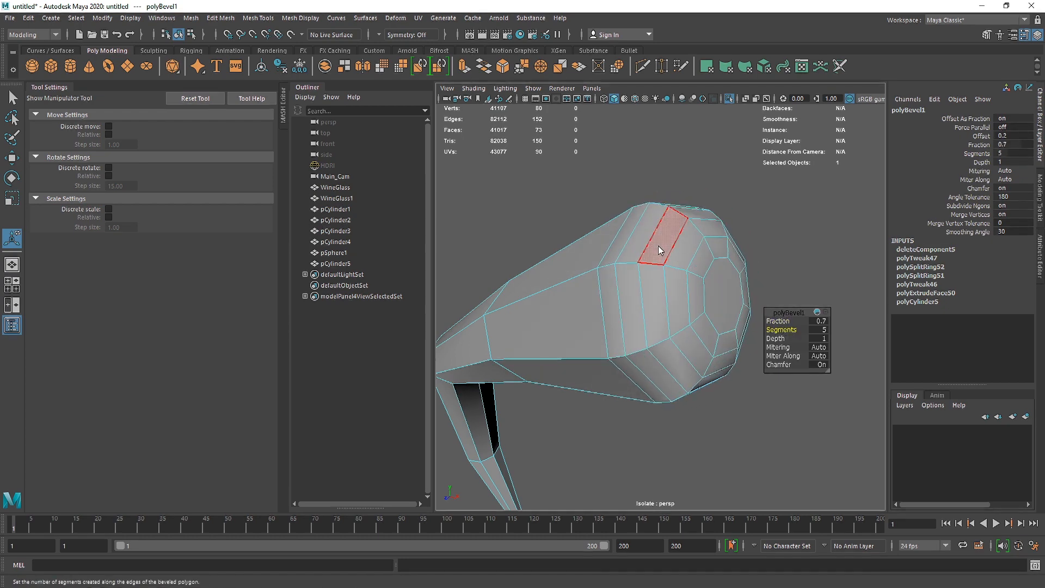
Step: Turn smooth mesh preview back on for the beveled stem and show the rest of the scene again
right_click_drag(658, 251, 719, 226)
left_click(786, 200)
left_click(713, 250)
key("3")
left_click(791, 249)
scroll(730, 287, "down", 10)
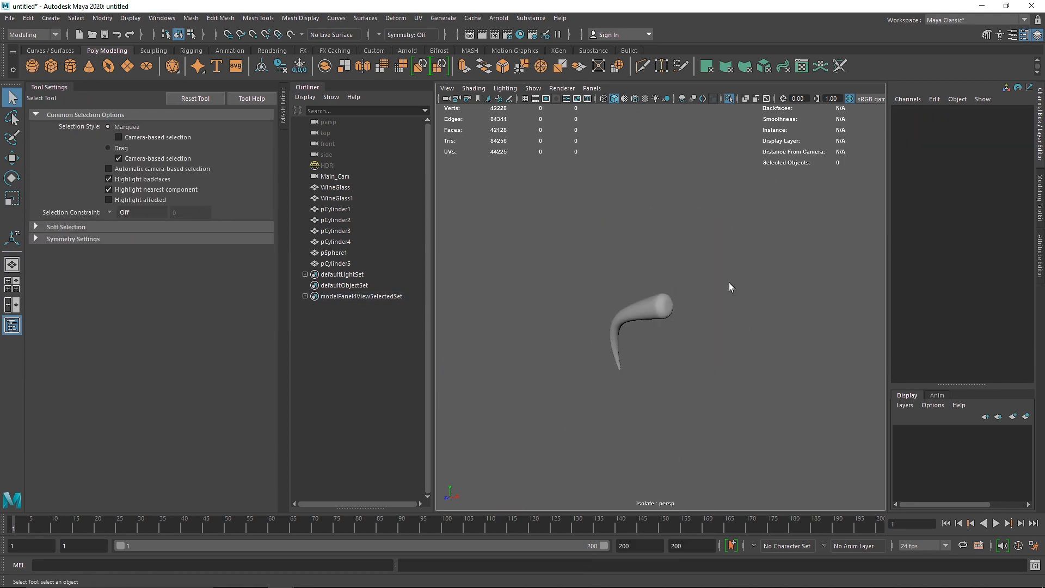
left_click_drag(730, 287, 725, 331, "alt")
key("ctrl+1")
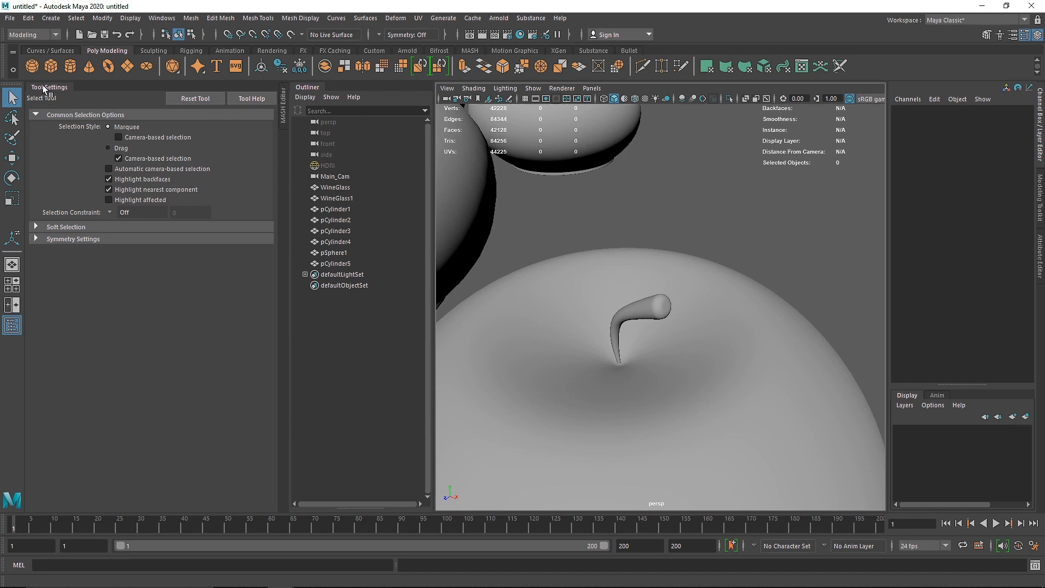
Step: Collapse the tool settings to enlarge the viewport, and check the whole apple with its stem
left_click(44, 87)
scroll(525, 278, "down", 10)
left_click(523, 317)
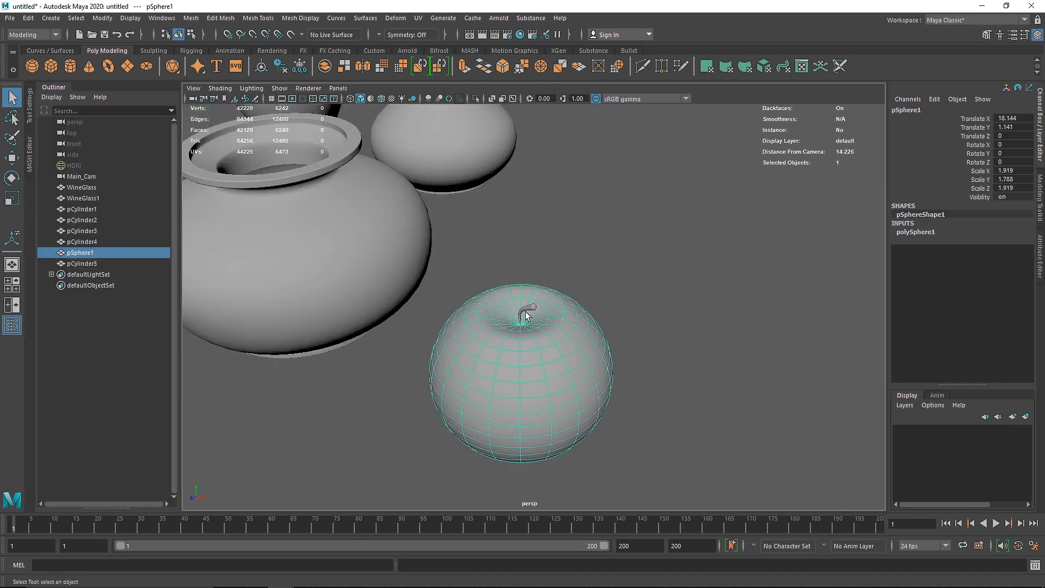
left_click_drag(524, 310, 529, 315, "alt")
left_click(625, 303)
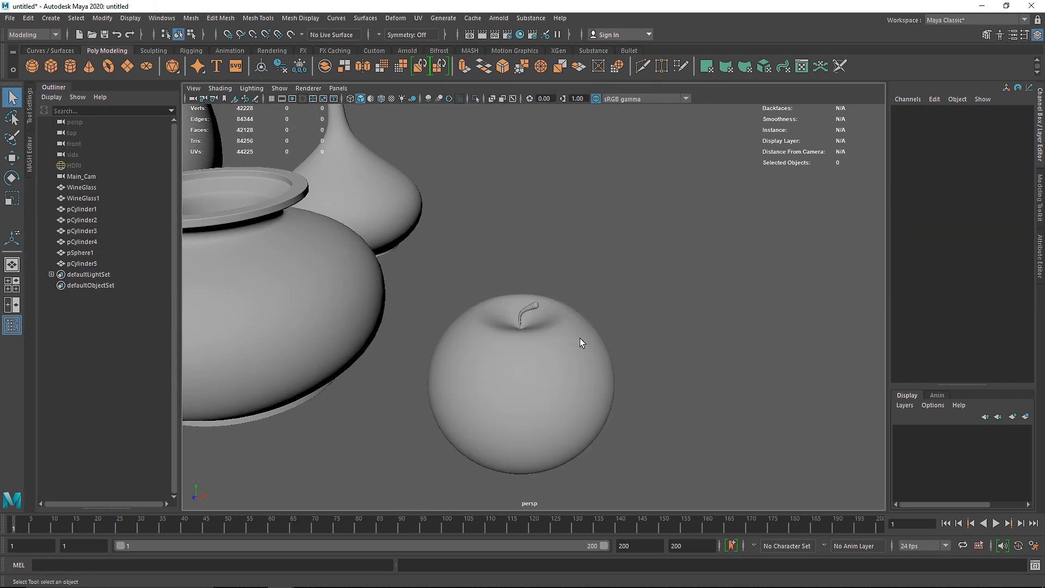
Step: Duplicate the apple together with its stem and move the copy along X to stand beside the original
left_click(553, 352)
left_click(531, 310, "shift")
key("space")
key("space")
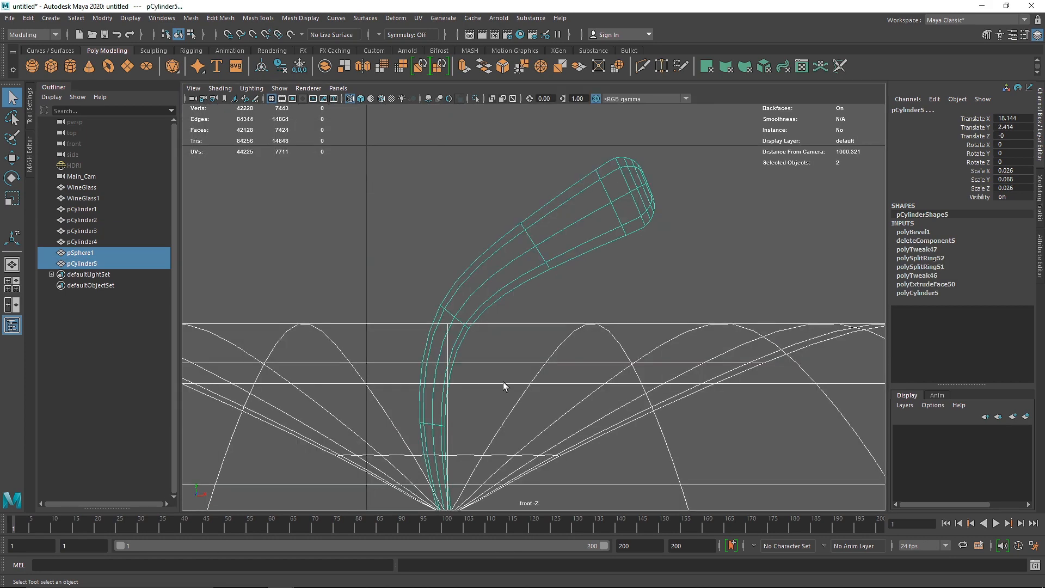
scroll(594, 398, "down", 10)
key("ctrl+d")
key("w")
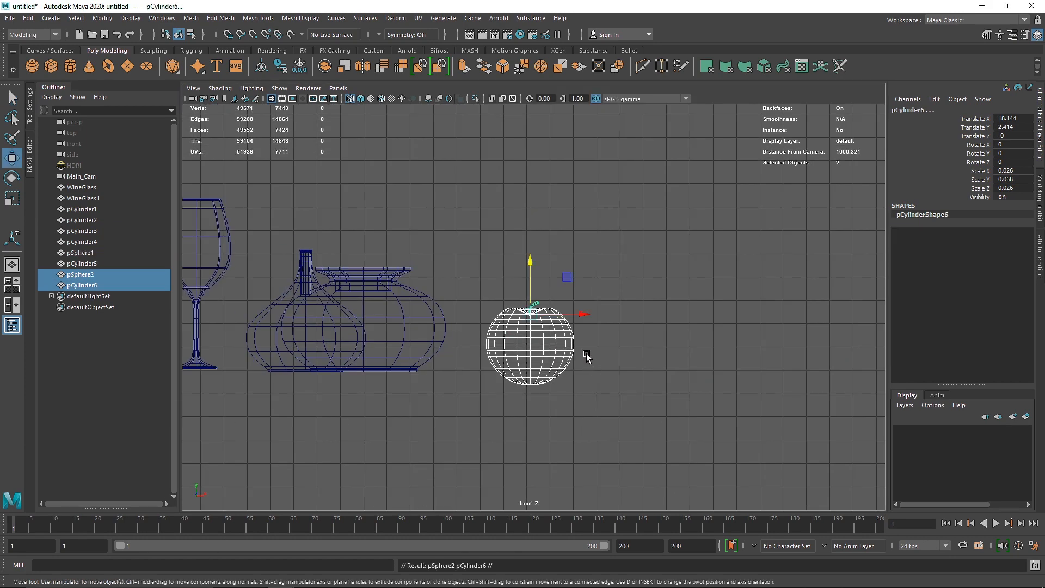
left_click_drag(585, 322, 704, 323)
left_click(605, 277)
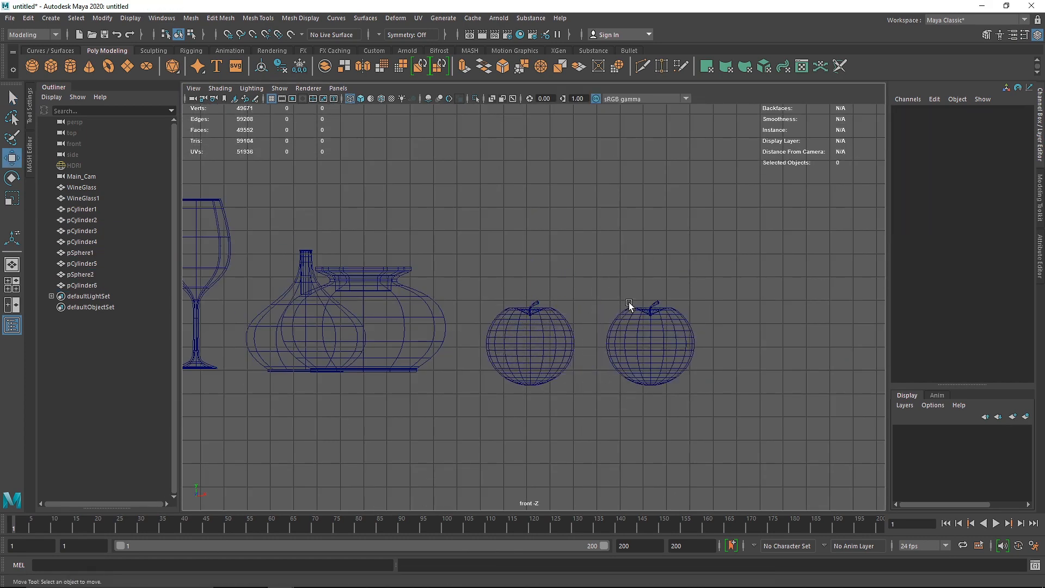
Step: Group the duplicated apple body with its stem and name the group Apple_1
left_click_drag(603, 270, 706, 408)
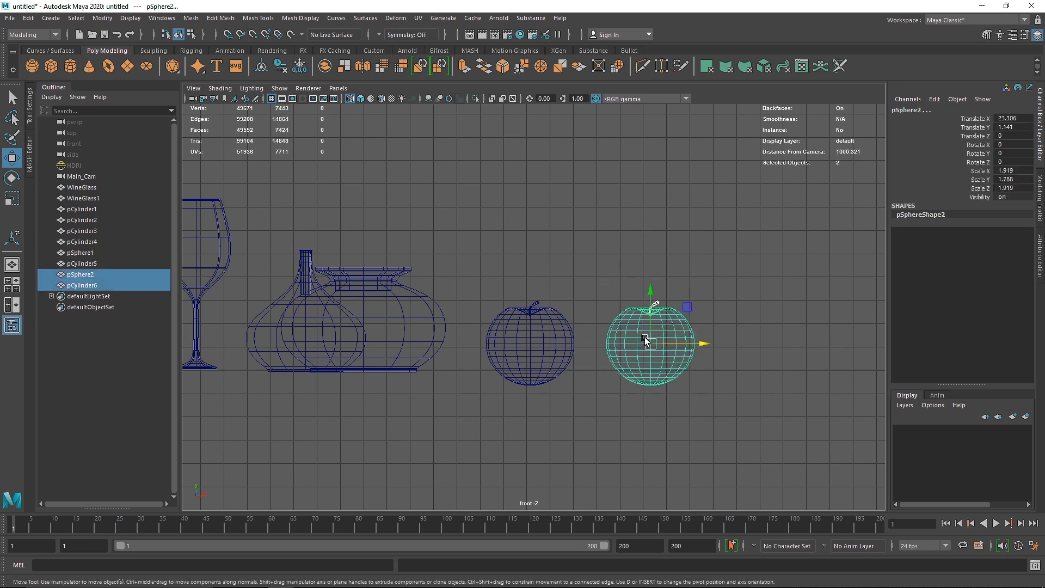
left_click(28, 18)
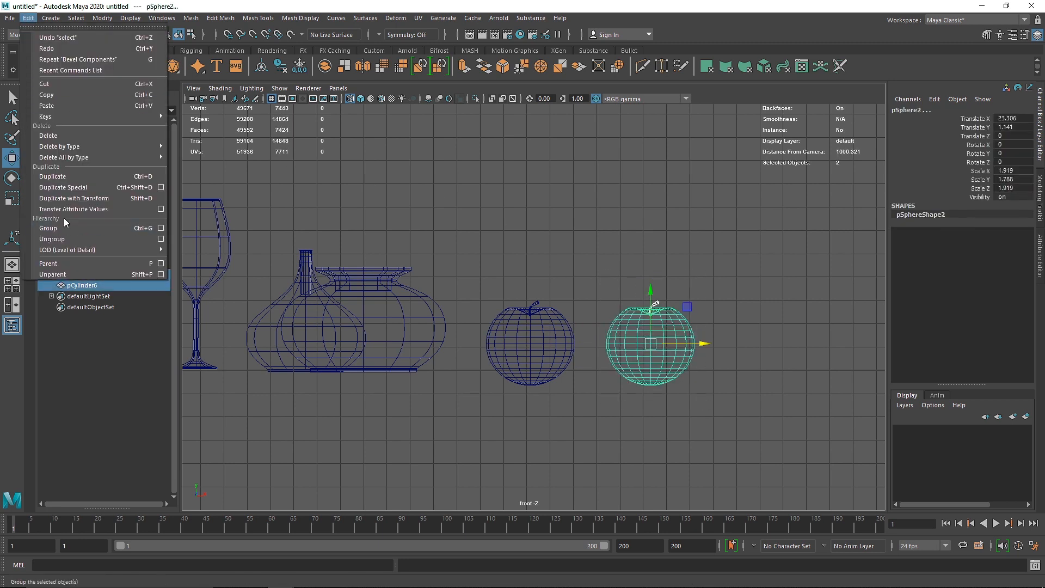
left_click(611, 225)
left_click_drag(619, 283, 707, 387)
key("ctrl+g")
double_click(79, 275)
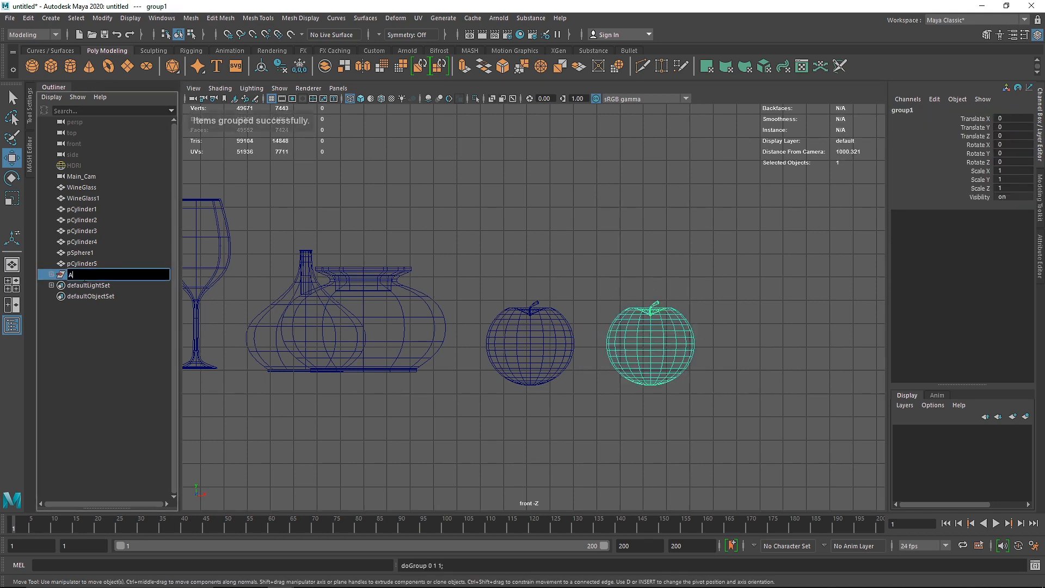
key("Return")
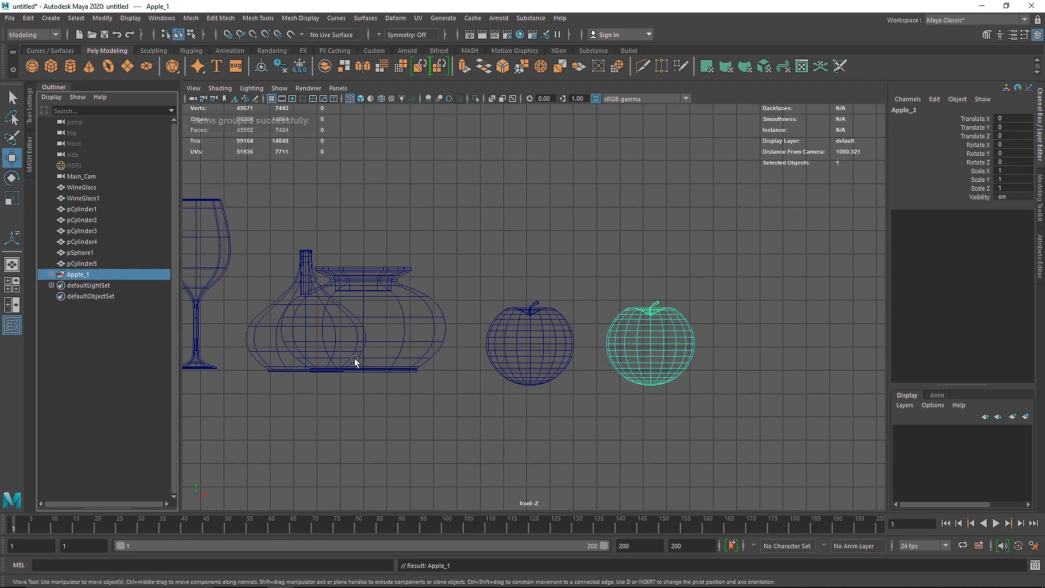
Step: Group the original apple body with its stem and name the group Apple_2
left_click_drag(496, 284, 571, 418)
key("ctrl+g")
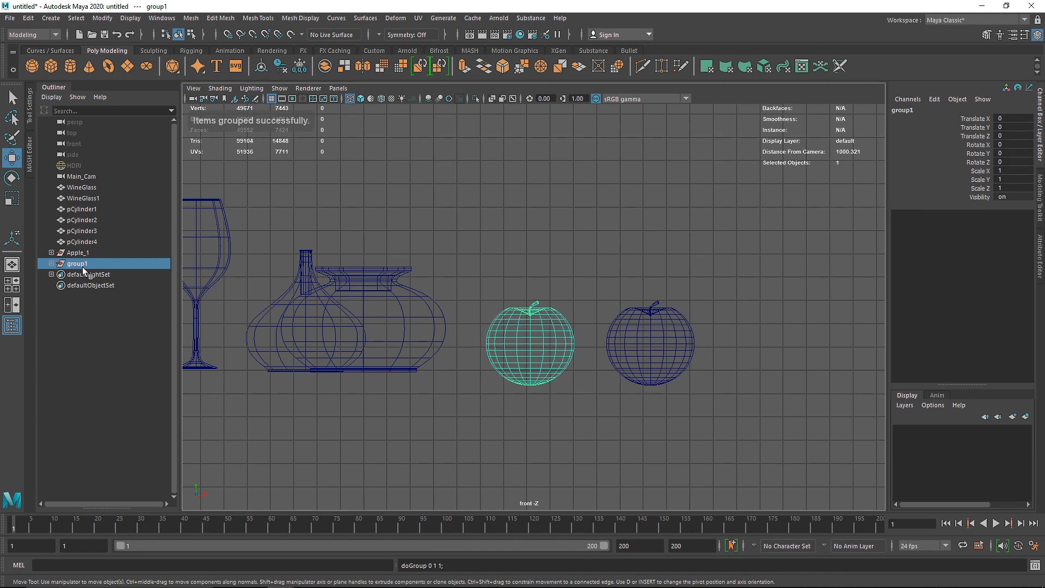
double_click(79, 264)
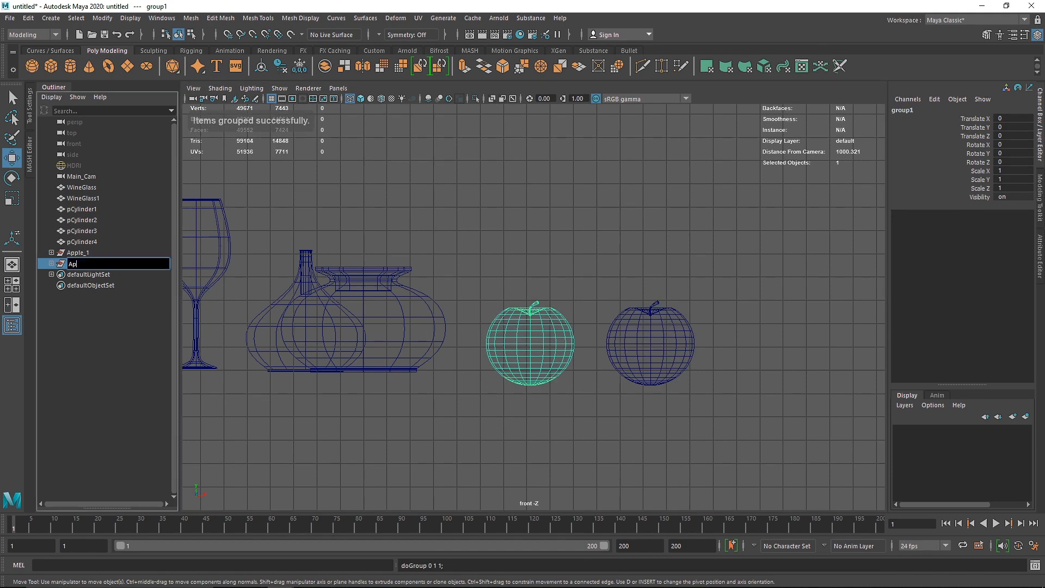
key("Return")
double_click(85, 266)
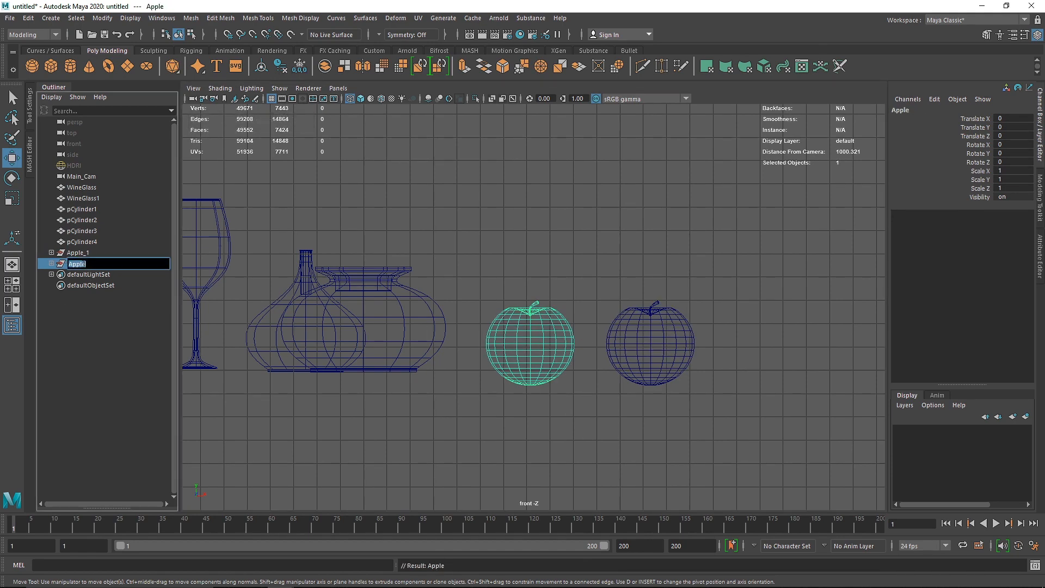
type("_2")
key("Return")
left_click(293, 444)
Step: Move the wide-mouthed round pot along X to about 12.48 and rename it OBJ_1
middle_click_drag(434, 417, 521, 425, "alt")
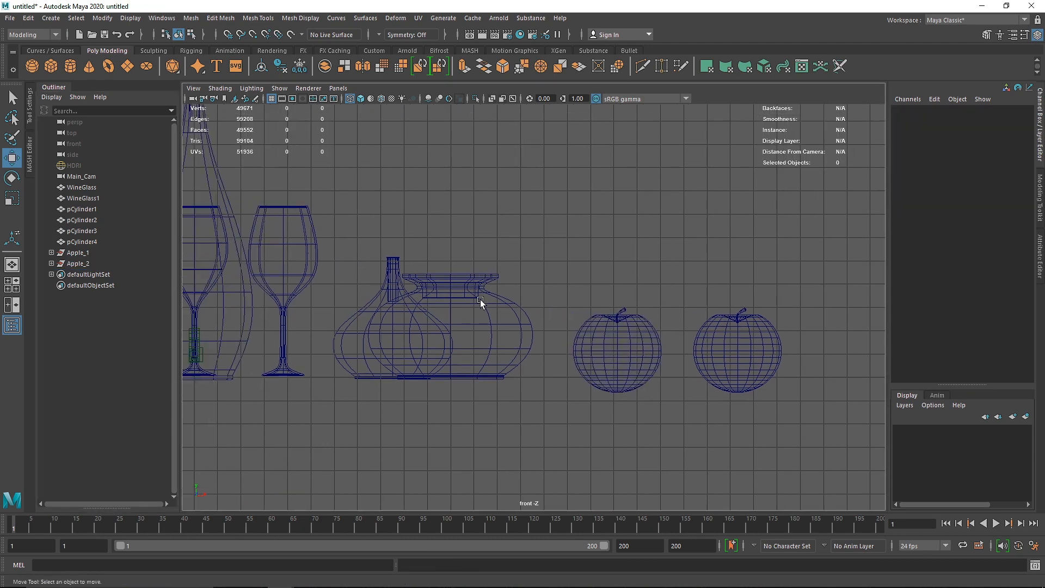
left_click(479, 298)
left_click_drag(498, 376, 534, 376)
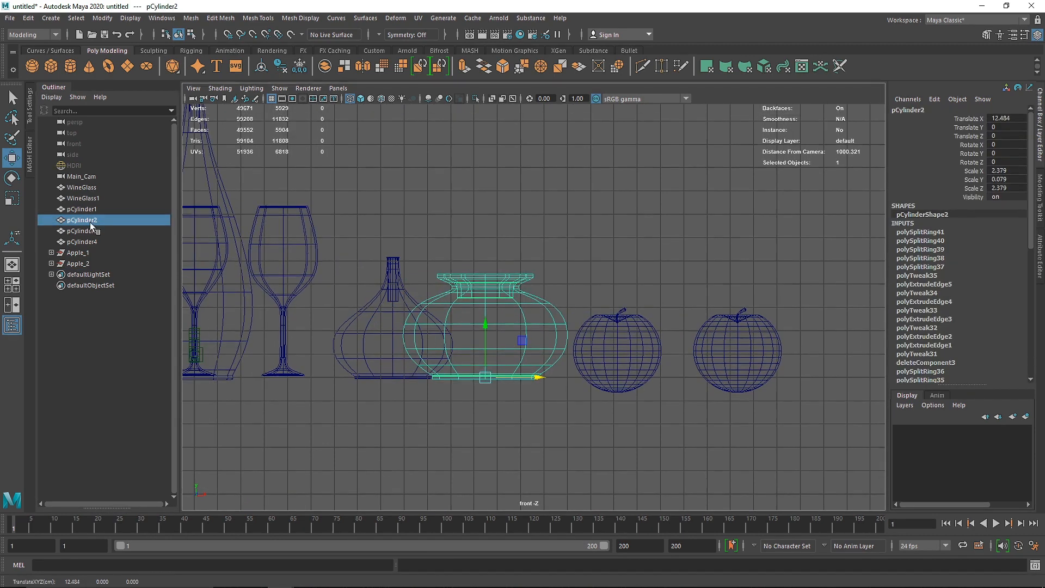
double_click(87, 220)
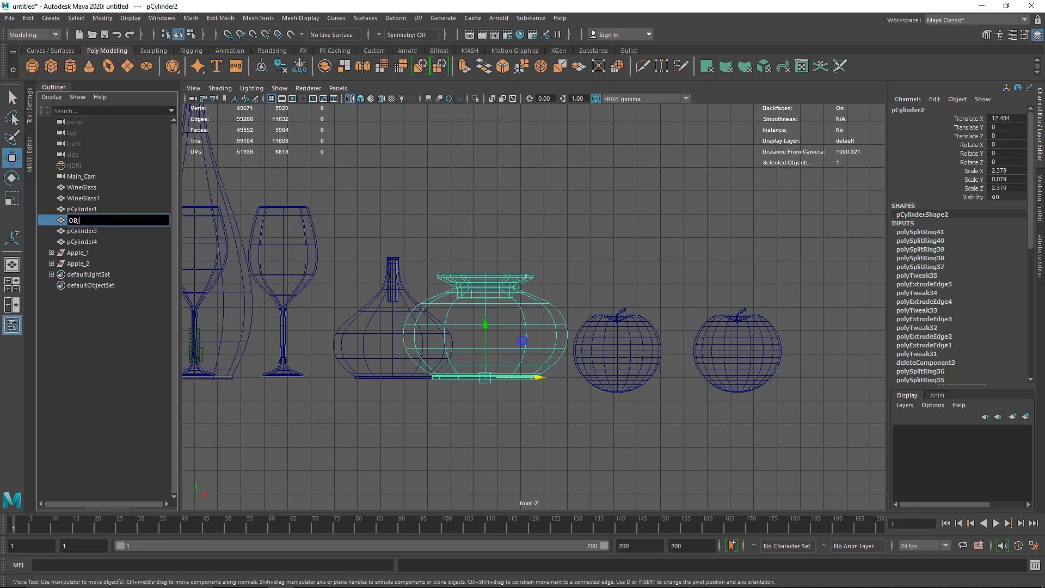
type("OBJ 1")
left_click(558, 224)
Step: Rename the small narrow-necked vessel pCylinder4 as Vase
left_click(396, 289)
middle_click_drag(346, 261, 388, 266, "alt")
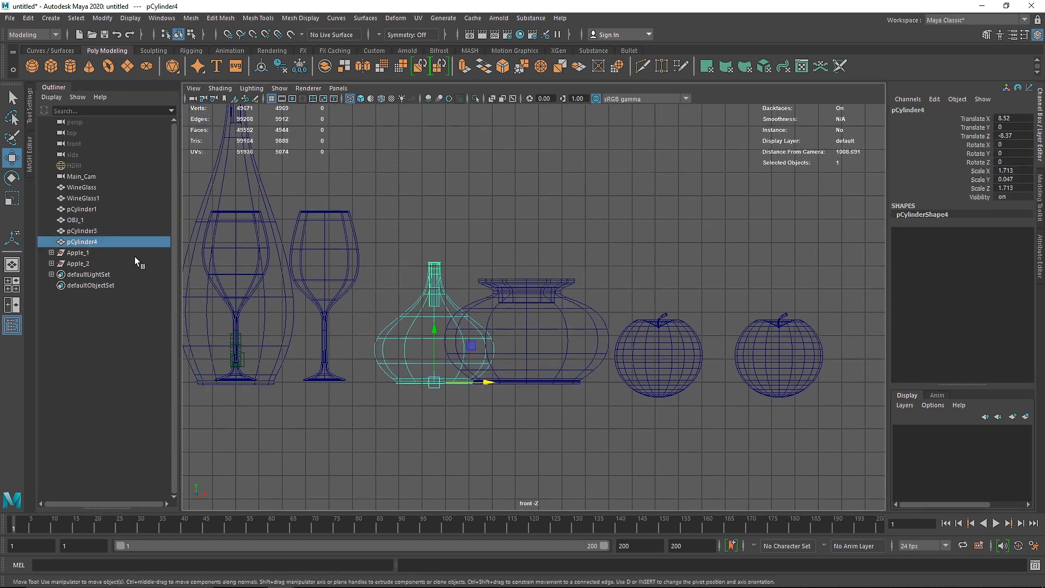
double_click(82, 241)
key("Return")
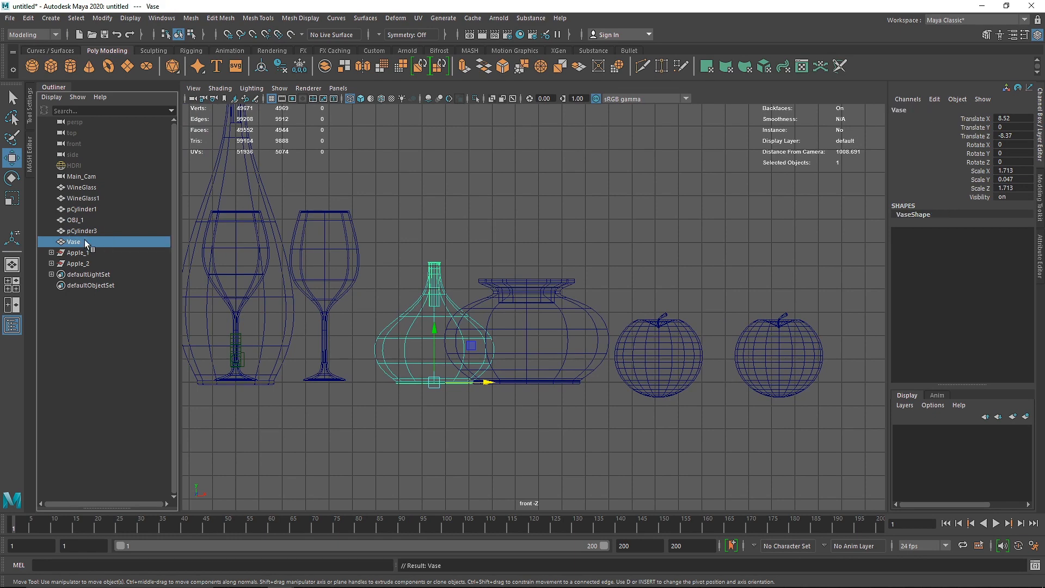
Step: Rename the tall slender vessel pCylinder3 as Bottle and the large cylindrical vessel pCylinder1 as Jar
middle_click_drag(260, 188, 424, 242, "alt")
middle_click_drag(72, 241, 82, 233)
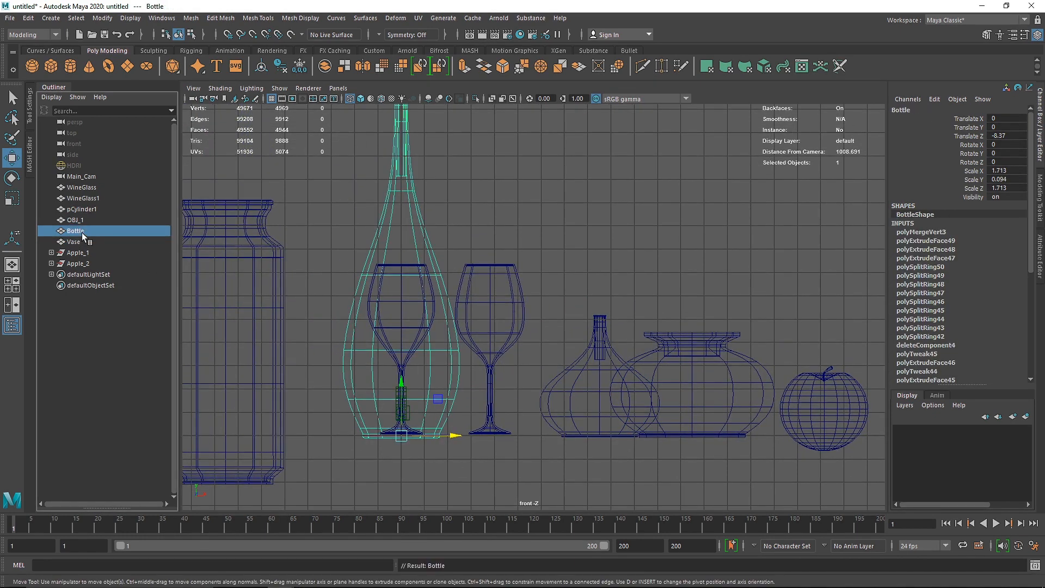
left_click(247, 253)
left_click(200, 244)
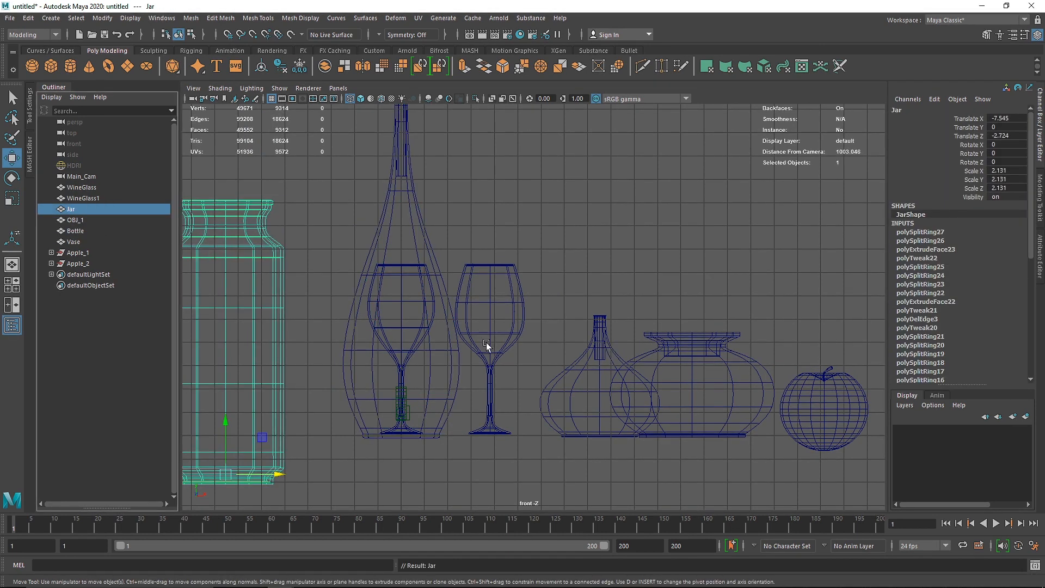
Step: Create a polygon plane under the objects in the perspective view and scale it uniformly to about 64.16
key("space")
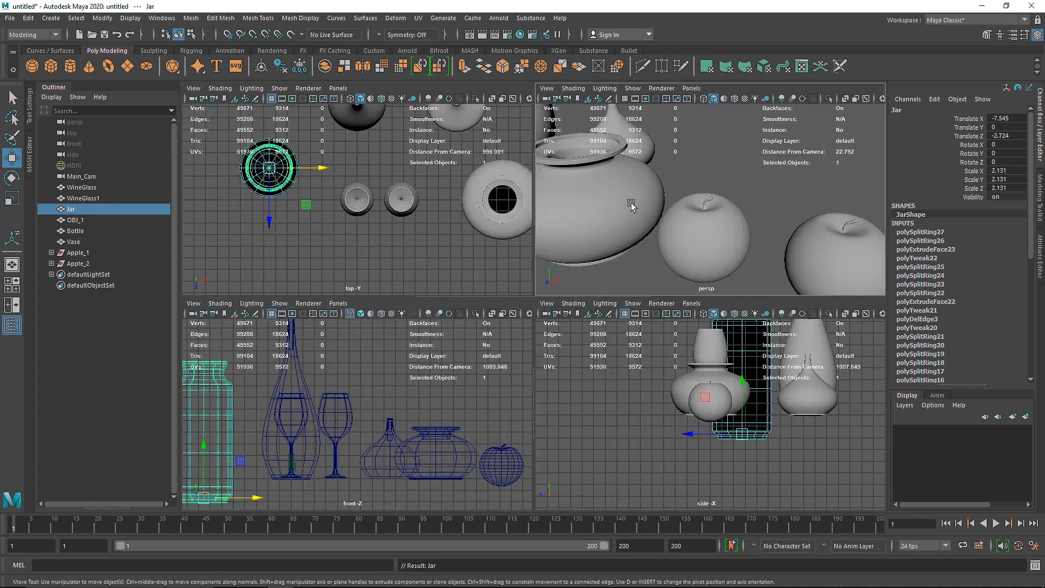
key("space")
left_click_drag(583, 318, 344, 192, "alt")
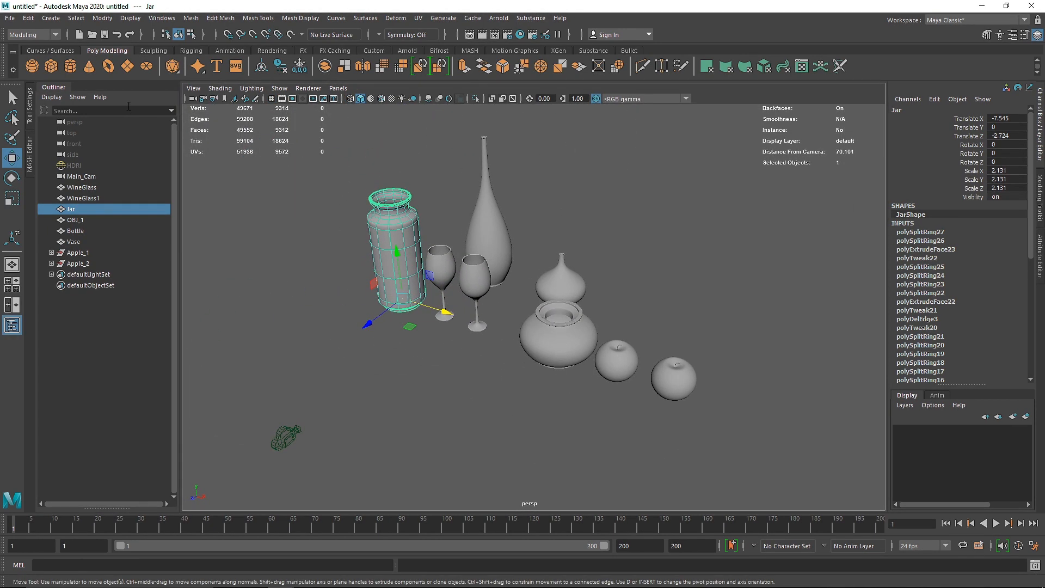
left_click(131, 69)
key("r")
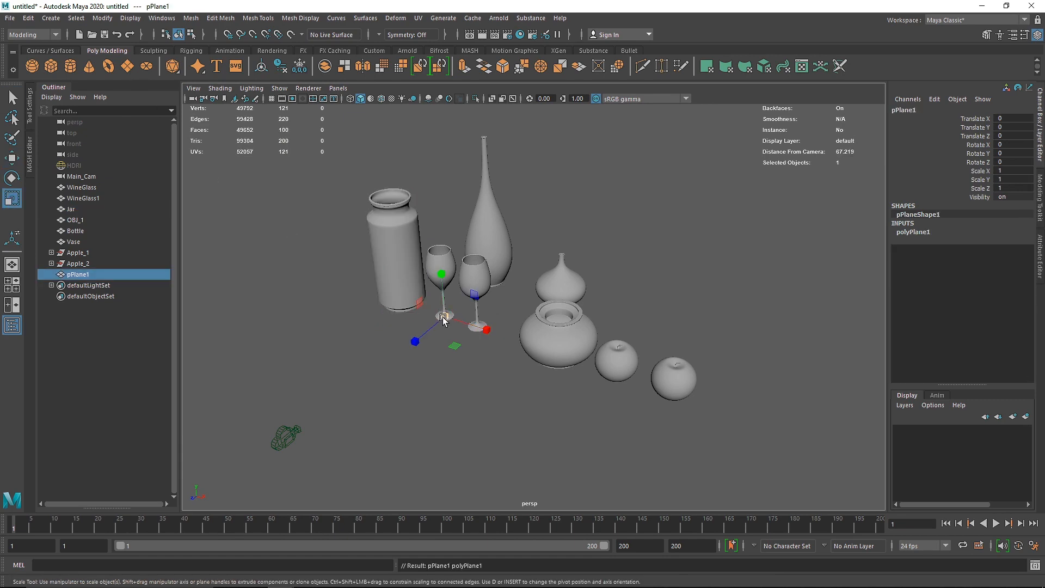
left_click_drag(444, 317, 903, 375)
right_click_drag(678, 366, 496, 338, "alt")
left_click_drag(497, 338, 463, 333, "alt")
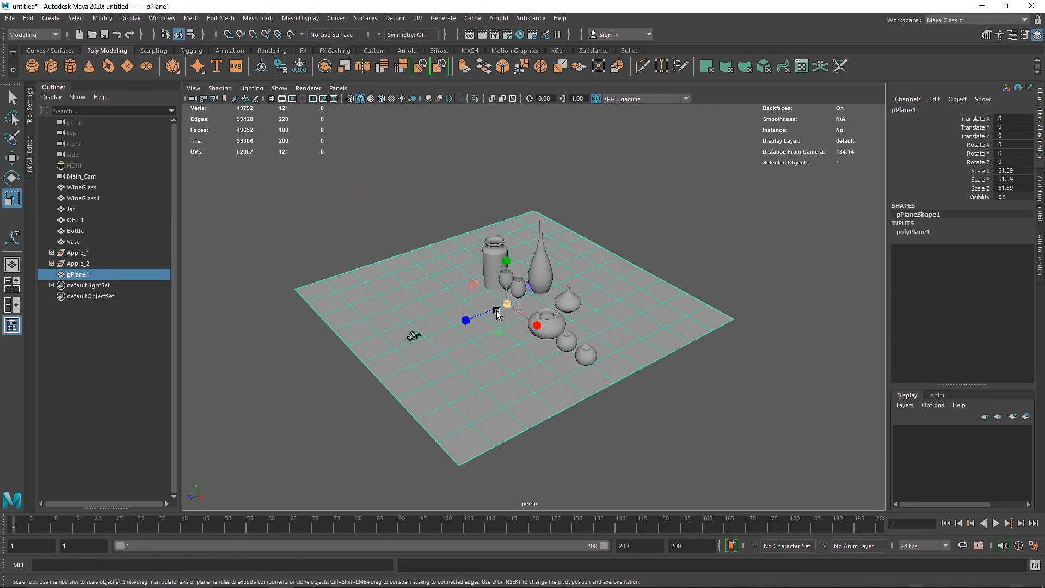
left_click_drag(507, 304, 700, 277)
Step: Set the plane's Subdivisions Width and Subdivisions Height to 1
left_click(920, 233)
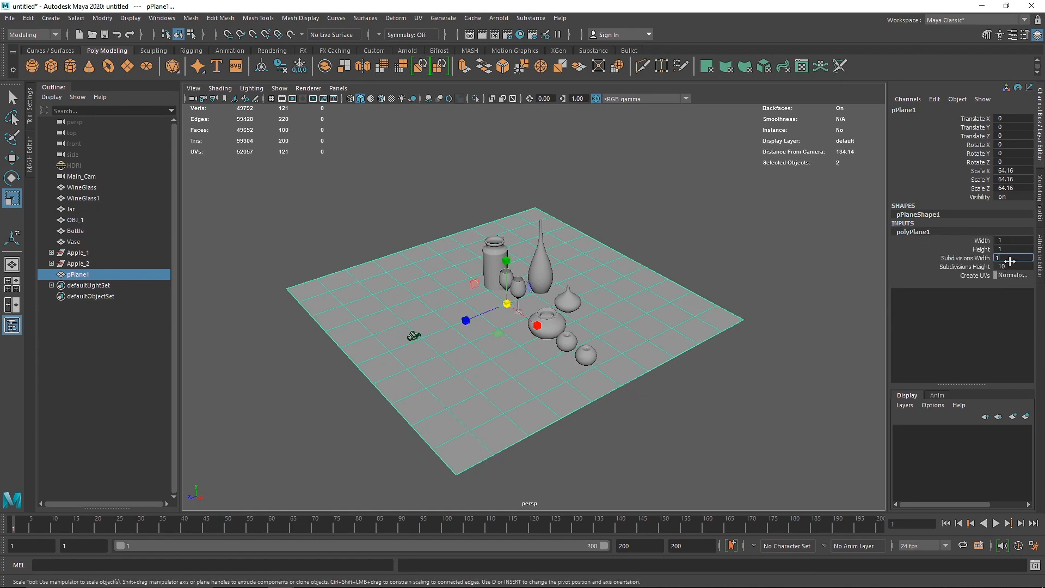
type("1")
left_click(730, 347)
Step: Extrude the plane's edge behind the bottle and vase upward about 39 units to form a back wall
left_click_drag(612, 332, 535, 327, "alt")
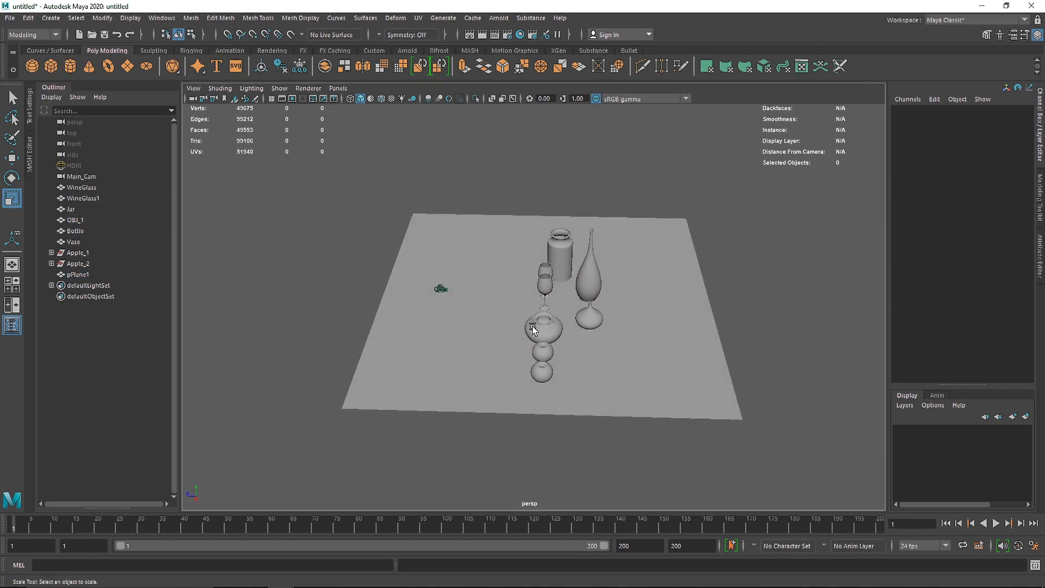
left_click(644, 280)
right_click_drag(645, 280, 646, 249)
left_click(699, 275)
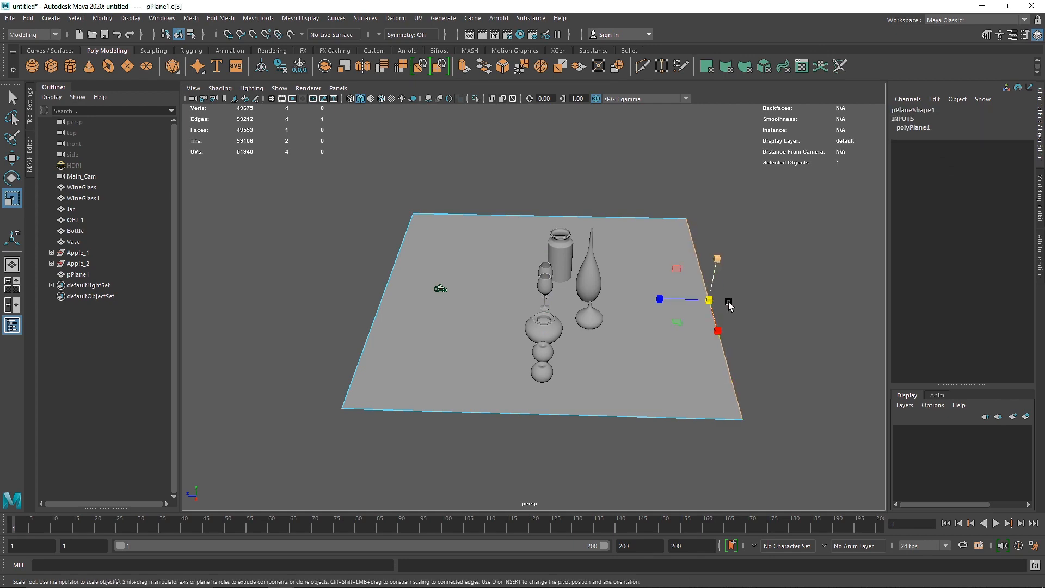
middle_click_drag(726, 303, 660, 308, "alt")
key("ctrl+e")
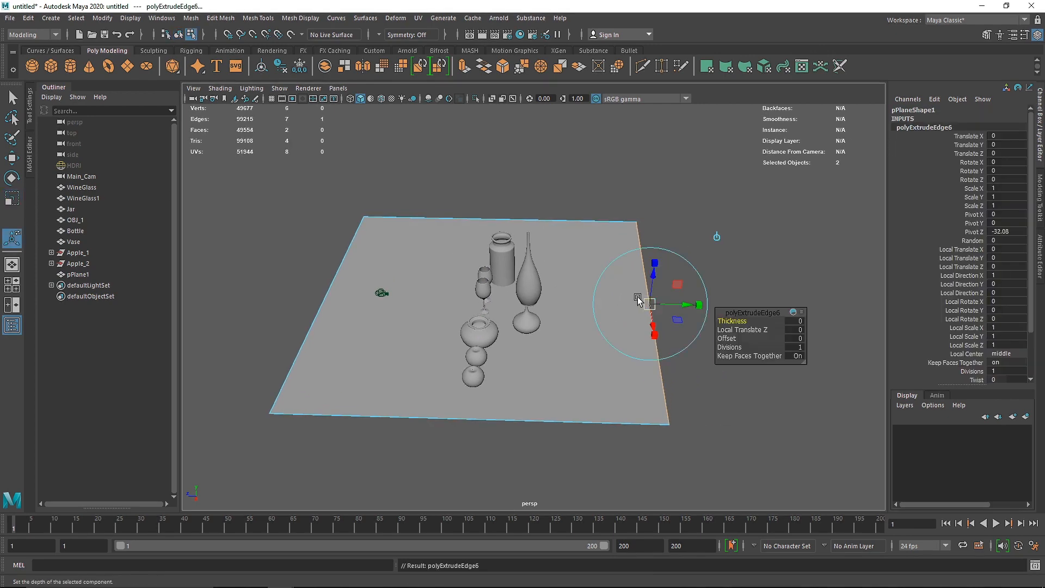
left_click_drag(636, 297, 653, 110, "alt")
middle_click_drag(642, 212, 619, 275, "alt")
left_click_drag(602, 197, 599, 138)
middle_click_drag(643, 191, 604, 222, "alt")
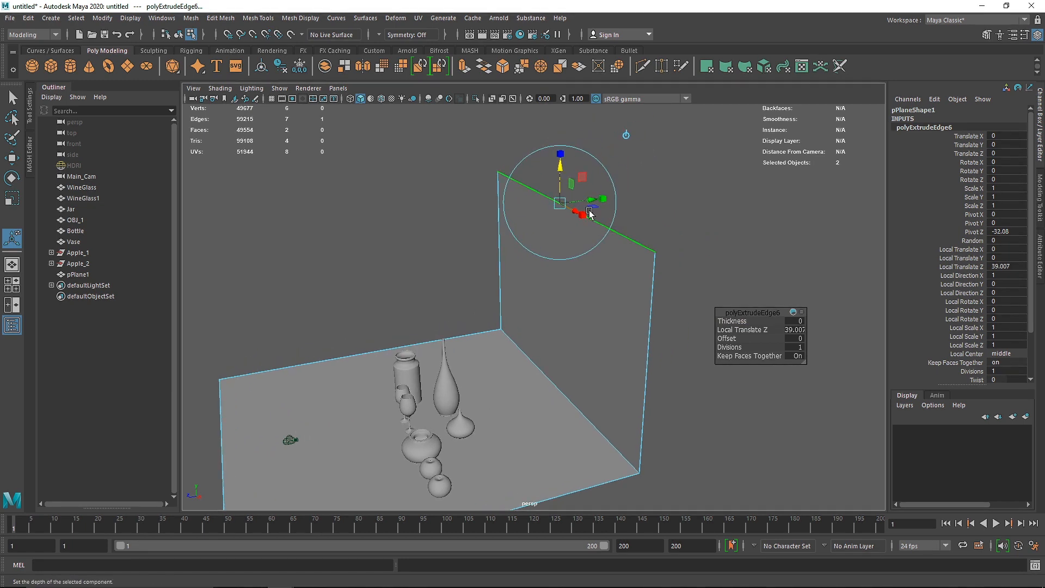
Step: Extrude the back wall's upper edge outward, away from the objects, by about 9.6 units
left_click_drag(527, 204, 609, 161)
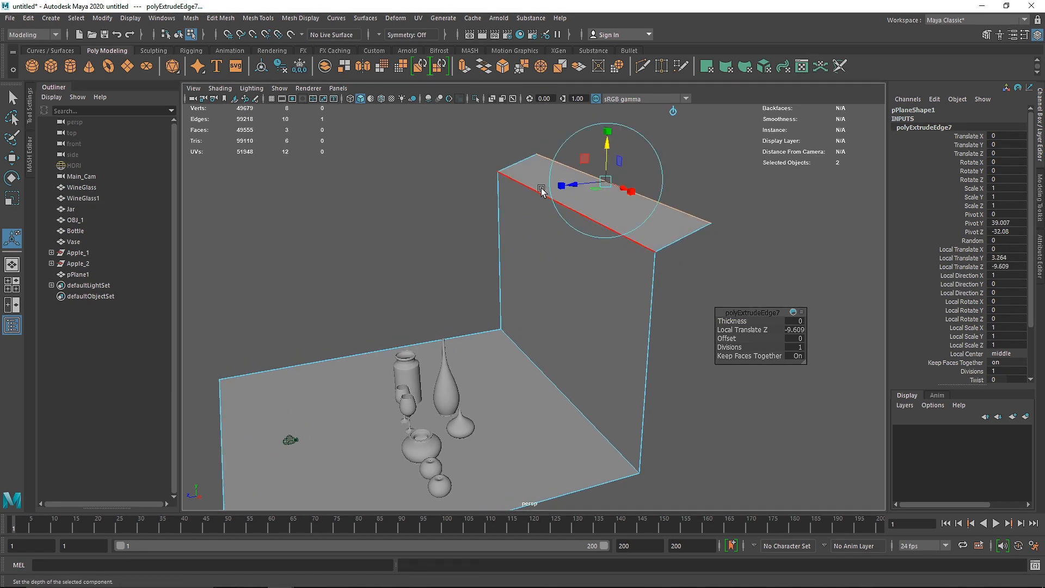
left_click(563, 359)
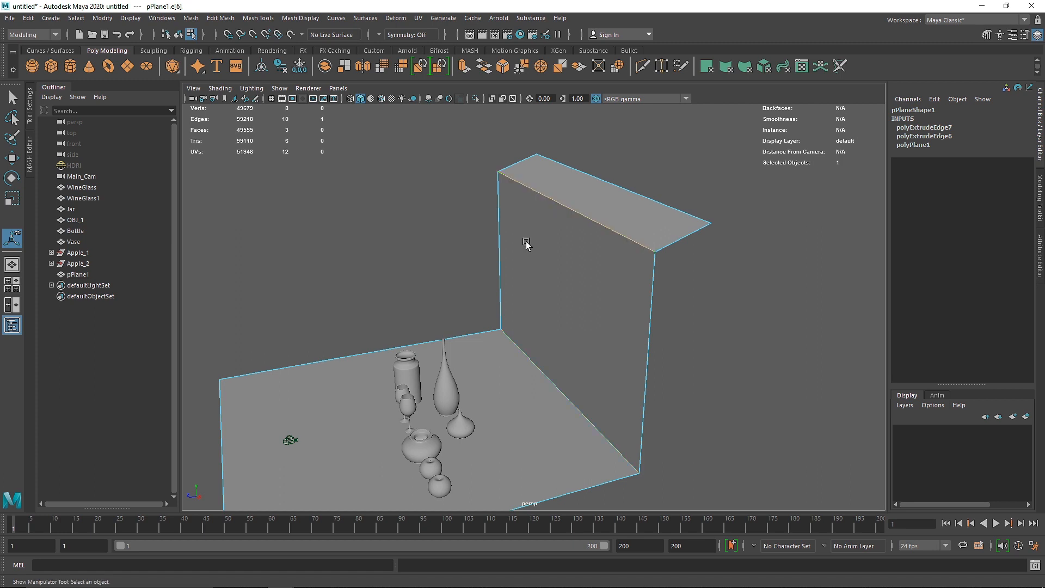
Step: Bevel the backdrop's floor-to-wall edge and upper wall edge with Fraction 1 and 12 Segments
left_click(583, 213)
left_click(503, 67)
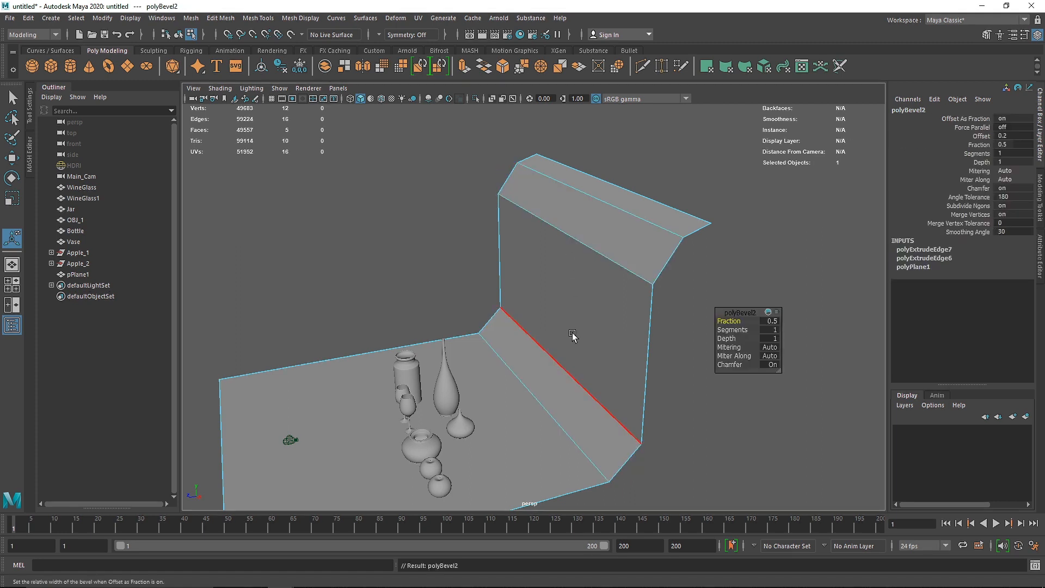
left_click_drag(734, 318, 802, 325)
right_click_drag(591, 237, 648, 208)
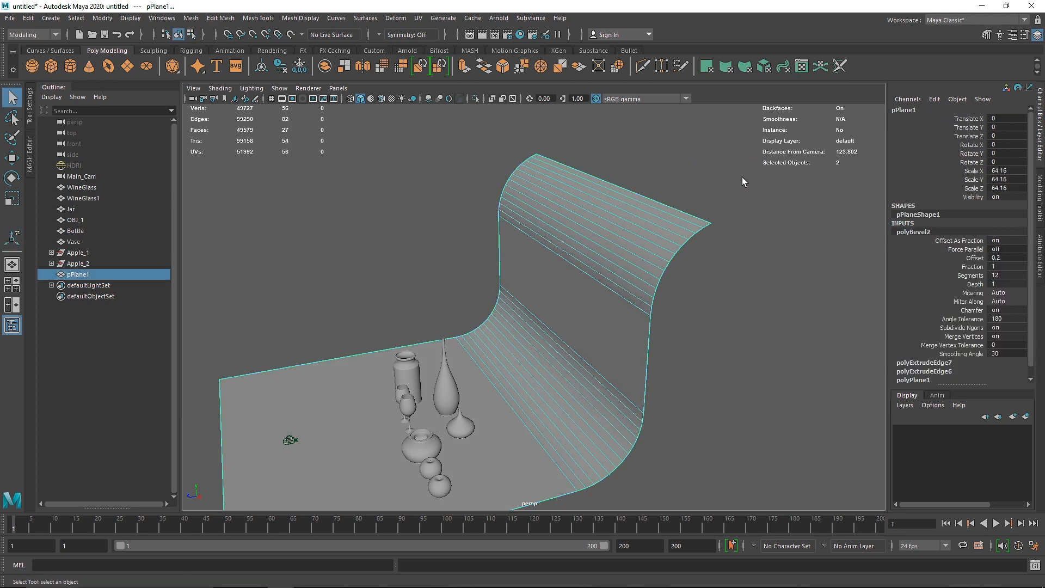
Step: Turn on smooth mesh preview for the curved backdrop
left_click(742, 177)
left_click(667, 246)
key("3")
left_click(348, 231)
Step: Scale the backdrop plane up slightly around the still-life objects
scroll(419, 305, "down", 4)
left_click_drag(419, 305, 502, 308, "alt")
left_click(503, 308)
key("r")
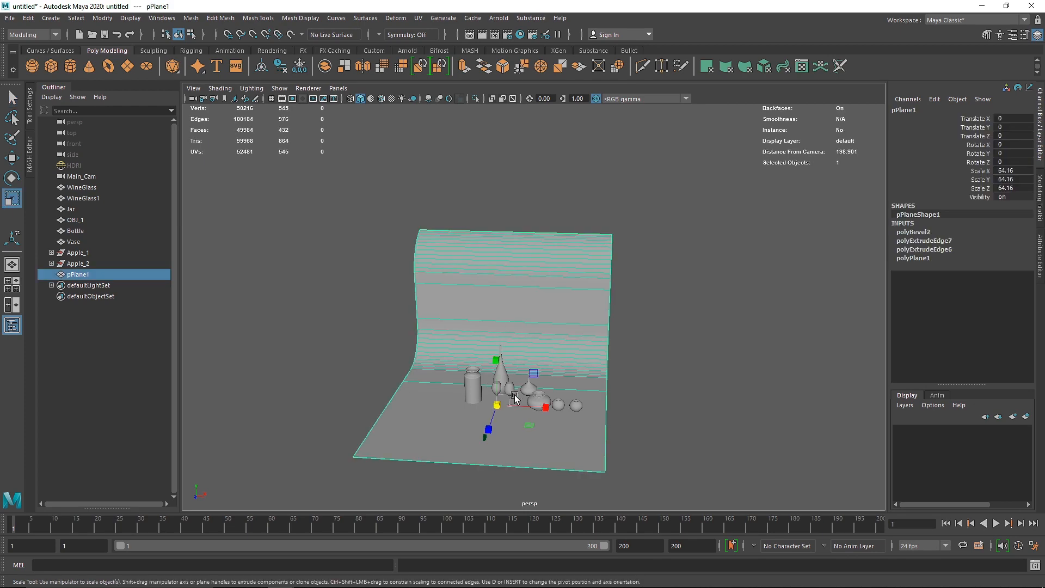
left_click_drag(507, 405, 449, 405)
key("w")
left_click(420, 317)
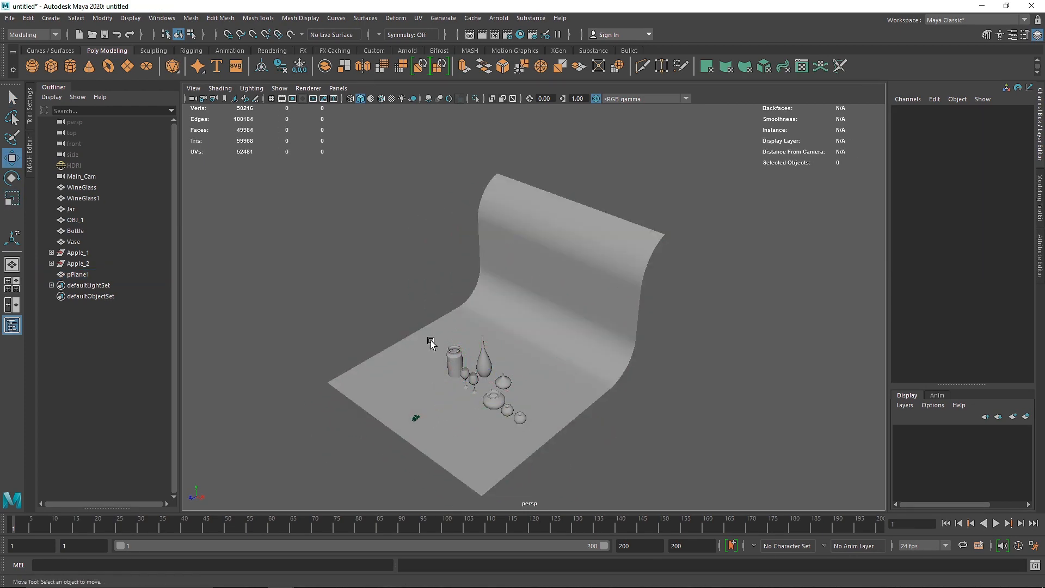
Step: Raise the jar in the front view to Translate Y about 2.086 so its base rests on the floor
left_click_drag(431, 344, 527, 287, "alt")
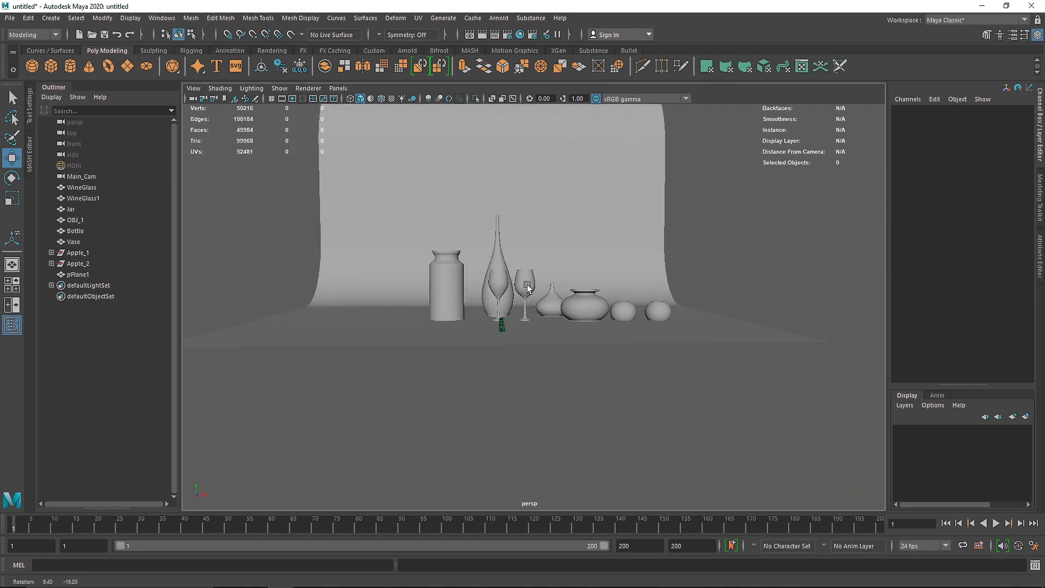
key("space")
key("space")
middle_click_drag(384, 388, 484, 354, "alt")
right_click_drag(484, 354, 484, 342, "alt")
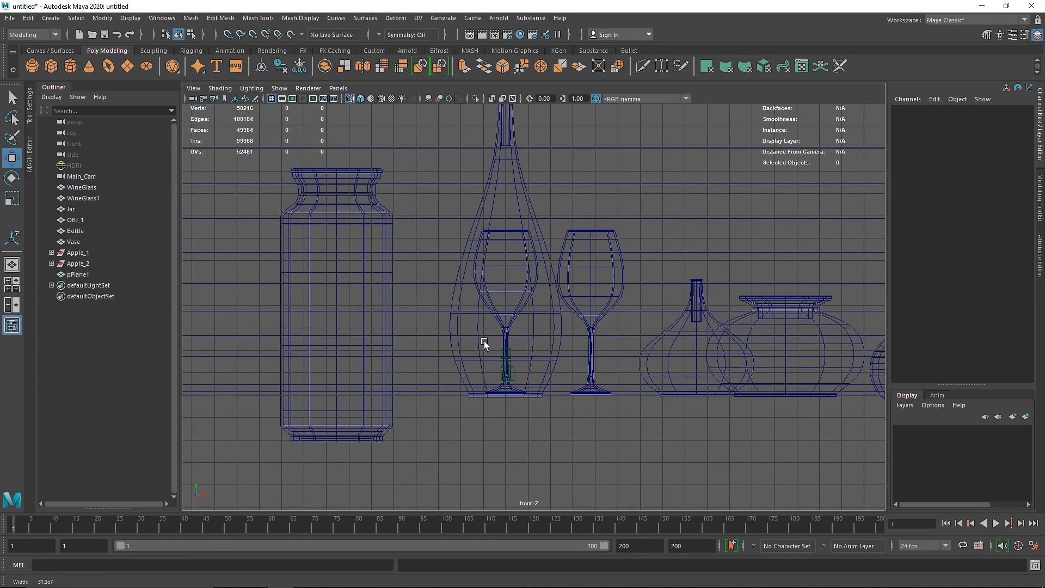
left_click(390, 331)
left_click_drag(338, 395, 343, 381)
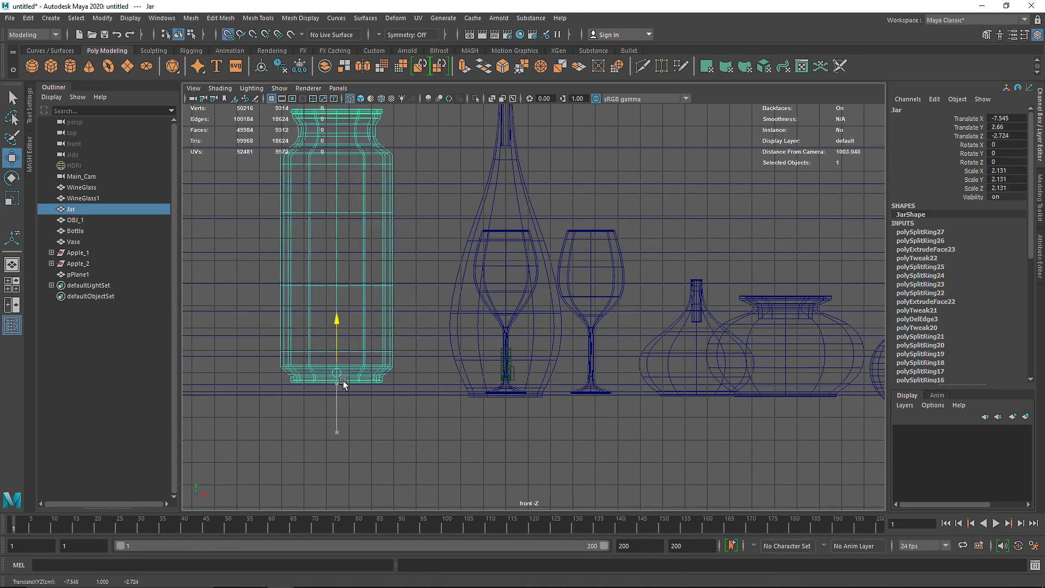
scroll(331, 400, "up", 2)
middle_click_drag(341, 391, 560, 307, "alt")
scroll(502, 321, "up", 7)
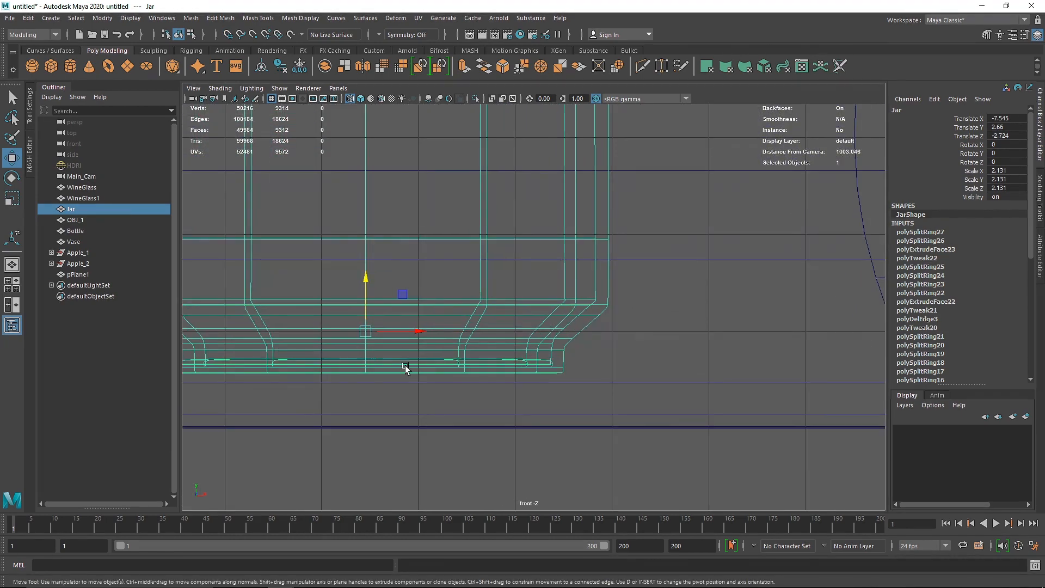
middle_click_drag(406, 367, 531, 304, "alt")
left_click_drag(491, 253, 612, 312)
Step: Move the jar sideways closer to the bottle, to Translate X about -5.282
scroll(626, 295, "down", 8)
middle_click_drag(628, 293, 537, 335, "alt")
left_click_drag(483, 355, 542, 362)
middle_click_drag(590, 360, 469, 372, "alt")
middle_click_drag(694, 388, 542, 370, "alt")
Step: Raise the bottle to Translate Y about 0.086 so its base sits on the floor line
scroll(374, 370, "up", 8)
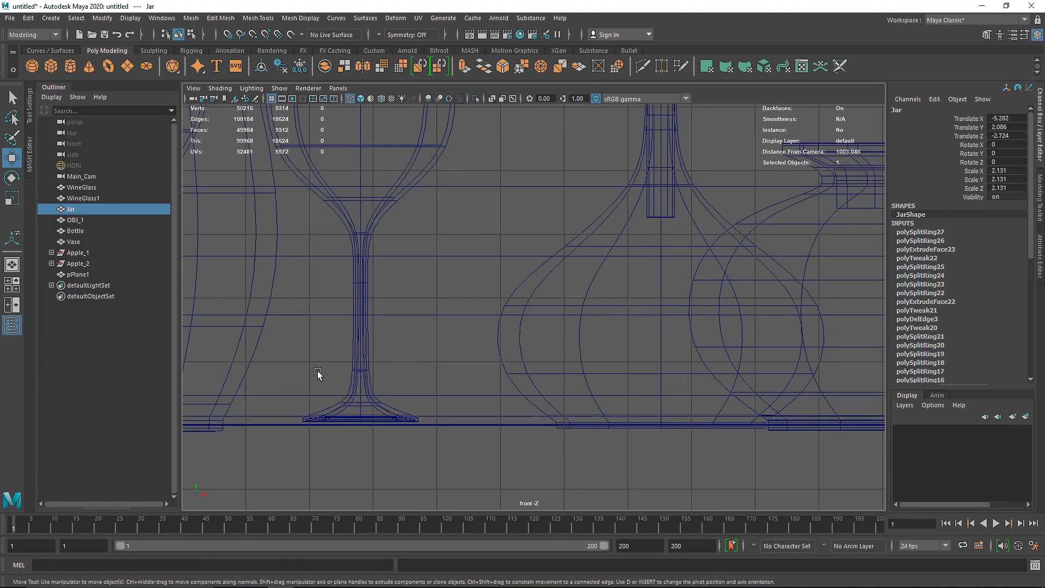
middle_click_drag(289, 373, 588, 305, "alt")
left_click(553, 320)
left_click(499, 306)
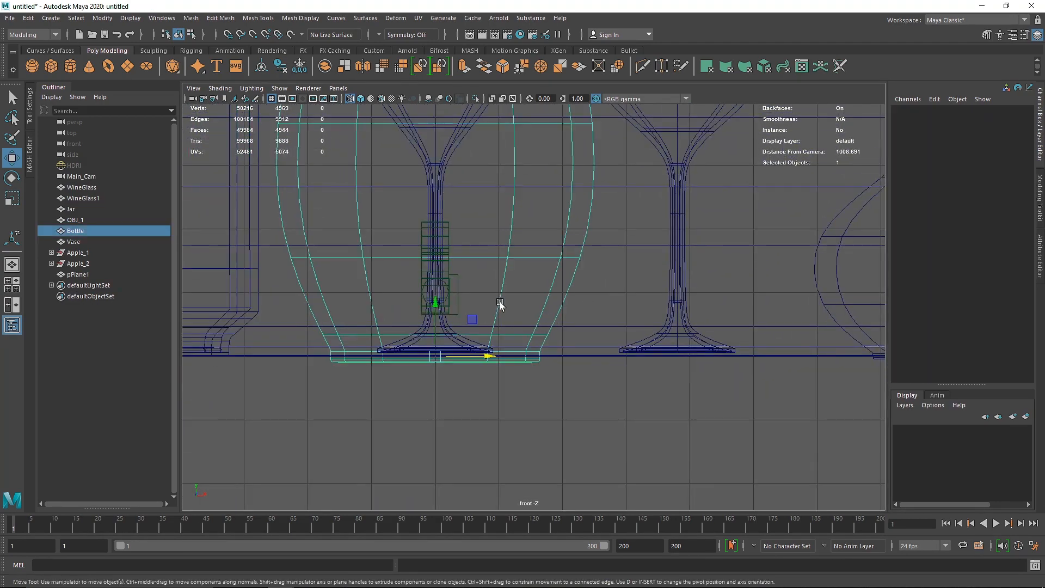
left_click_drag(435, 306, 436, 300)
Step: Select both wine glasses and lower them slightly onto the floor line
left_click(452, 337)
left_click(663, 326, "shift")
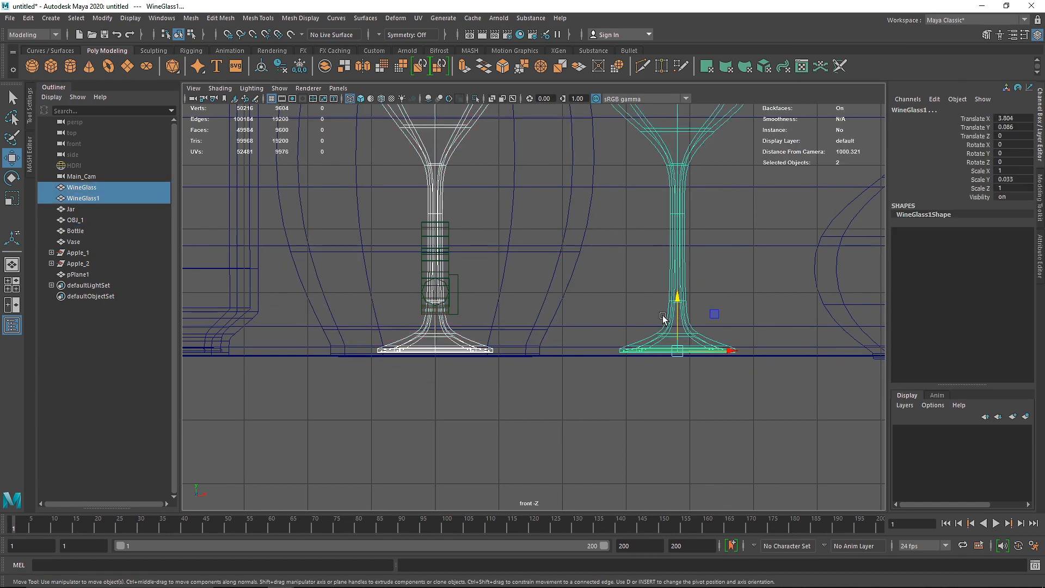
left_click_drag(677, 301, 677, 304)
Step: Raise the vase and the pot slightly so their bases rest on the floor line
middle_click_drag(849, 289, 504, 272, "alt")
left_click(634, 274)
left_click_drag(634, 289, 633, 285)
middle_click_drag(762, 296, 321, 295, "alt")
left_click(381, 294)
left_click_drag(447, 289, 446, 284)
Step: Raise the Apple_2 group to Translate Y about 0.65 and the Apple_1 group to about 0.675, onto the floor
left_click(612, 257)
key("Up")
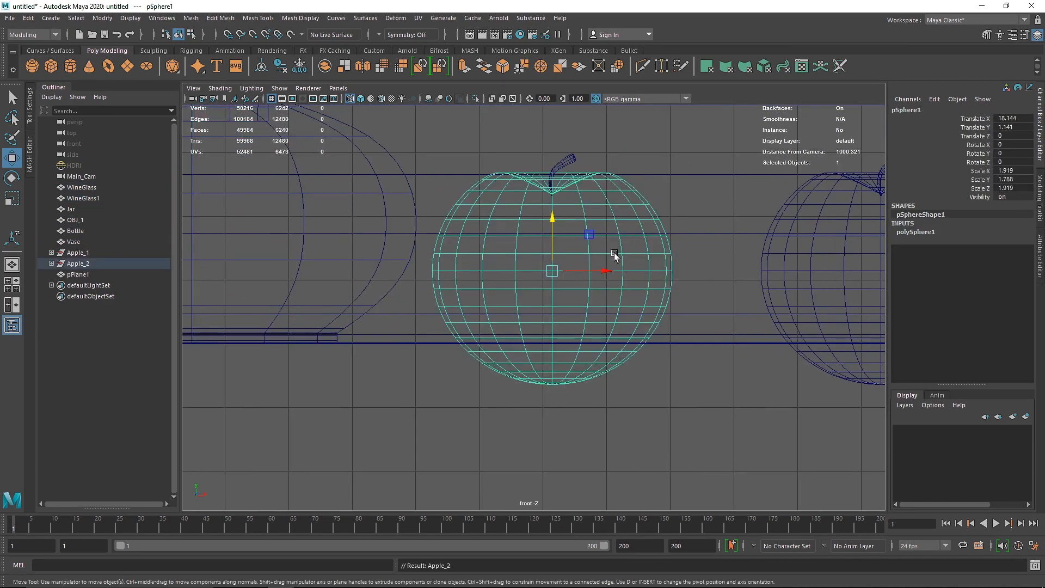
left_click_drag(553, 244, 561, 202)
middle_click_drag(816, 278, 437, 278, "alt")
left_click(599, 258)
key("Up")
left_click_drag(503, 239, 511, 197)
Step: Move the bottle forward in the wireframe top view, nearer to the wine glasses
key("space")
key("space")
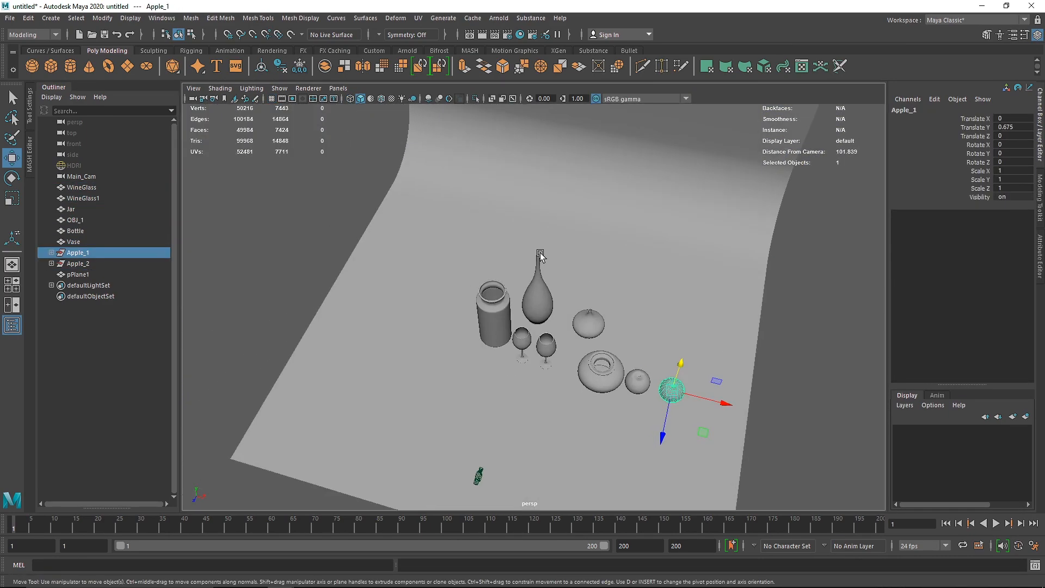
key("space")
key("space")
right_click_drag(533, 222, 384, 217, "alt")
key("4")
right_click_drag(564, 267, 513, 270, "alt")
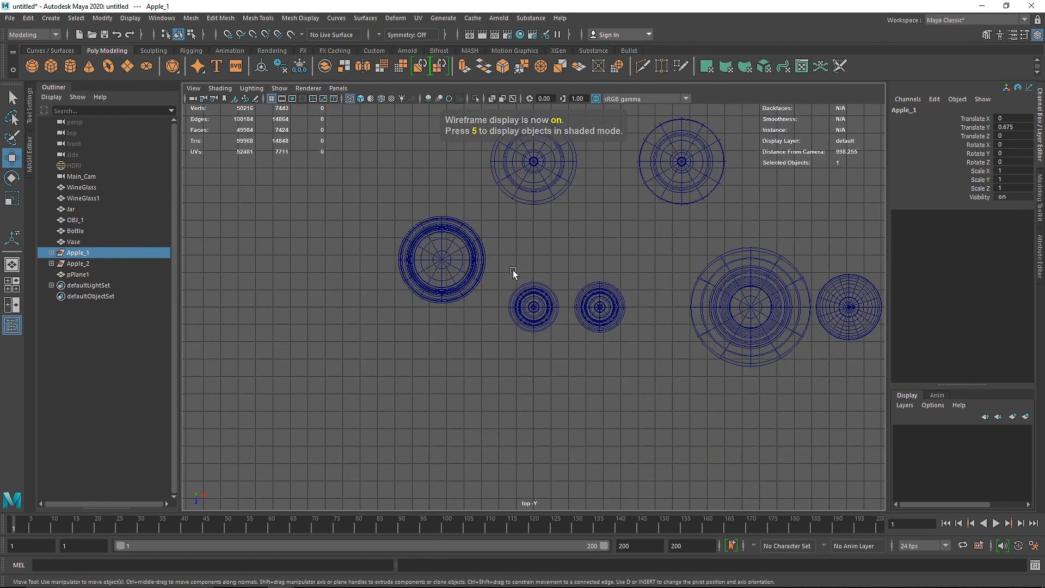
middle_click_drag(490, 276, 434, 311, "alt")
left_click(495, 205)
left_click_drag(471, 233, 450, 301)
Step: Move the jar forward to Translate Z about -1.691 and sideways toward the bottle and wine glasses
left_click(427, 294)
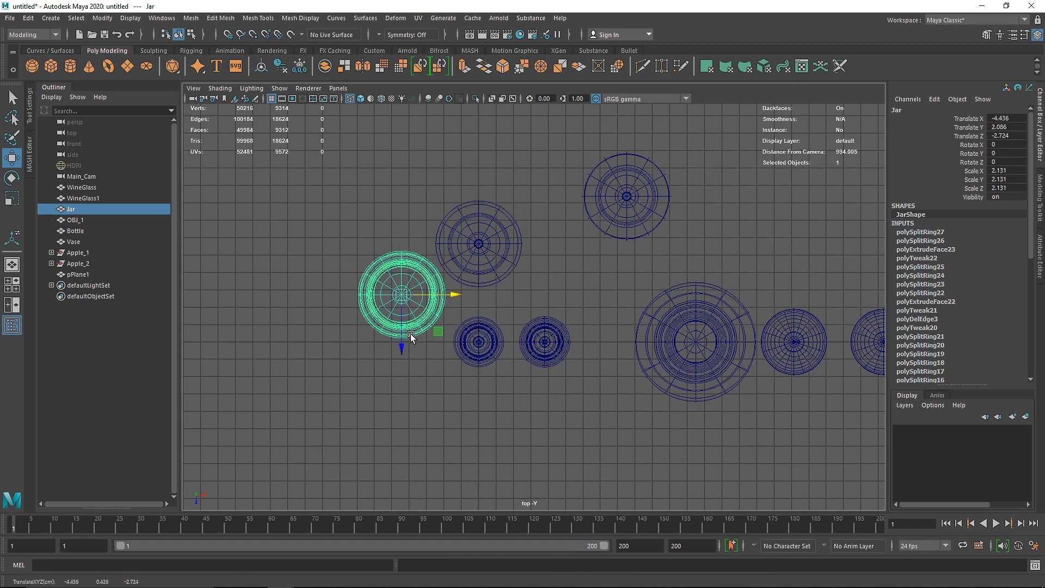
mouse_move(401, 344)
left_mouse_down()
mouse_move(402, 381)
mouse_move(404, 356)
left_mouse_up()
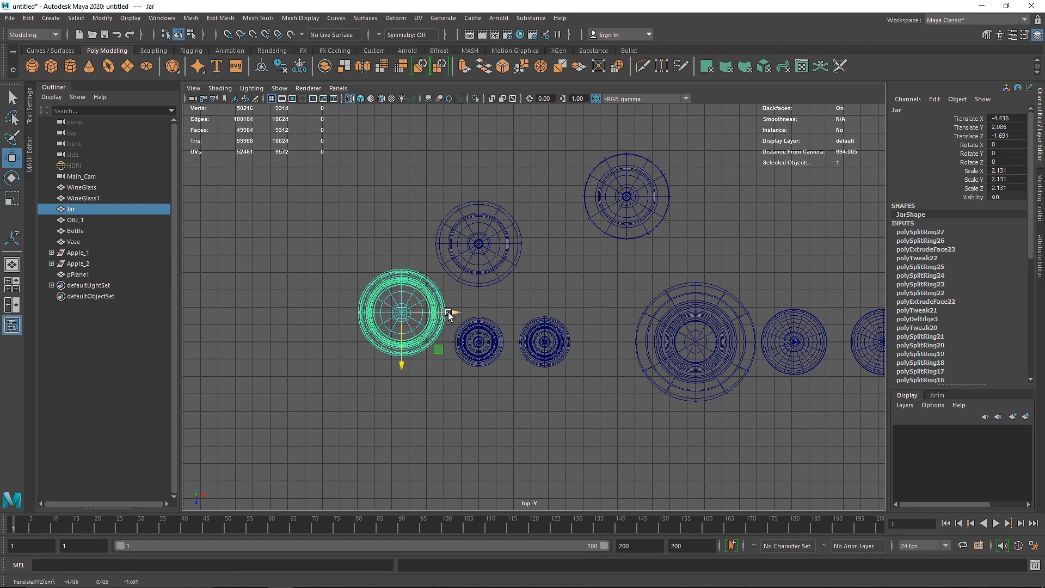
left_click_drag(448, 312, 486, 309)
Step: Place the bottle behind the wine glasses at about Translate X 0.823 and Translate Z -4.167
left_click(495, 279)
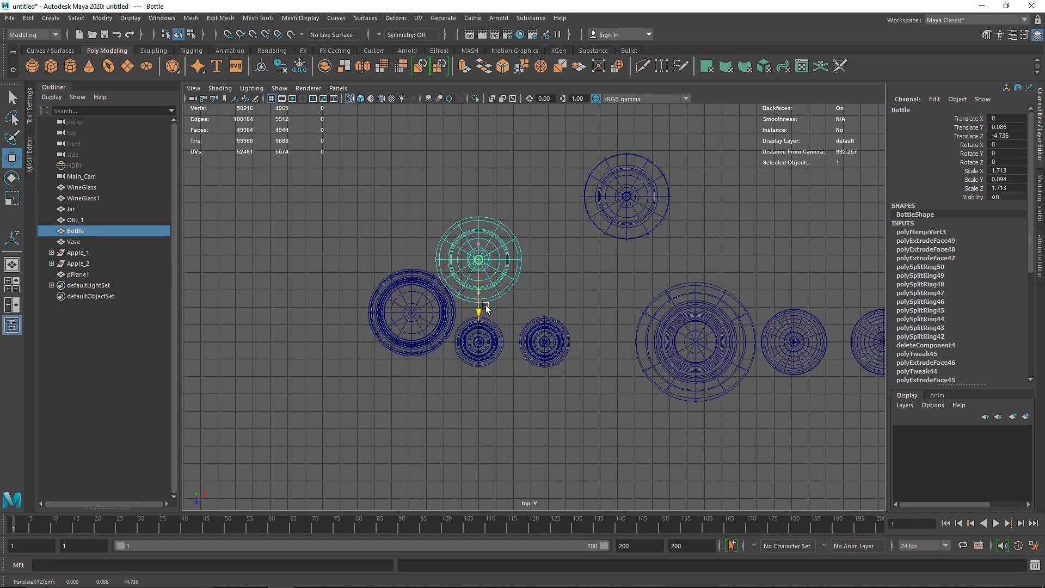
scroll(469, 309, "up", 5)
scroll(470, 294, "up", 2)
left_click_drag(483, 215, 499, 216)
left_click_drag(442, 268, 443, 288)
left_click_drag(478, 234, 490, 235)
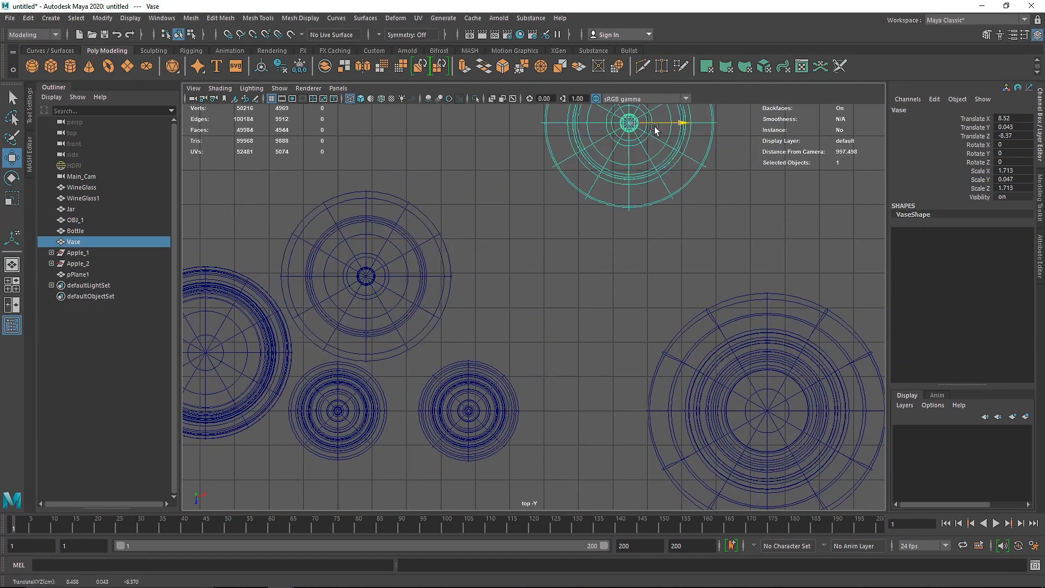
Step: Move the pot closer to the bottle, behind the wine glasses, in the top view
key("alt+Tab")
key("alt+Tab")
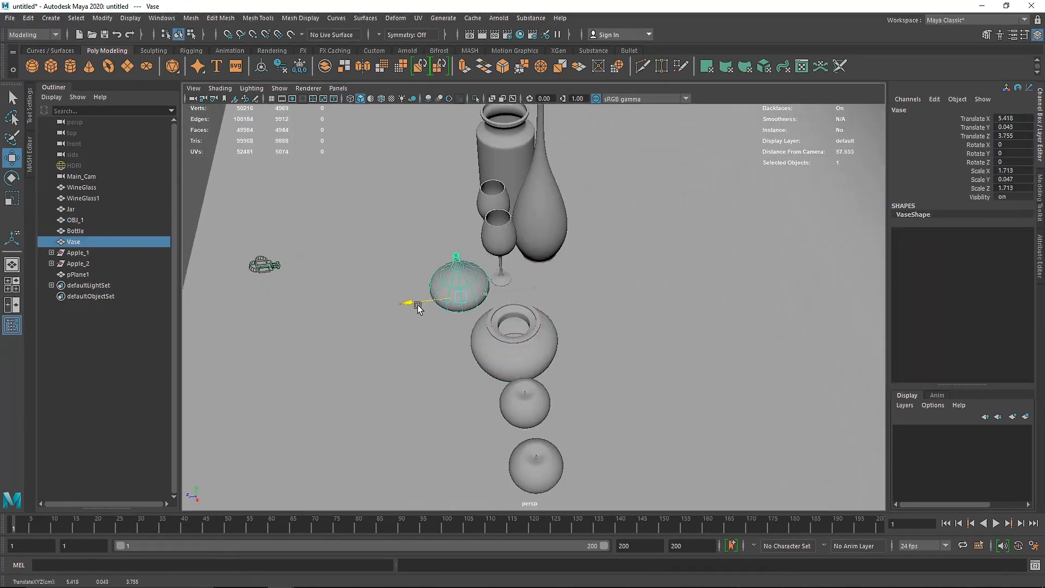
left_click(551, 345)
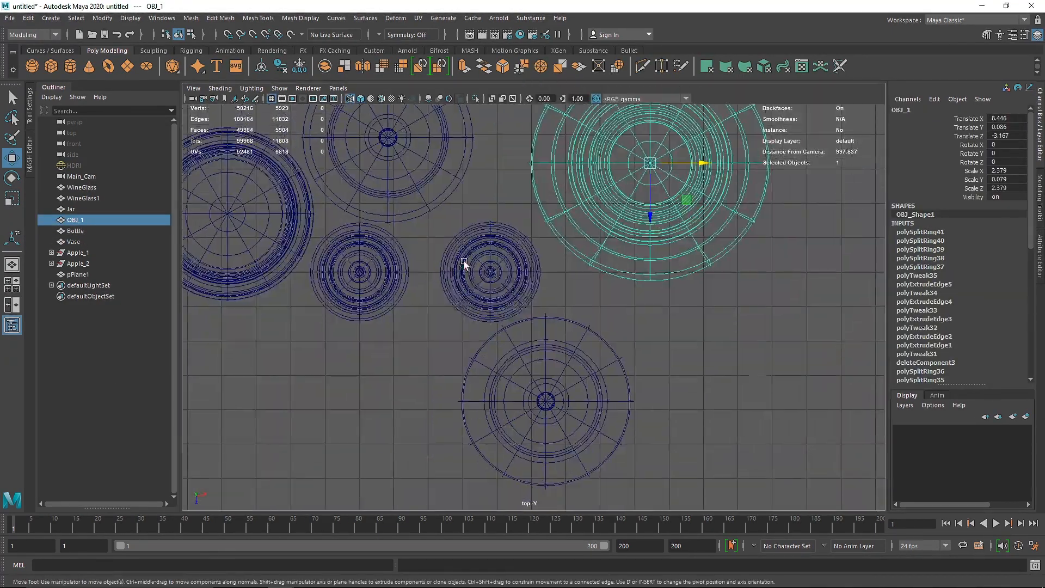
left_click(641, 202)
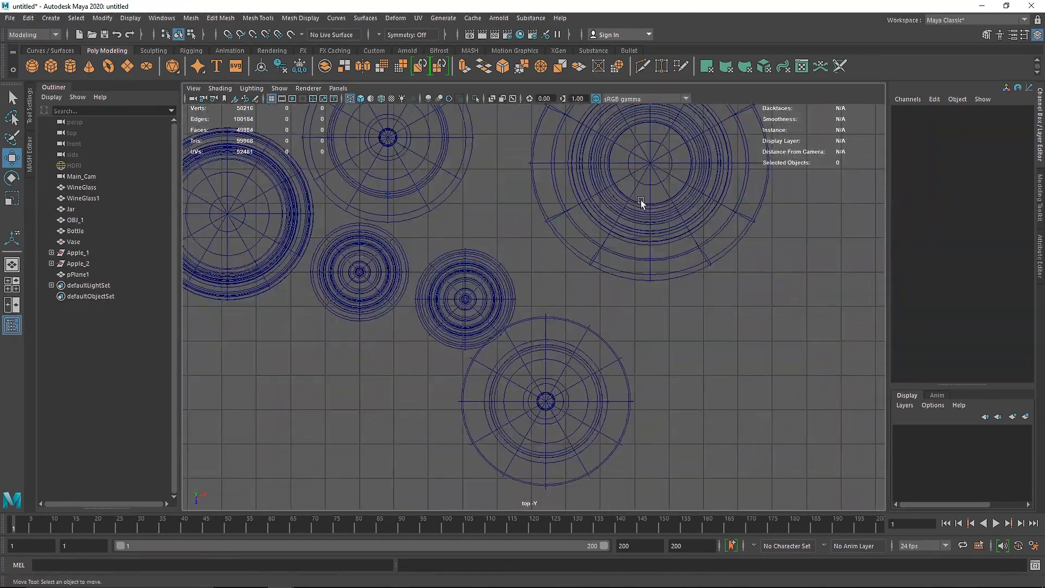
left_click(641, 201)
left_click_drag(655, 167, 600, 183)
middle_click_drag(601, 183, 618, 155, "alt")
Step: Move the vase in front of the jar, to about Translate X -2.477 and Translate Z 3.296
left_click(483, 271)
left_click(572, 379)
middle_click_drag(571, 379, 669, 354, "alt")
left_click_drag(669, 353, 397, 338)
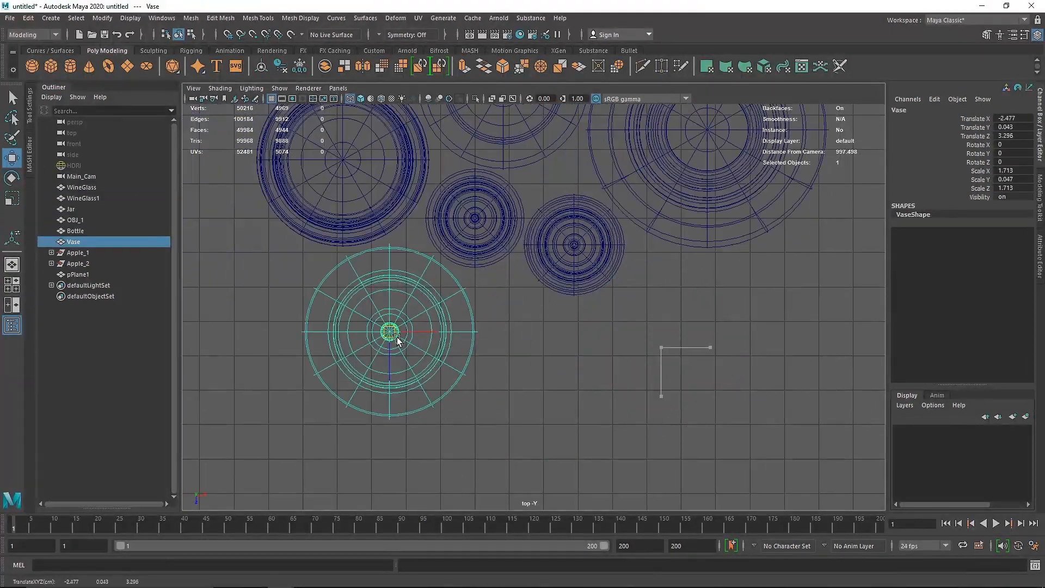
Step: Move Apple_2 to about X -12.487, Z 2.958 and Apple_1 to about X -13.758, Z 2.144, in front of the pot
middle_click_drag(762, 305, 426, 336, "alt")
left_click(678, 289)
left_click_drag(649, 270, 309, 351)
middle_click_drag(378, 343, 406, 392, "alt")
left_click(819, 314)
left_click_drag(820, 317, 439, 370)
Step: Examine the spacing of the arranged objects in the perspective and top views
key("space")
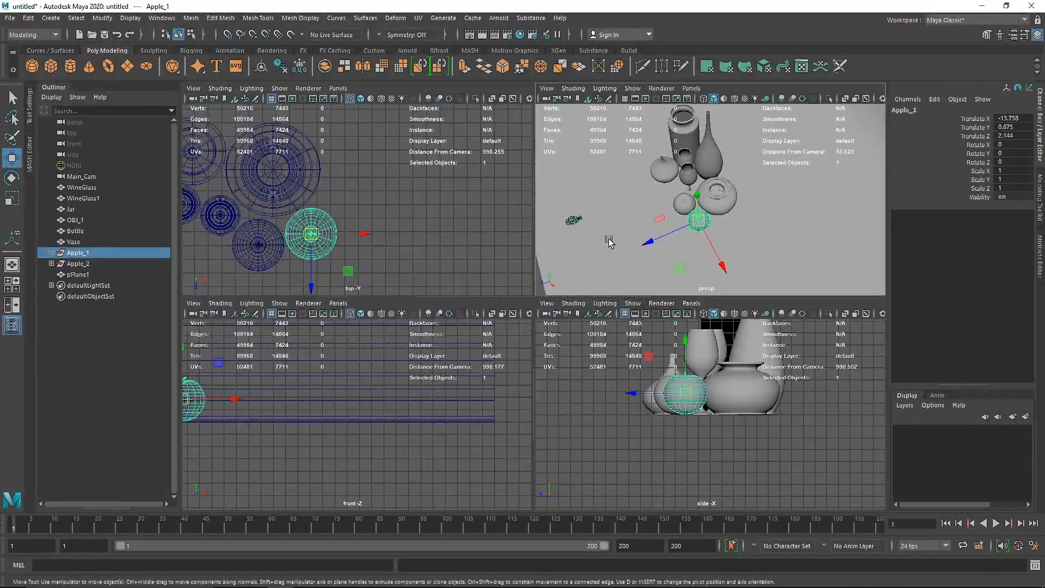
key("space")
key("space")
key("space")
key("space")
key("space")
left_click_drag(577, 261, 389, 316, "alt")
key("space")
key("space")
middle_click_drag(335, 213, 527, 177, "alt")
left_click(312, 334)
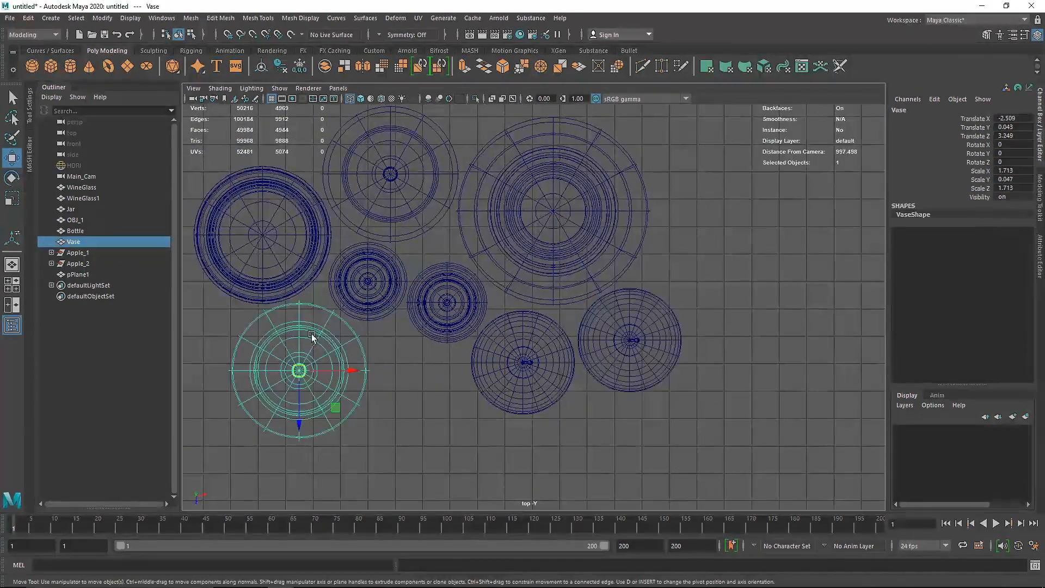
key("space")
key("space")
left_click_drag(547, 228, 460, 201, "alt")
scroll(486, 236, "up", 5)
left_click_drag(488, 238, 501, 265, "alt")
Step: Tilt the Apple_1 group to Rotate Z about -44.171 in the front view and shift it to Translate X about -13.843
left_click(535, 270)
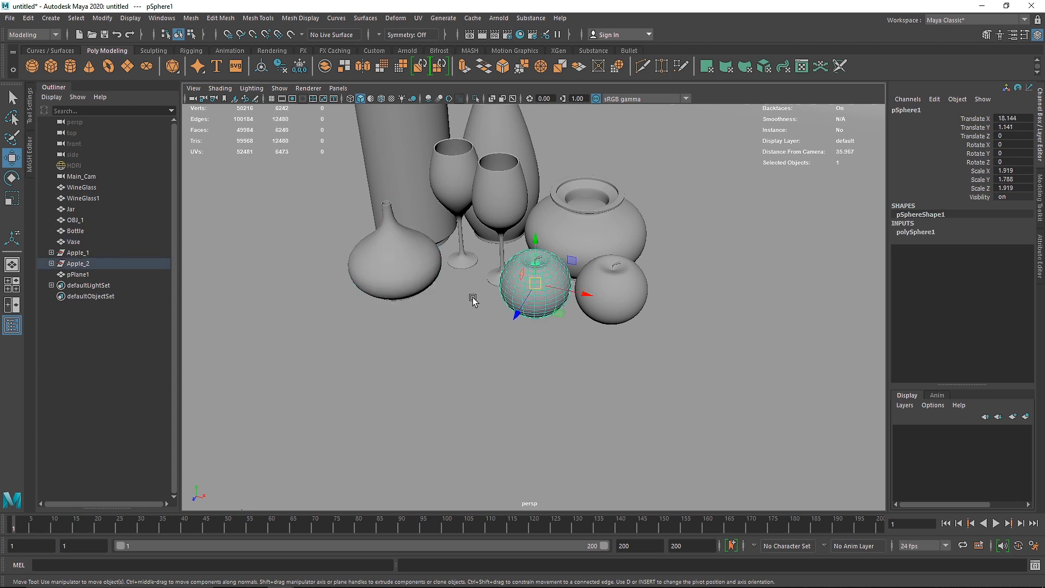
key("Up")
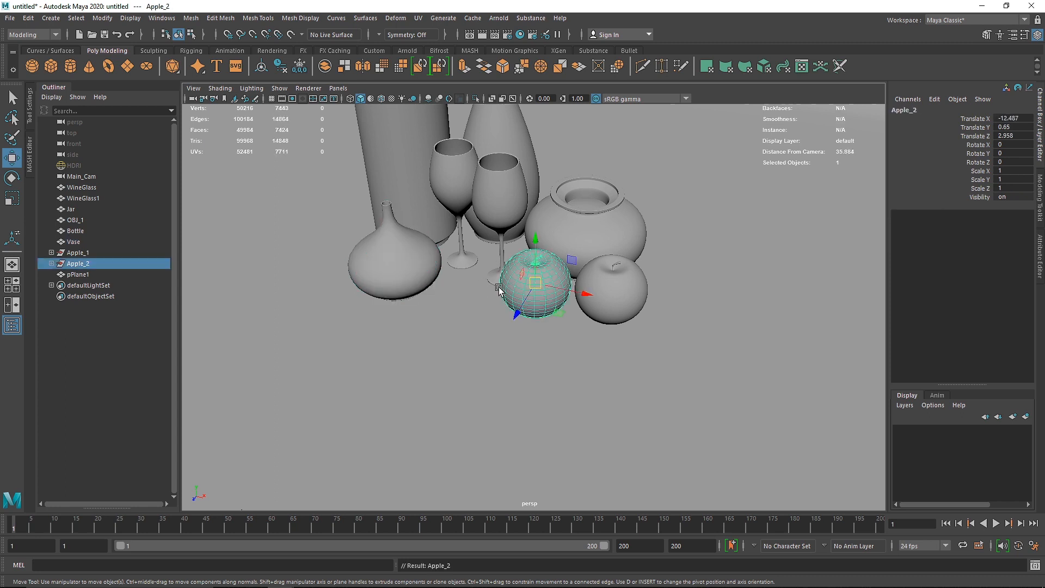
left_click(625, 286)
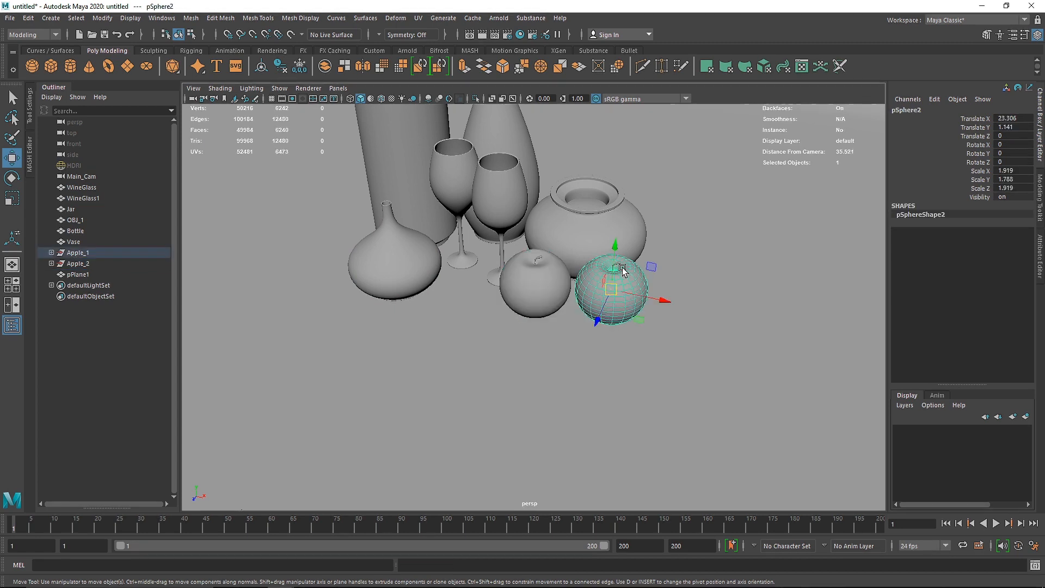
key("Up")
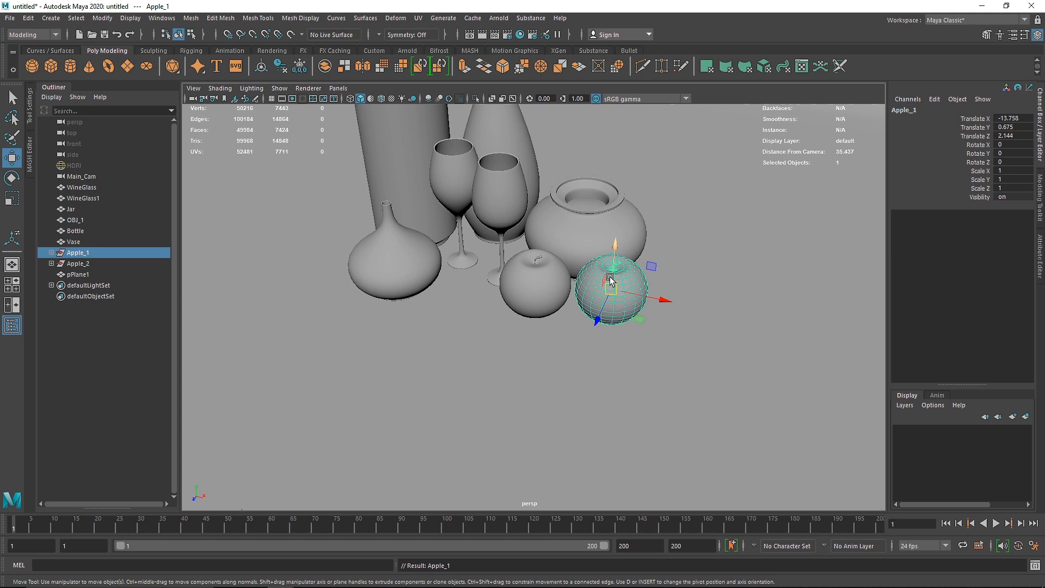
key("space")
key("space")
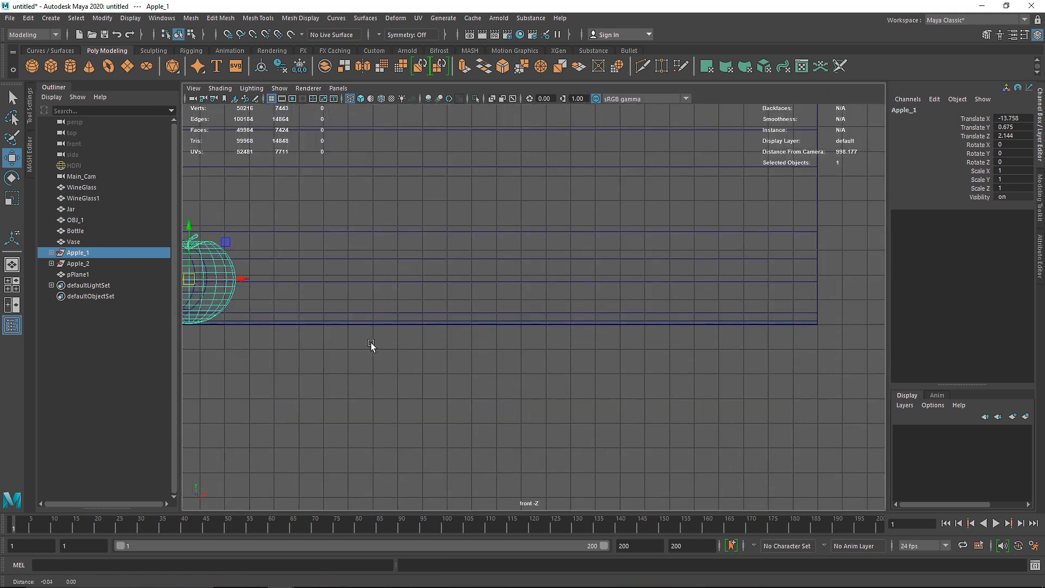
scroll(398, 313, "up", 4)
middle_click_drag(360, 318, 449, 335, "alt")
key("e")
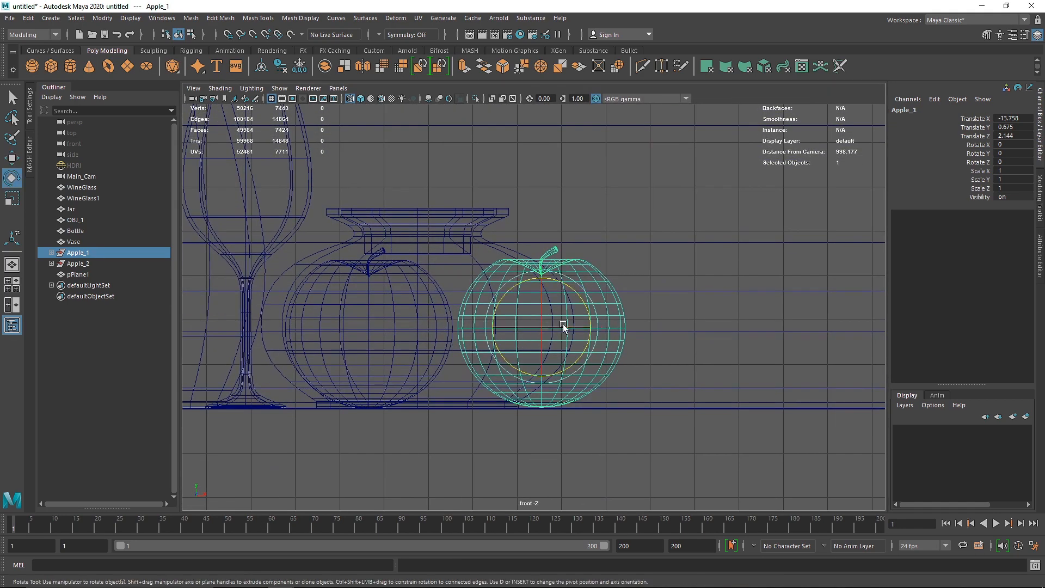
mouse_move(586, 308)
left_mouse_down()
mouse_move(587, 343)
mouse_move(590, 328)
left_mouse_up()
key("w")
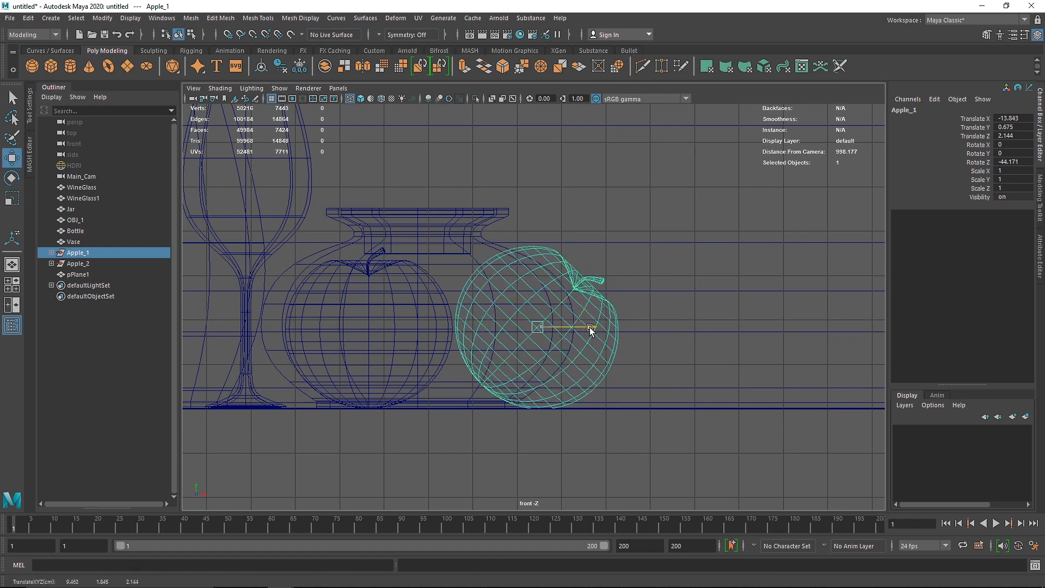
Step: Move the tilted Apple_1 group forward, clear of the pot, to Translate Z about 2.223
key("space")
key("space")
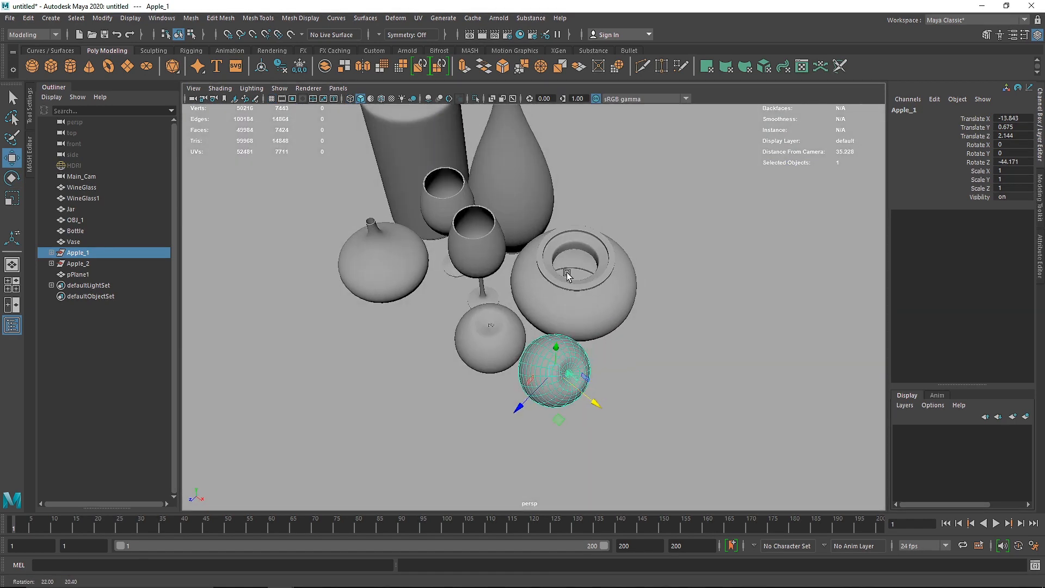
left_click_drag(518, 393, 516, 405)
key("space")
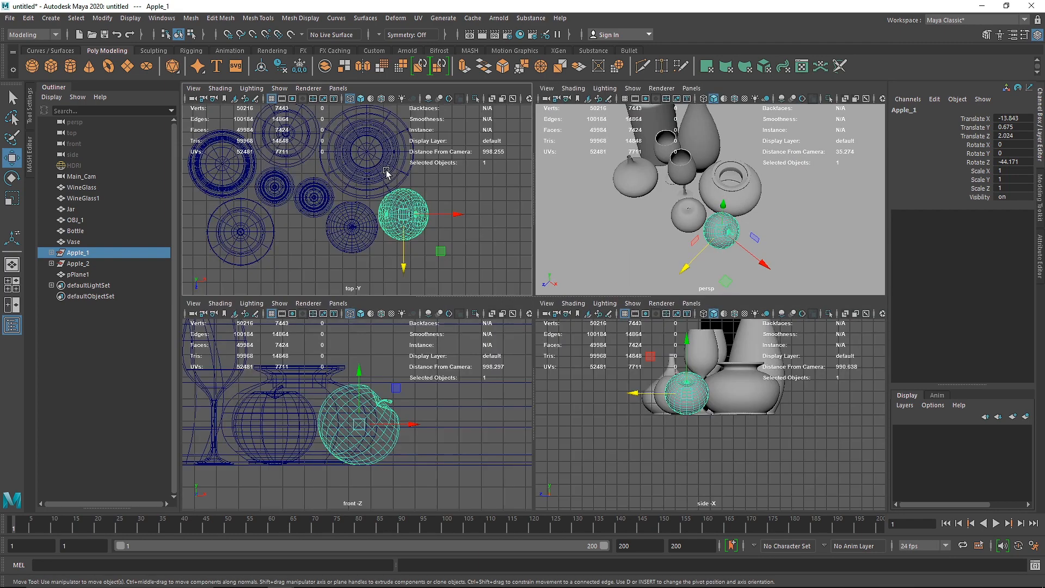
key("space")
left_click_drag(624, 373, 629, 384)
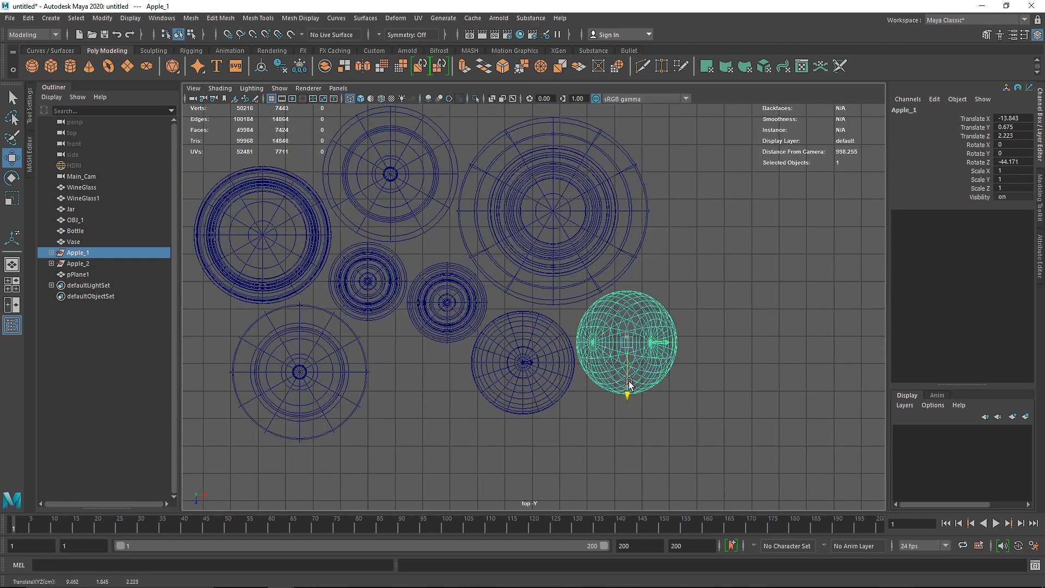
Step: Move the Apple_2 group forward to Translate Z about 3.196
left_click(548, 366)
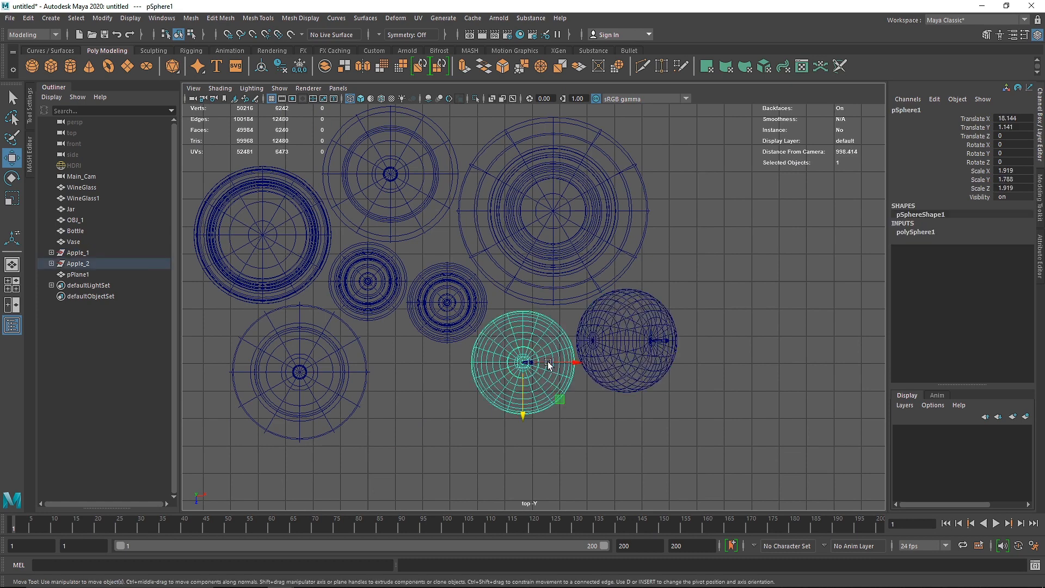
key("Up")
left_click_drag(523, 403, 522, 410)
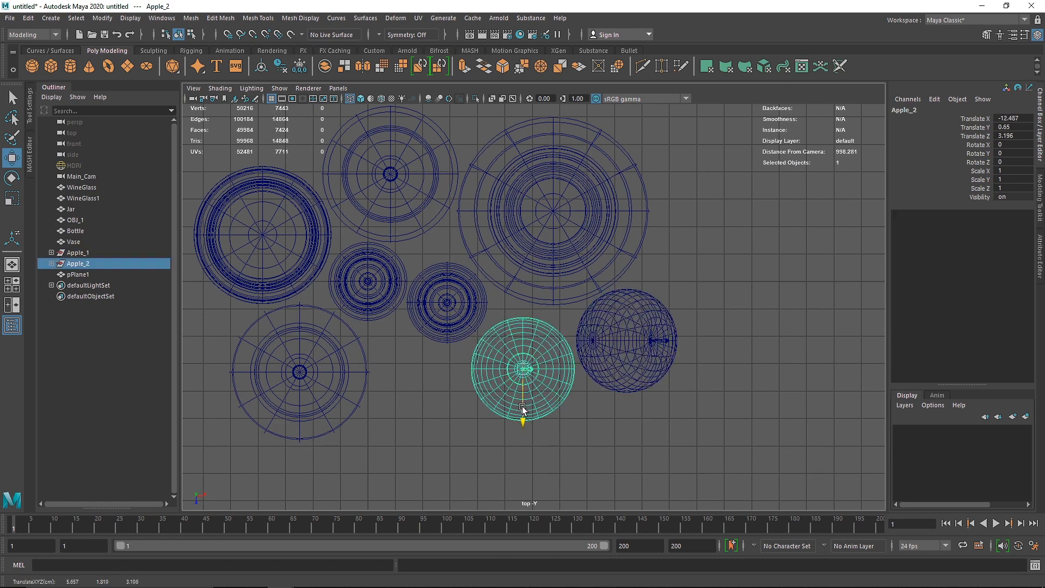
Step: Nudge Apple_2 slightly along X and shift the Apple_1 group to Translate X about -14.002 and Translate Z about 2.203
left_click_drag(575, 370, 569, 368)
left_click(661, 342)
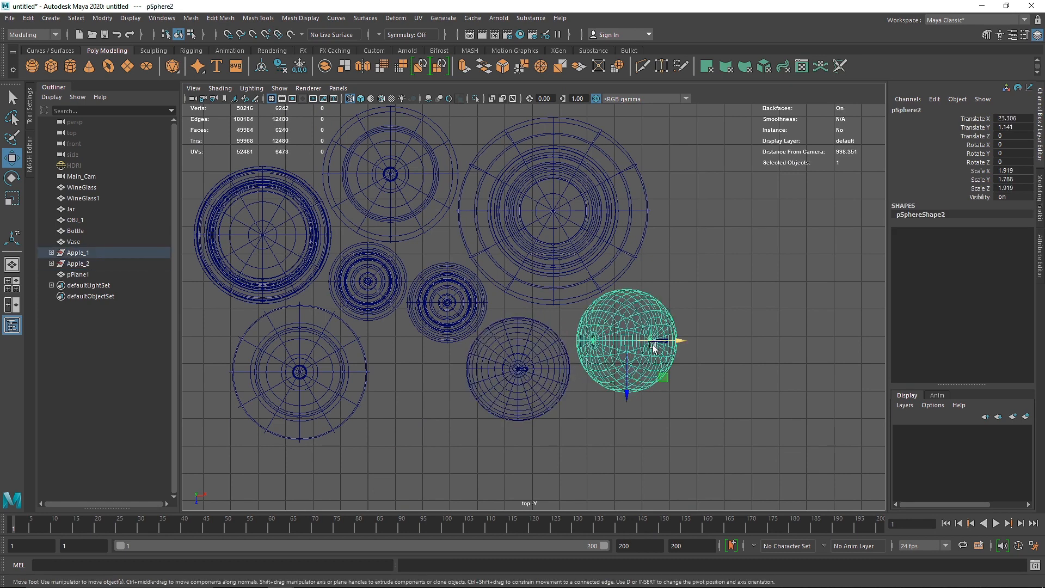
left_click_drag(685, 340, 681, 342)
left_click_drag(638, 373, 638, 378)
key("space")
key("space")
left_click_drag(559, 213, 533, 165, "alt")
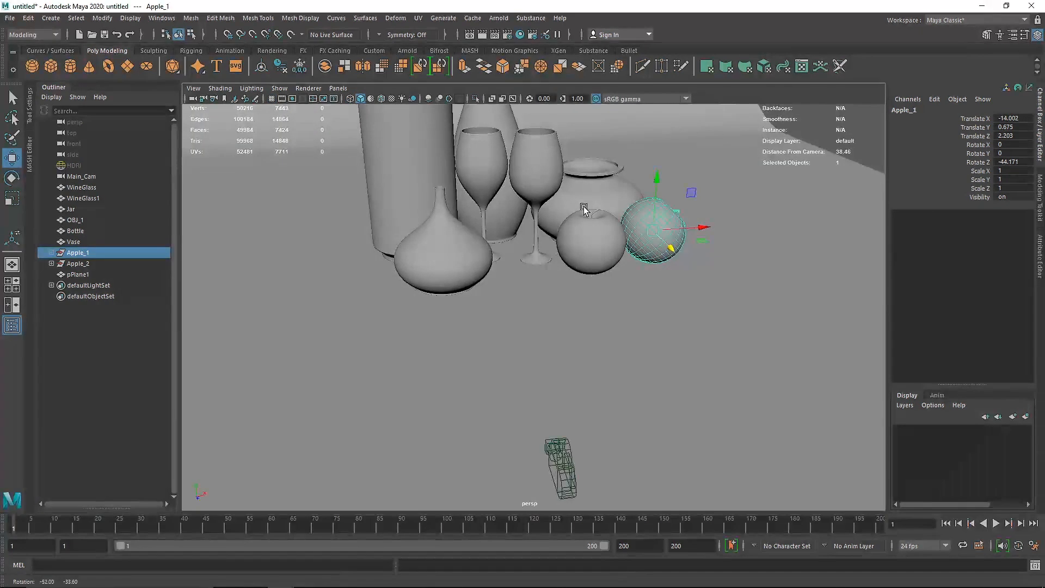
Step: Lay WineGlass1 on its side in the side view by rotating it to Rotate X 90
left_click(528, 168)
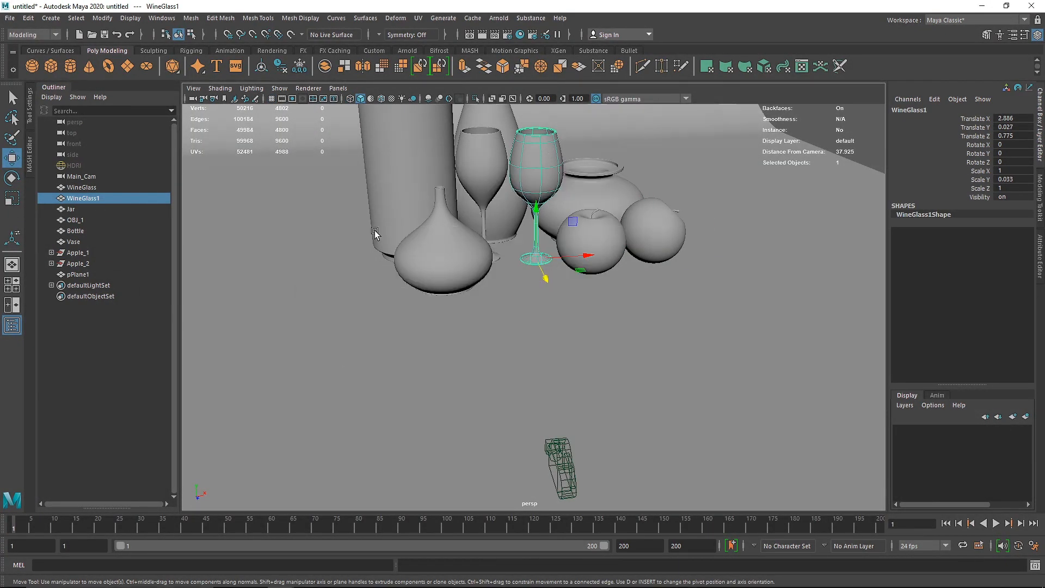
key("space")
key("space")
middle_click_drag(353, 412, 419, 405, "alt")
middle_click_drag(380, 368, 516, 378, "alt")
key("space")
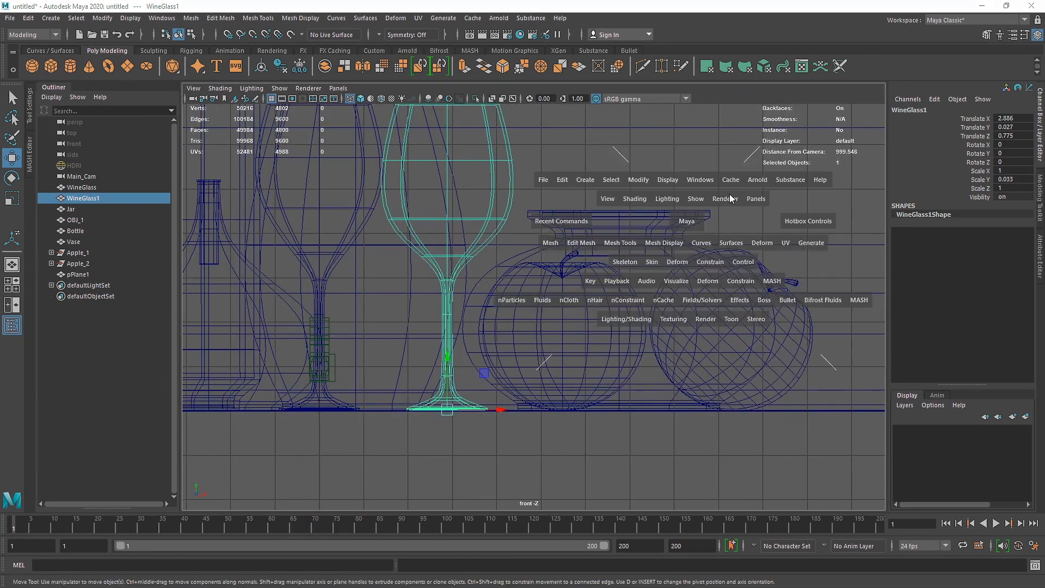
key("space")
key("space")
key("space")
middle_click_drag(522, 308, 663, 375, "alt")
scroll(681, 356, "up", 4)
middle_click_drag(734, 353, 614, 358, "alt")
scroll(615, 358, "up", 2)
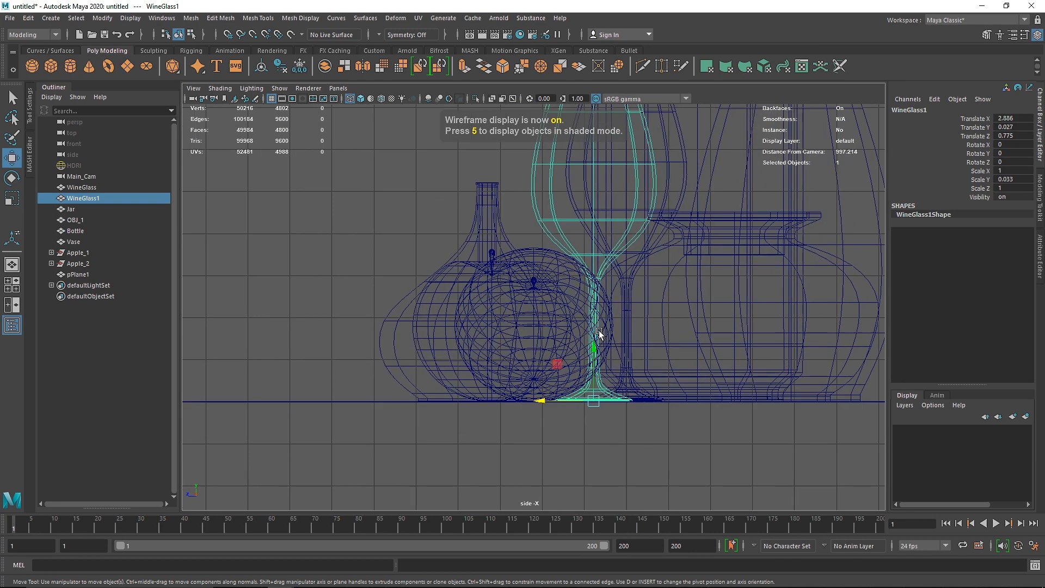
key("e")
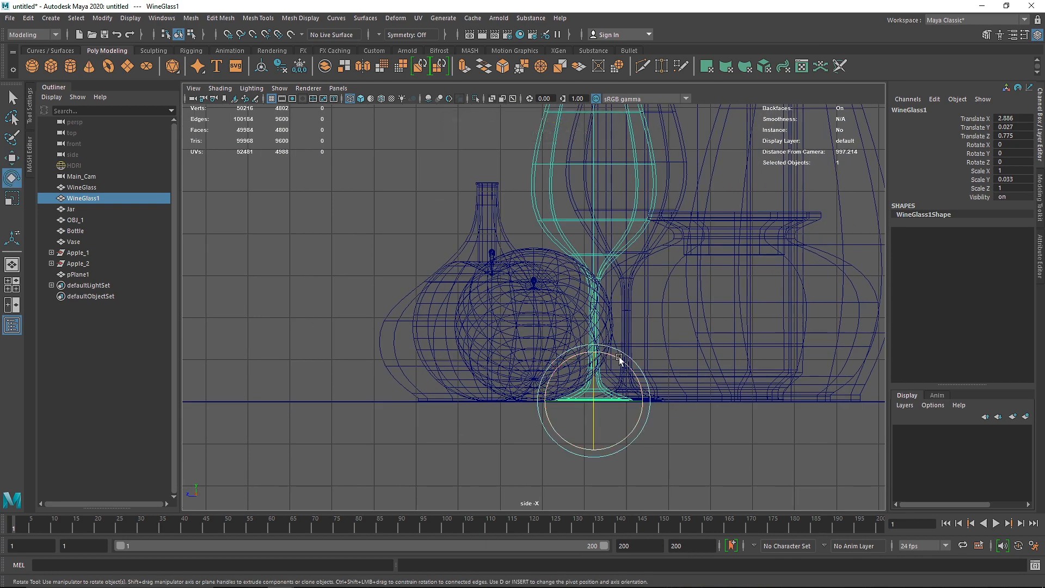
left_click_drag(619, 357, 551, 359)
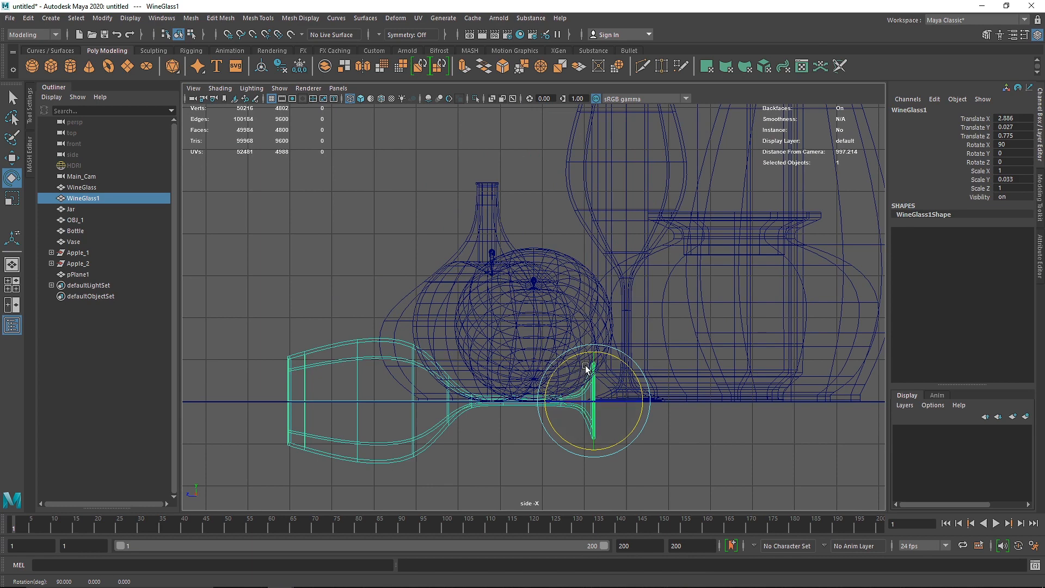
Step: Raise WineGlass1 to Translate Y about 0.945 and tilt it to Rotate X about 83.894 so it rests on the floor
key("w")
left_click_drag(596, 364, 627, 324)
key("e")
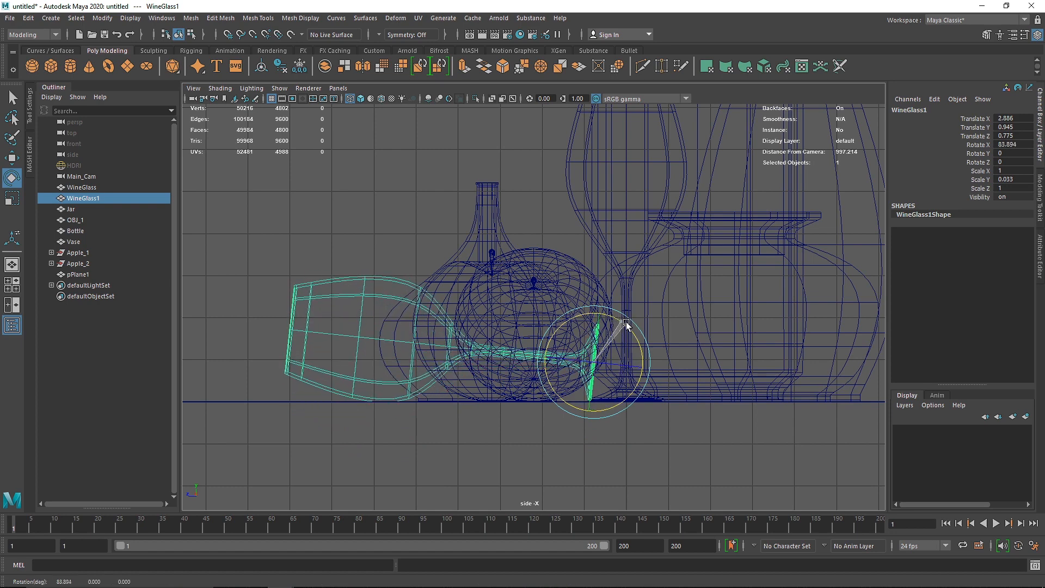
Step: Turn the lying WineGlass1 in the perspective view to Rotate Y about -23.437
key("space")
key("space")
key("space")
key("space")
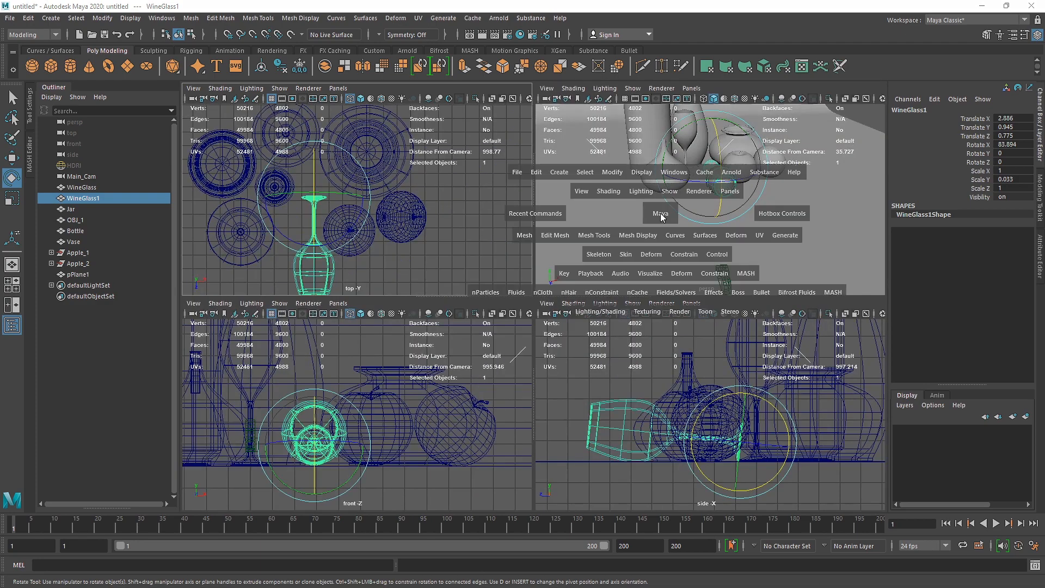
mouse_move(502, 243)
left_mouse_down("alt")
mouse_move(491, 245)
mouse_move(508, 251)
left_mouse_up("alt")
left_click_drag(586, 263, 569, 264)
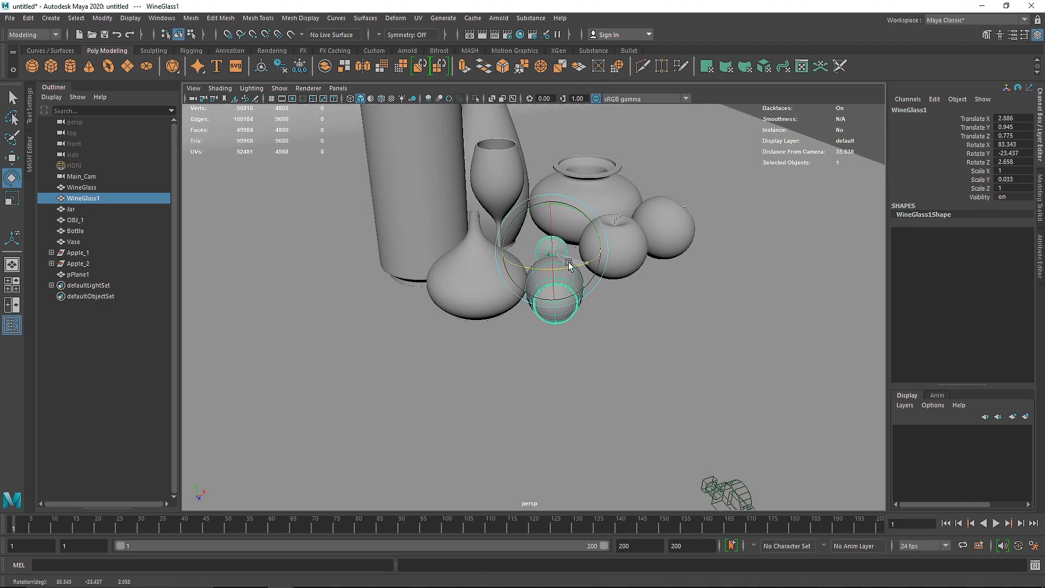
Step: Move WineGlass1 in the top view to Translate X about 3.542 and Translate Z about 0.021
key("space")
Step: Fine-tune the tilt of WineGlass1 against the floor in the side view to Rotate X about 82.499
key("space")
key("w")
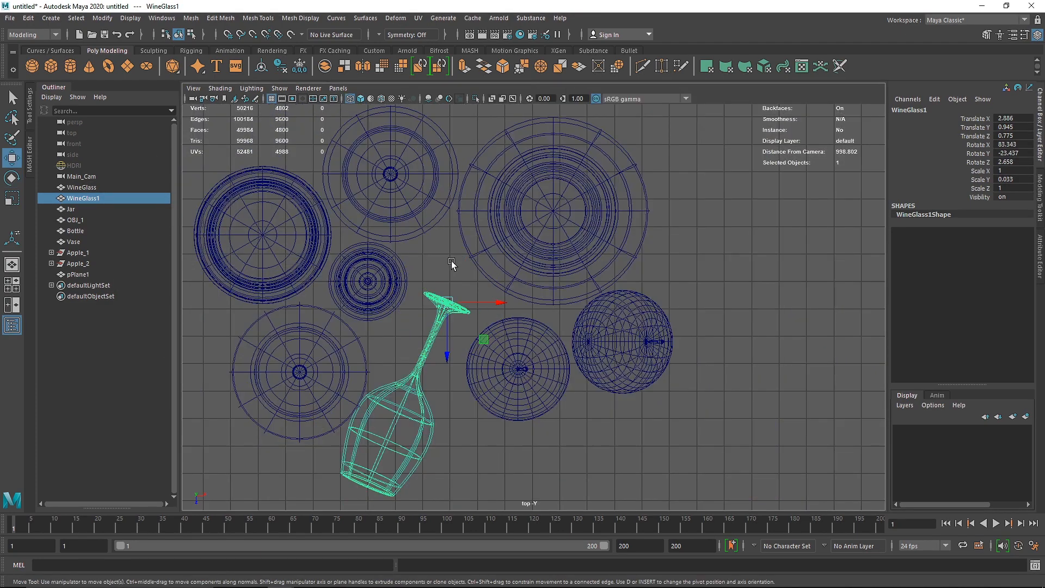
left_click_drag(481, 300, 517, 290)
left_click_drag(465, 326, 466, 320)
key("space")
key("space")
left_click_drag(563, 254, 507, 246, "alt")
scroll(508, 248, "up", 5)
key("space")
key("space")
scroll(464, 363, "up", 7)
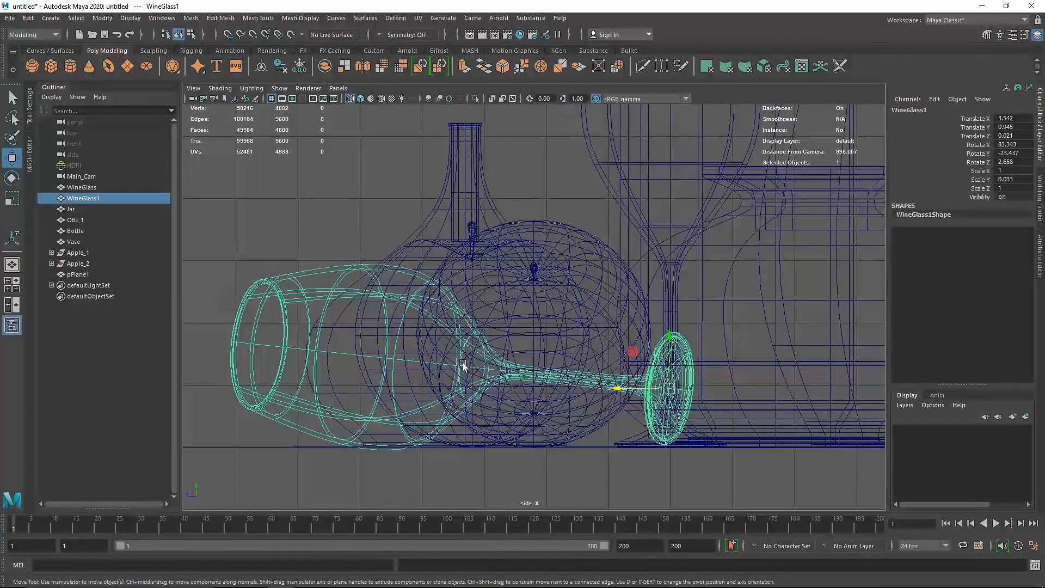
middle_click_drag(461, 374, 557, 257, "alt")
key("e")
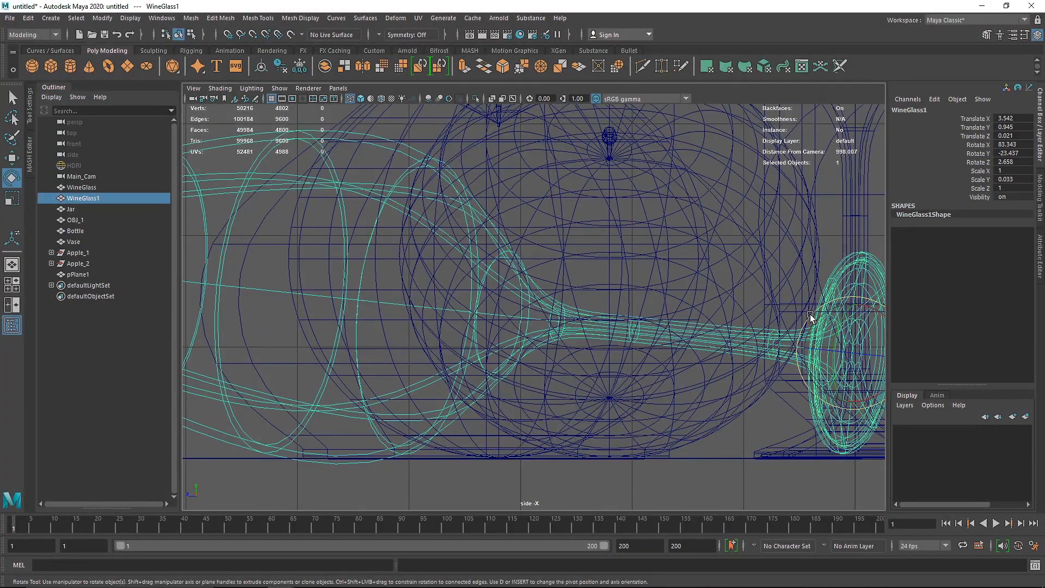
left_click_drag(810, 315, 812, 314)
key("space")
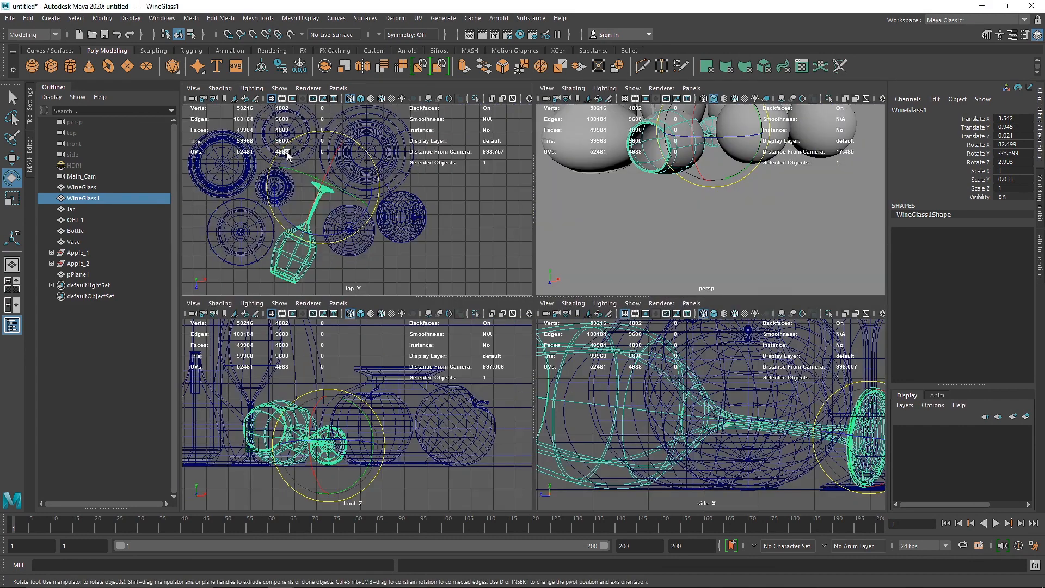
Step: Deselect WineGlass1 and examine the whole arrangement on the backdrop from several angles in the perspective view
key("space")
key("space")
key("space")
scroll(655, 219, "down", 12)
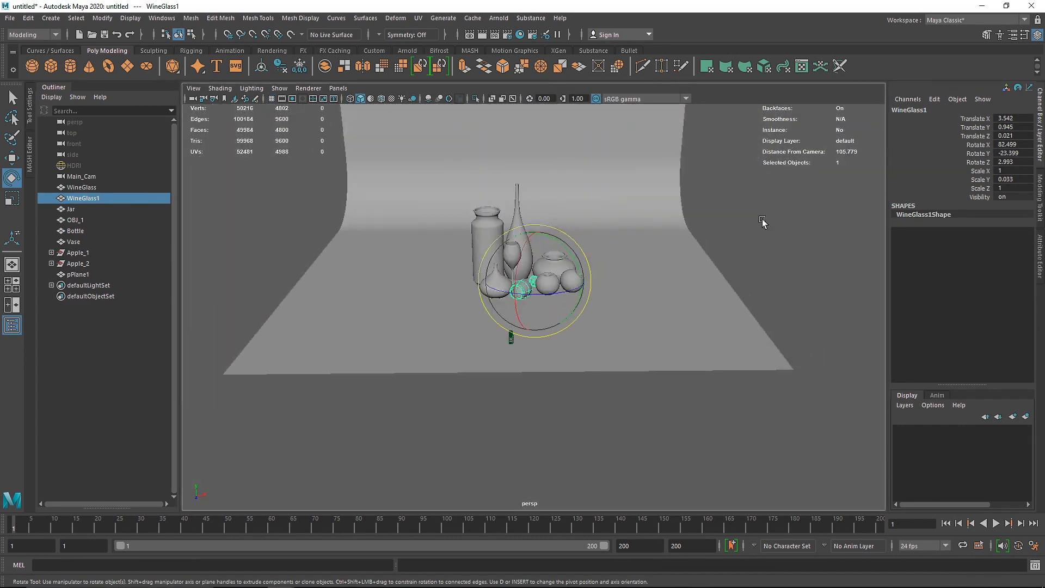
left_click(762, 220)
left_click_drag(552, 307, 500, 279, "alt")
scroll(563, 282, "up", 10)
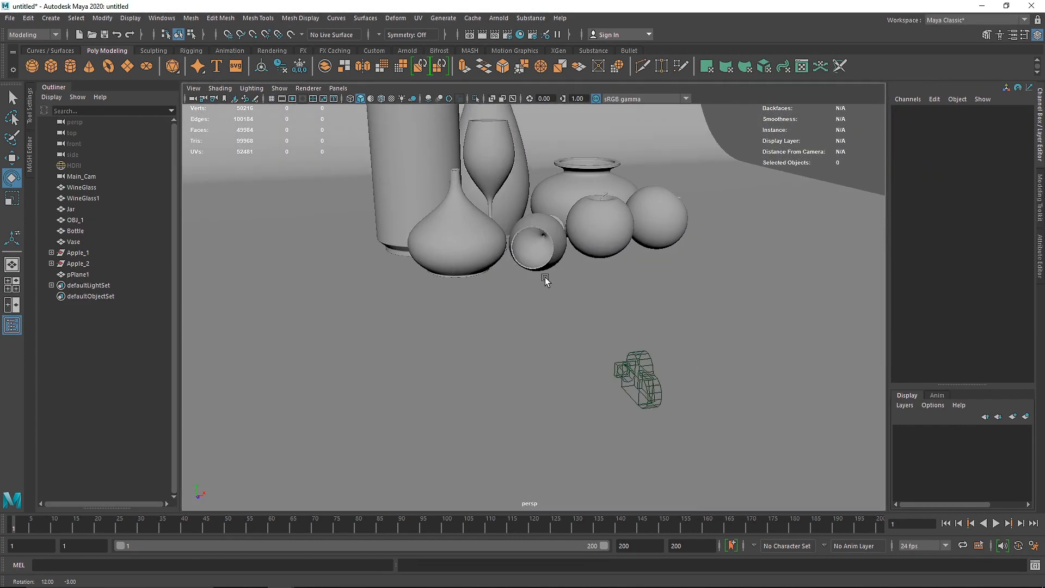
scroll(490, 254, "down", 8)
left_click_drag(490, 254, 383, 284, "alt")
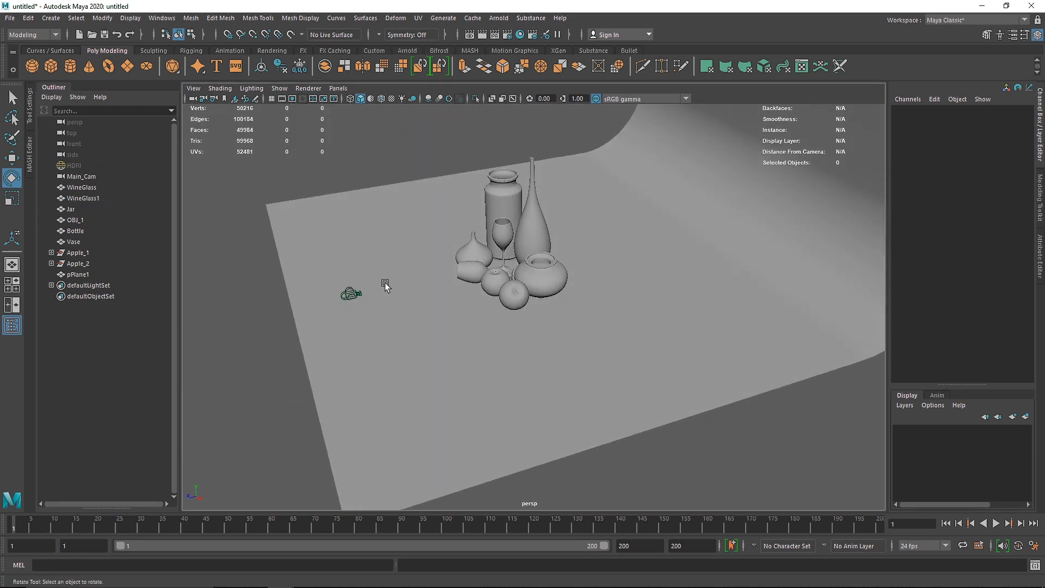
Step: Delete the Main_Cam camera and create a new camera in its place
left_click(344, 293)
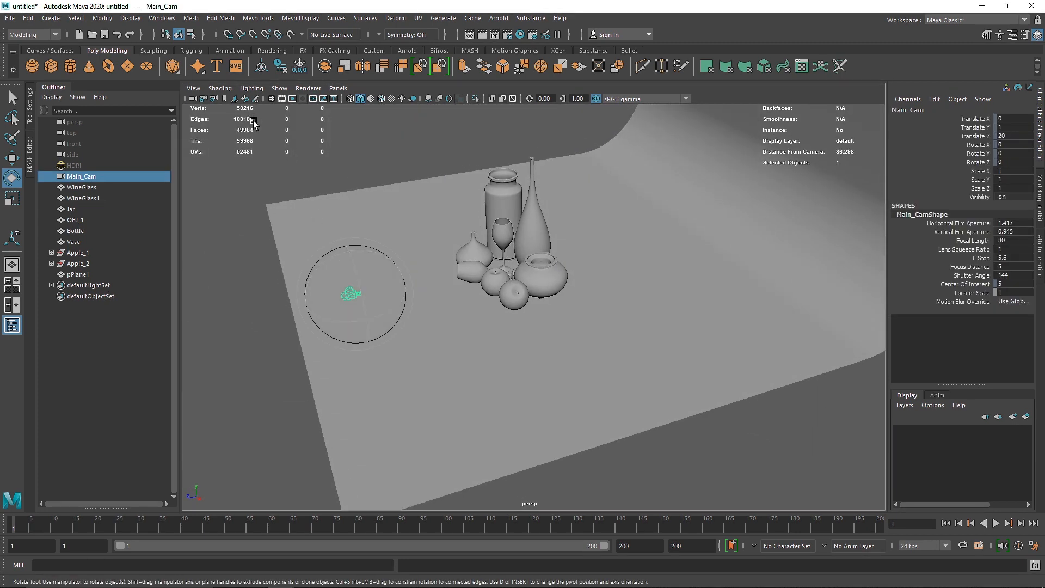
key("Delete")
left_click(51, 18)
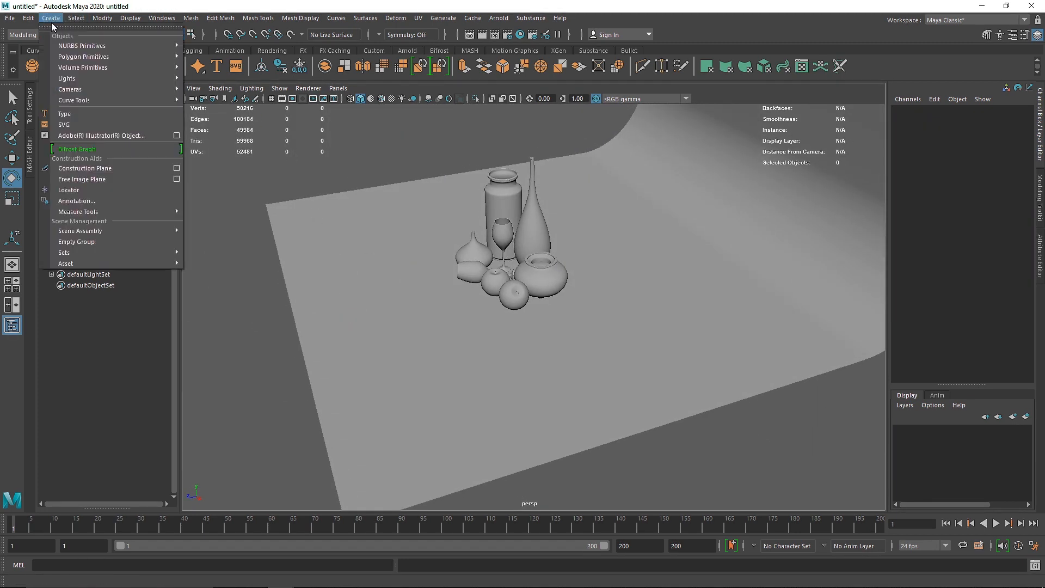
mouse_move(99, 92)
left_click(208, 94)
Step: Move the new camera in front of the still life to Translate Y about 1.965 and Translate Z about 33.288
key("w")
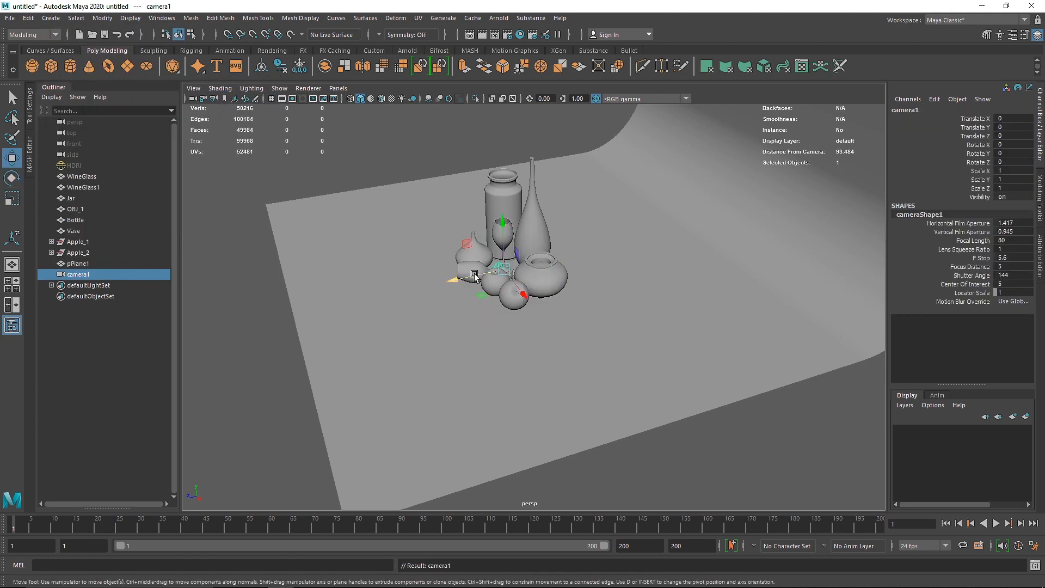
left_click_drag(465, 310, 238, 347)
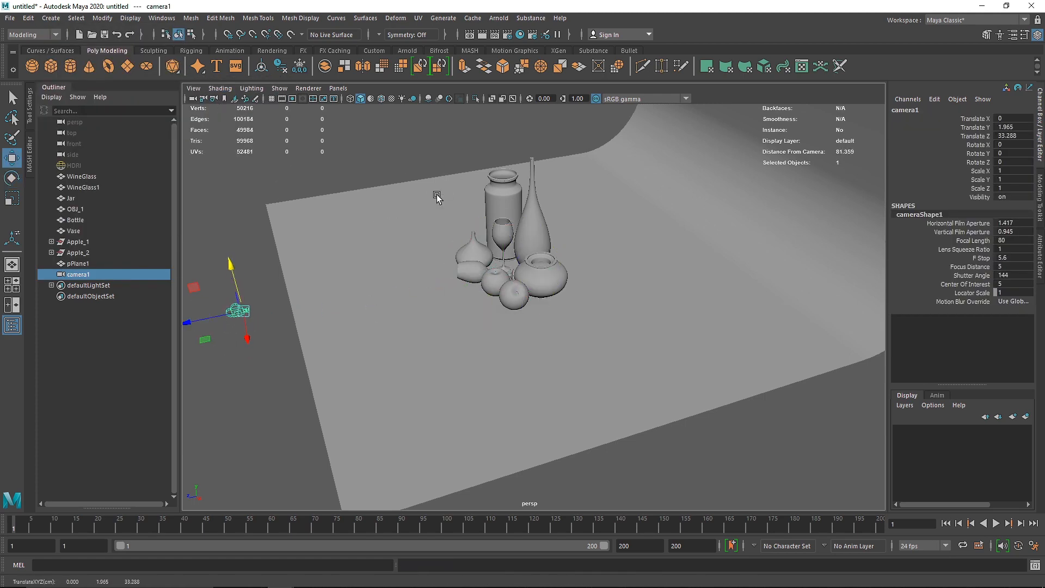
left_click_drag(437, 198, 538, 181, "alt")
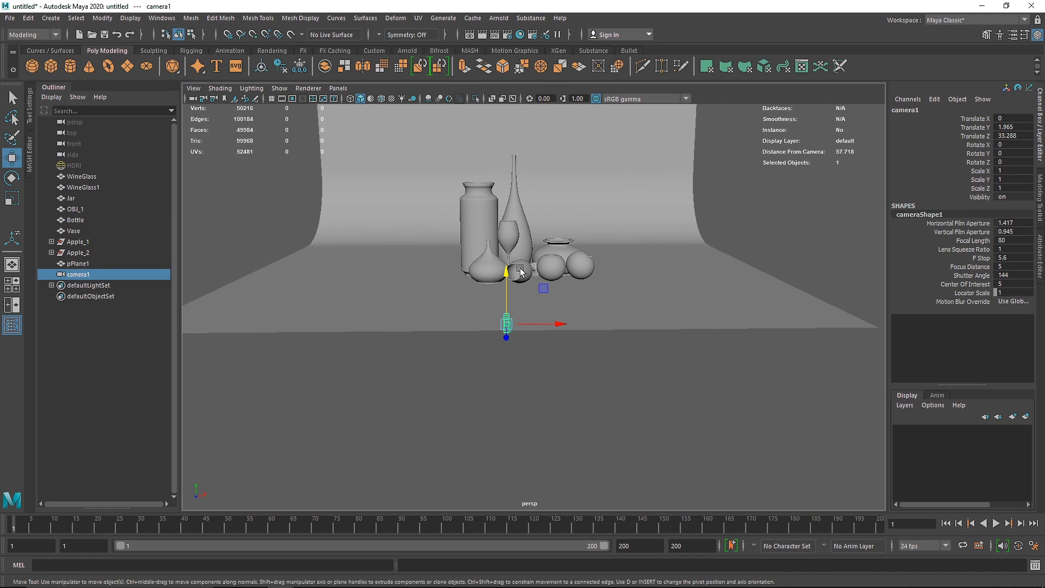
Step: Turn the lying WineGlass1 a little further to Rotate Y about -24.726
left_click_drag(521, 270, 564, 333, "alt")
left_click(529, 310)
scroll(528, 308, "up", 6)
key("e")
key("space")
key("space")
Step: Adjust WineGlass1 in the top view to Rotate Y about -27.328 and Translate X about 3.899
key("w")
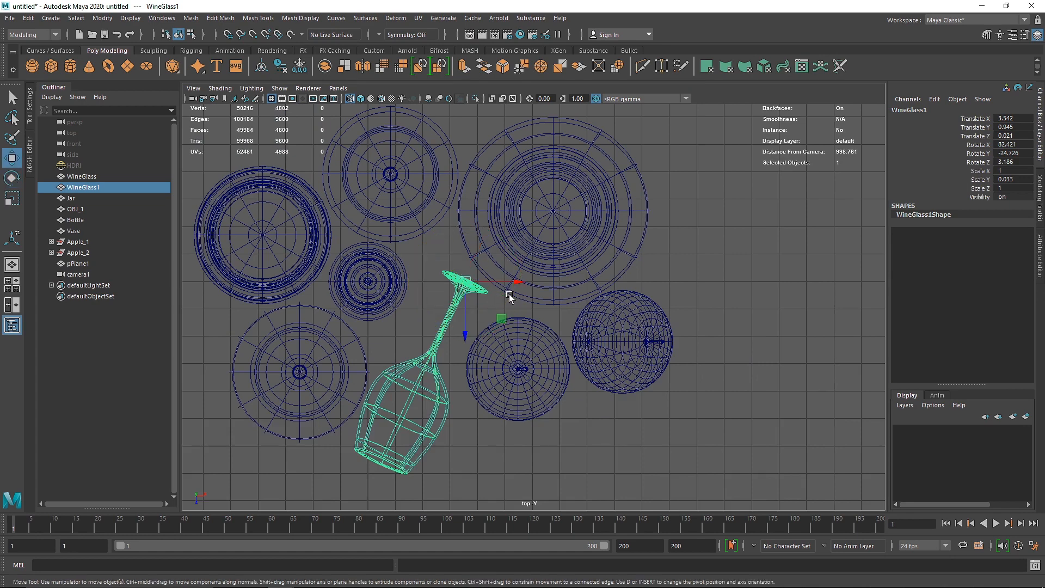
left_click_drag(513, 282, 498, 351)
key("e")
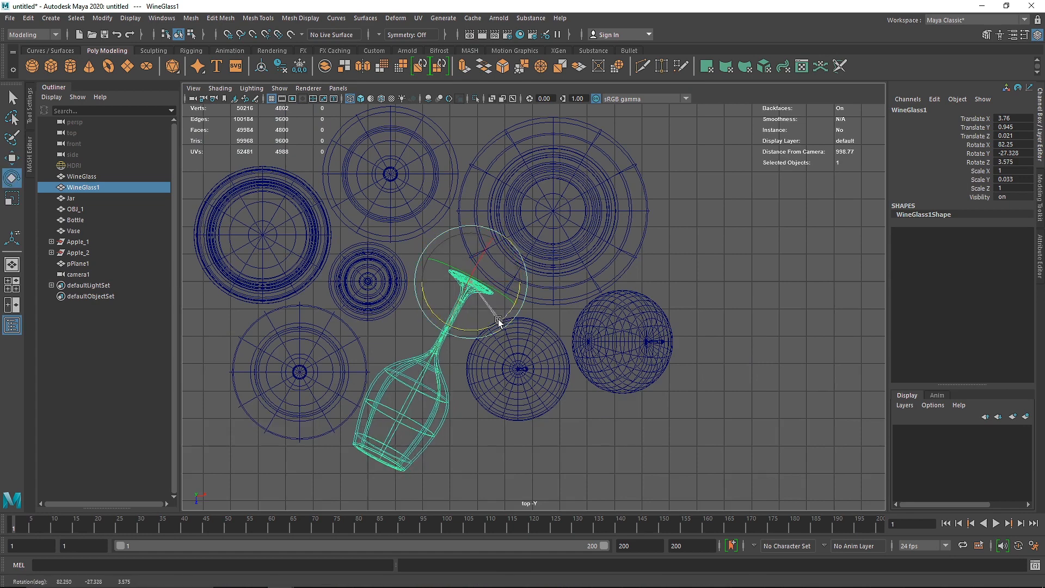
key("w")
left_click_drag(523, 284, 531, 284)
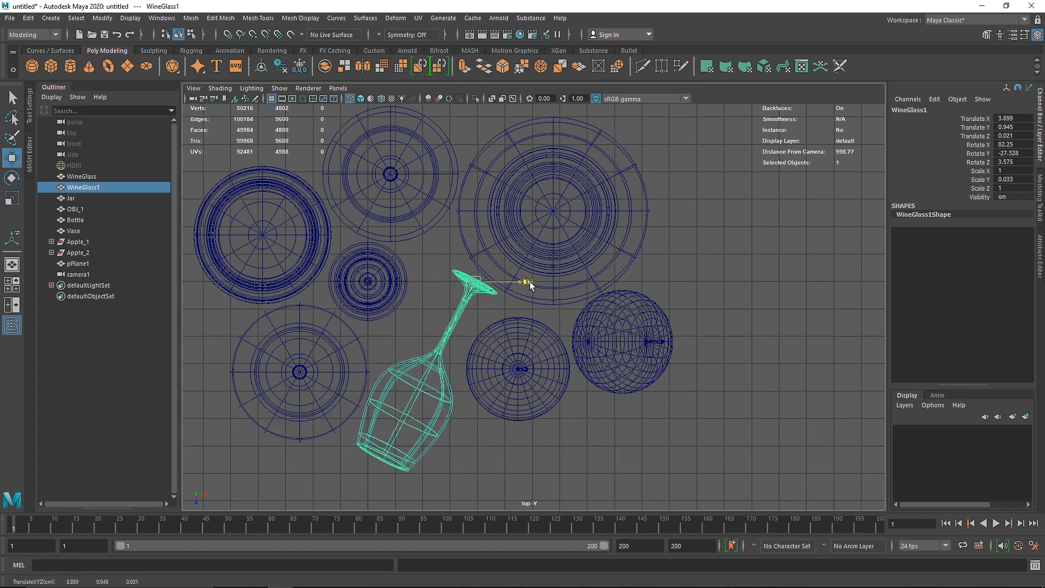
key("space")
key("space")
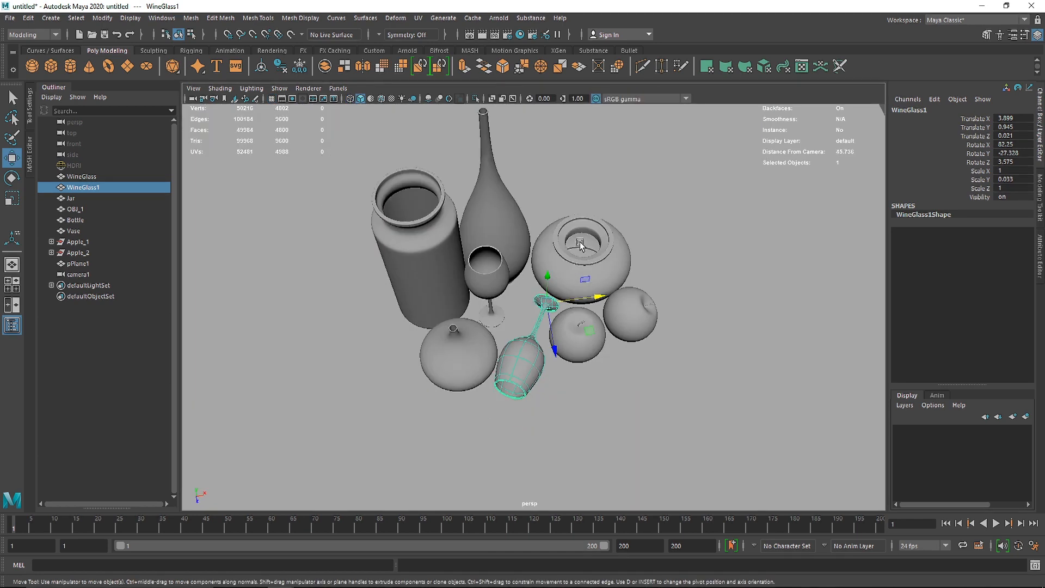
Step: Frame the whole scene and switch the viewport to look through camera1
key("a")
left_click(338, 88)
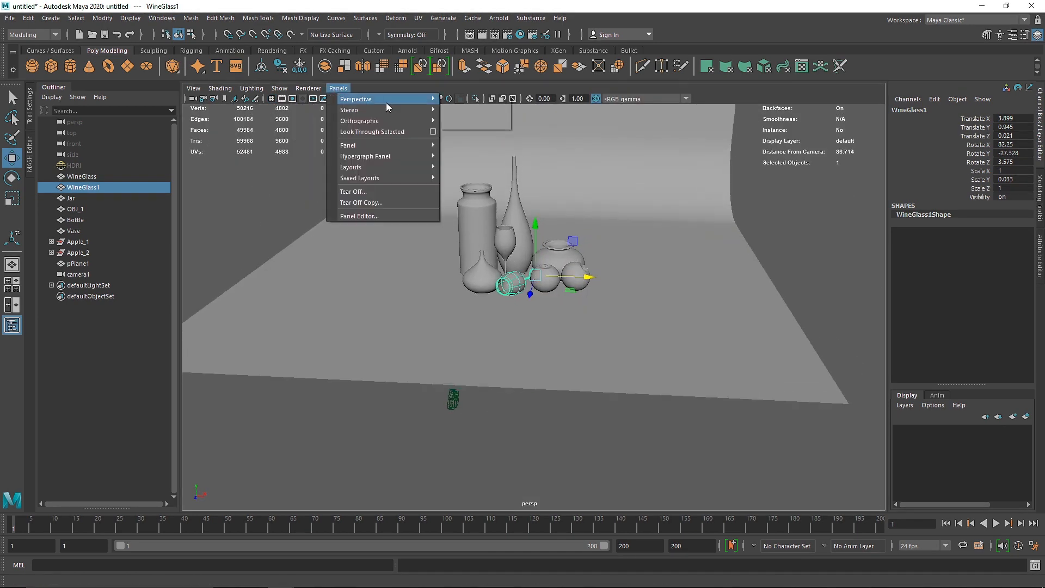
left_click(460, 111)
Step: Rename camera1 as Main and display its resolution gate
double_click(79, 274)
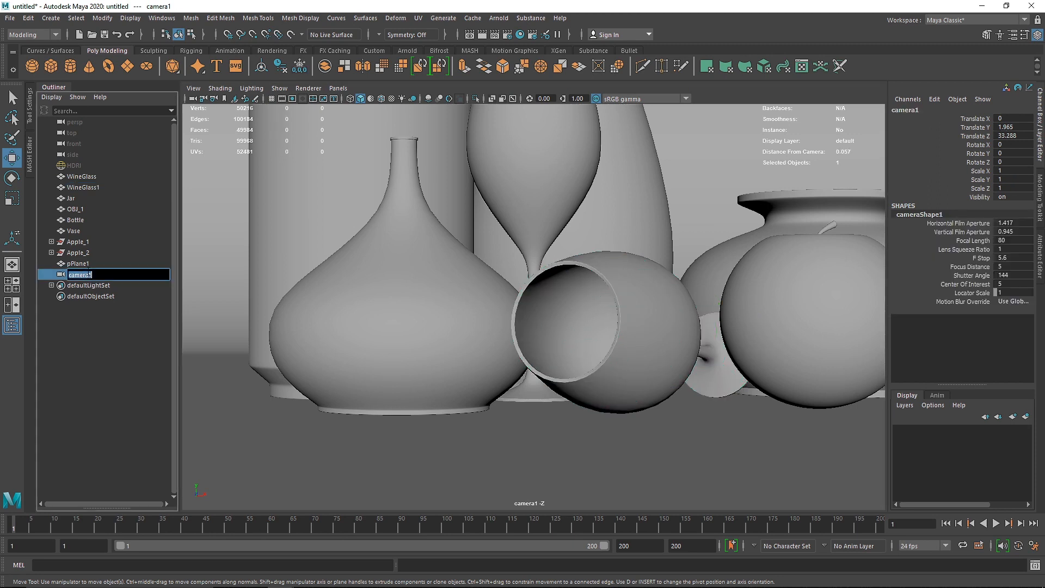
type("Main")
key("Return")
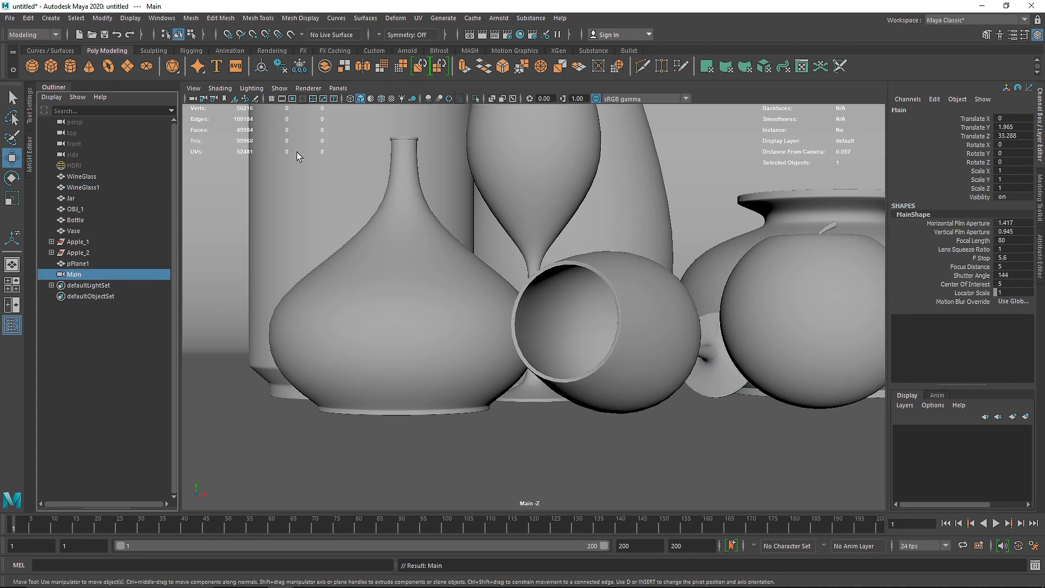
left_click(293, 98)
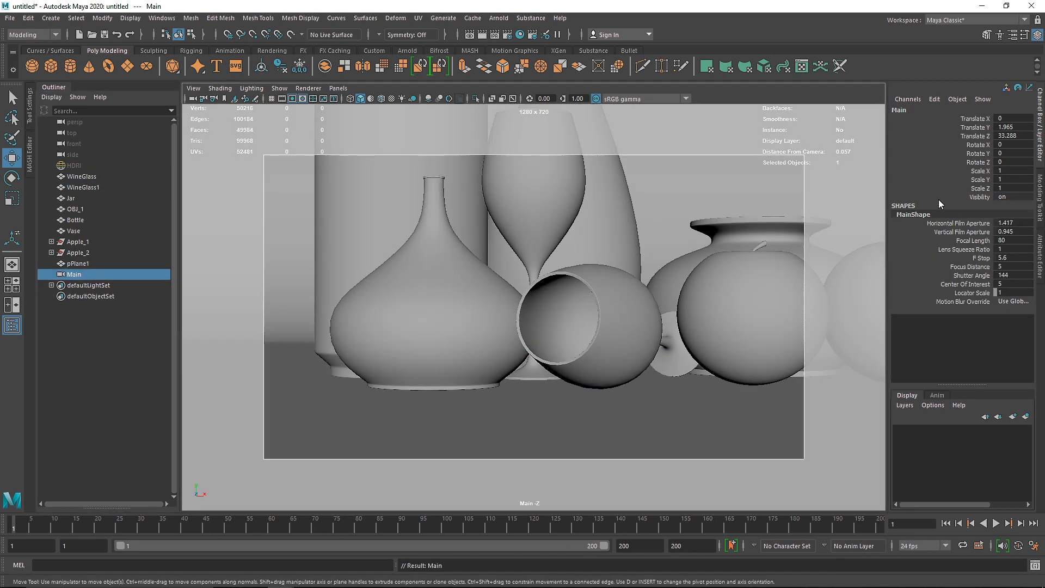
Step: Set the Main camera to Translate Y 4, Translate Z 74 and Rotate X 1
mouse_move(1007, 131)
middle_mouse_down()
mouse_move(1009, 150)
mouse_move(1004, 127)
mouse_move(1009, 134)
middle_mouse_up()
left_click(1004, 128)
type("4")
key("Return")
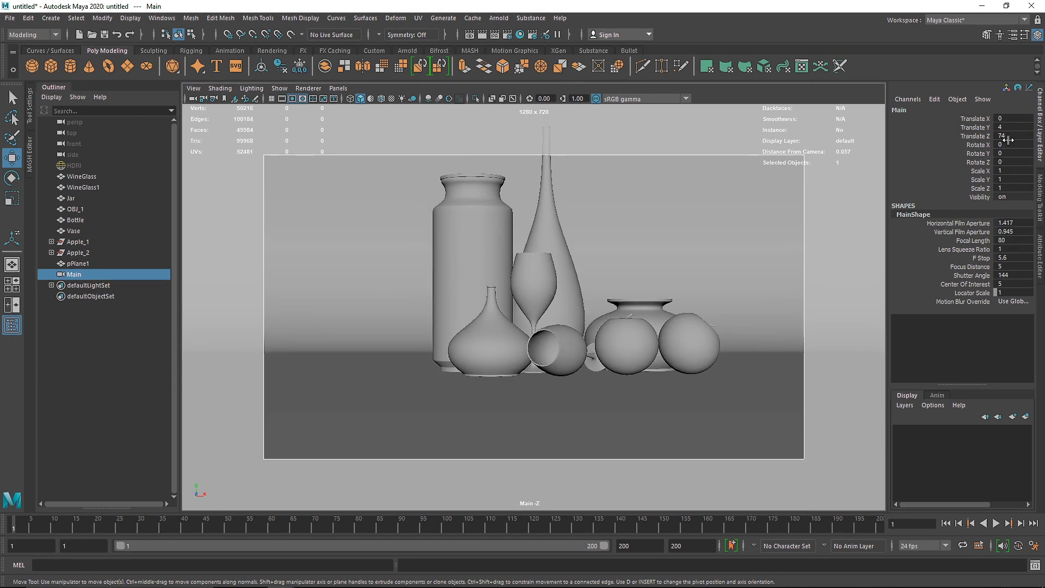
left_click(1008, 145)
type("1")
key("Return")
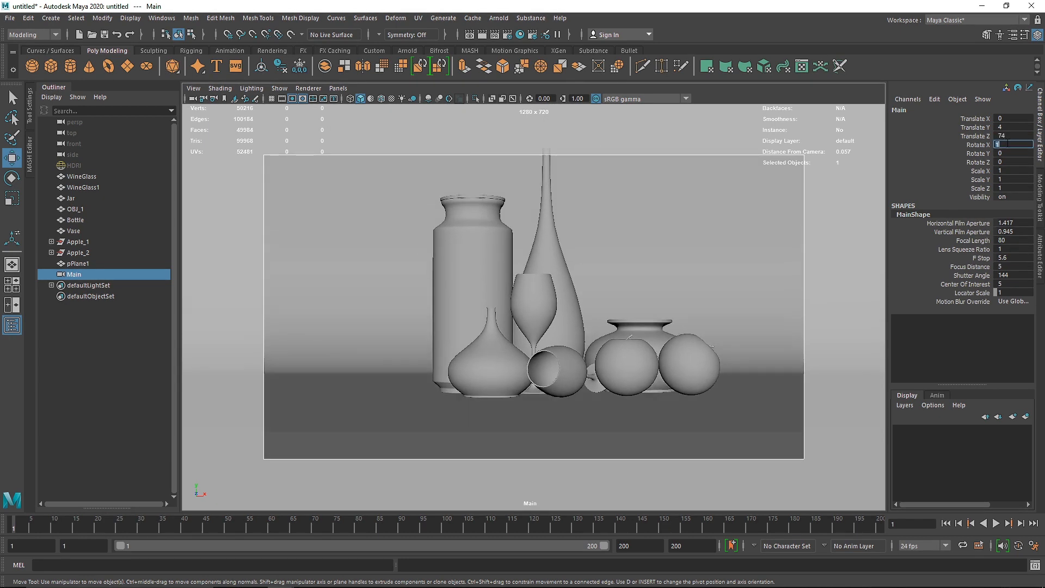
Step: Reframe the still life by setting the Main camera's Translate Z to 83 and Translate Y to 6.5
left_click(1004, 136)
middle_click_drag(1003, 128, 1010, 127)
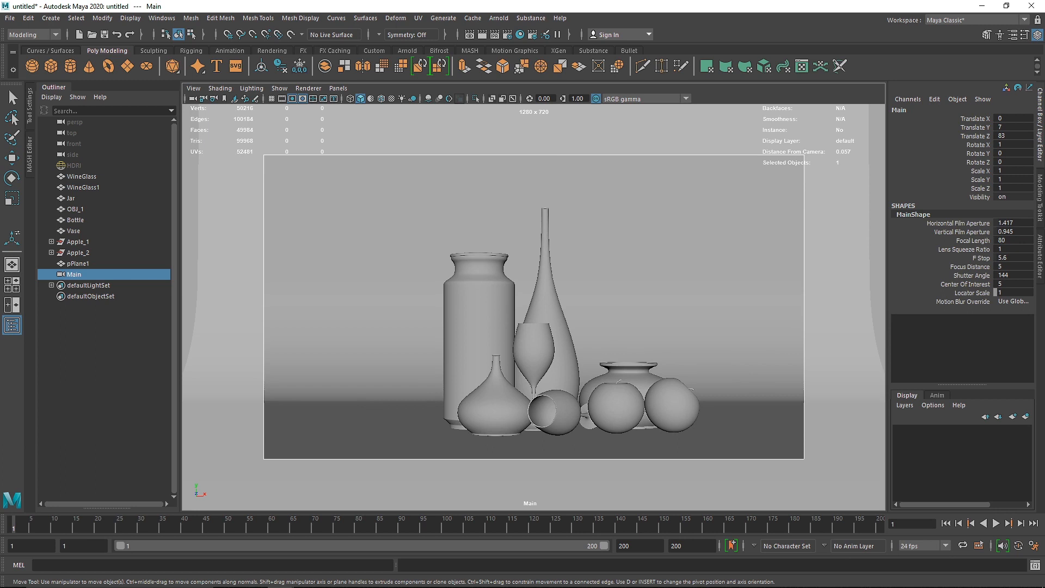
double_click(1011, 127)
key("Return")
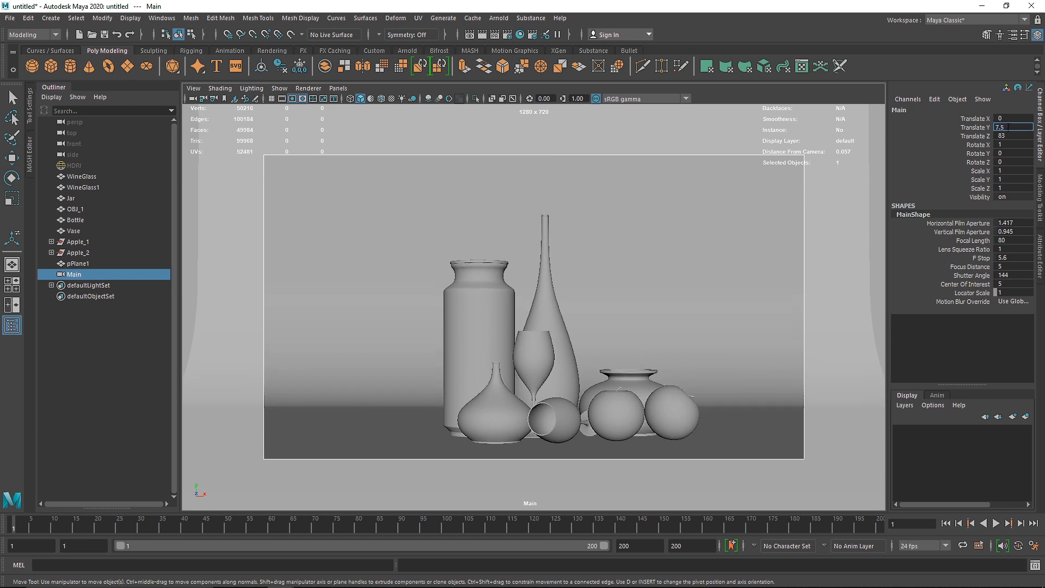
key("Return")
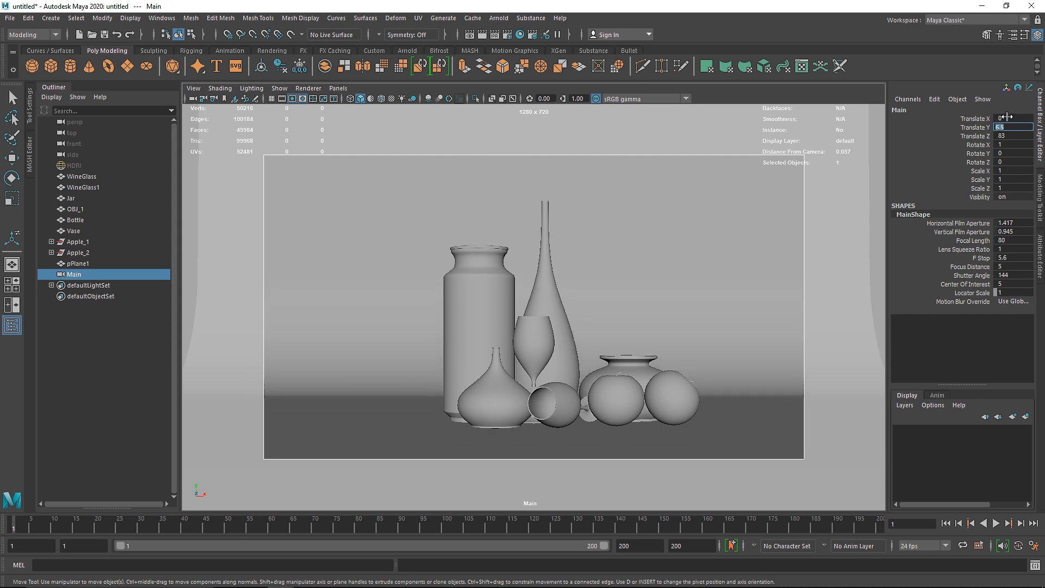
Step: Set the Main camera's Translate X to -3 to shift the still life within the frame
left_click_drag(1007, 117, 991, 117, "ctrl")
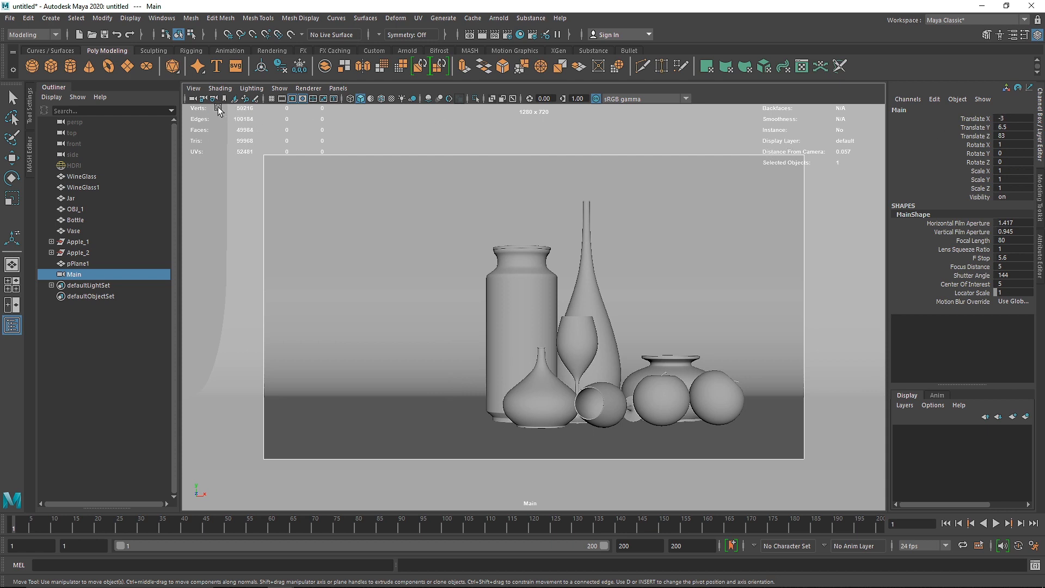
left_click(449, 200)
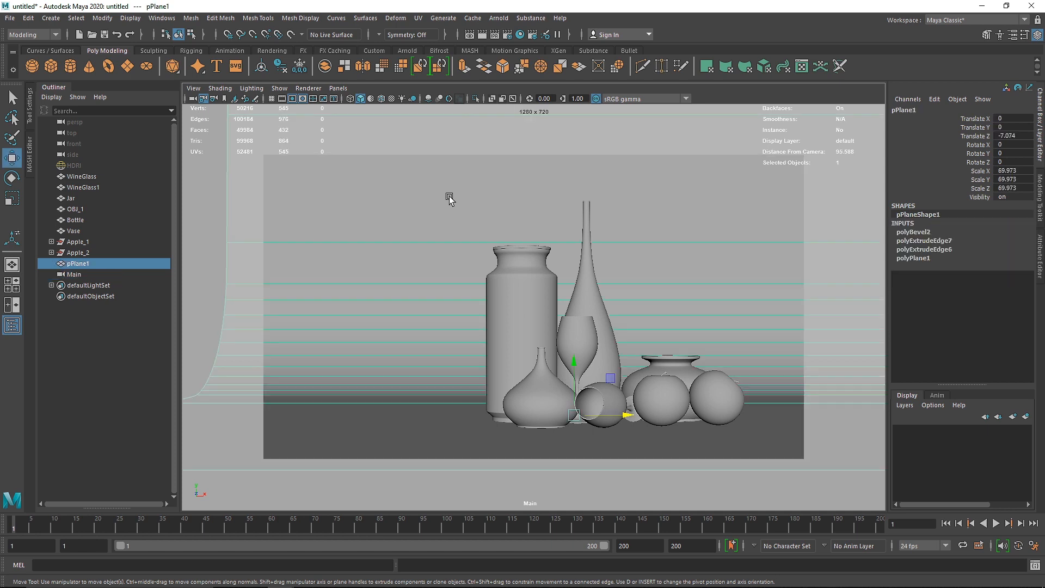
key("space")
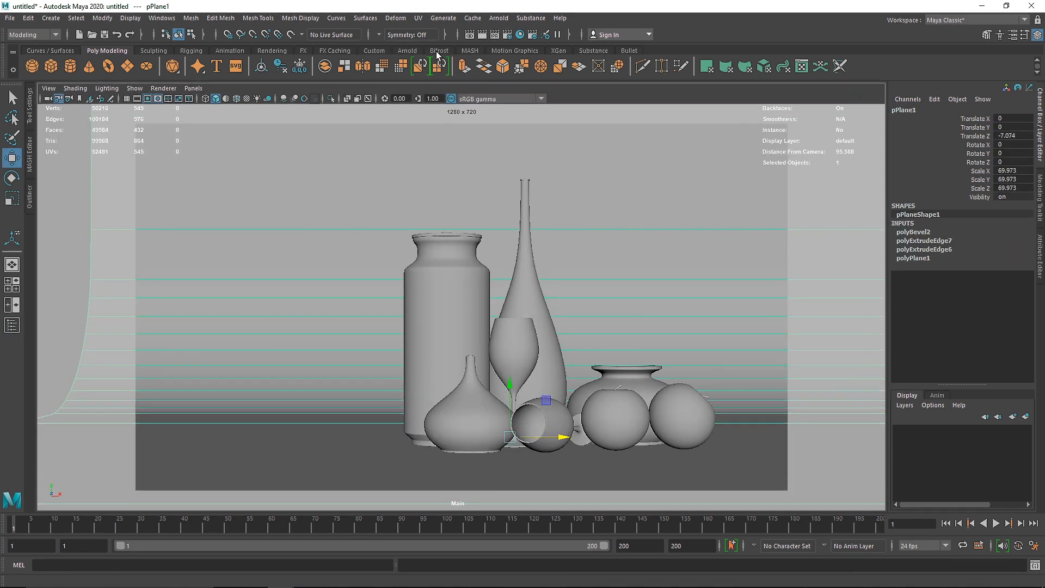
Step: Run an Arnold test render of the Main camera view and close the render view
left_click(409, 50)
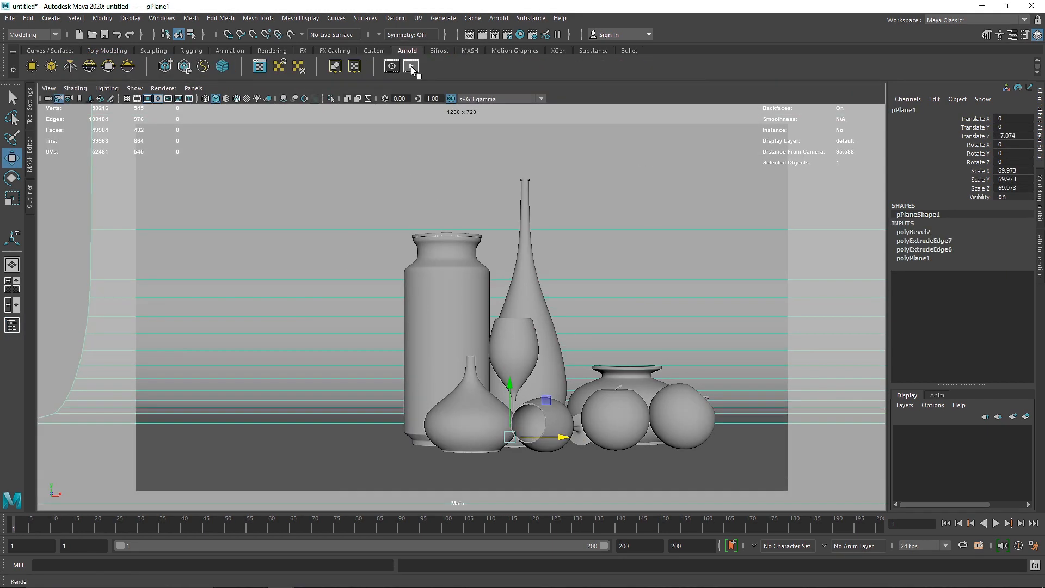
left_click(411, 66)
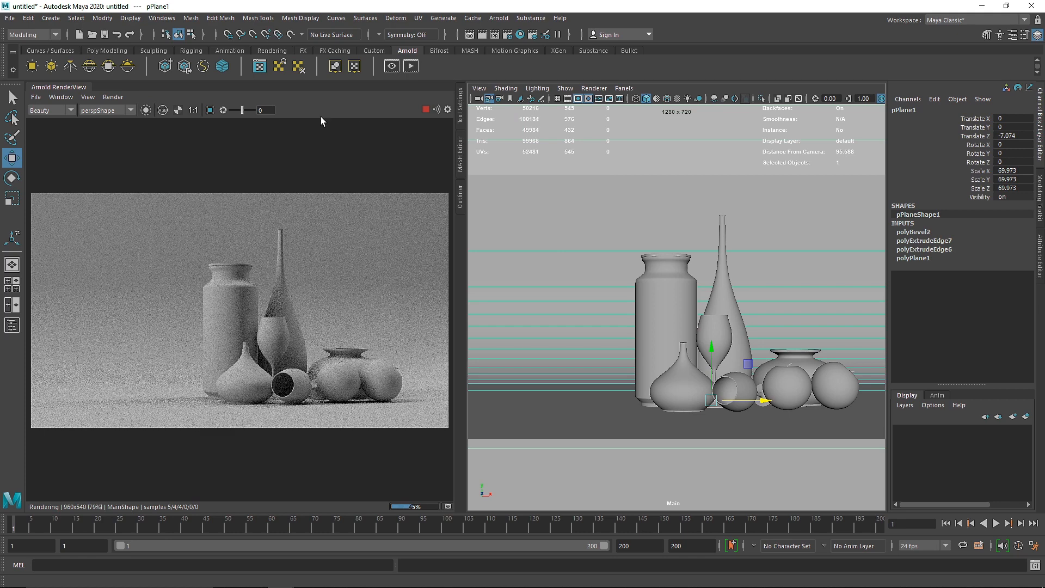
right_click(72, 89)
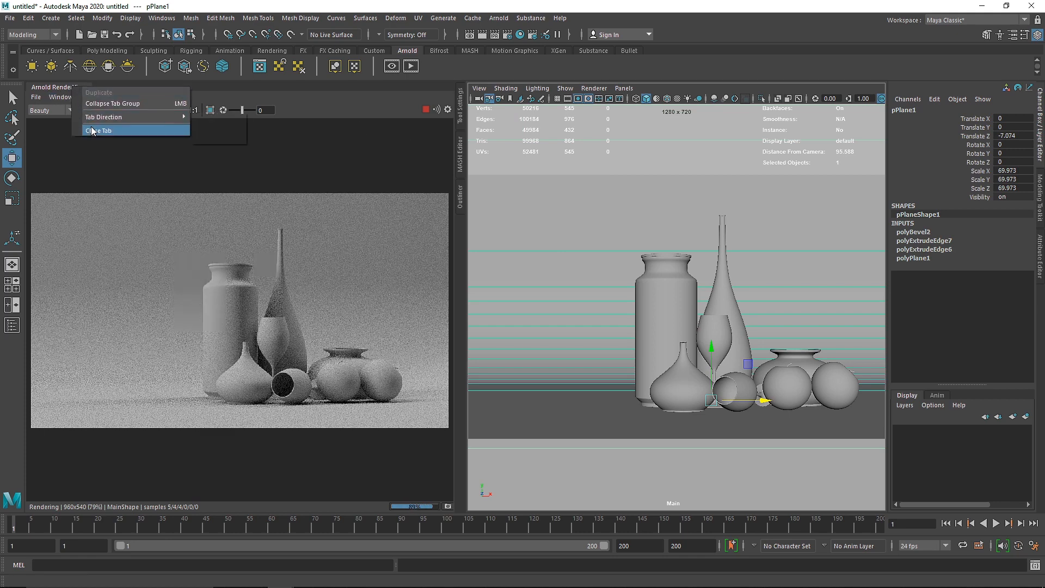
left_click(92, 131)
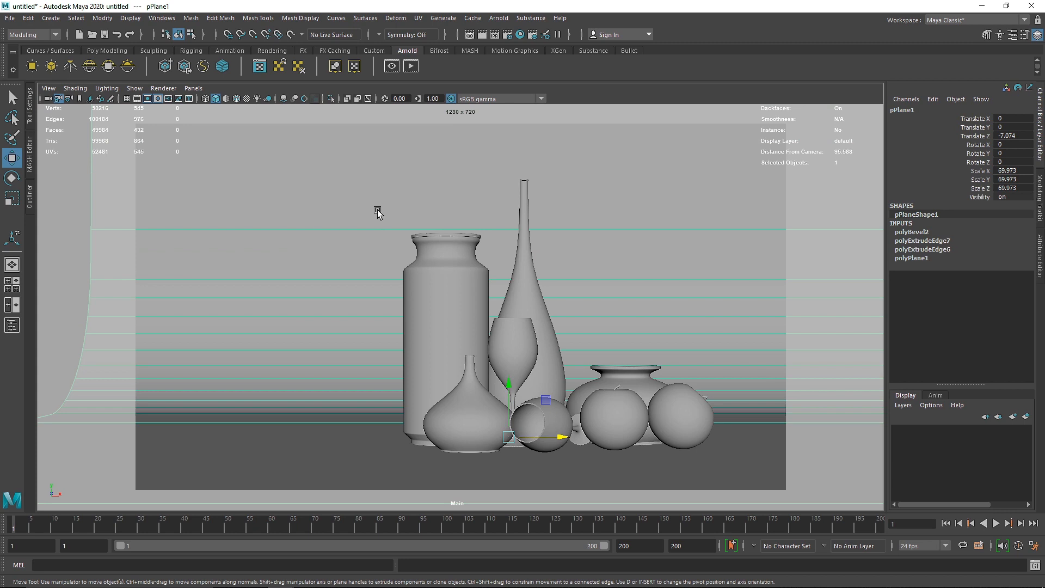
Step: Return to the perspective view and assign a new aiStandardSurface material to the jar
key("space")
left_click_drag(378, 212, 379, 174)
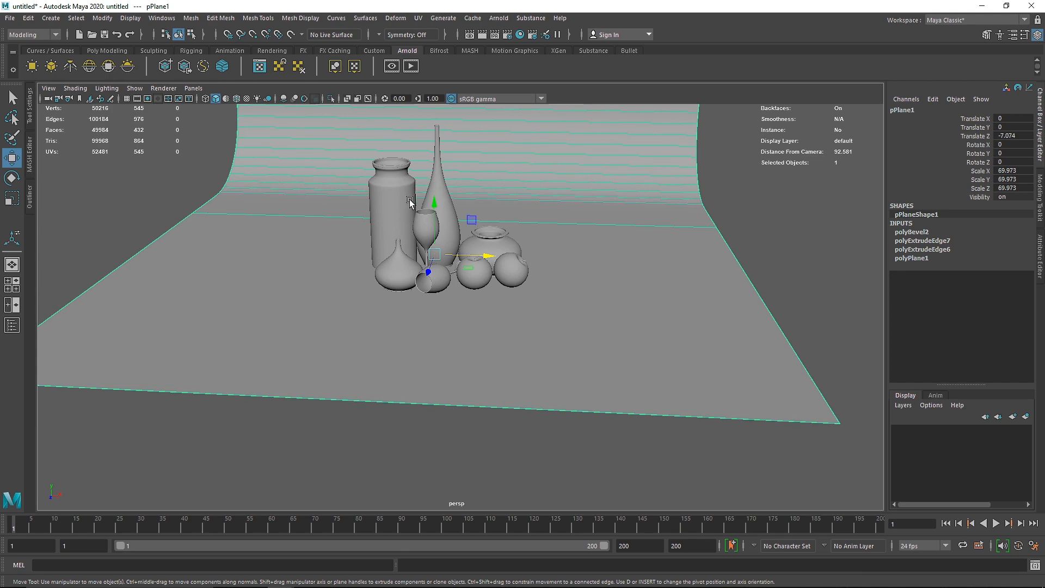
scroll(409, 199, "up", 3)
middle_click_drag(360, 203, 420, 289, "alt")
scroll(422, 259, "up", 5)
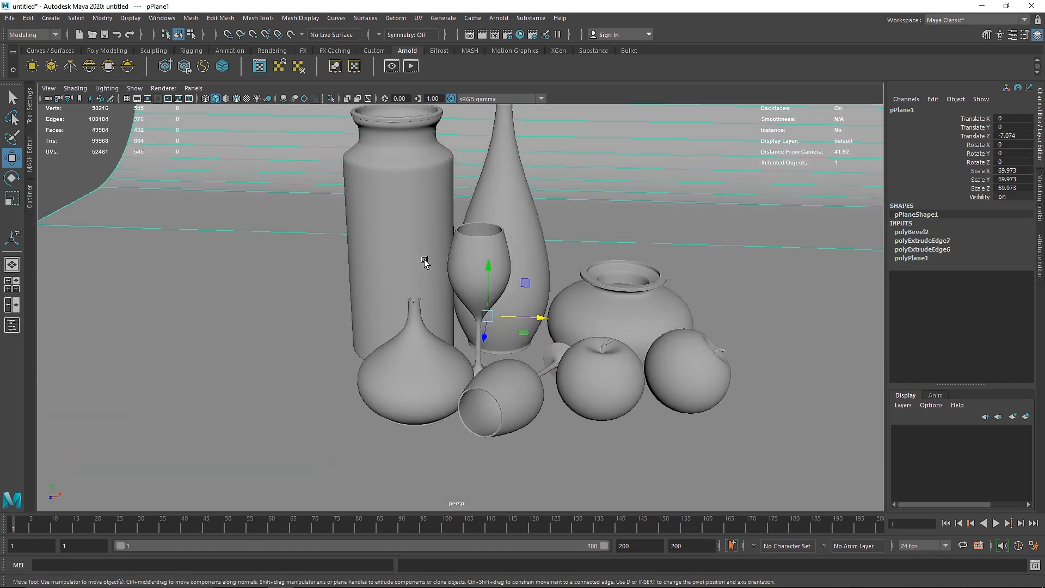
left_click(427, 256)
right_click_drag(433, 242, 430, 521)
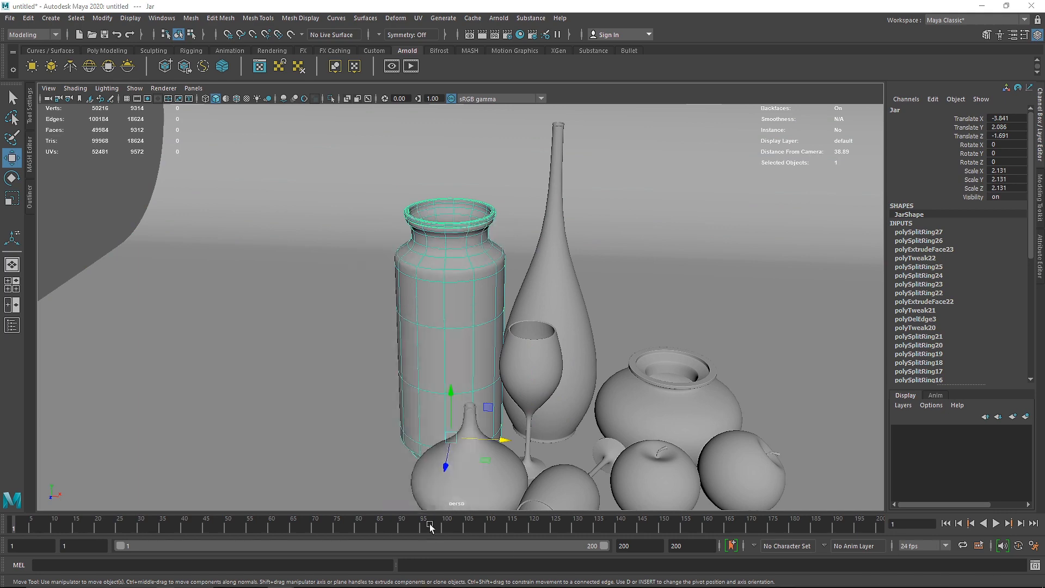
left_click(376, 279)
left_click(456, 404)
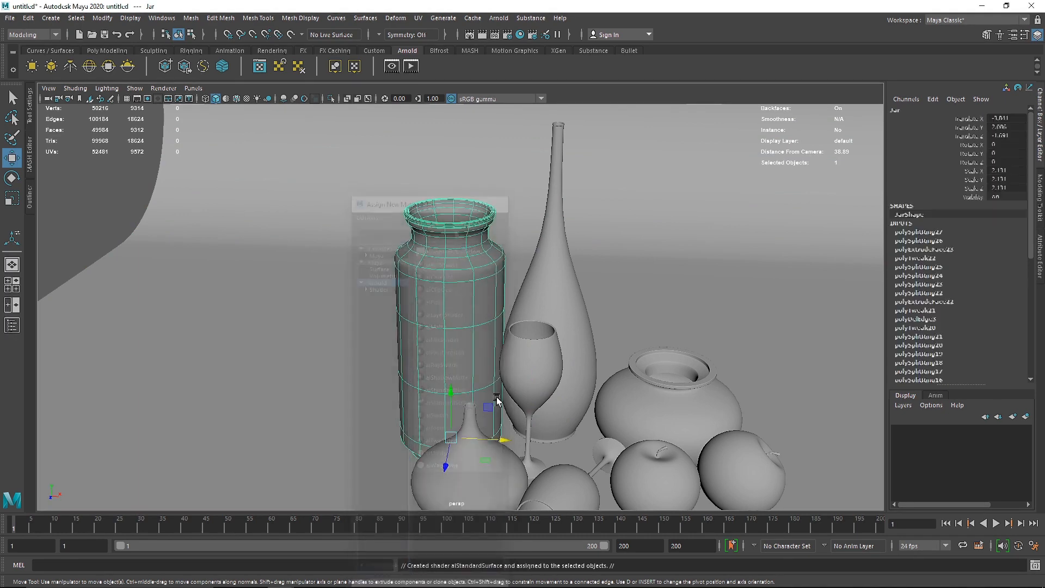
Step: Open the jar's aiStandardSurface shader attributes and rename the material Matte_Black
left_click(972, 107)
scroll(972, 107, "down", 8)
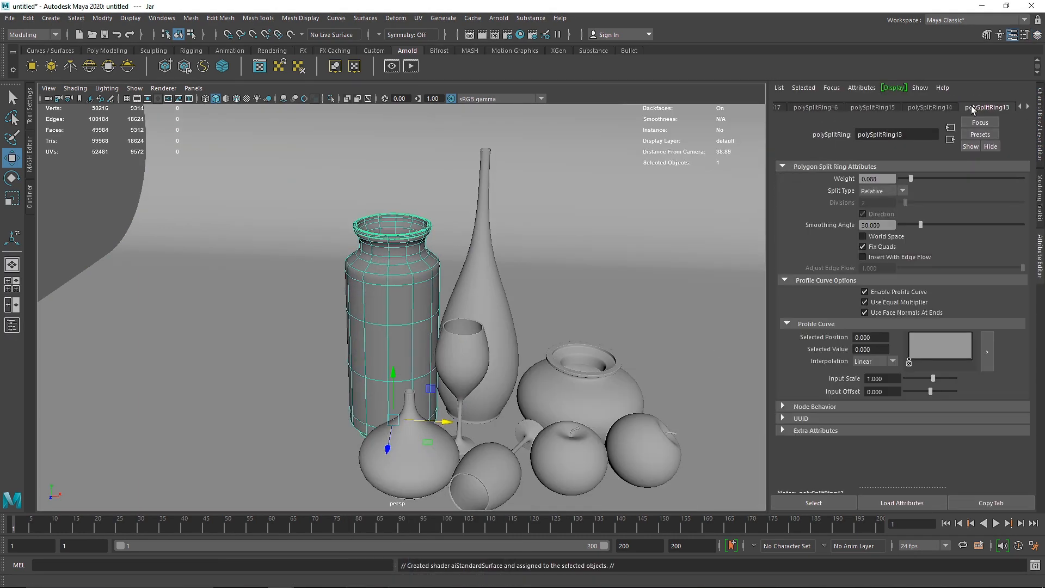
left_click(834, 88)
left_click(865, 110)
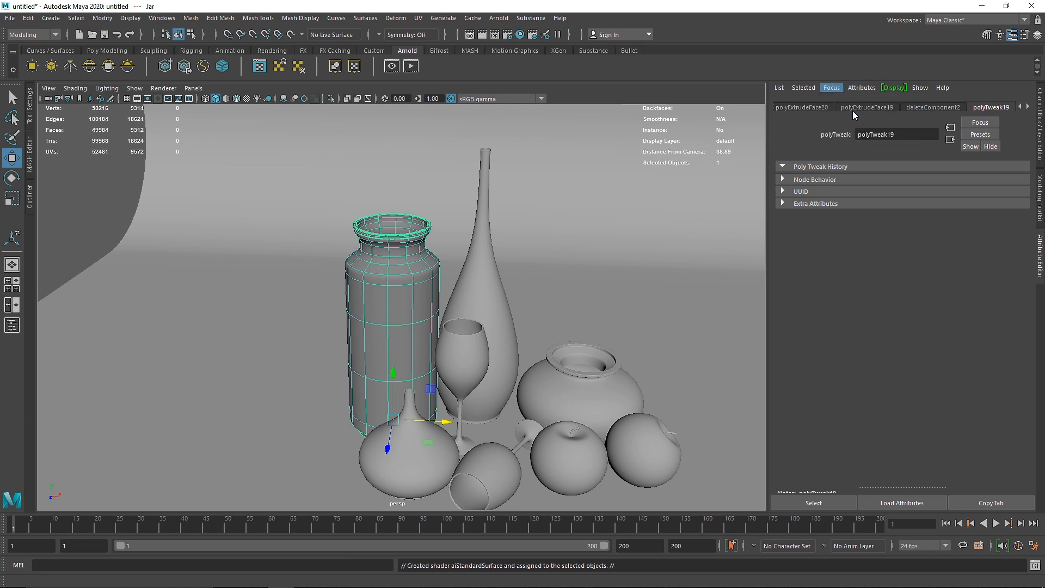
left_click(923, 139)
double_click(914, 136)
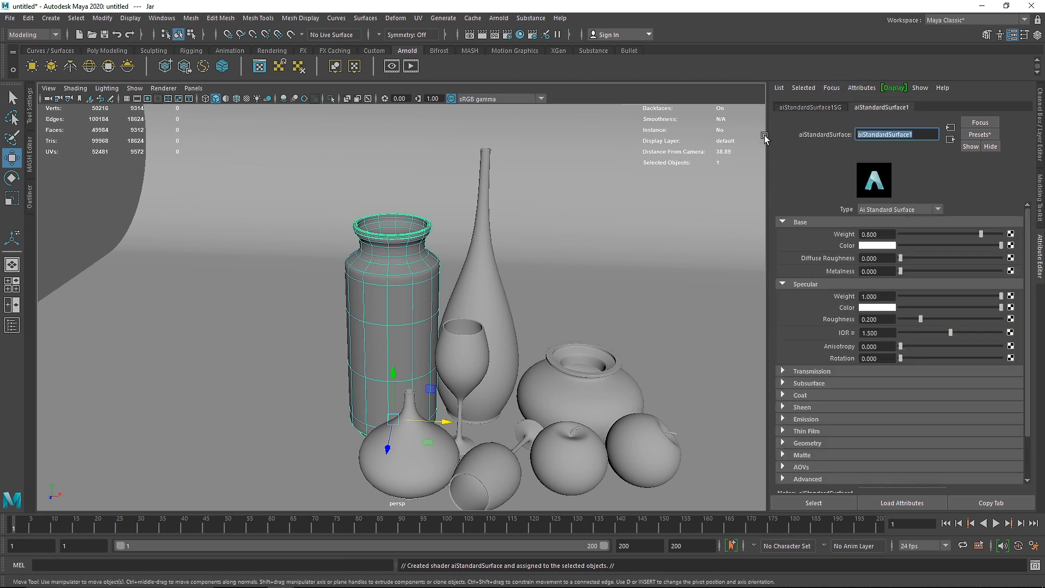
type("Matte")
type("_Black")
key("Return")
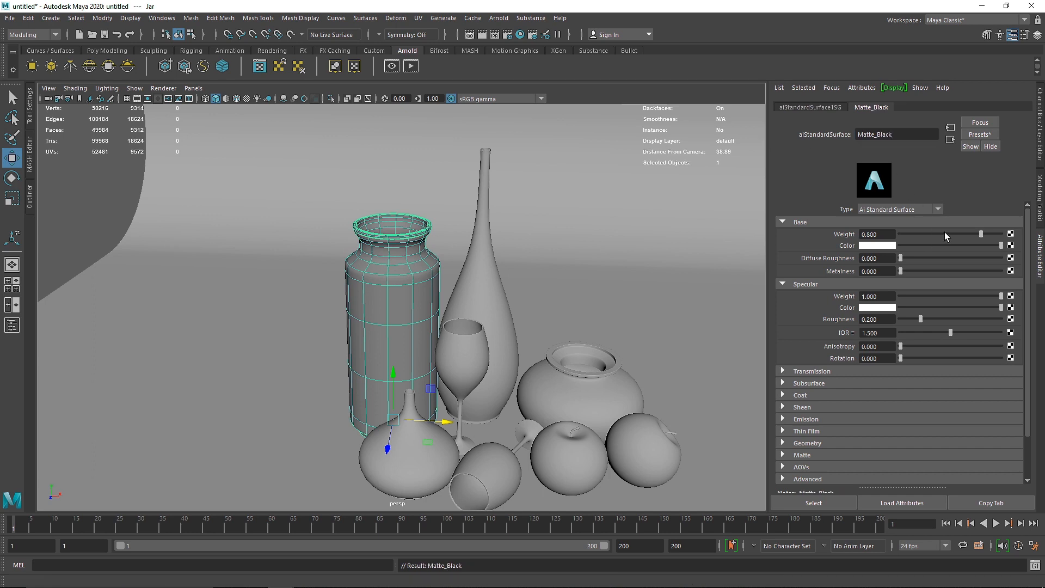
Step: Set Matte_Black's base weight to 1, metalness to 0.5 and specular roughness to 0.5, and darken its base color to near black
left_click_drag(981, 233, 1027, 236)
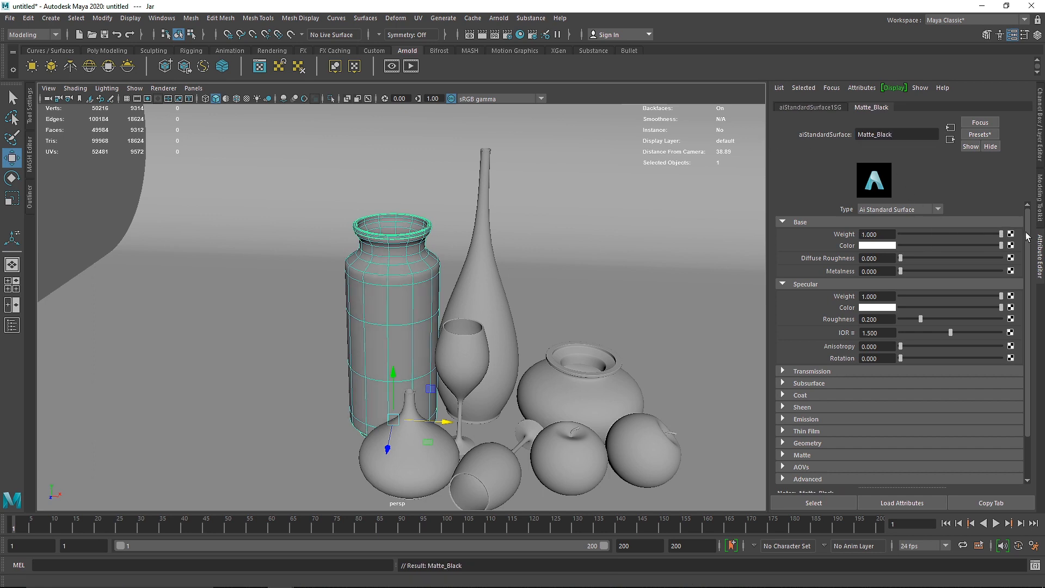
left_click(895, 272)
type("0.5")
key("Return")
left_click(888, 319)
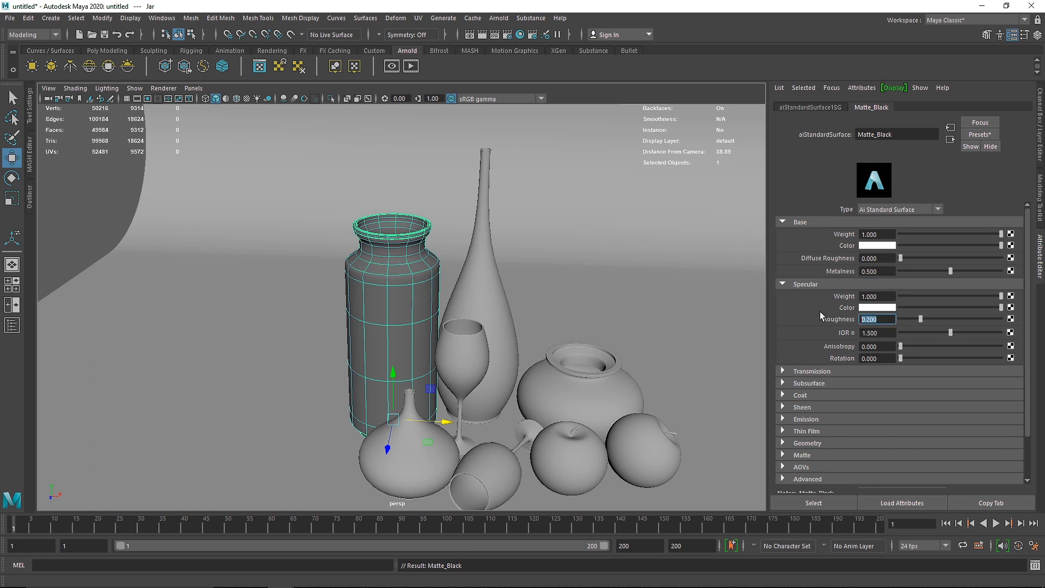
type("0.5")
key("Return")
left_click_drag(910, 246, 904, 247)
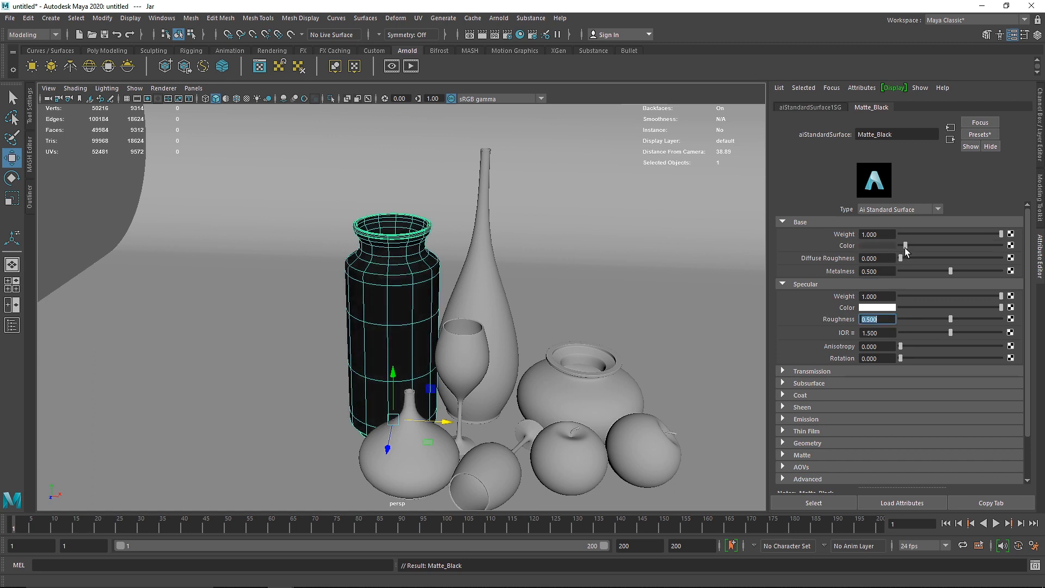
Step: Give Matte_Black a coat with weight 1 and roughness 0.3
left_click(814, 393)
left_click_drag(886, 408, 817, 424)
type("1")
key("Return")
type(".3")
key("Return")
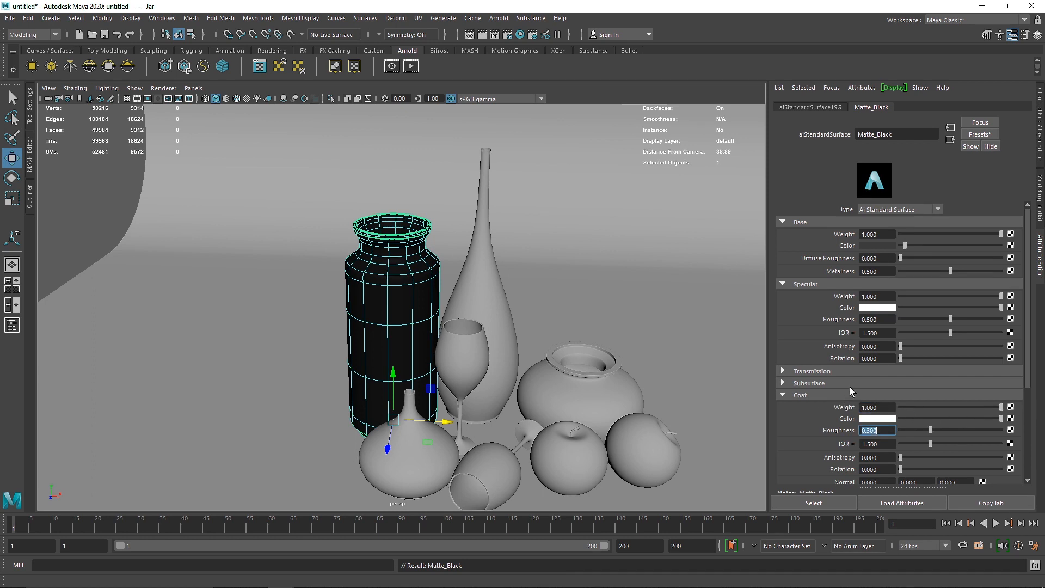
Step: Assign the existing Matte_Black material to both wine glasses, the bottle, the vase, the round pot and both apples
left_click(473, 351)
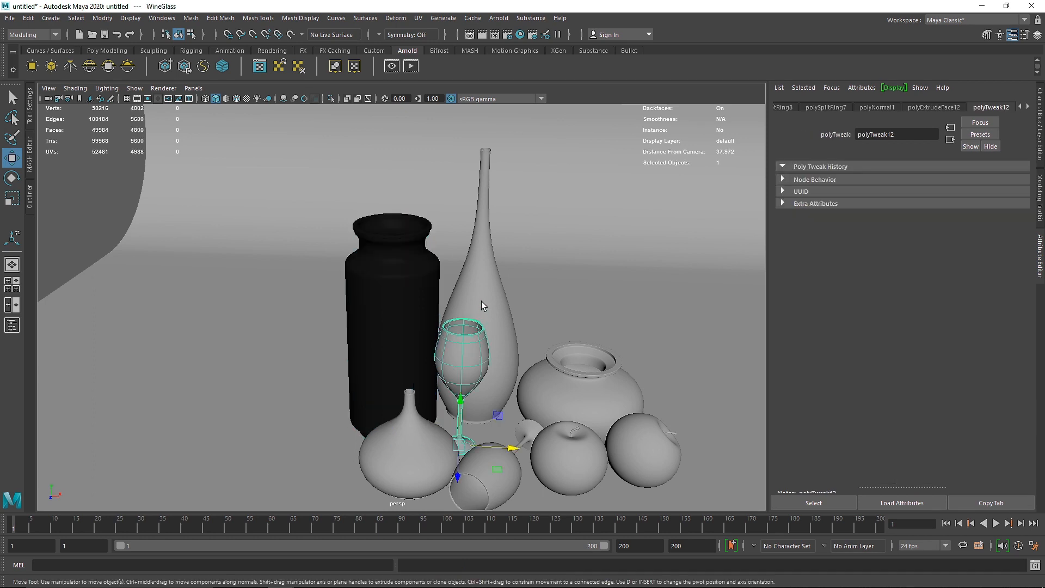
left_click(482, 299, "shift")
left_click(452, 460, "shift")
left_click(487, 474, "shift")
left_click(559, 475, "shift")
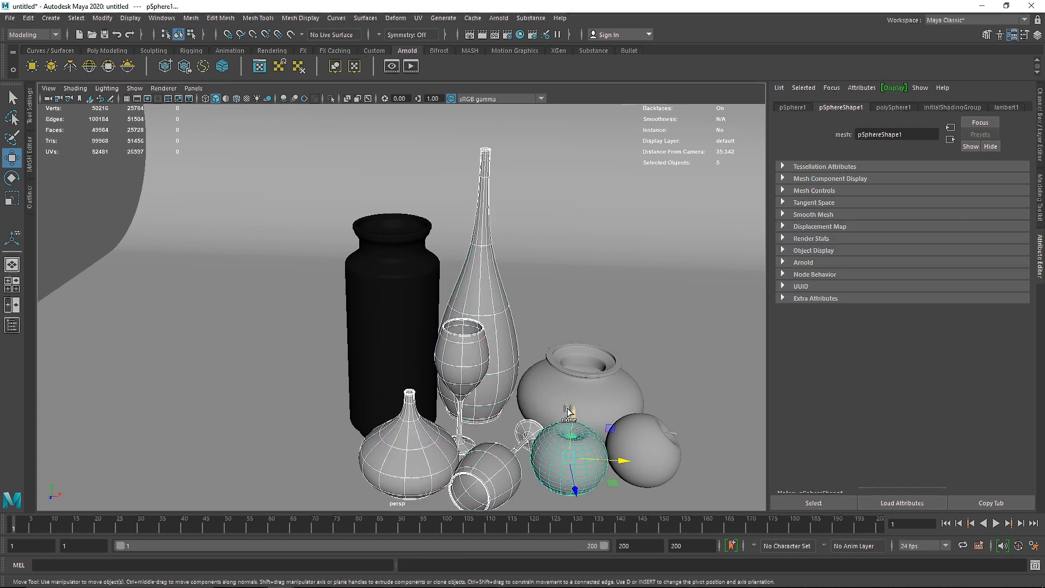
left_click(578, 396, "shift")
left_click(637, 423, "shift")
right_click(609, 384)
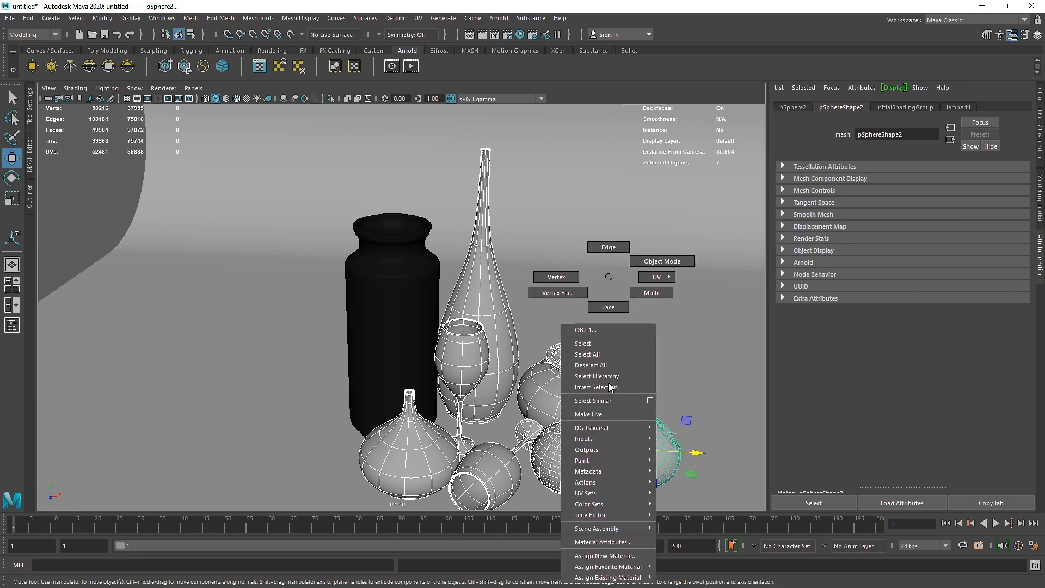
mouse_move(621, 577)
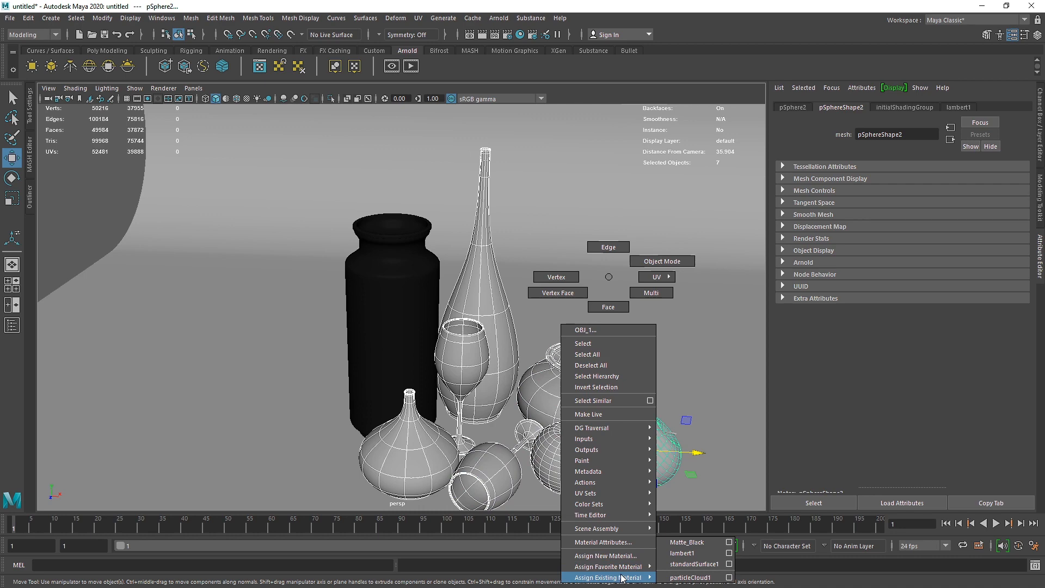
left_click(687, 542)
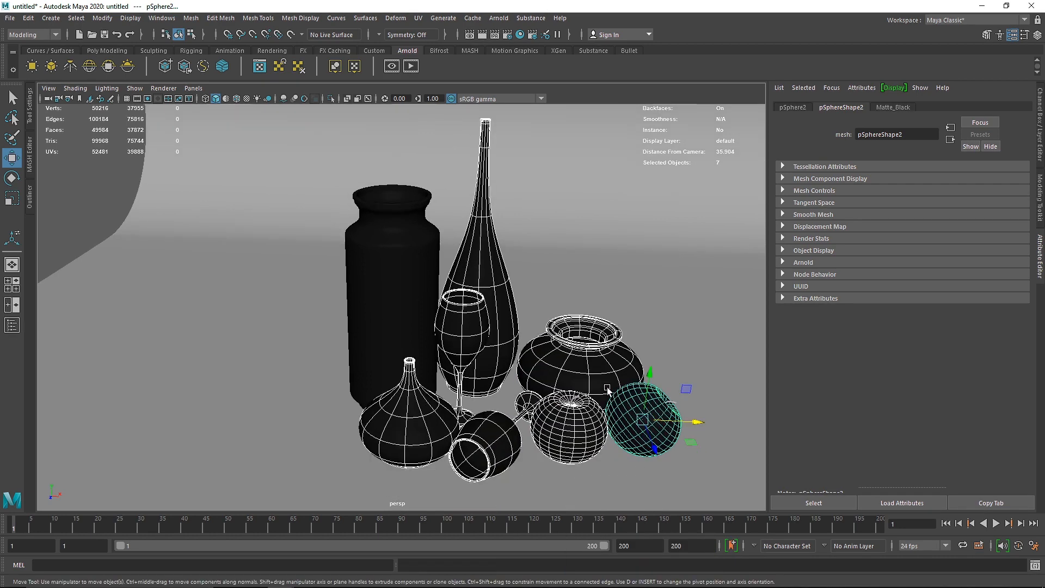
scroll(607, 387, "down", 4)
left_click(94, 235)
scroll(511, 369, "up", 6)
middle_click_drag(667, 433, 619, 406, "alt")
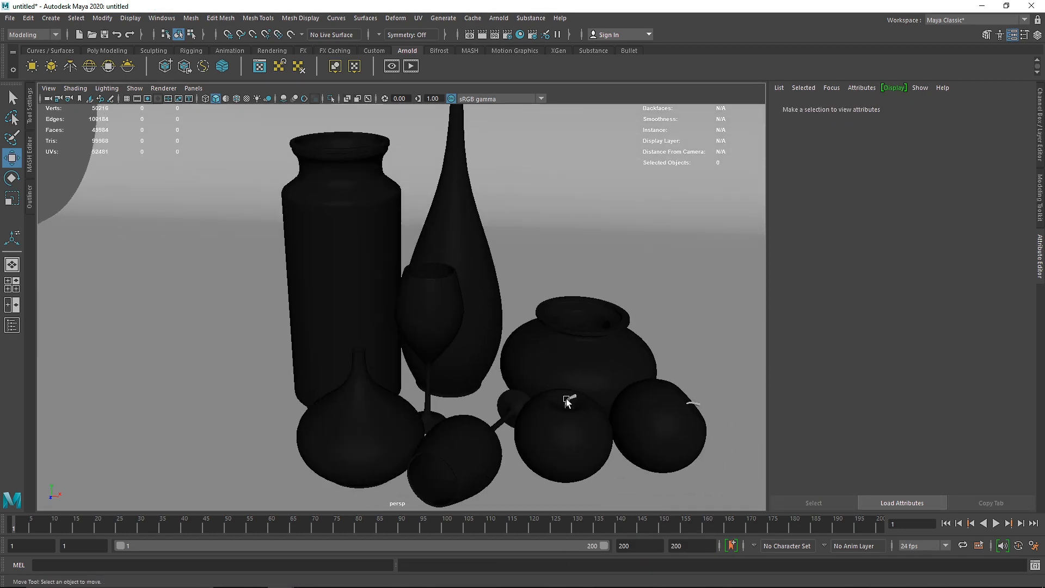
Step: Render the blackened still life in Arnold RenderView through the MainShape camera
left_click(566, 402)
scroll(576, 402, "down", 3)
scroll(589, 413, "up", 2)
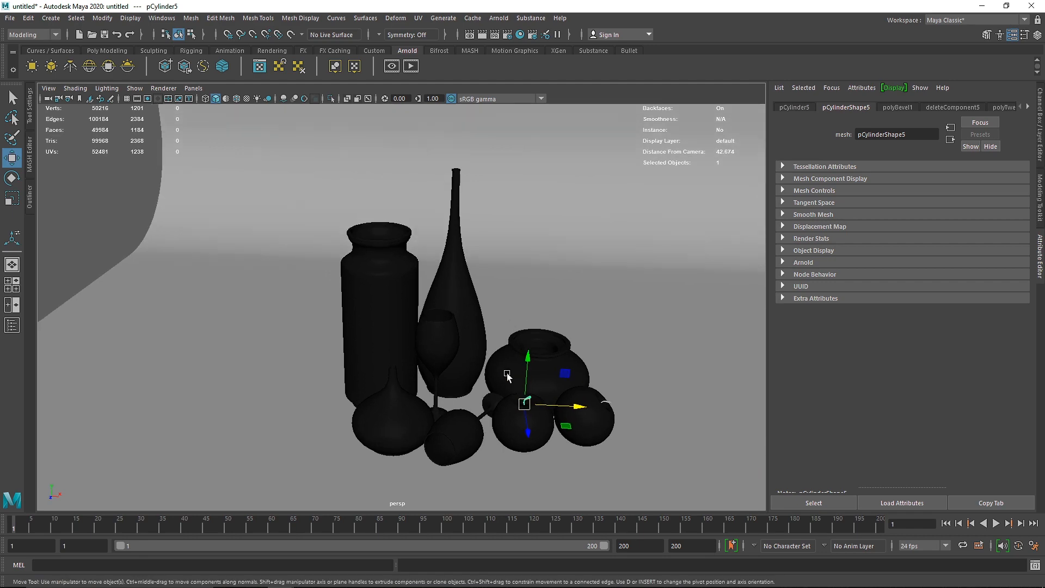
left_click(411, 65)
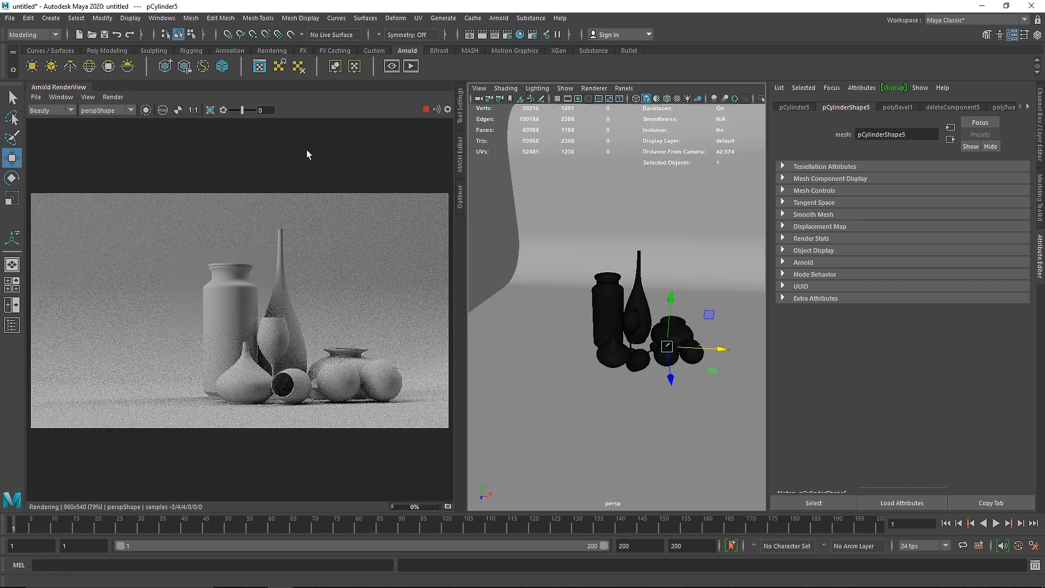
left_click(112, 108)
left_click(113, 126)
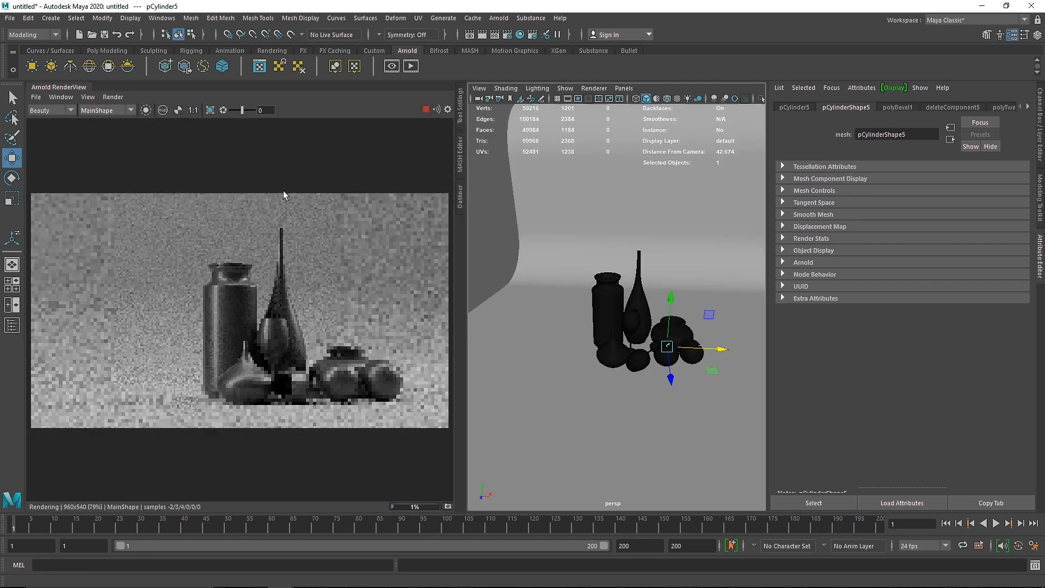
Step: Reopen Matte_Black from the jar's shading group and set its coat roughness to 0.5
left_click(610, 295)
scroll(943, 107, "down", 4)
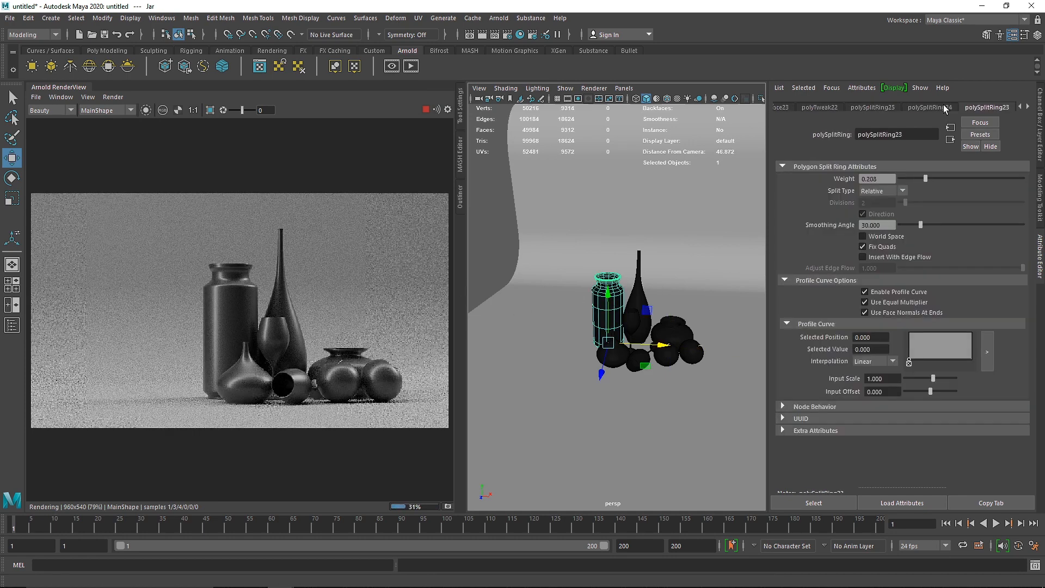
scroll(942, 106, "down", 5)
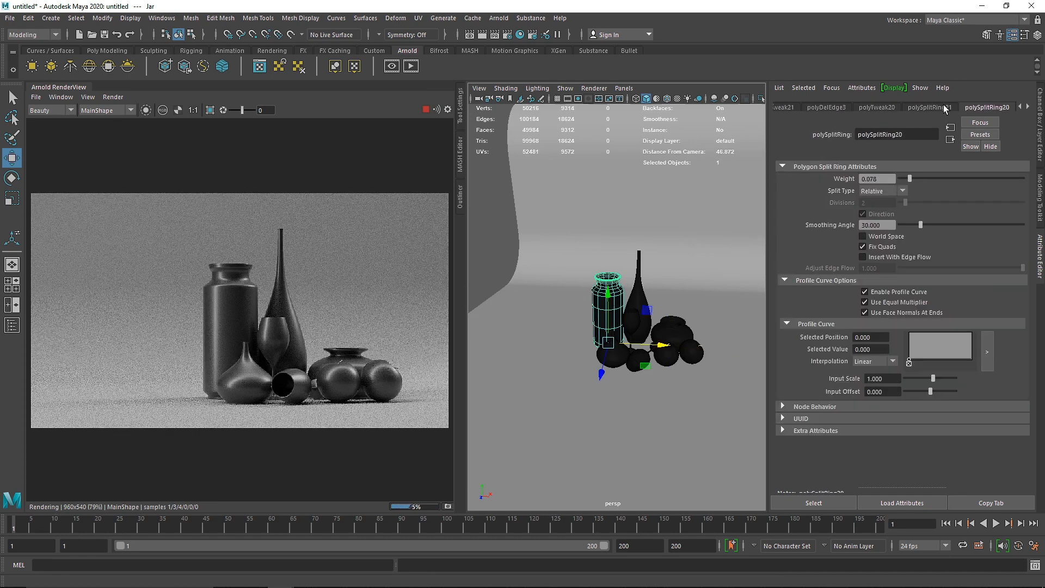
left_click(832, 88)
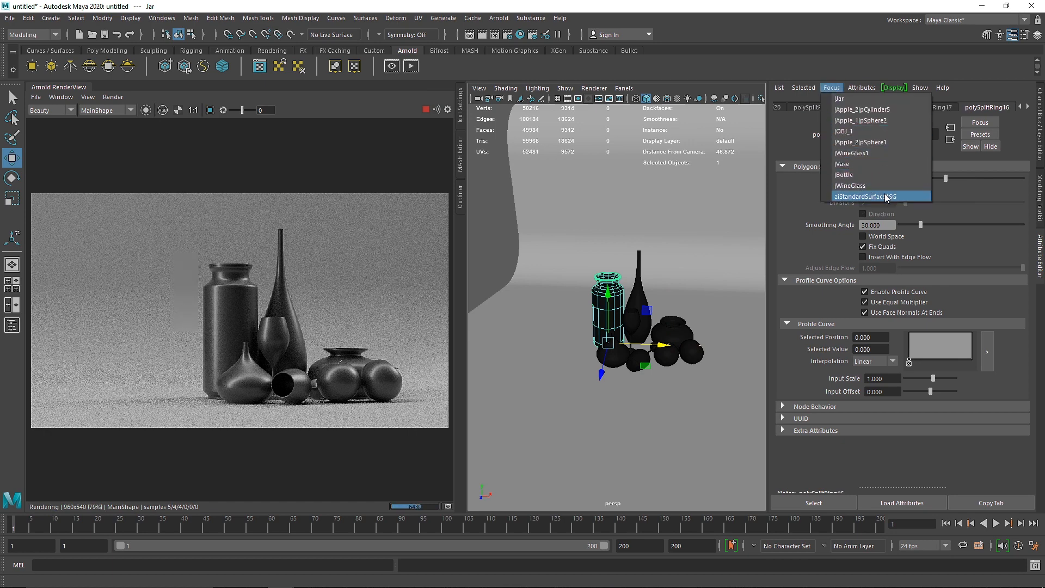
left_click(871, 197)
left_click(870, 107)
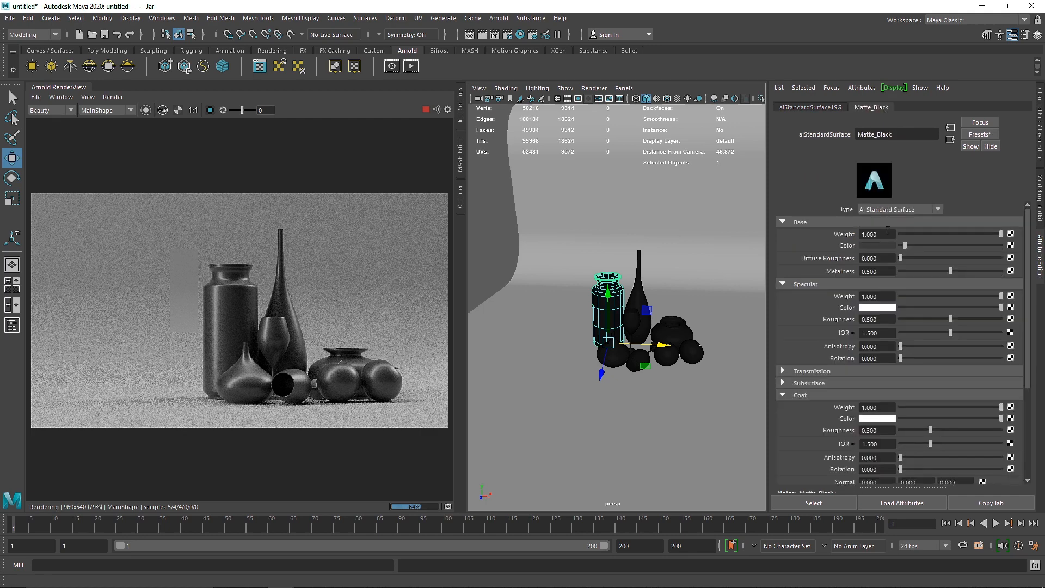
left_click(869, 430)
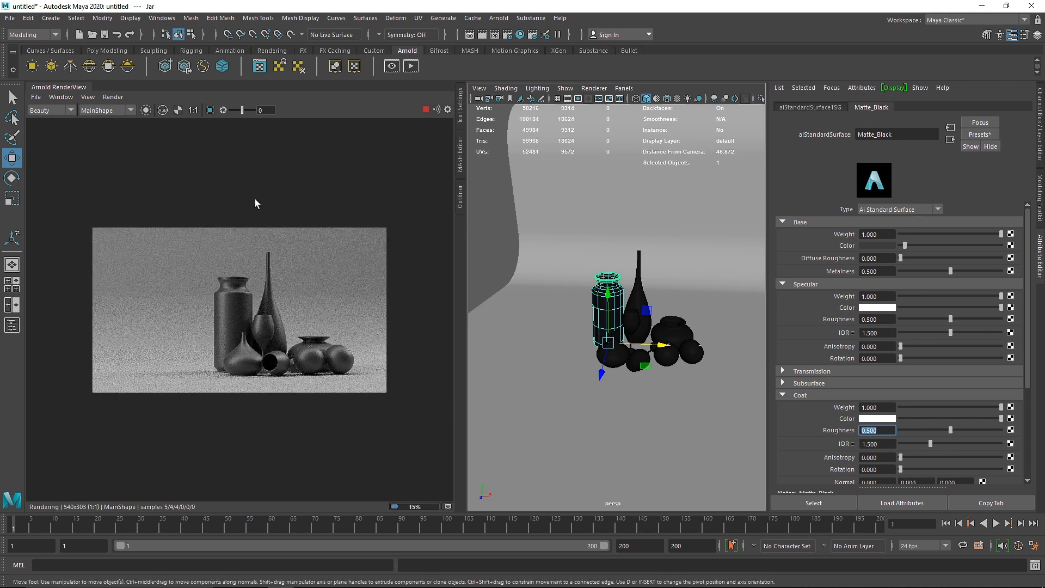
Step: Close the Arnold render view and clear the selection
right_click(72, 86)
left_click(93, 130)
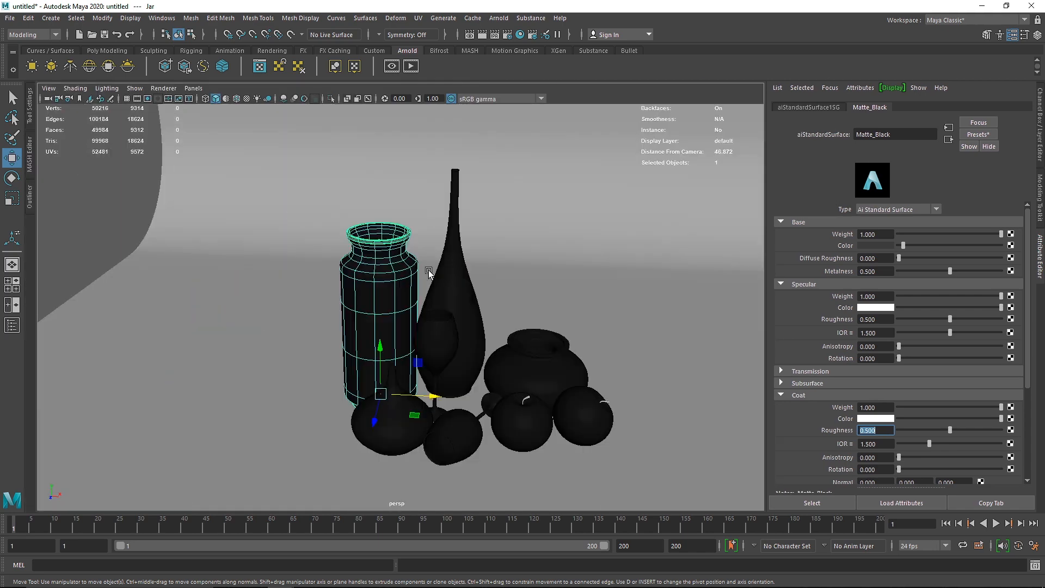
left_click(394, 251)
left_click(104, 189)
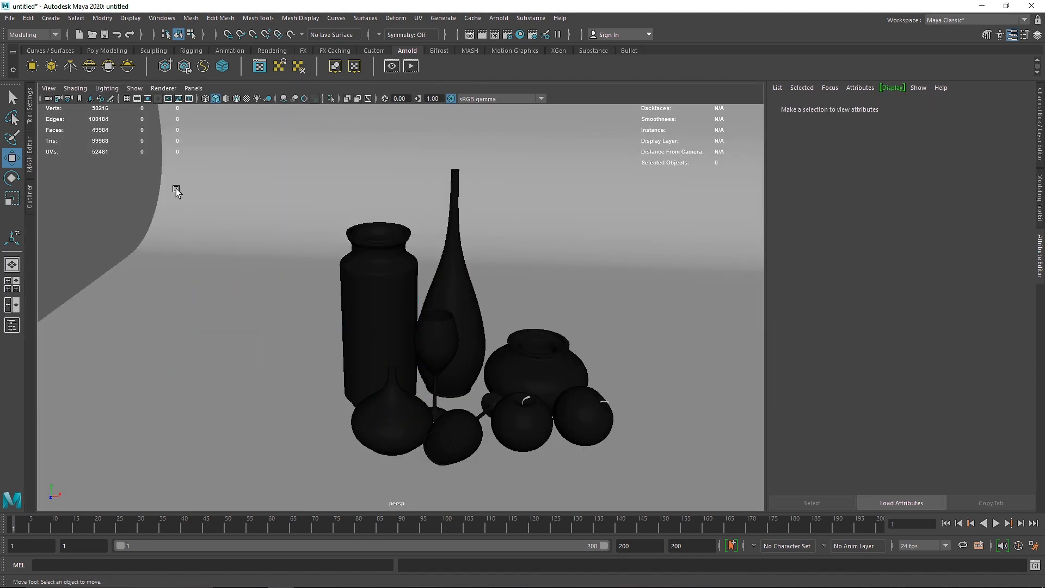
Step: Select the band of faces around the jar just below its shoulder, using the front view
left_click(379, 228)
scroll(382, 249, "down", 3)
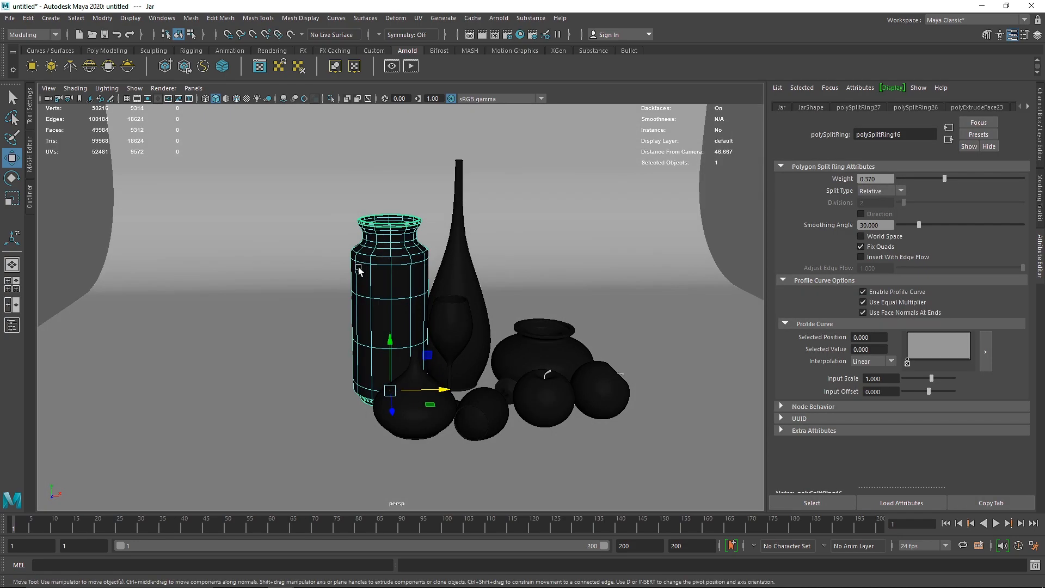
key("space")
key("space")
scroll(362, 309, "up", 8)
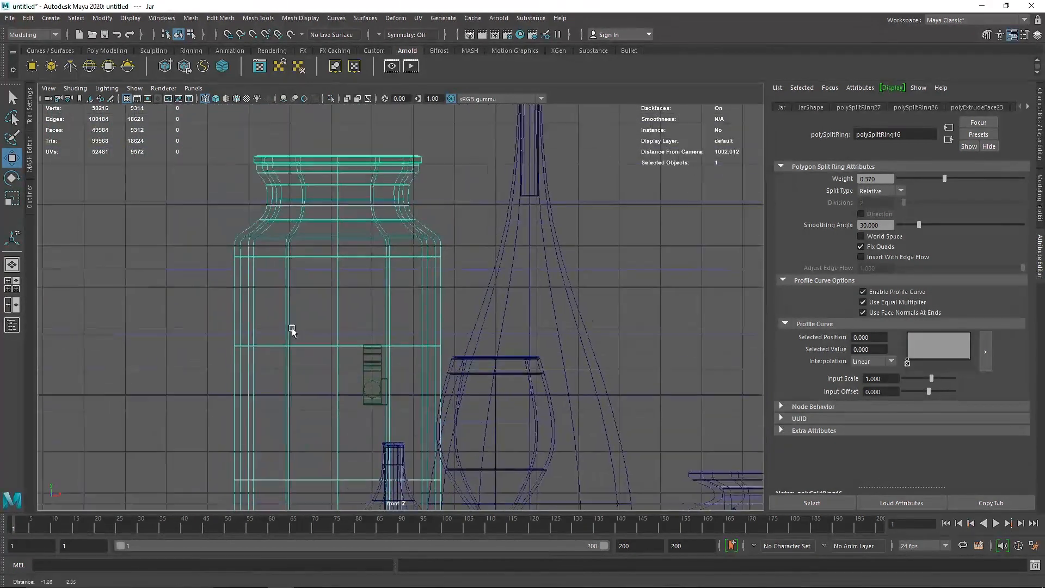
right_click(308, 156)
left_click(308, 186)
left_click_drag(170, 137, 467, 205)
left_click_drag(171, 283, 487, 321)
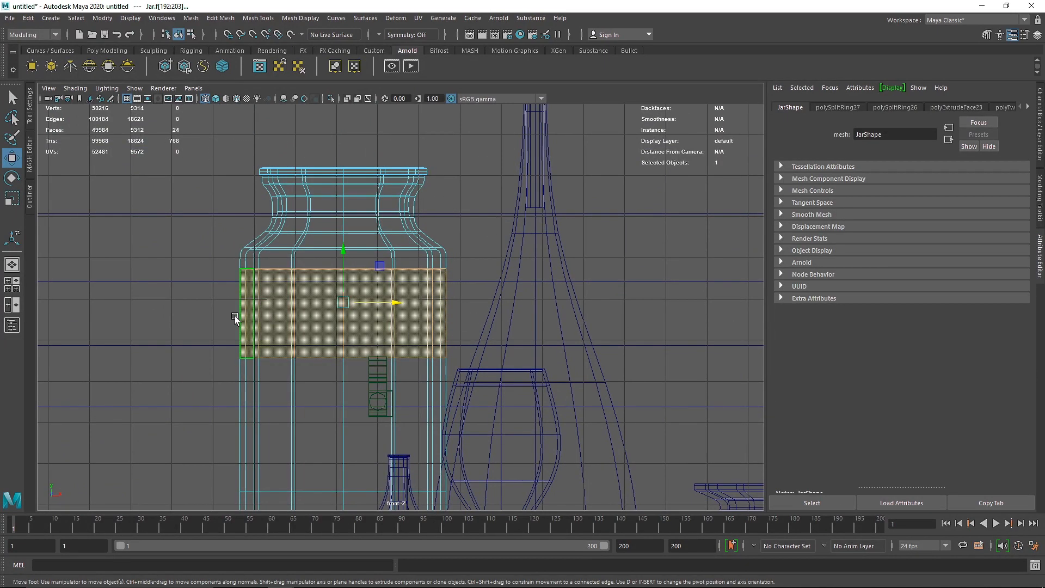
key("space")
key("space")
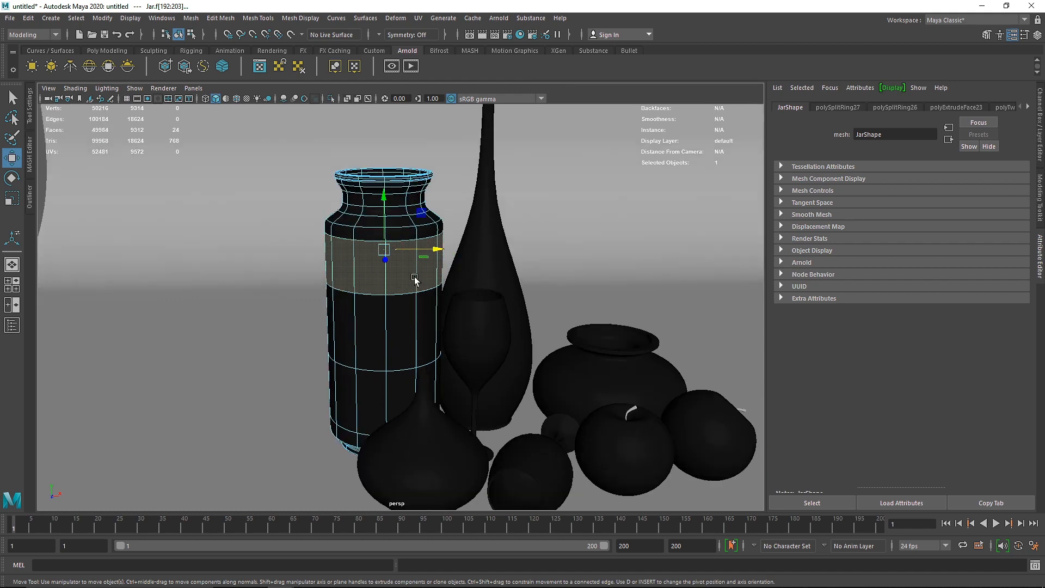
Step: Assign a new Arnold Standard Surface material to the selected jar band and name it Gold
right_click_drag(415, 280, 425, 558)
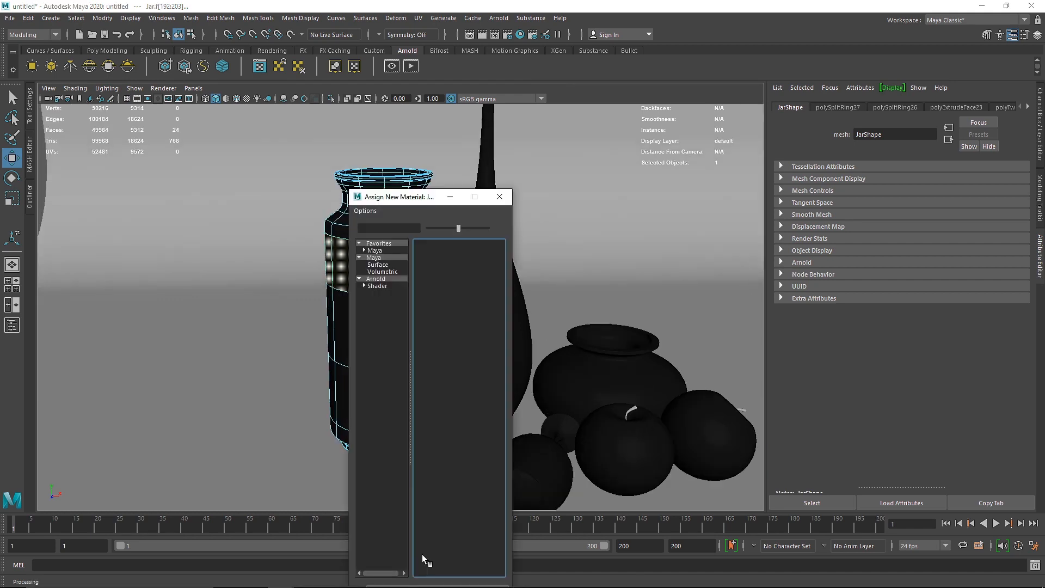
left_click(376, 278)
left_click(452, 403)
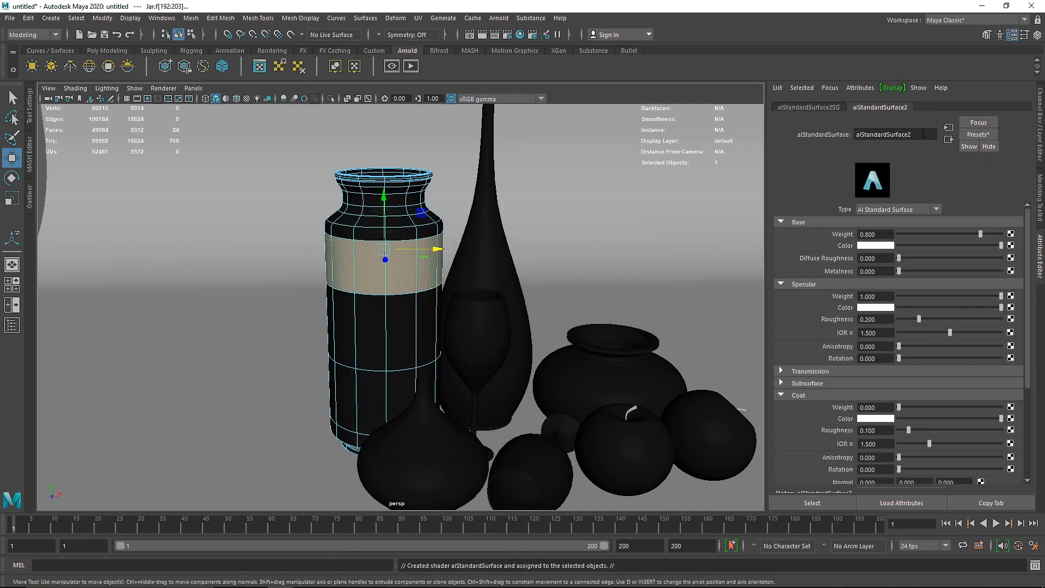
double_click(923, 134)
type("Gold")
key("Return")
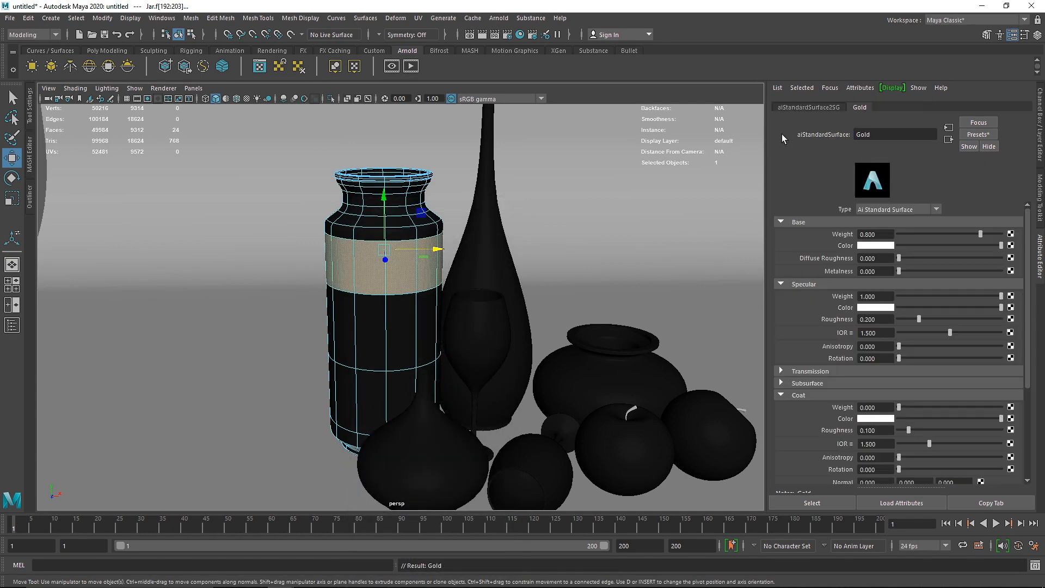
Step: Replace the Gold material's settings with the Gold preset
left_click(978, 135)
mouse_move(934, 327)
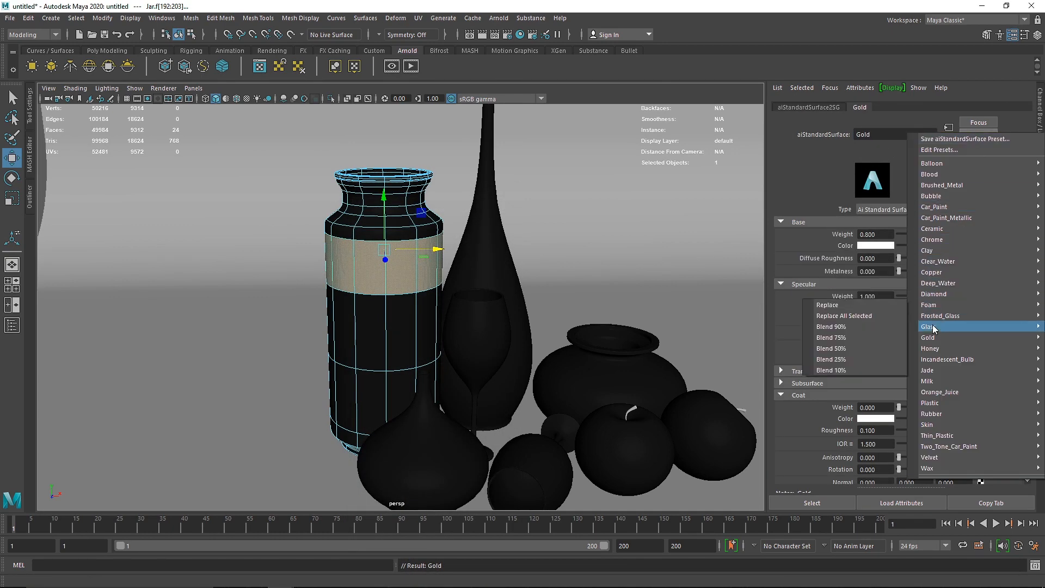
left_click(899, 314)
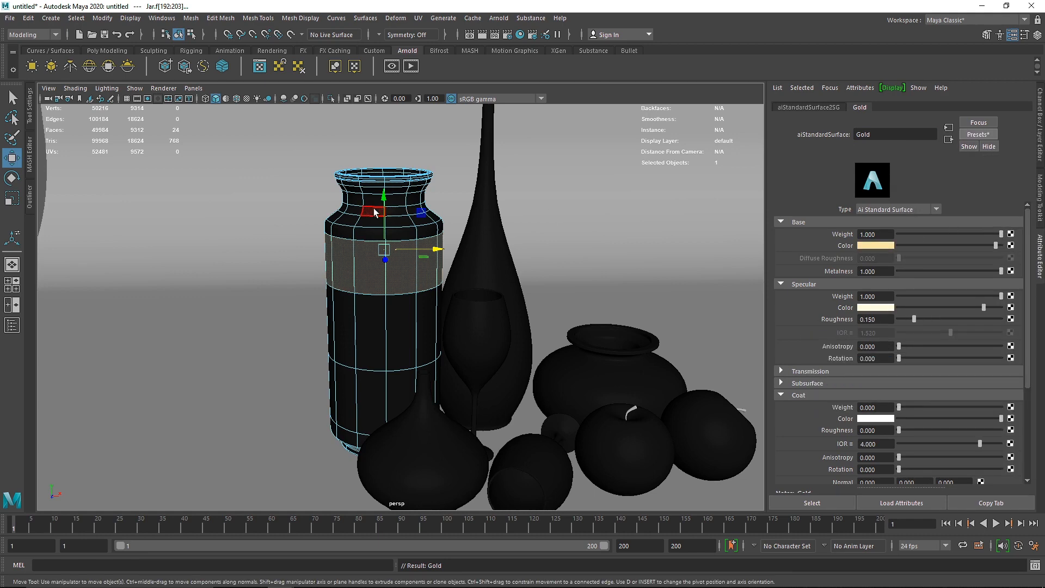
Step: Return the jar to object mode, test-render its gold band in Arnold RenderView, and close the render view
right_click_drag(351, 195, 377, 189)
left_click(415, 68)
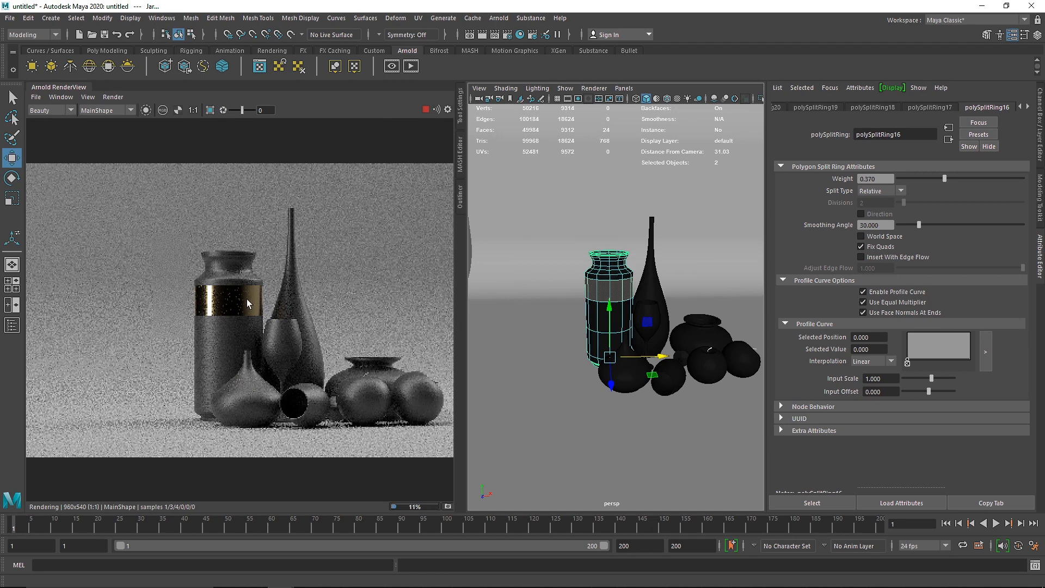
left_click(426, 109)
right_click(98, 87)
left_click(113, 126)
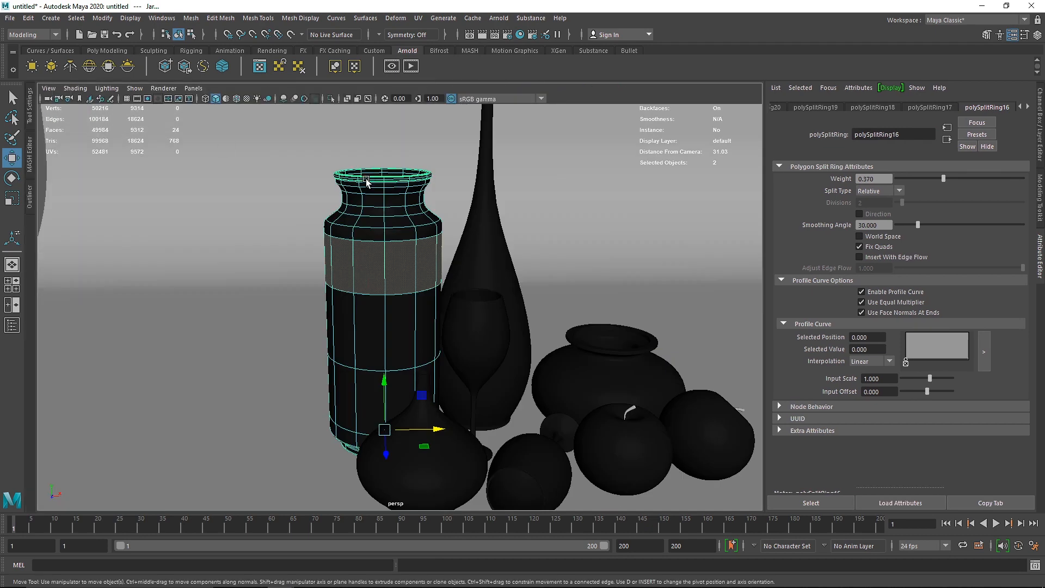
Step: Reopen Matte_Black from its shading group and darken its base color to almost pure black
left_click(825, 88)
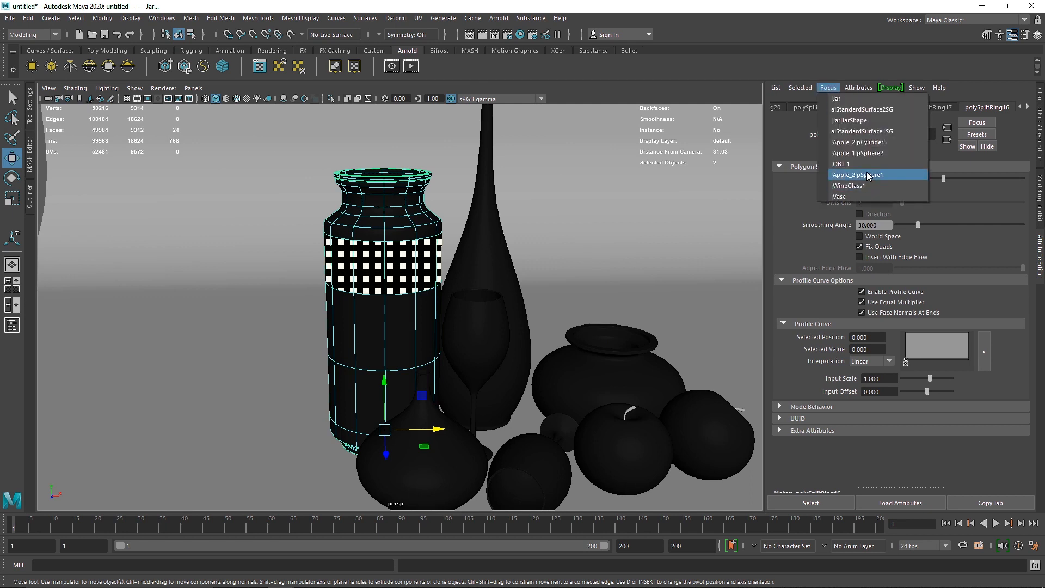
left_click(886, 136)
left_click(868, 108)
left_click_drag(932, 246, 897, 247)
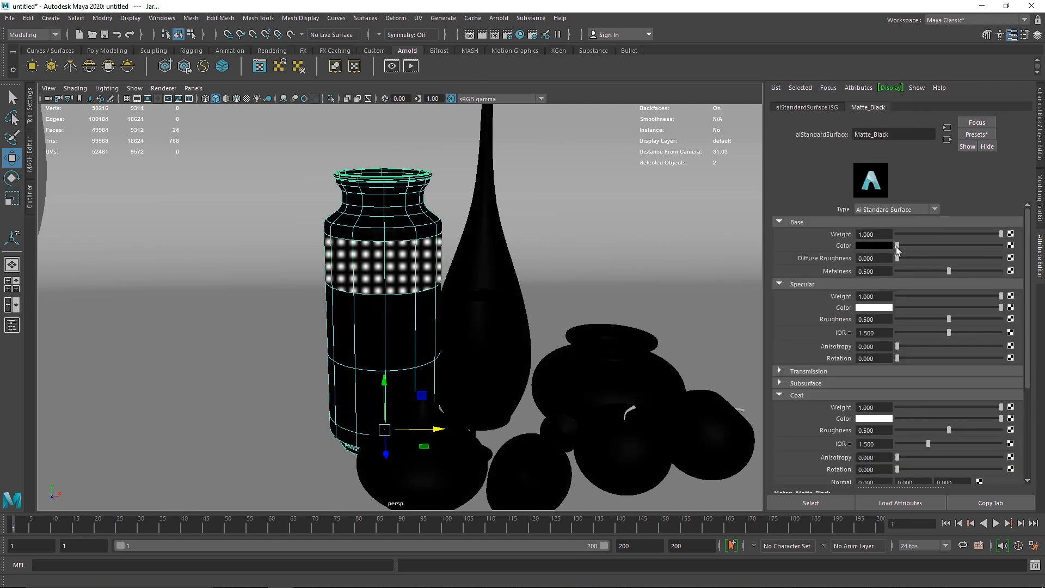
left_click(885, 246)
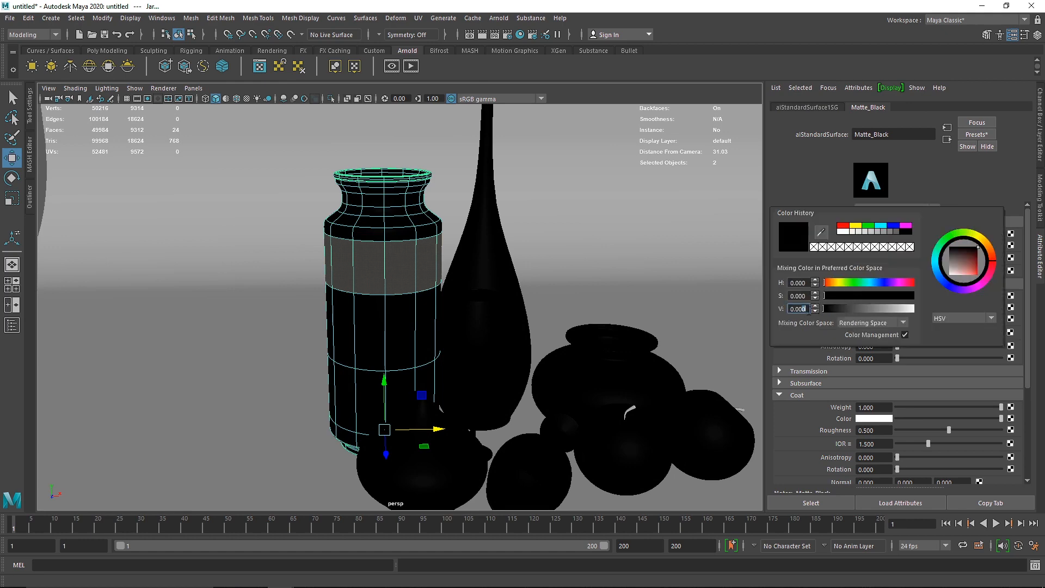
left_click(811, 308)
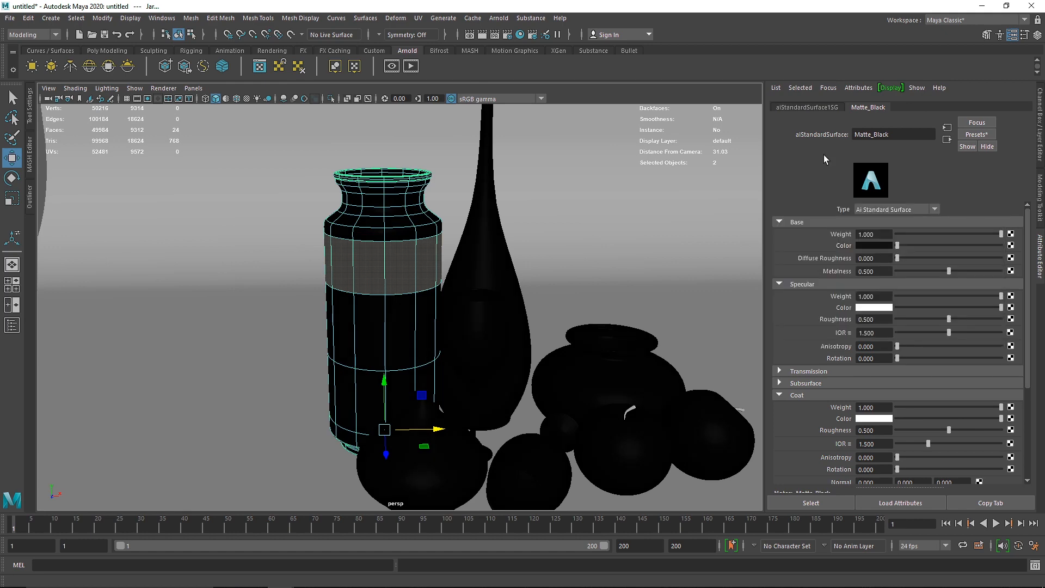
Step: Select the bottle's neck faces in the front view and assign the existing Gold material to them
middle_click_drag(544, 301, 482, 374, "alt")
left_click(449, 244)
key("space")
key("space")
right_click_drag(489, 214, 477, 245)
scroll(538, 273, "down", 3)
left_click_drag(388, 162, 530, 277)
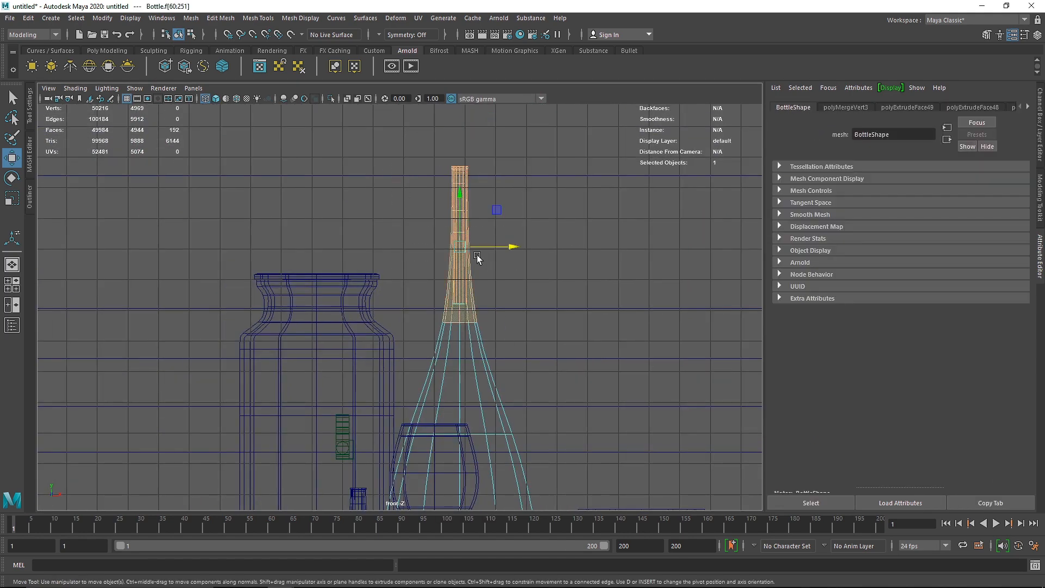
right_click_drag(467, 253, 549, 535)
key("space")
key("space")
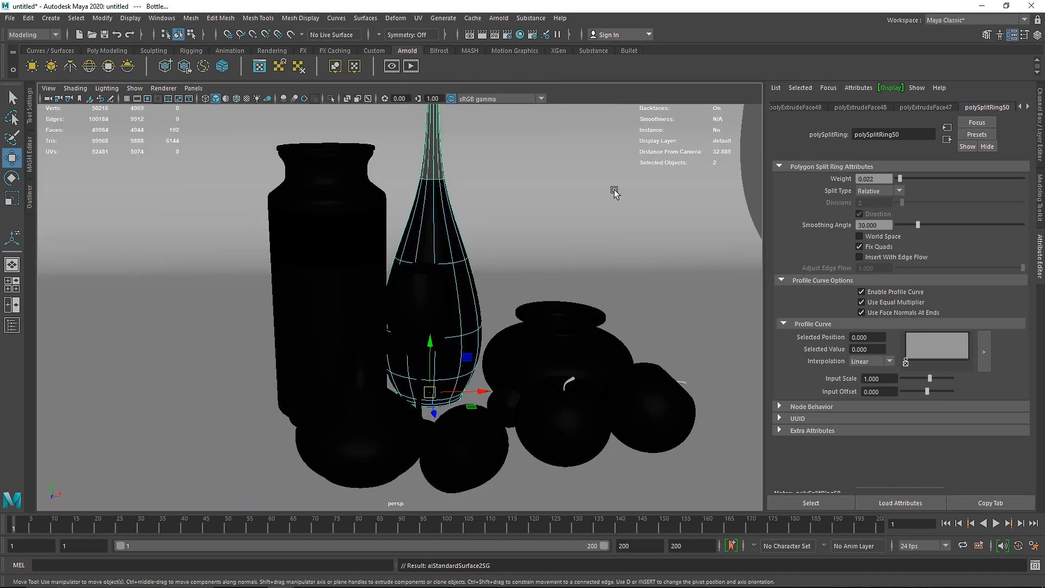
Step: Preview the still life with the default grey material and switch the viewport back to the assigned materials
left_click(518, 186)
left_click_drag(385, 248, 379, 270, "alt")
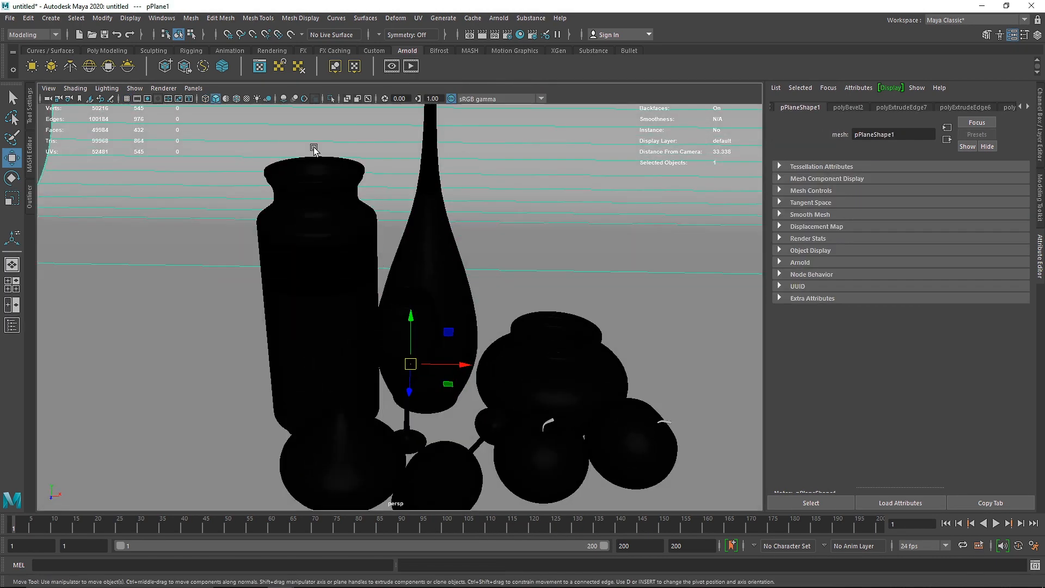
left_click(226, 99)
scroll(245, 116, "down", 3)
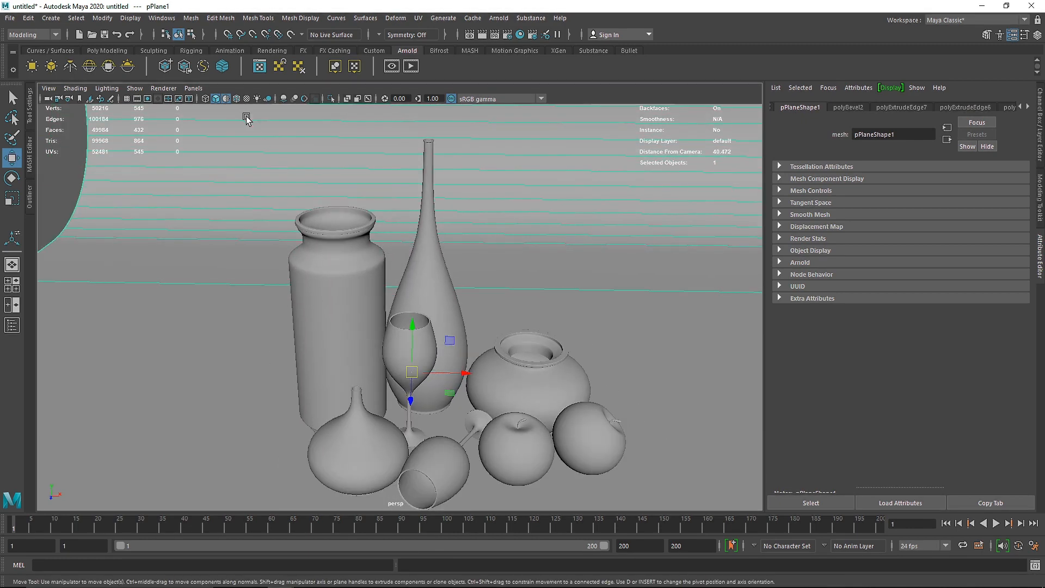
left_click_drag(267, 159, 343, 226, "alt")
left_click(226, 99)
scroll(408, 221, "up", 3)
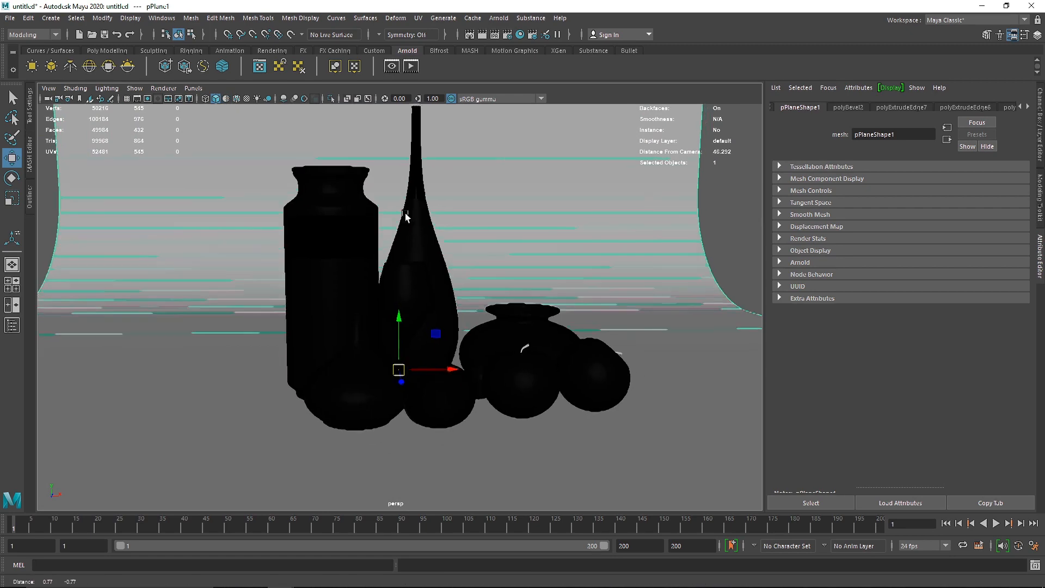
Step: Select the ring of faces around the vase's wide belly and assign the existing Gold material to it
left_click(348, 321)
right_click(353, 325)
right_click_drag(354, 327, 346, 353)
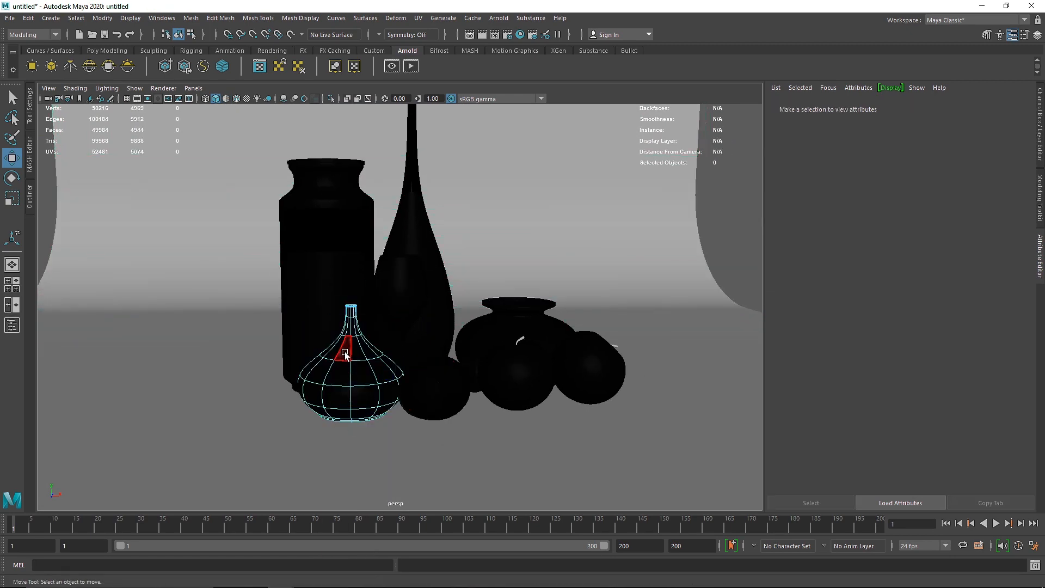
scroll(344, 356, "up", 4)
scroll(311, 338, "up", 5)
middle_click_drag(312, 337, 394, 240, "alt")
scroll(395, 261, "down", 3)
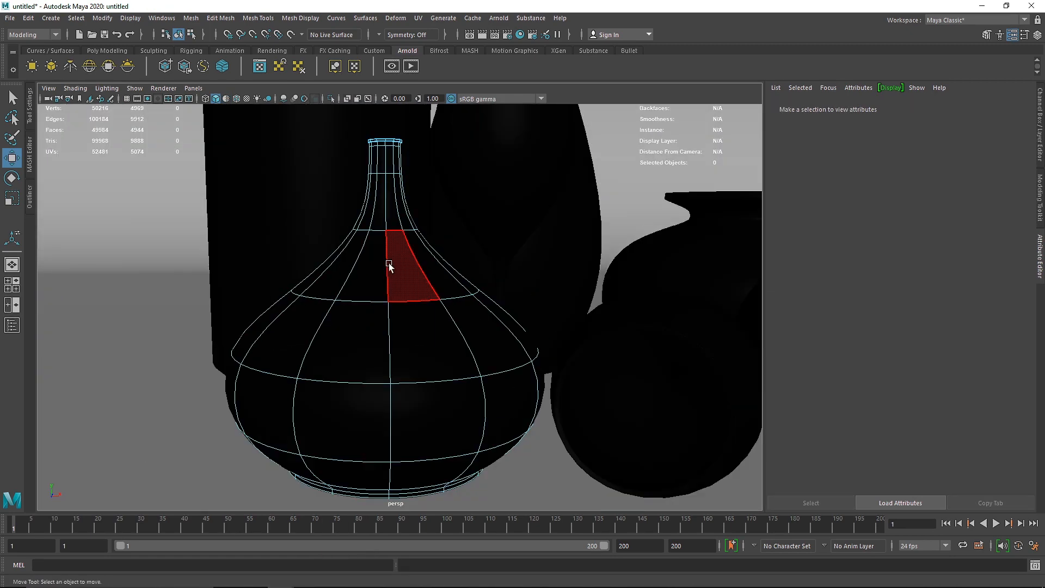
left_click(389, 263)
double_click(365, 281)
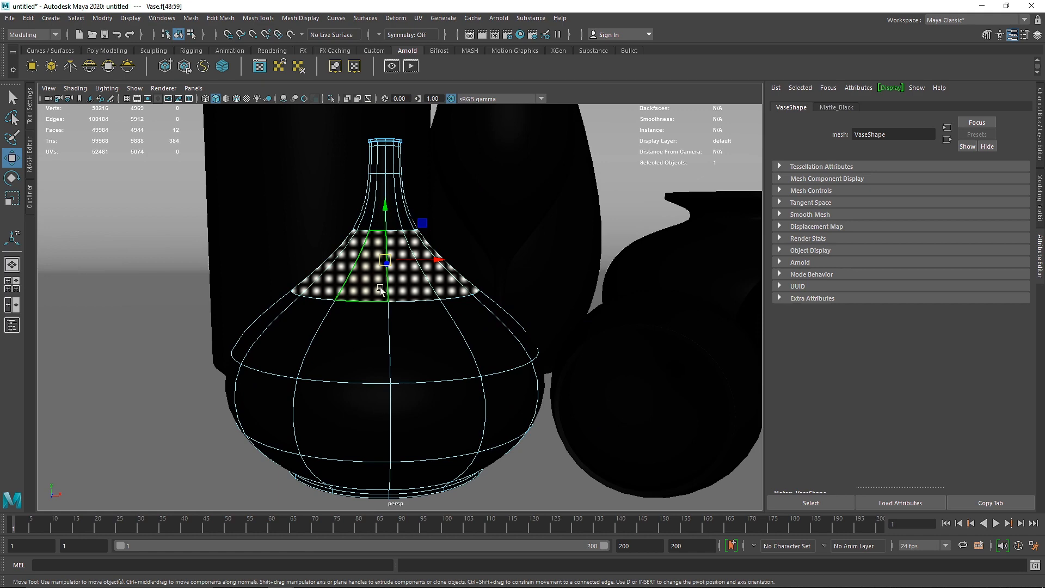
left_click(336, 423)
double_click(413, 422)
right_click(385, 277)
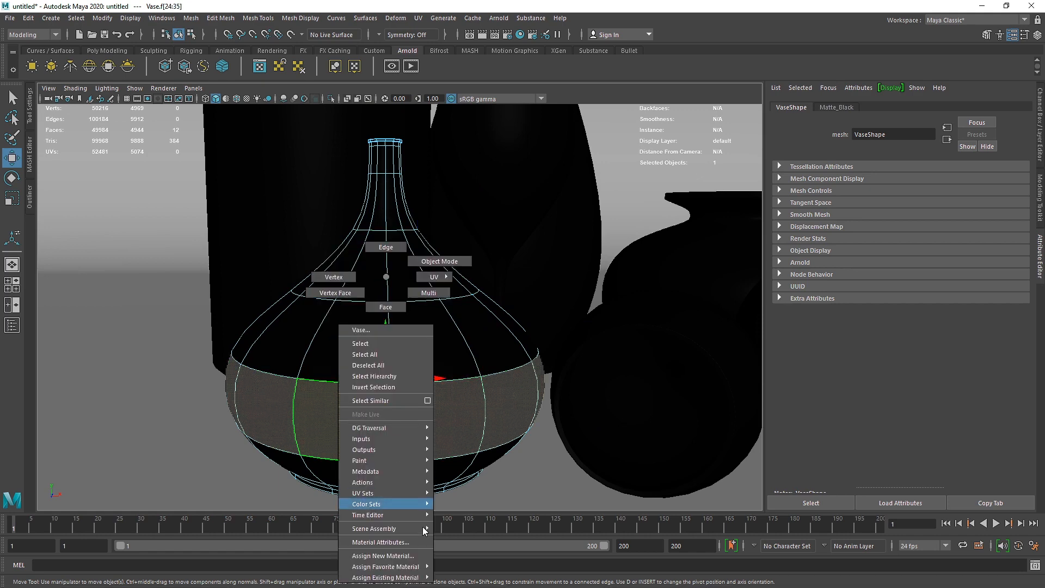
right_click_drag(423, 526, 474, 531)
Step: Select the rim faces of the standing wine glass in the front view and assign the existing Gold material
middle_click_drag(675, 239, 485, 301, "alt")
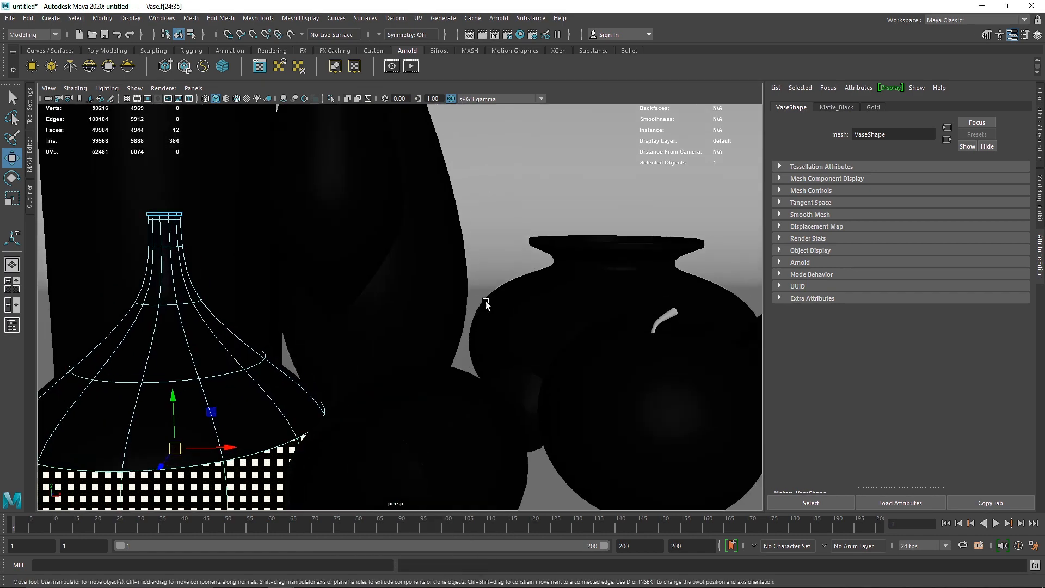
scroll(485, 301, "down", 2)
left_click(349, 171)
right_click_drag(350, 160, 350, 189)
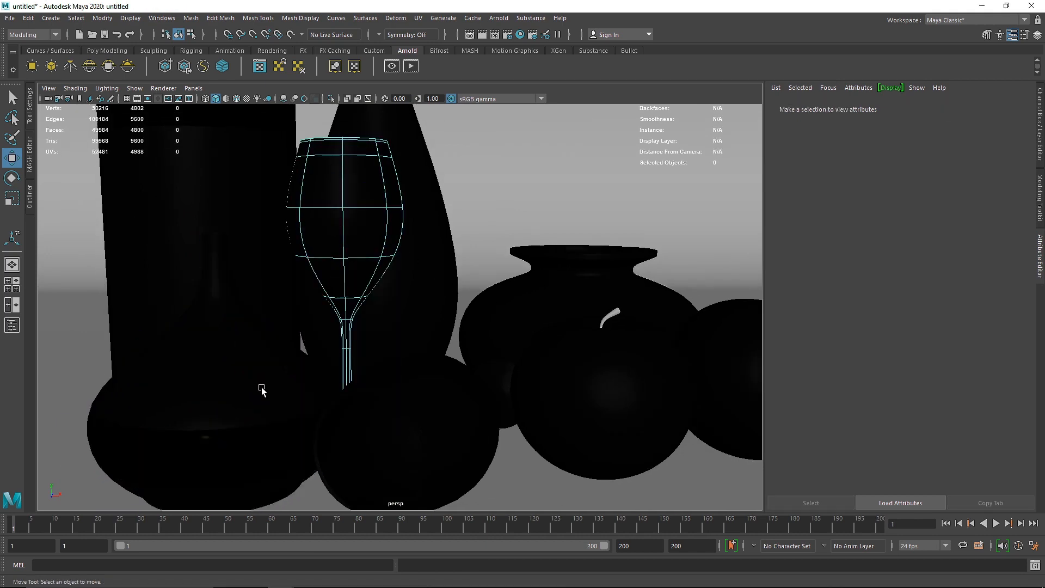
key("space")
key("space")
middle_click_drag(504, 385, 486, 289, "alt")
scroll(485, 290, "up", 3)
middle_click_drag(472, 397, 452, 334, "alt")
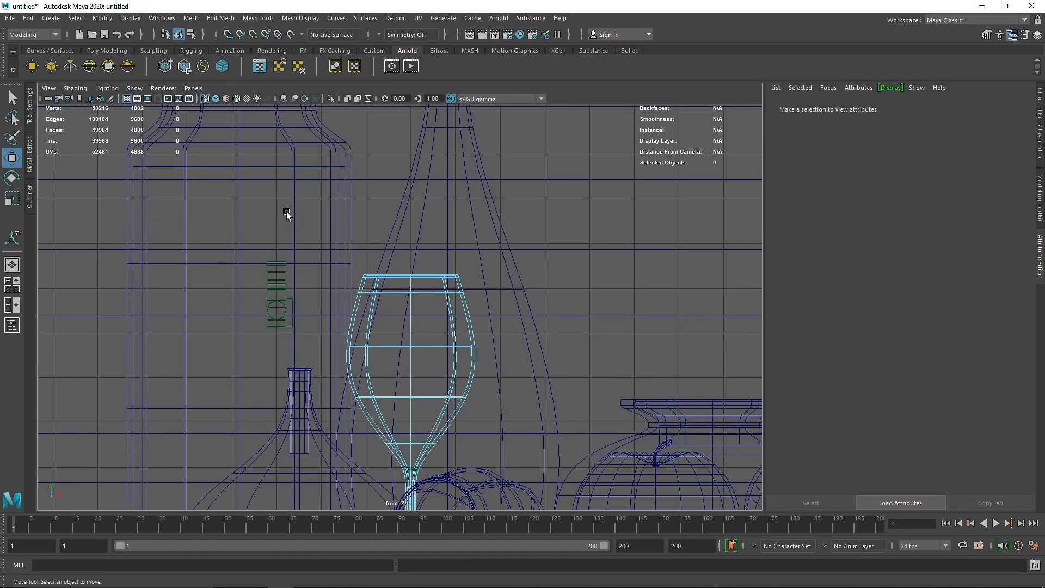
left_click_drag(286, 211, 535, 284)
right_click_drag(428, 276, 502, 522)
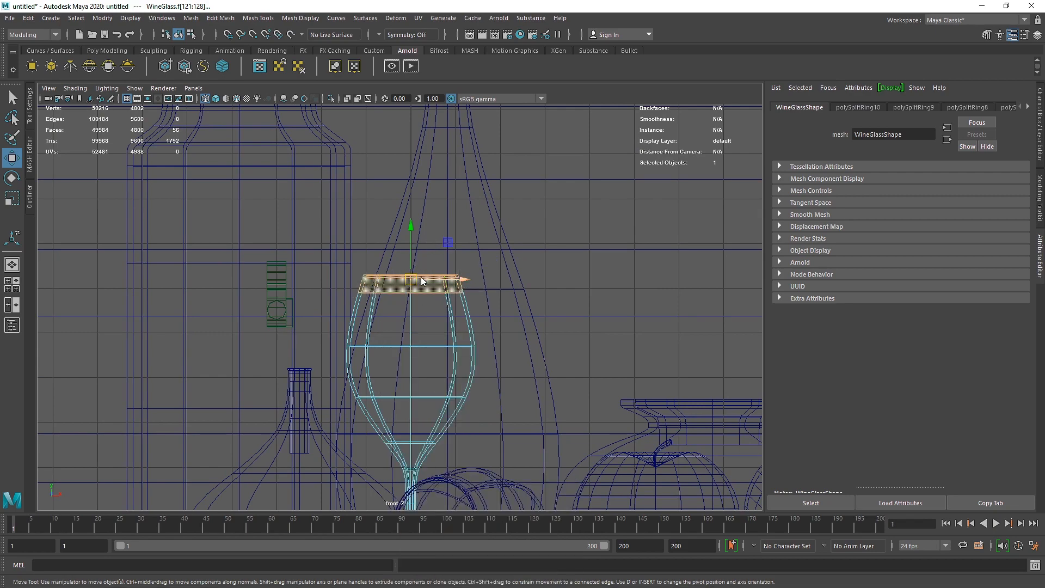
right_click_drag(421, 278, 503, 532)
Step: Select the lying wine glass and switch it to face selection
scroll(536, 440, "up", 1)
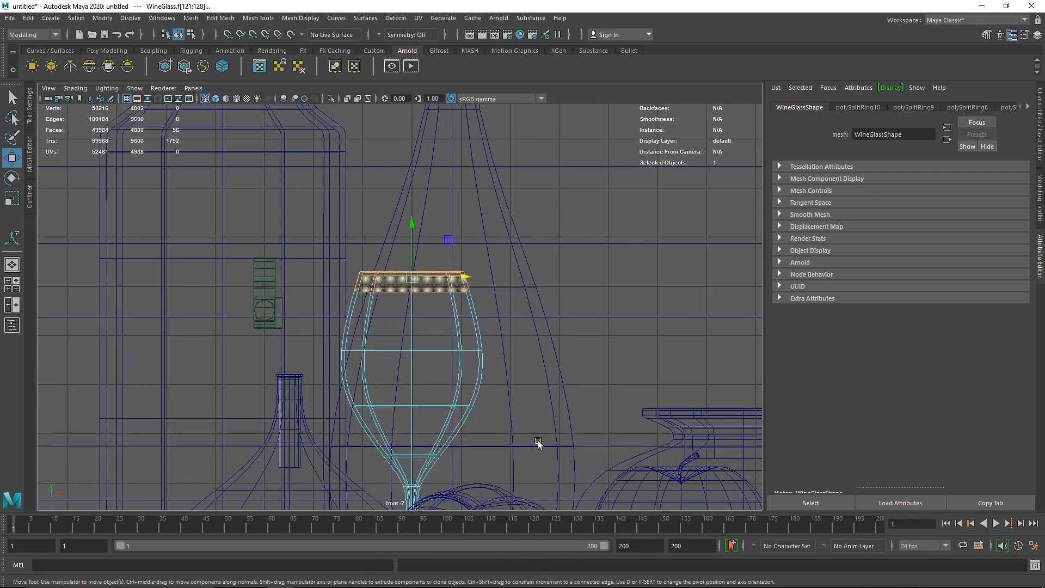
middle_click_drag(536, 440, 530, 293, "alt")
middle_click_drag(506, 370, 477, 339, "alt")
left_click(477, 338)
key("space")
key("space")
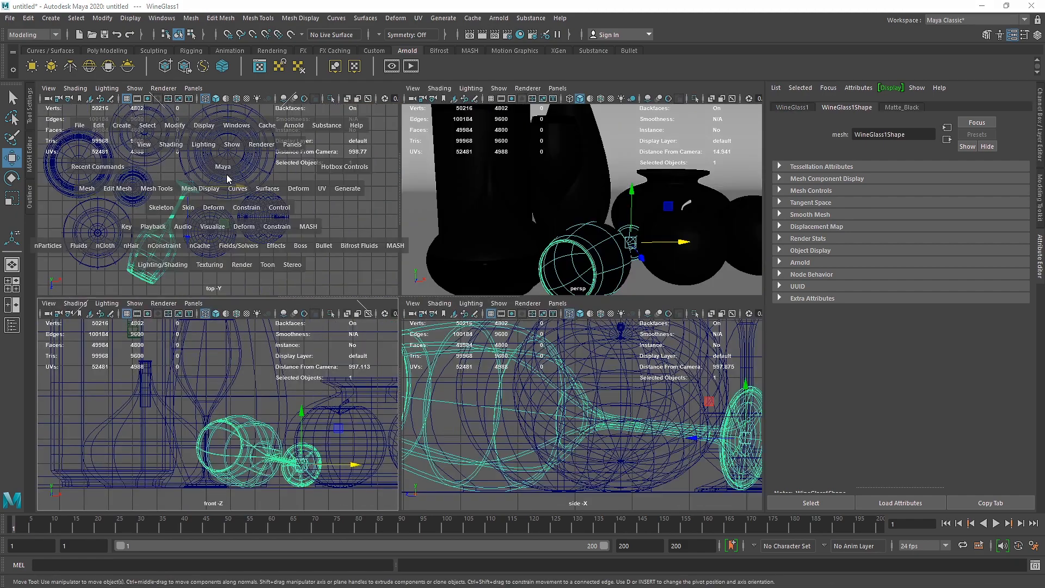
middle_click_drag(276, 439, 435, 298, "alt")
scroll(436, 299, "up", 3)
right_click_drag(427, 277, 431, 309)
scroll(403, 330, "up", 5)
key("space")
key("space")
left_click_drag(392, 263, 322, 289, "alt")
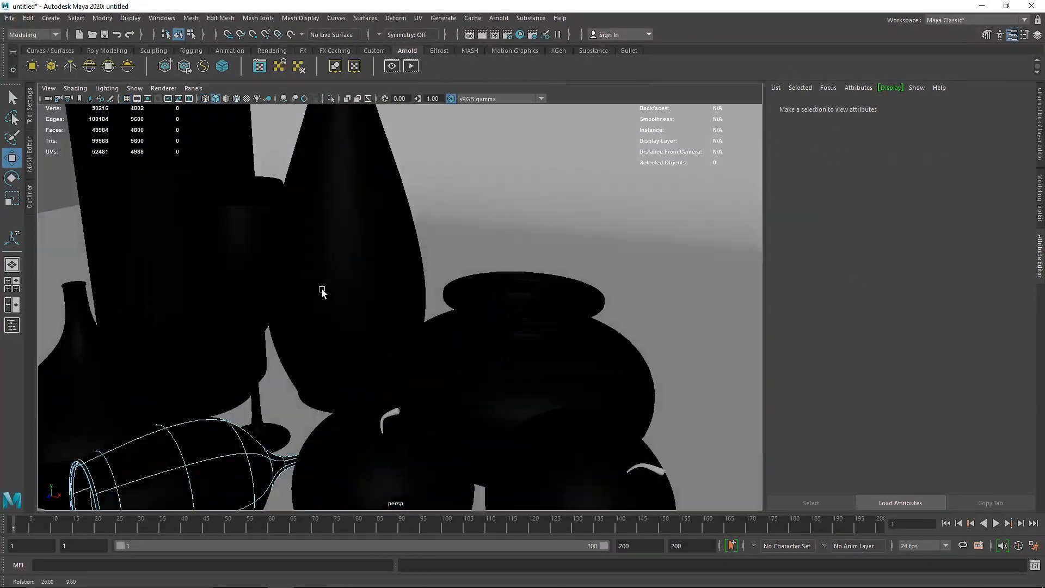
middle_click_drag(321, 289, 483, 197, "alt")
scroll(458, 258, "up", 5)
left_click(516, 262)
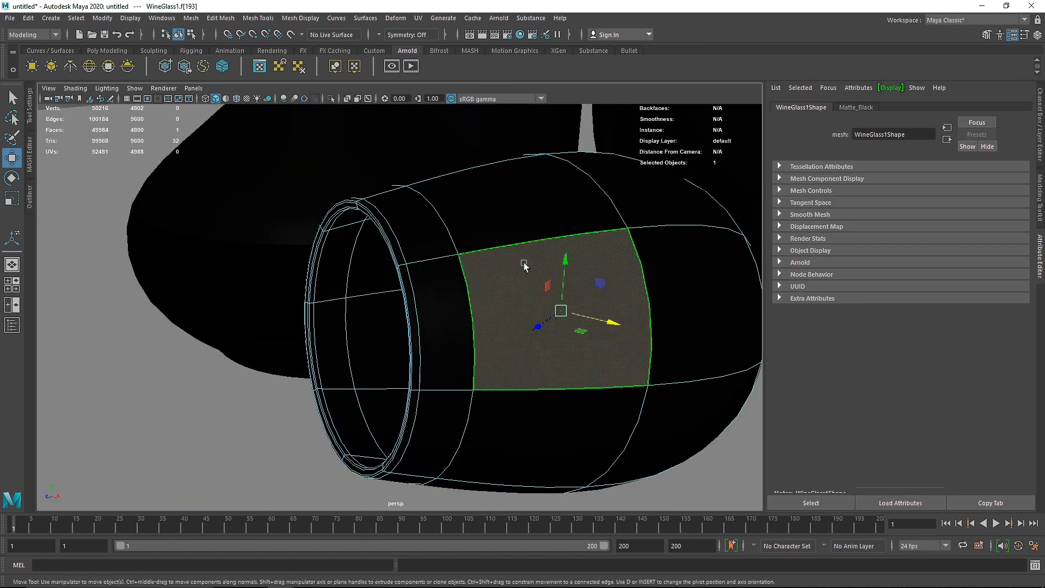
double_click(511, 218, "shift")
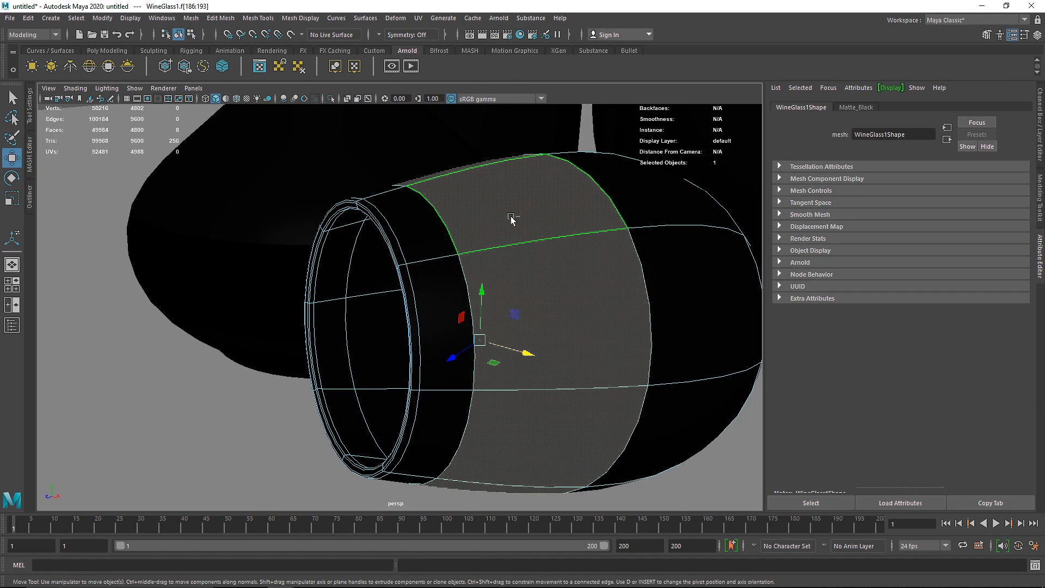
right_click_drag(512, 218, 479, 226, "alt")
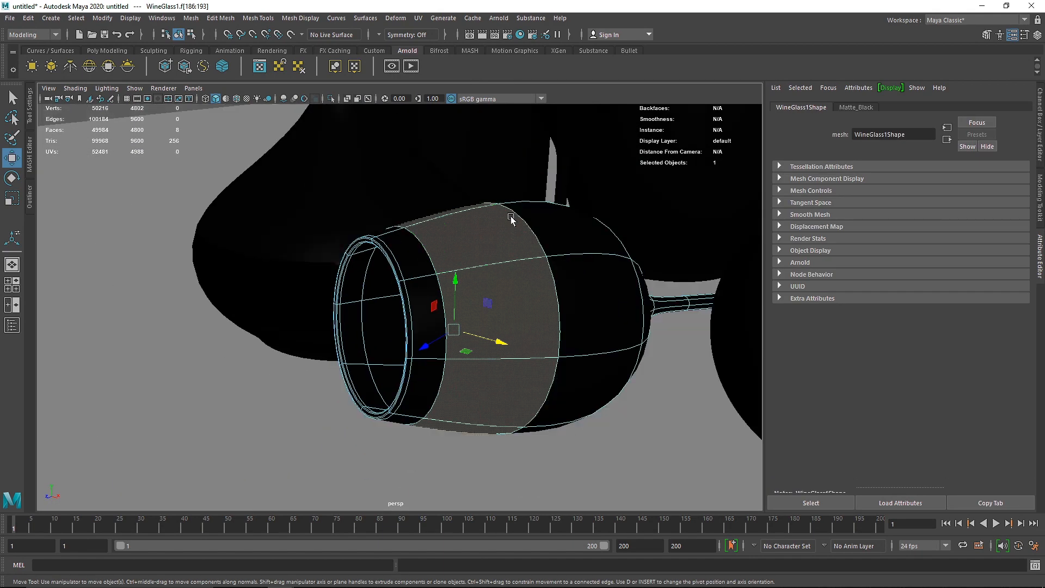
left_click(390, 253)
double_click(407, 295, "shift")
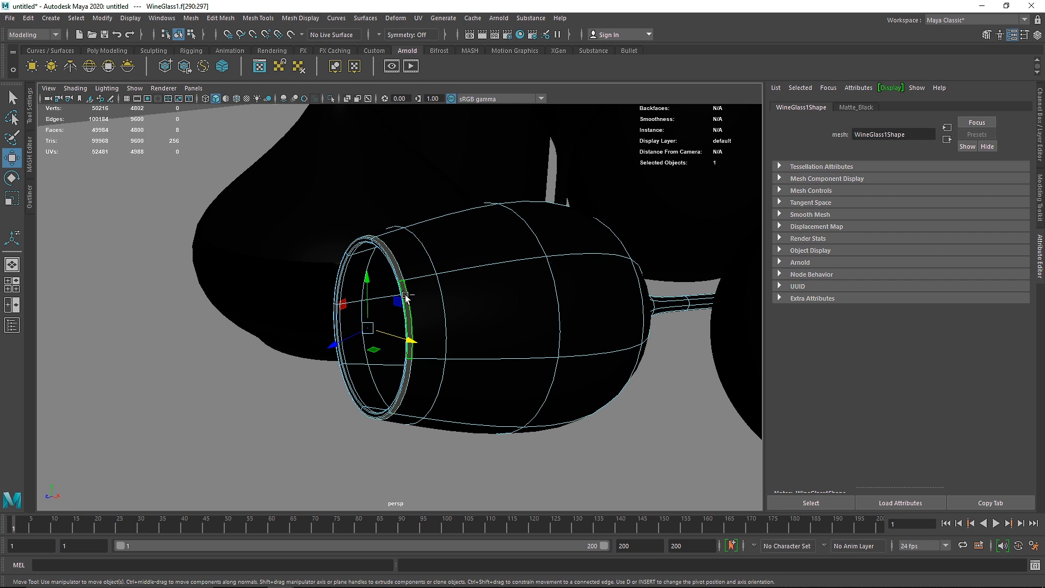
key("shift+period")
key("shift+period")
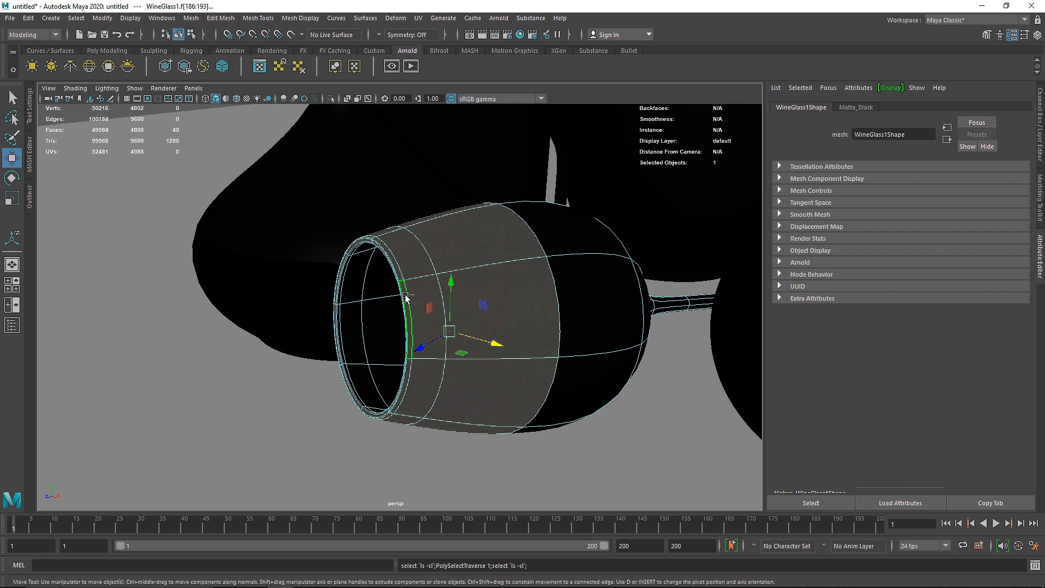
key("shift+period")
double_click(534, 254)
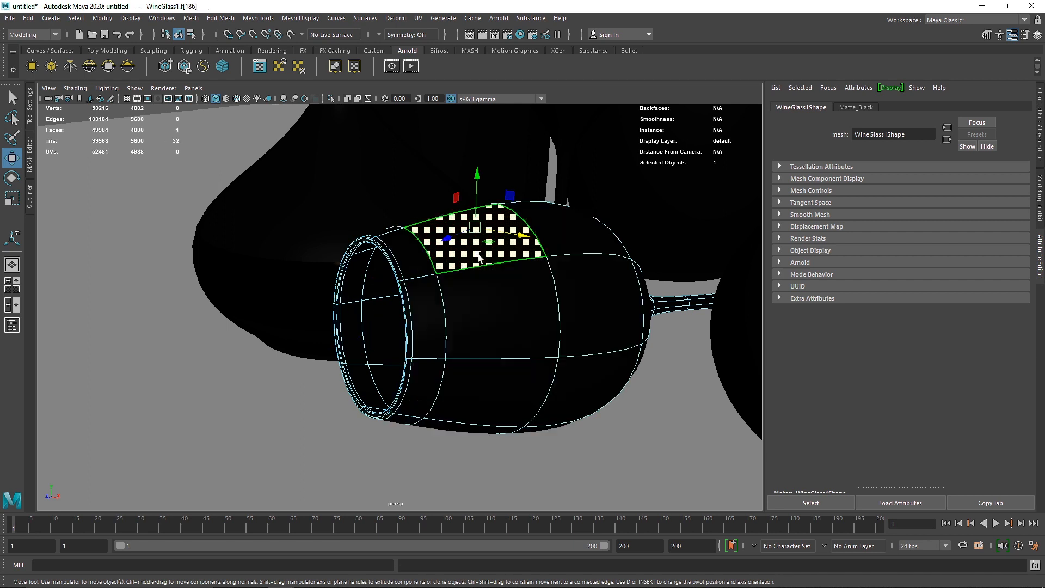
Step: Select the ring of faces on the lying wine glass's foot and assign the existing Gold material to it
left_click_drag(534, 253, 566, 335, "alt")
double_click(566, 335)
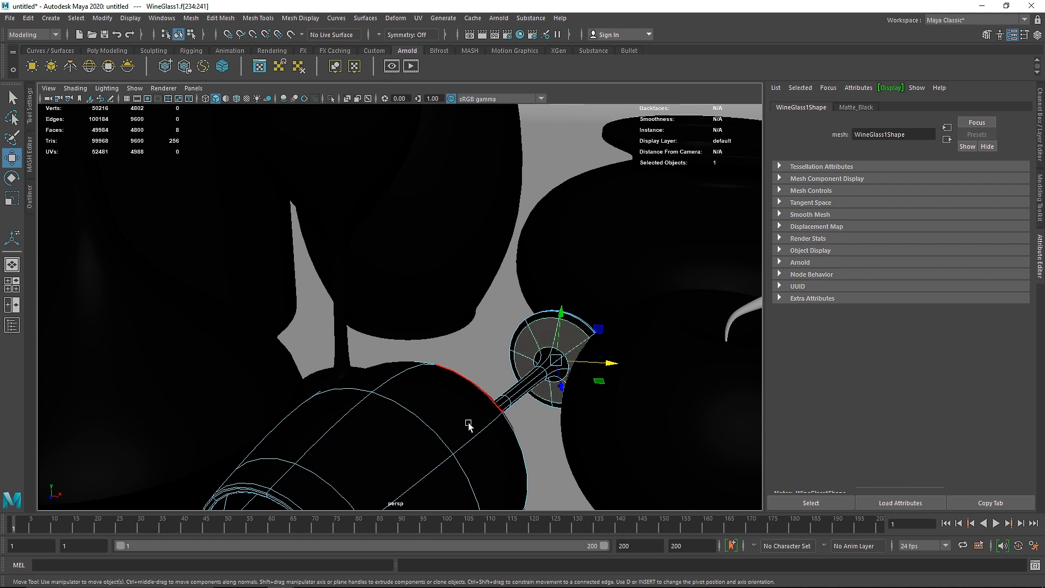
right_click_drag(544, 276, 618, 533)
right_click_drag(618, 534, 618, 531)
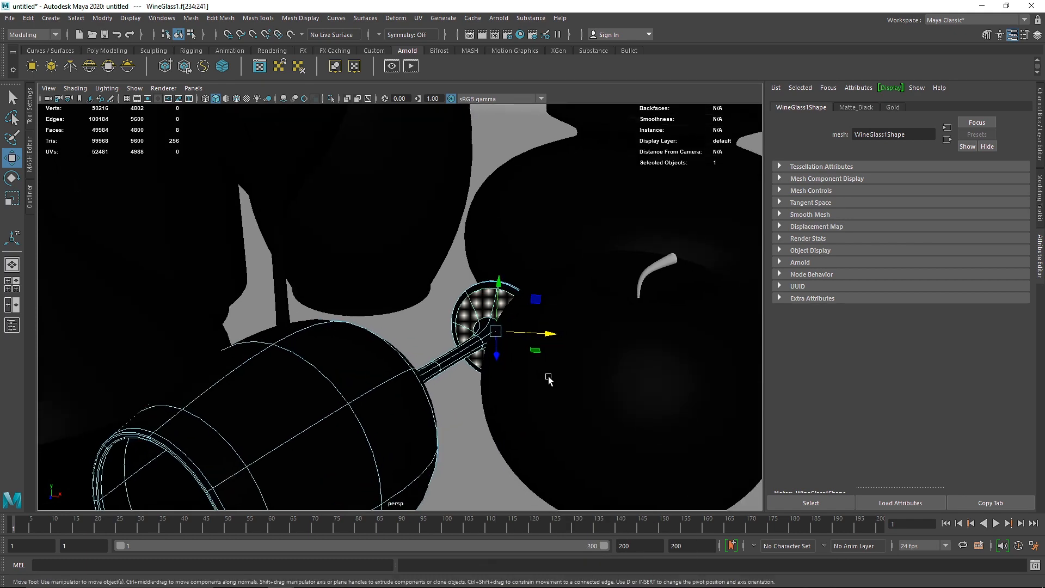
right_click_drag(360, 384, 464, 256)
scroll(537, 328, "down", 5)
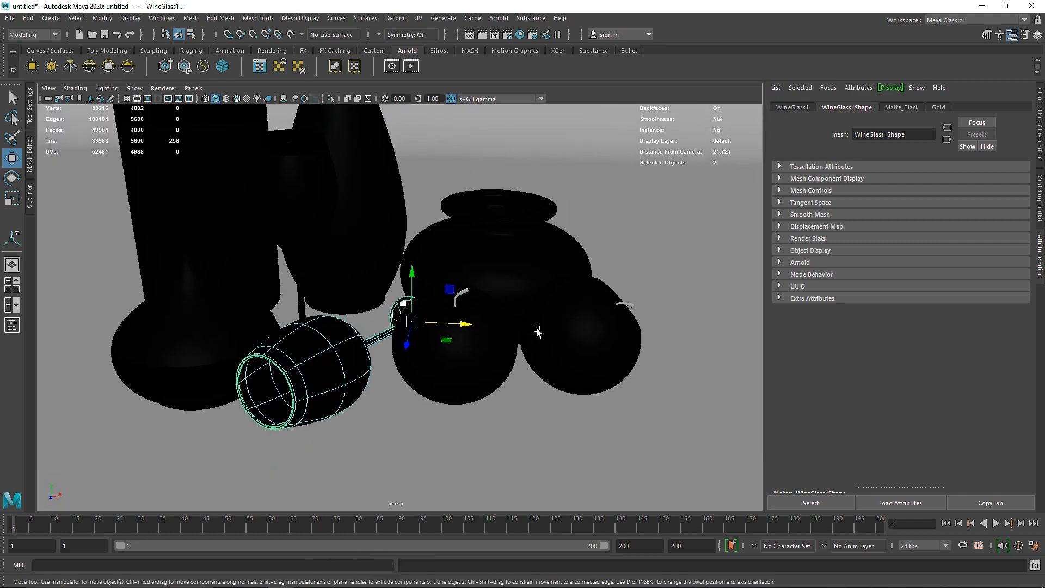
Step: Assign an existing material to the stems of both apples
left_click(482, 364)
scroll(498, 299, "up", 5)
left_click(553, 269)
right_click_drag(553, 269, 631, 533)
middle_click_drag(691, 446, 455, 432, "alt")
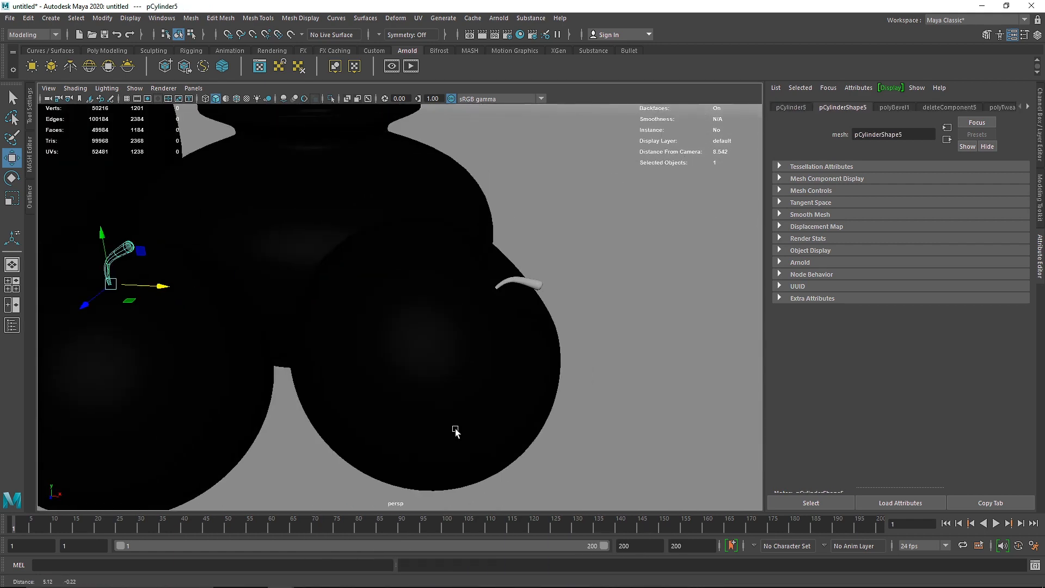
left_click(533, 278)
mouse_move(533, 277)
right_mouse_down()
mouse_move(529, 523)
mouse_move(566, 577)
mouse_move(610, 565)
mouse_move(620, 535)
right_mouse_up()
Step: Set the Rotate tool to World axis orientation and tilt the Apple_1 group to about 12.6, -12.7, -45.6 degrees
left_click(495, 362)
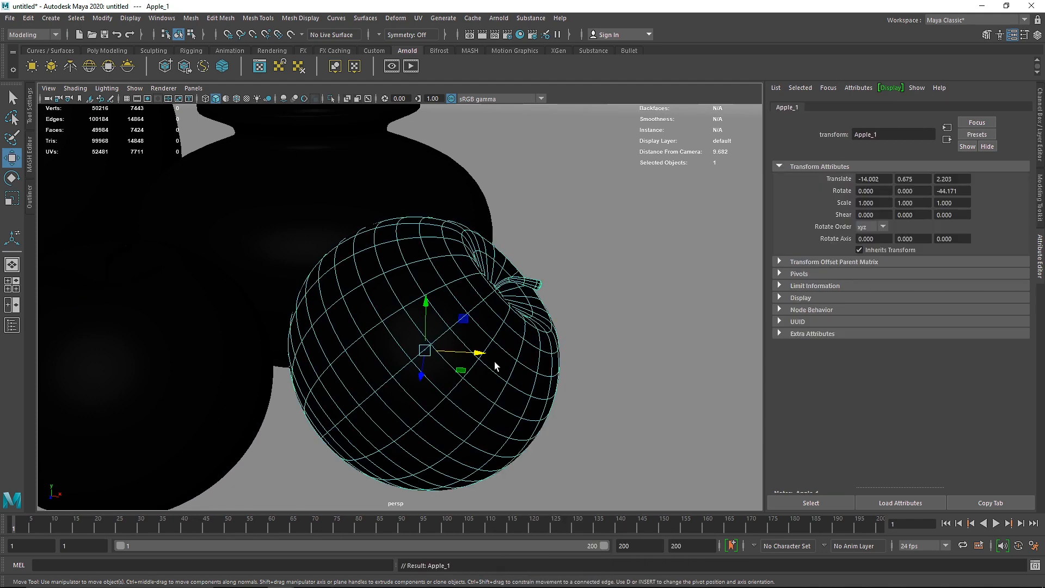
key("e")
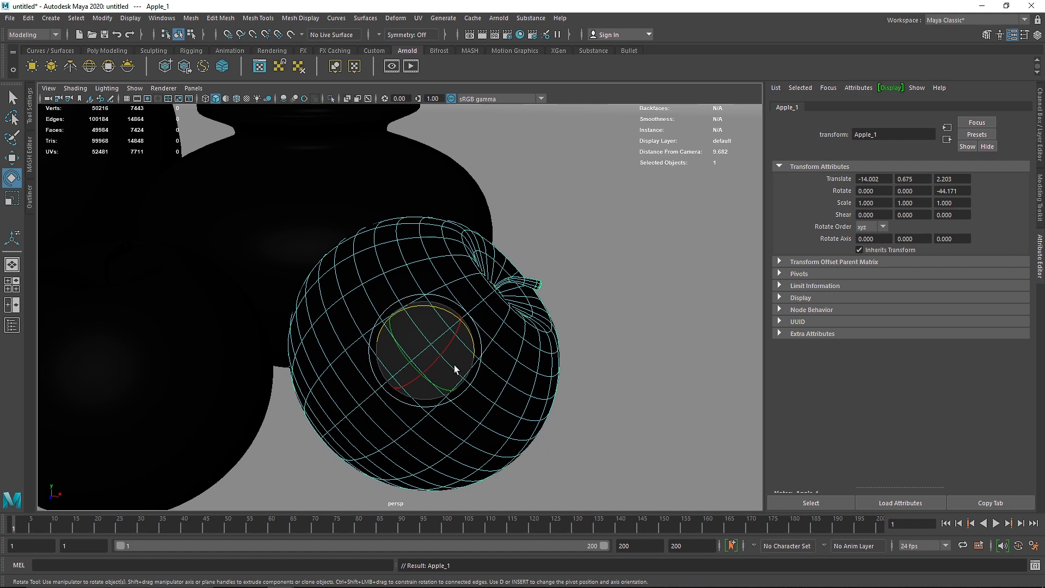
double_click(13, 178)
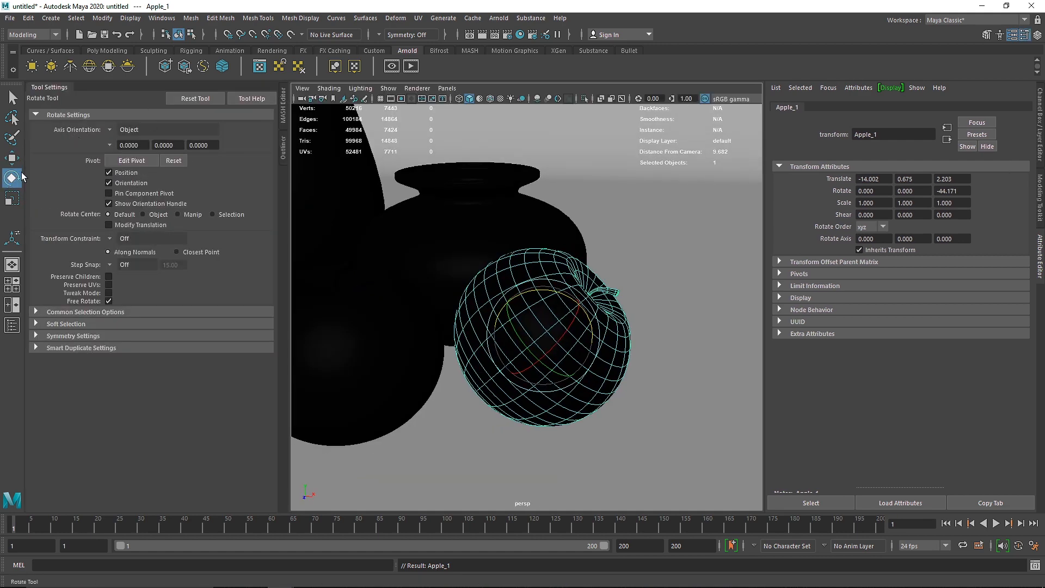
left_click(109, 130)
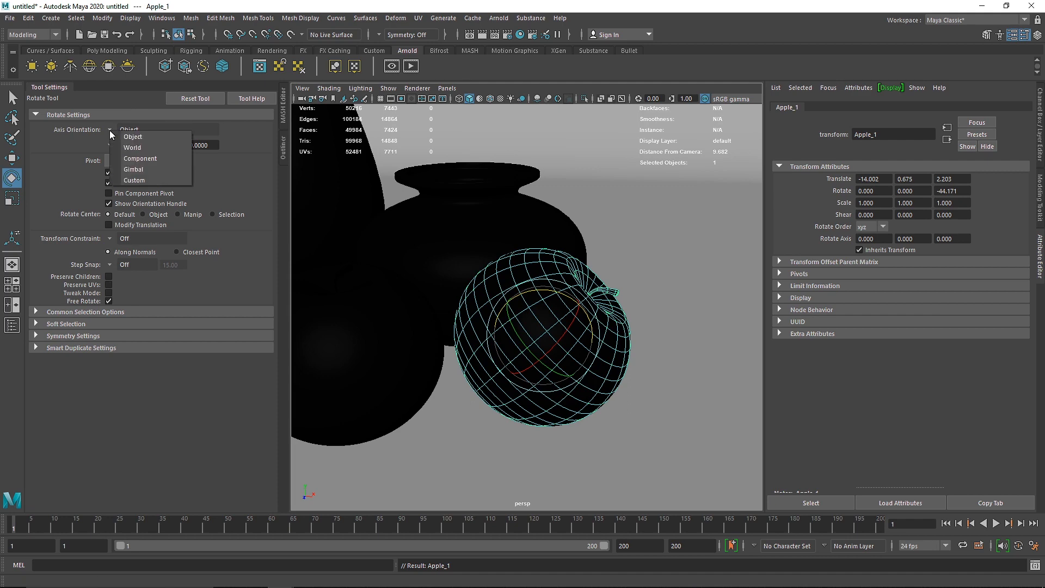
left_click(131, 147)
mouse_move(559, 359)
left_mouse_down()
mouse_move(536, 350)
mouse_move(529, 360)
mouse_move(546, 354)
left_mouse_up()
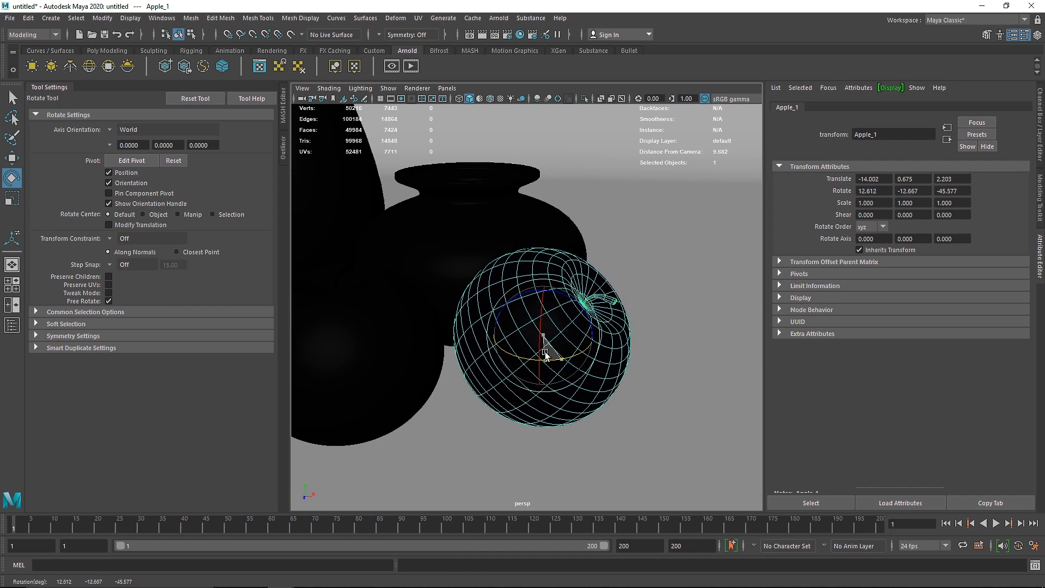
left_click(35, 89)
left_click(14, 97)
Step: Select the neck faces of the low round pot in the front view and assign the existing Gold material
left_click(362, 188)
key("space")
key("space")
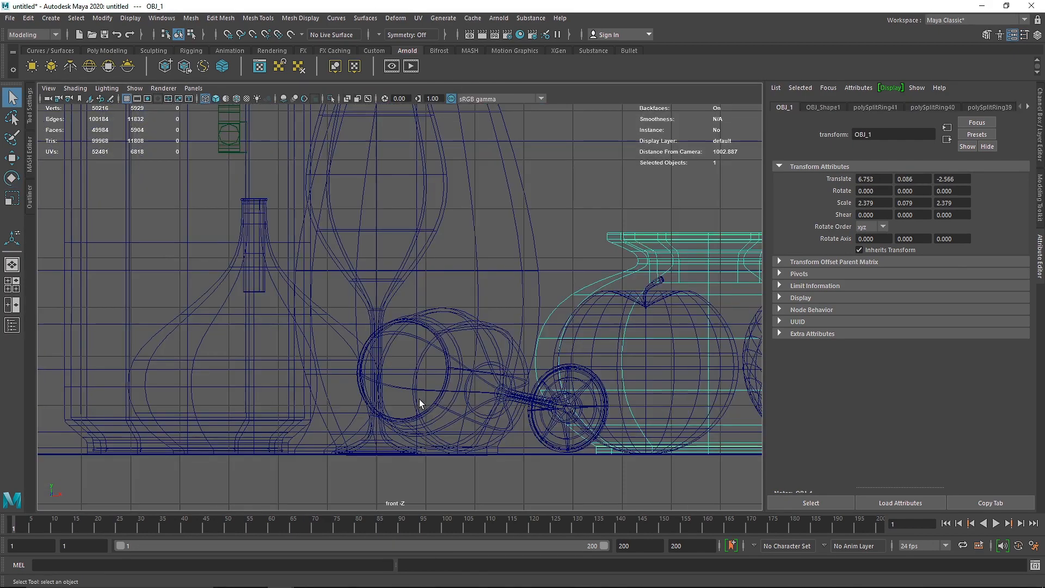
middle_click_drag(601, 322, 352, 322, "alt")
right_click_drag(482, 245, 480, 274)
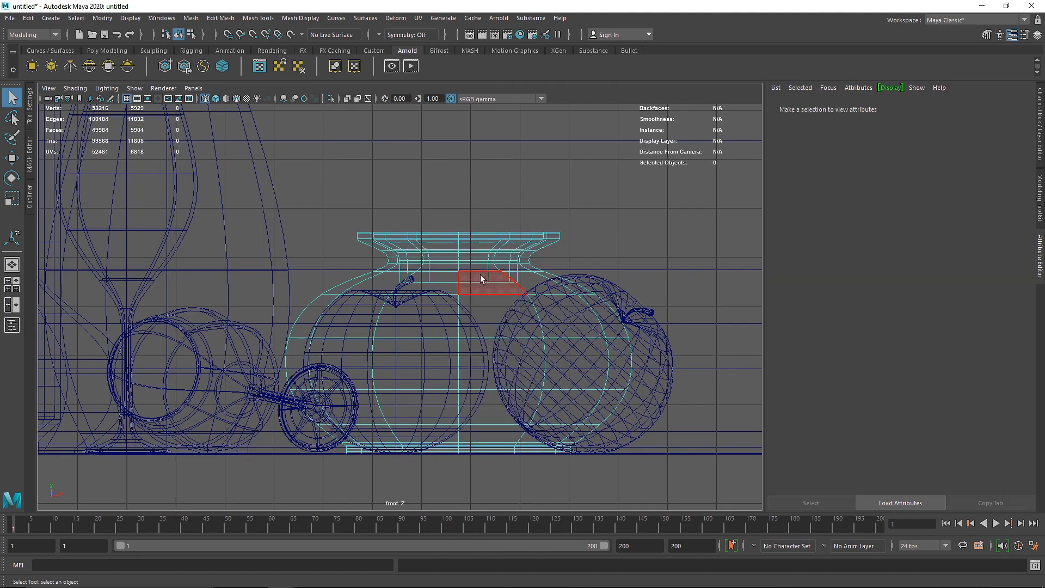
left_click_drag(423, 239, 624, 294)
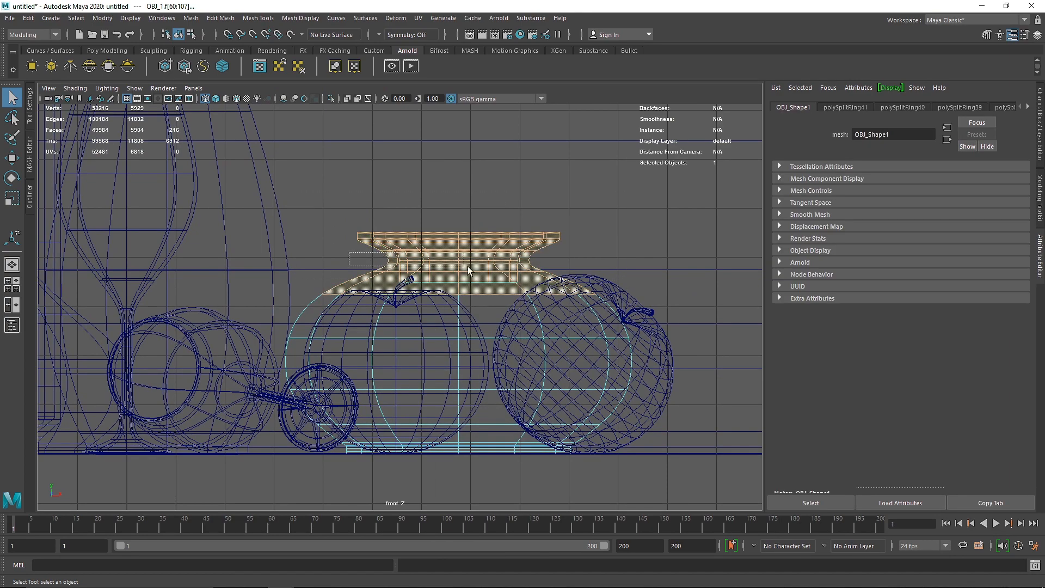
left_click_drag(468, 266, 555, 274)
scroll(533, 264, "up", 3)
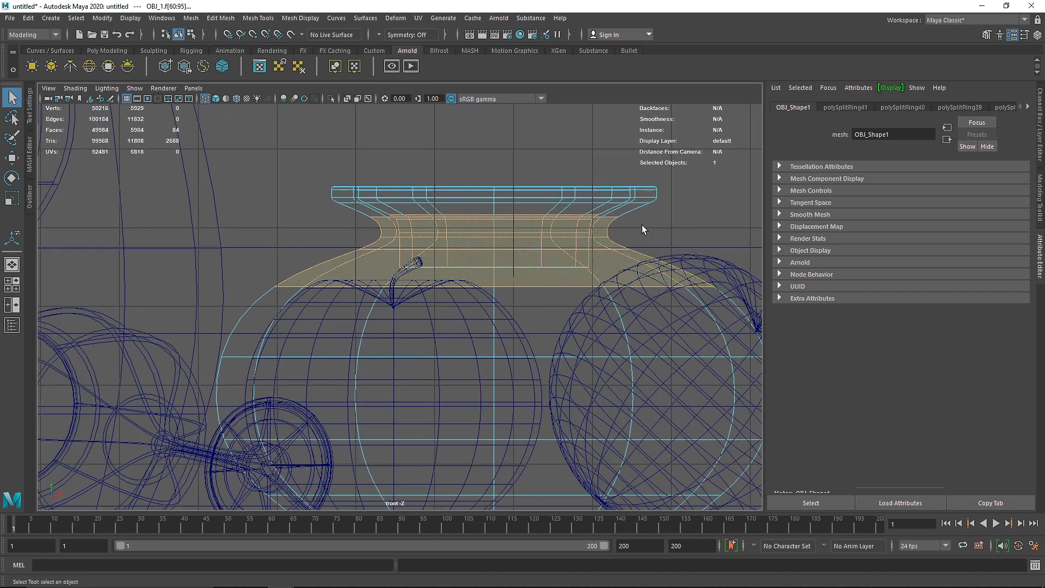
left_click_drag(338, 240, 339, 240, "ctrl")
right_click_drag(438, 231, 517, 542)
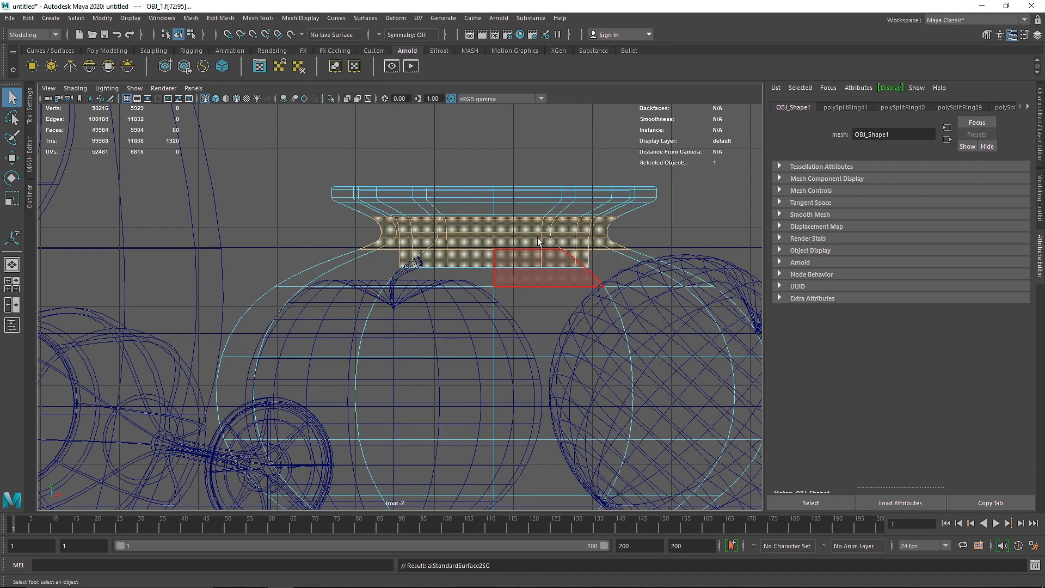
key("F8")
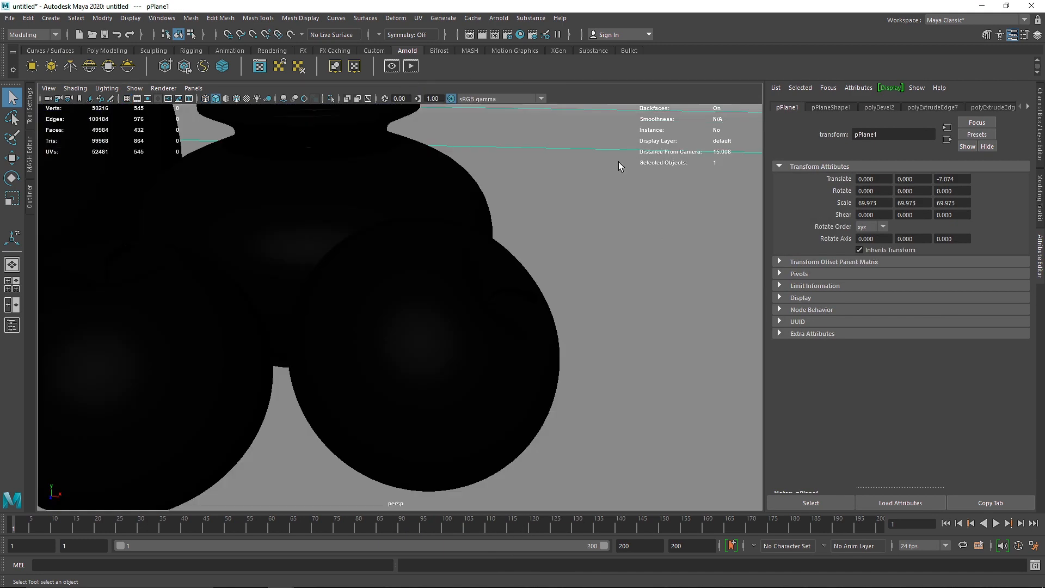
Step: Select two parallel rings of faces around the tilted apple and assign the existing Gold material to them
mouse_move(618, 162)
left_mouse_down("alt")
mouse_move(320, 227)
mouse_move(222, 266)
mouse_move(361, 272)
mouse_move(397, 246)
mouse_move(442, 285)
left_mouse_up("alt")
left_click(442, 285)
right_click_drag(488, 316, 656, 262, "alt")
middle_click_drag(655, 262, 478, 271, "alt")
right_click_drag(479, 271, 514, 273, "alt")
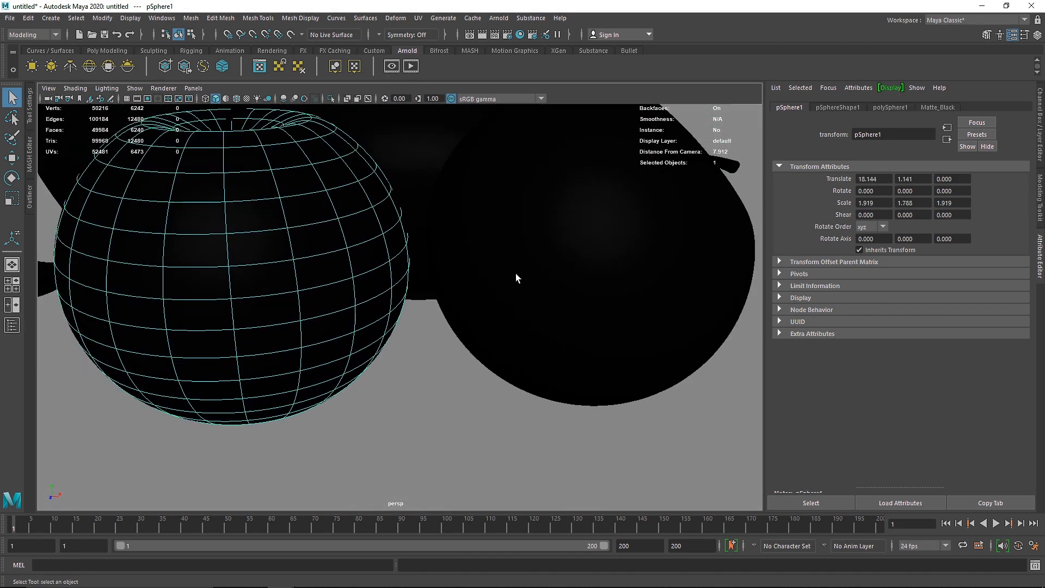
left_click(548, 202)
right_click_drag(548, 202, 549, 234)
double_click(566, 220)
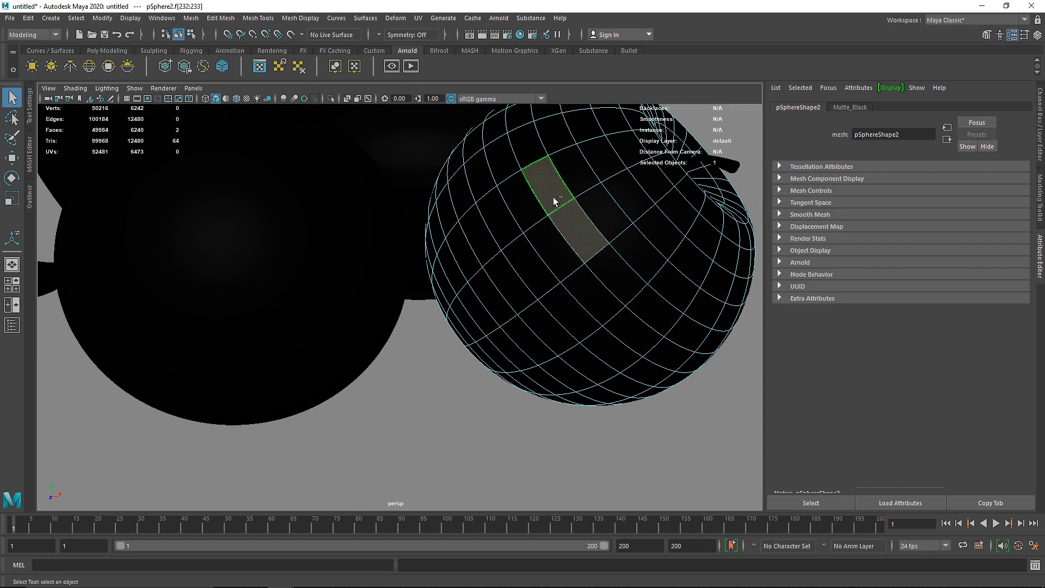
double_click(533, 275, "shift")
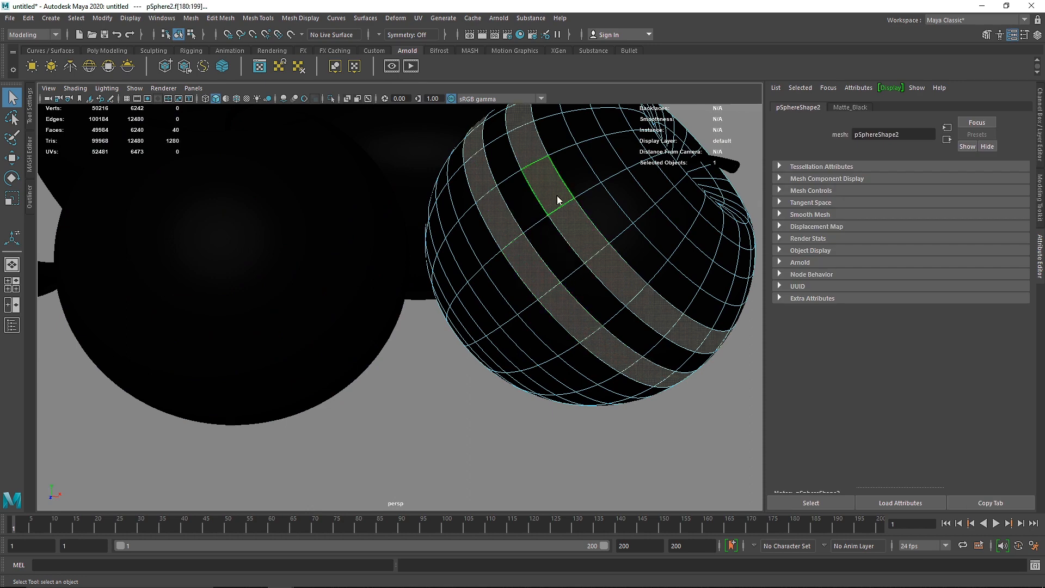
right_click_drag(557, 200, 567, 497)
right_click_drag(630, 498, 630, 498)
right_click_drag(570, 229, 593, 209)
Step: Assign a new Arnold aiStandardSurface material to the curved backdrop plane and name it Backdrop
scroll(585, 207, "down", 12)
middle_click_drag(361, 197, 493, 250, "alt")
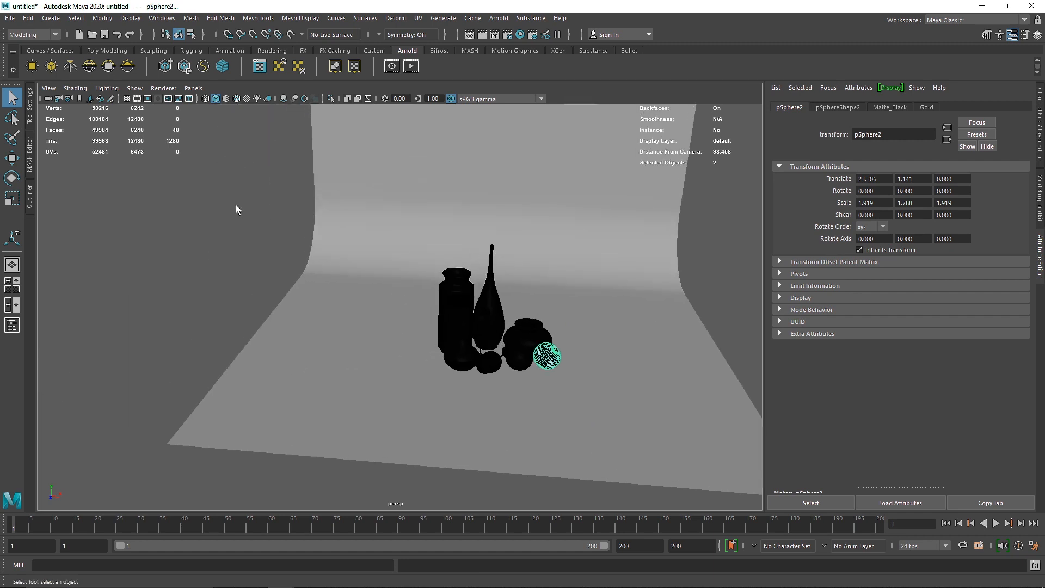
left_click(398, 221)
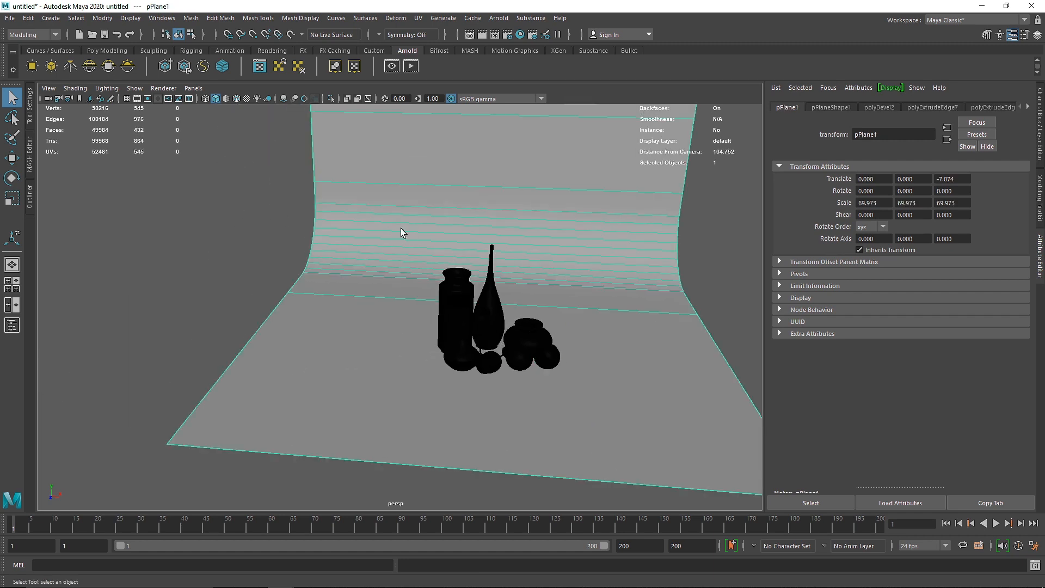
right_click_drag(383, 228, 384, 509)
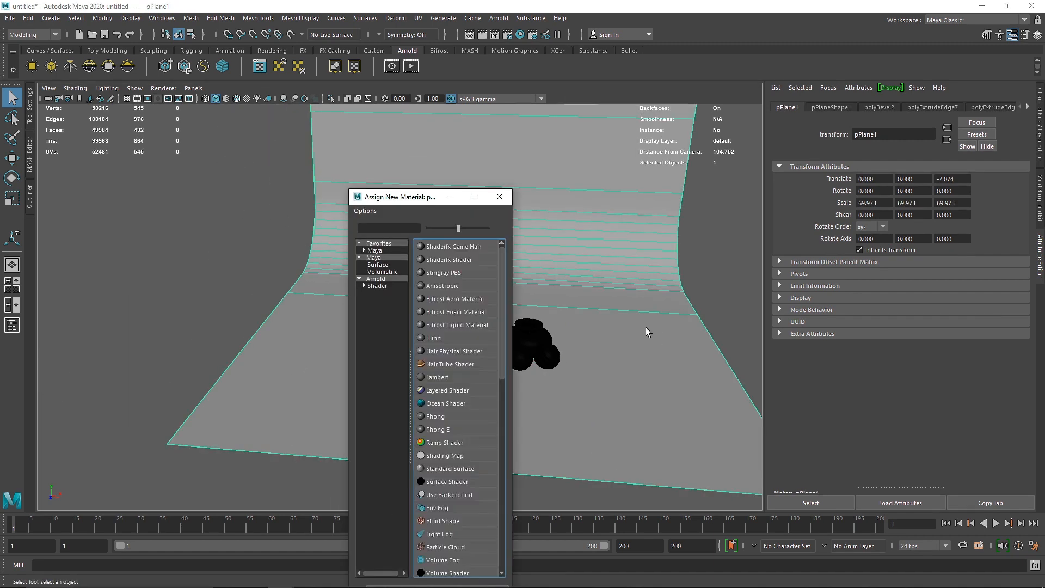
left_click(376, 279)
left_click(454, 403)
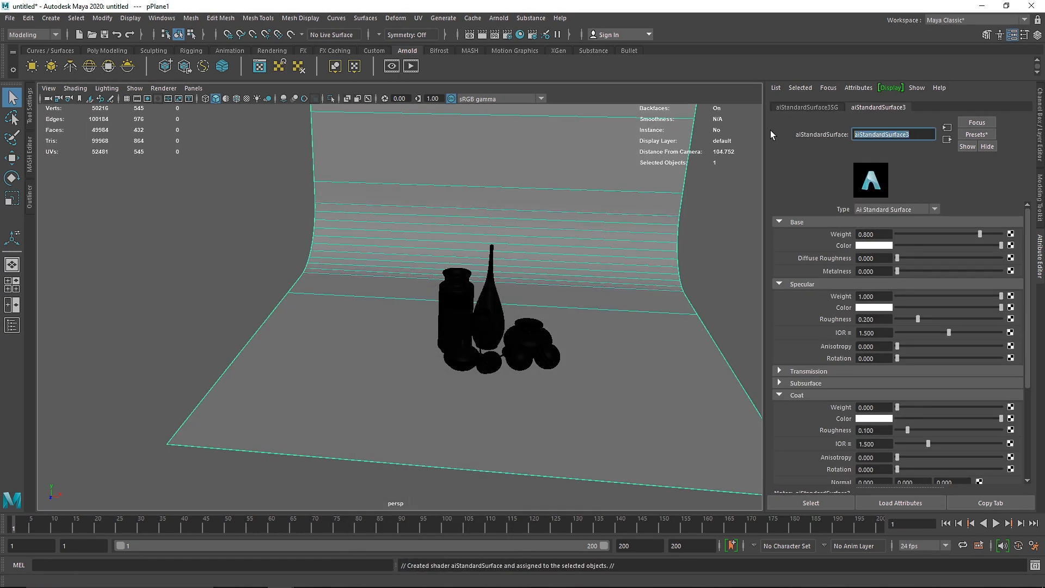
type("Backdrop")
key("Return")
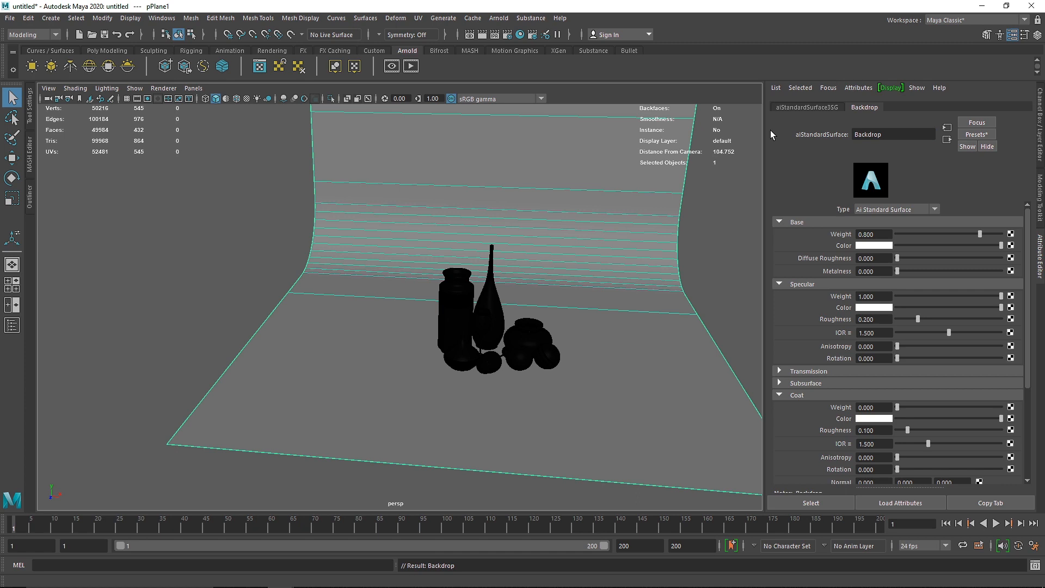
Step: Set the Backdrop material's base weight to 1, base colour to dark grey, metalness to 0.3 and specular roughness to 0.4
left_click_drag(979, 233, 1023, 241)
left_click_drag(934, 243, 914, 245)
left_click(882, 271)
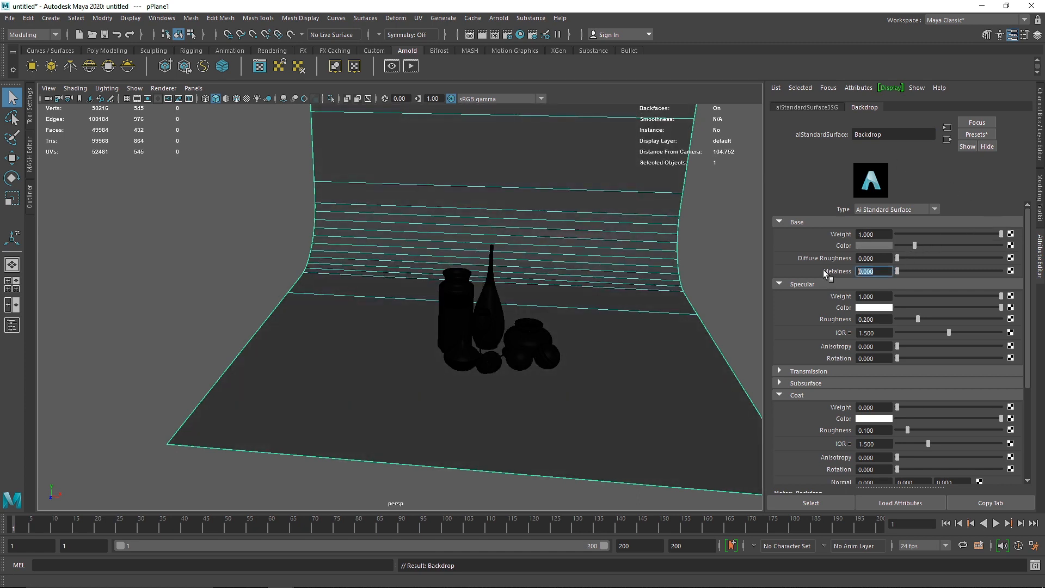
type("0.3")
key("Return")
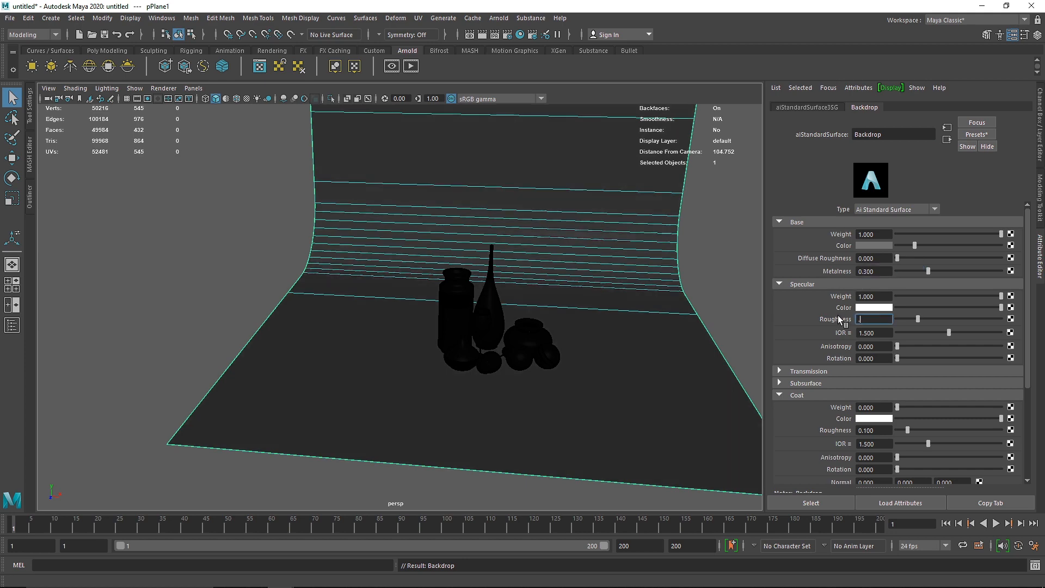
left_click(802, 395)
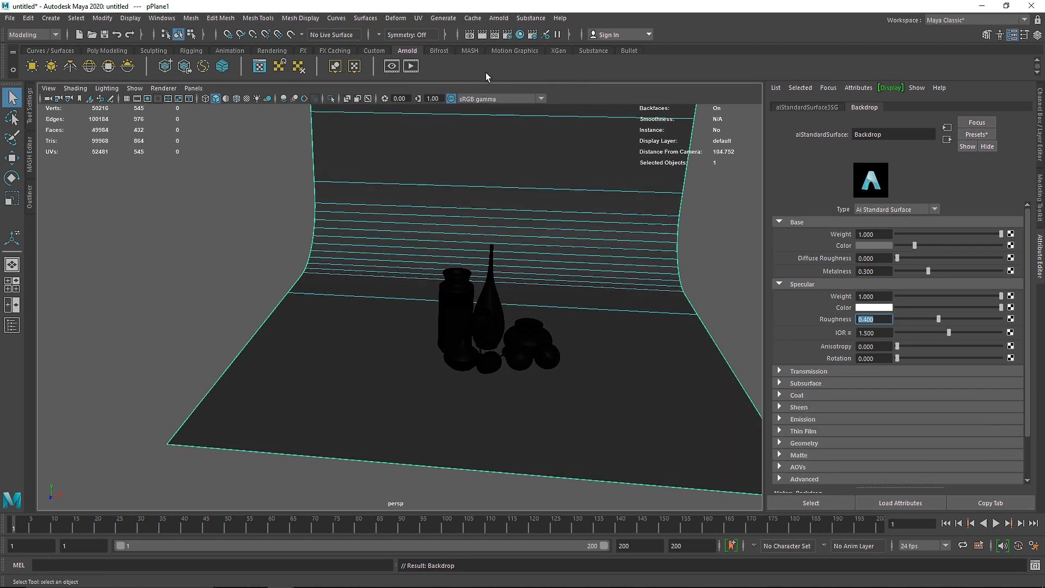
Step: Start an Arnold test render of the still life and darken the Backdrop material's base colour to near black
left_click(411, 66)
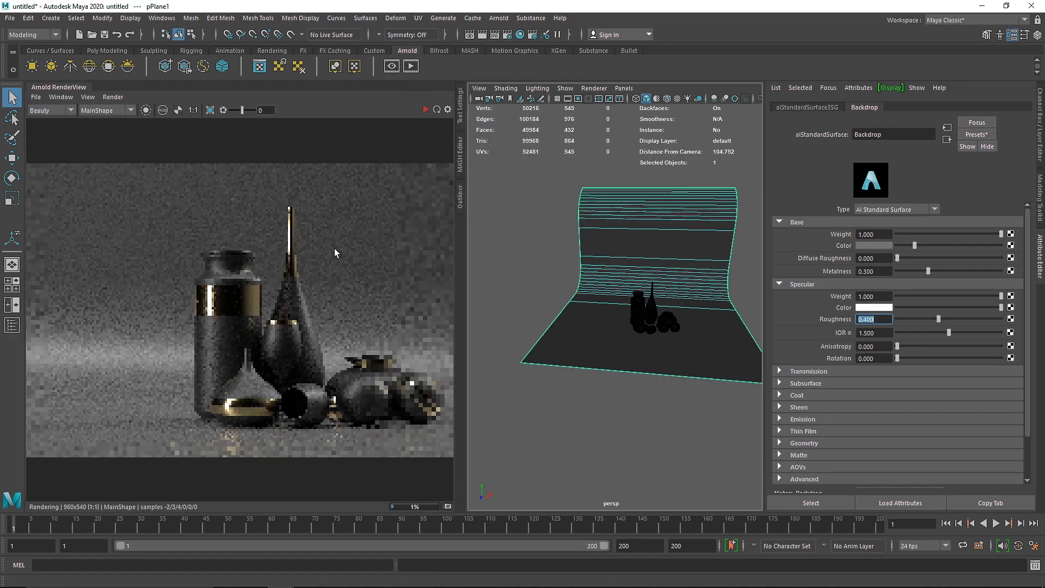
left_click(899, 245)
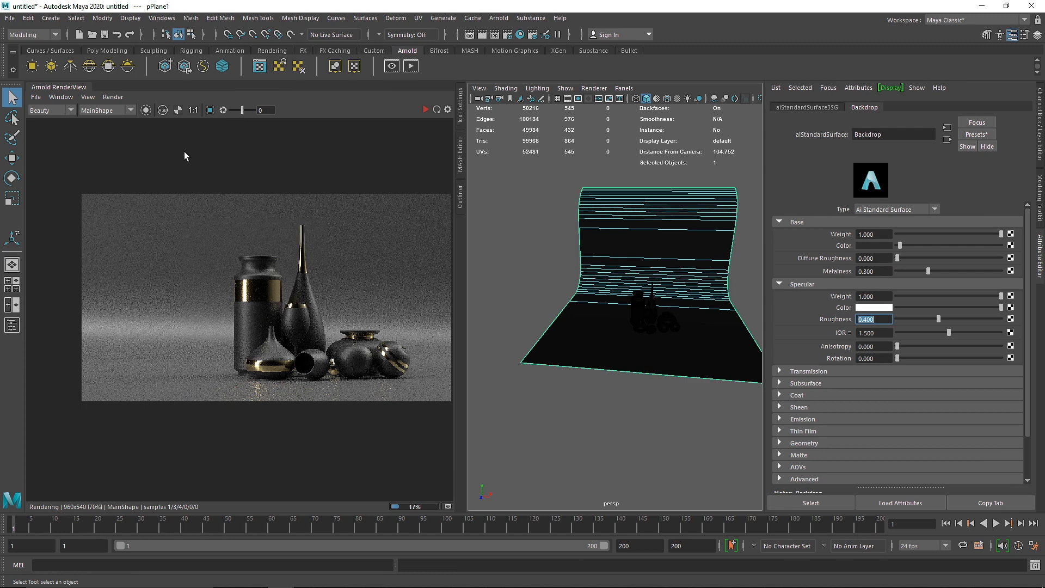
Step: Set the Arnold test render to 1280x720, widen the render view and rerun the render
left_click(423, 110)
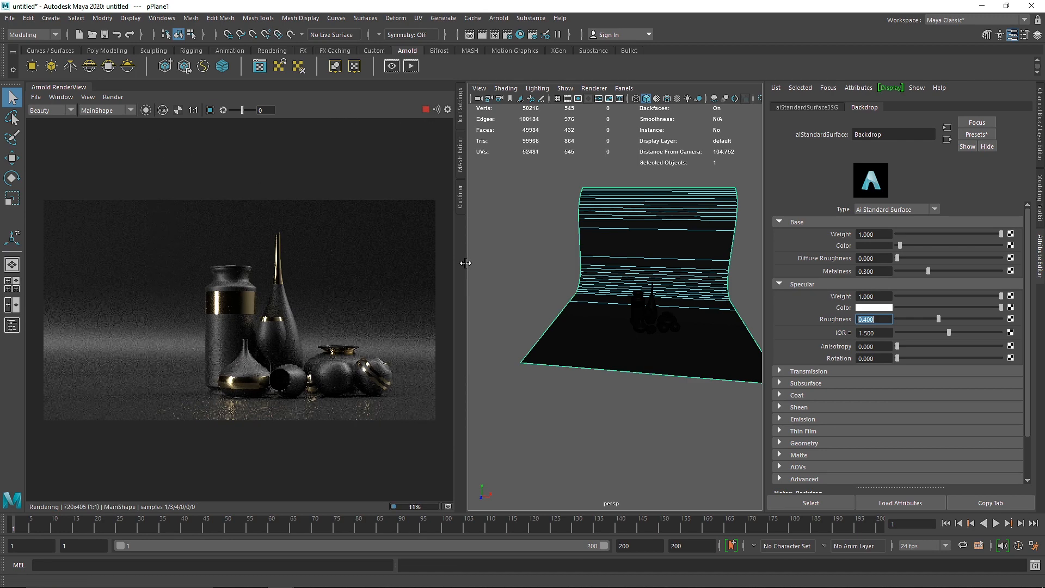
left_click(88, 96)
left_click(226, 243)
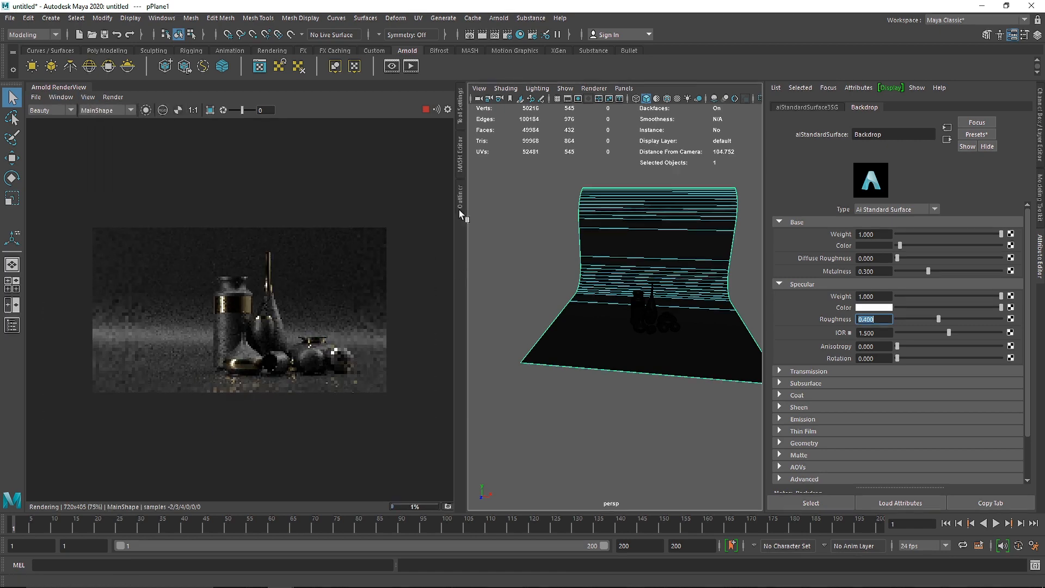
left_click(113, 97)
left_click(126, 175)
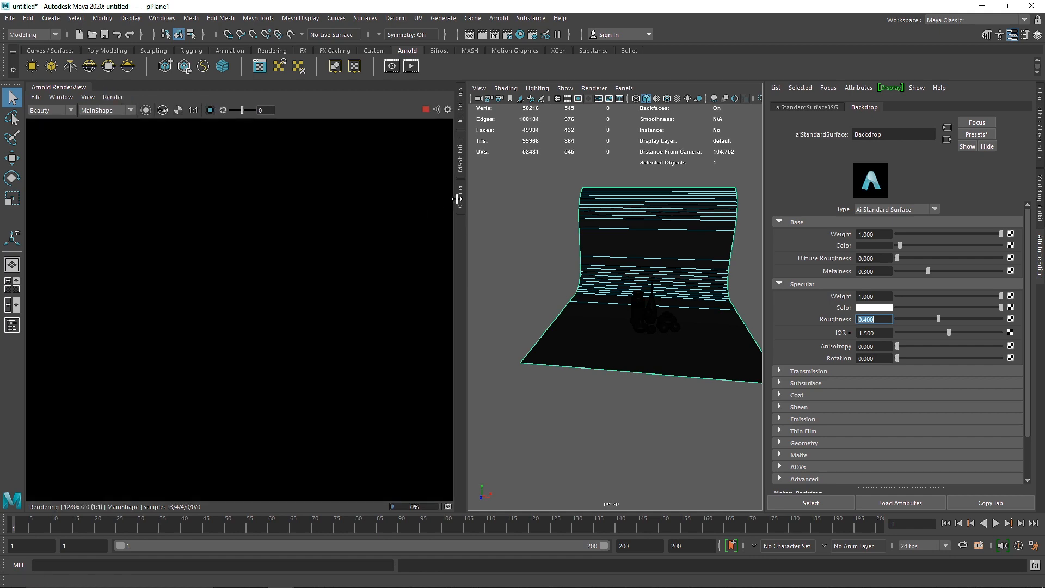
left_click(425, 110)
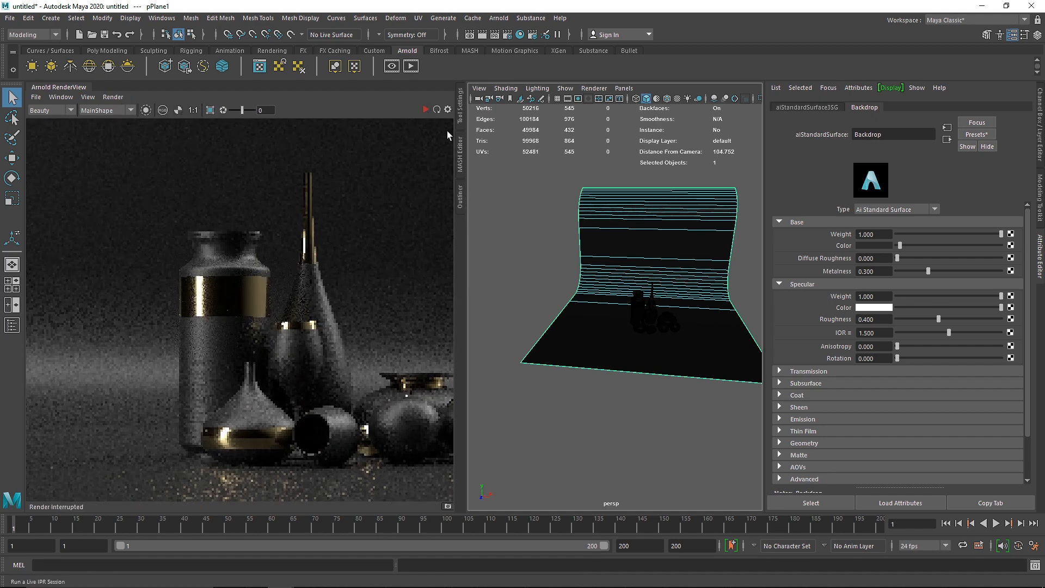
left_click_drag(468, 152, 621, 163)
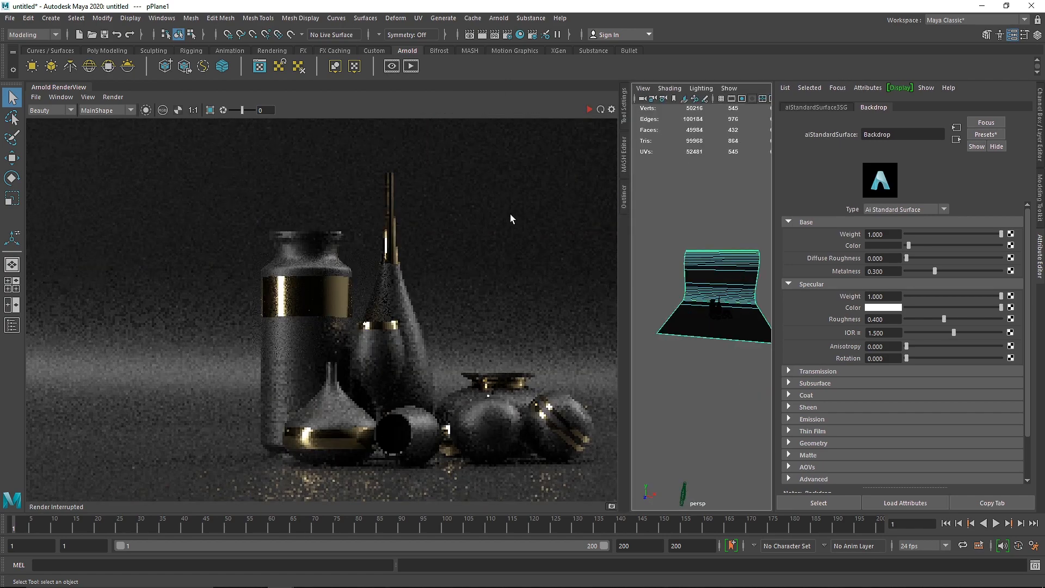
left_click(509, 214)
left_click(588, 110)
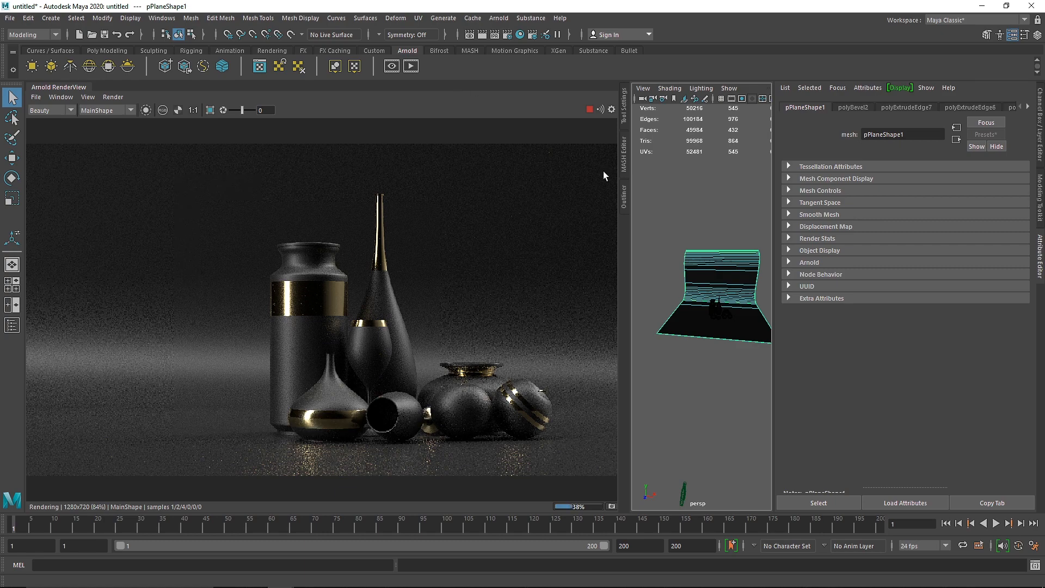
Step: Stop the test render and close the render view to free the perspective viewport
scroll(719, 314, "up", 10)
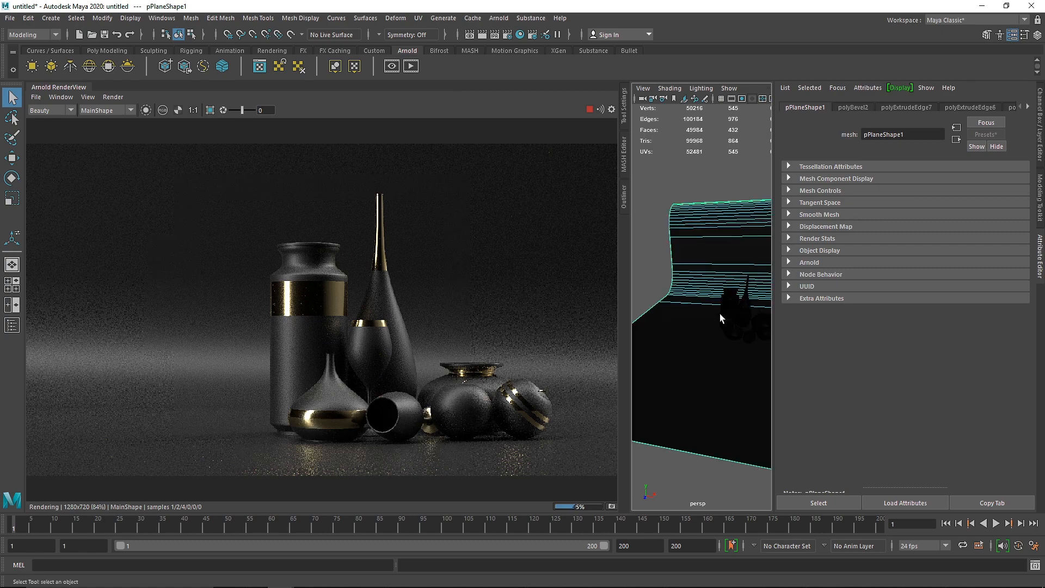
scroll(682, 321, "down", 10)
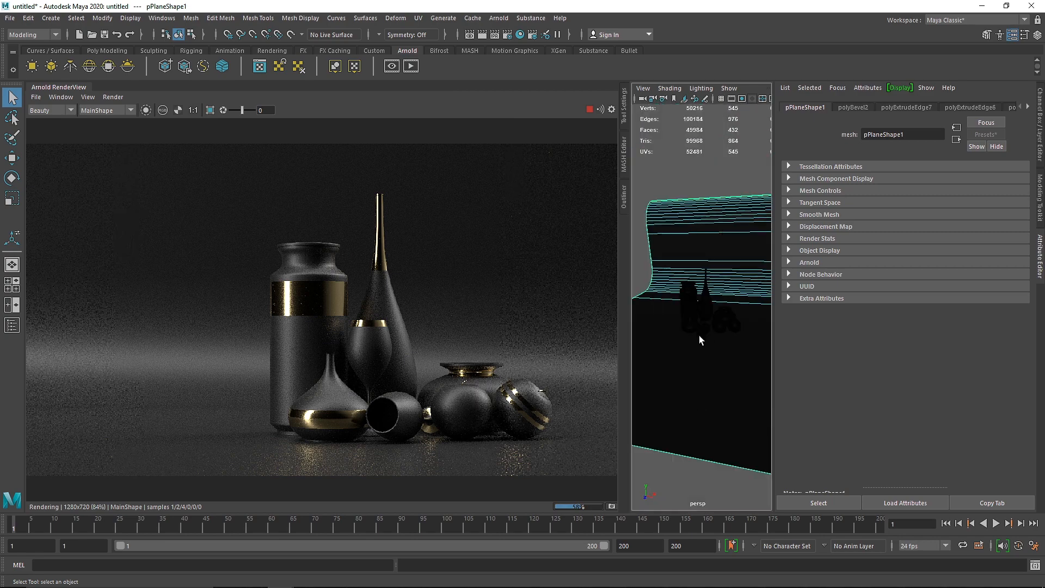
left_click(588, 110)
left_click(60, 97)
left_click(109, 134)
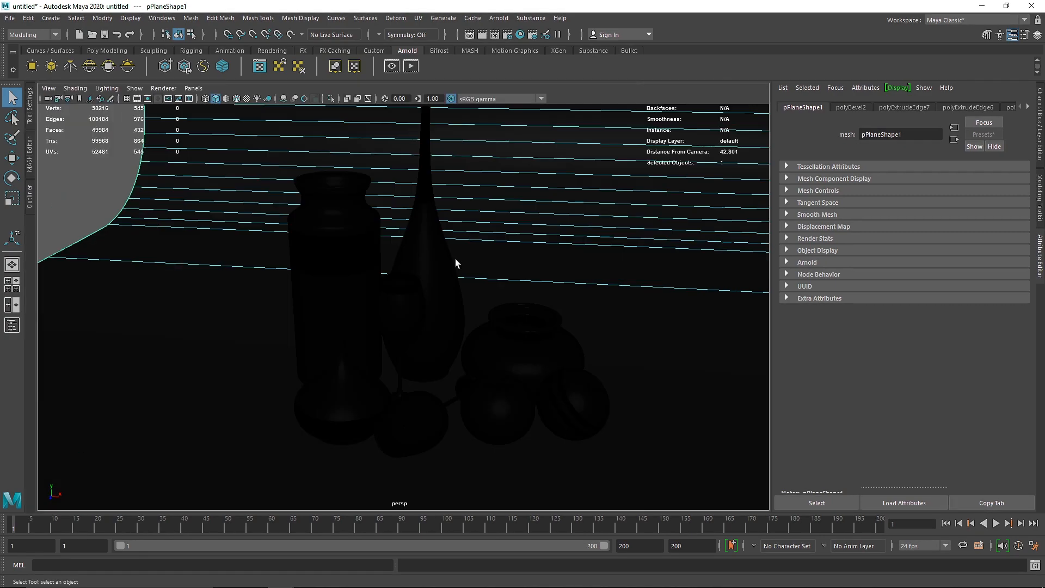
Step: Assign the existing Gold material to the faces between the two gold rings on the tilted apple
scroll(561, 337, "up", 6)
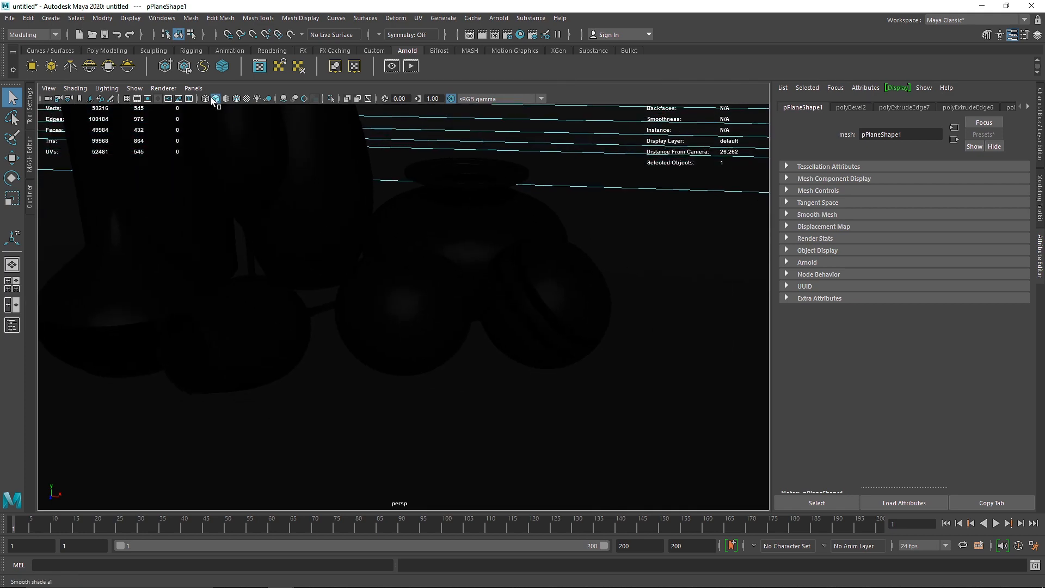
left_click(226, 99)
left_click(529, 293)
scroll(476, 231, "up", 4)
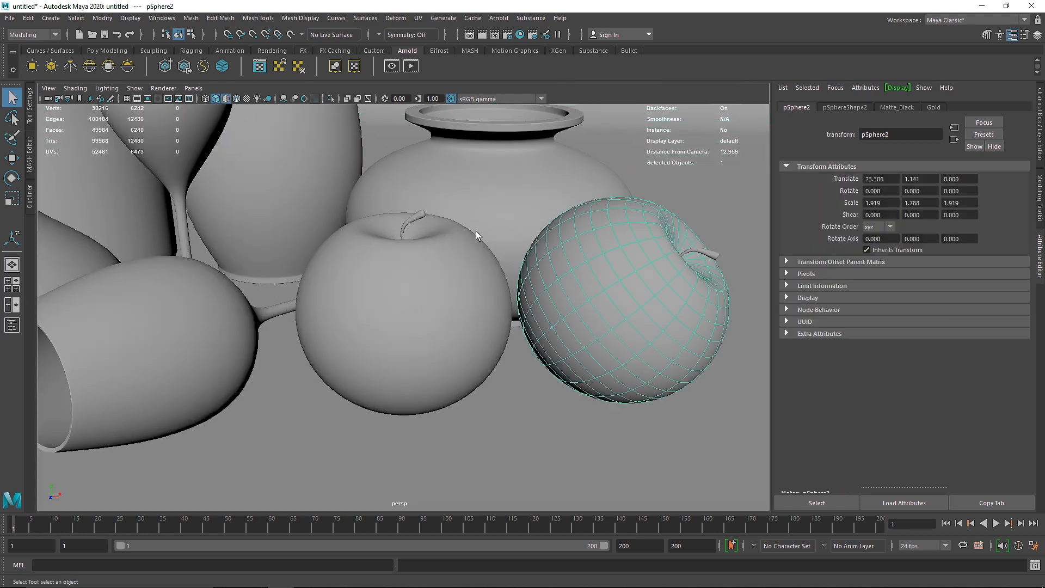
left_click(226, 98)
left_click(247, 99)
middle_click_drag(417, 189, 378, 183, "alt")
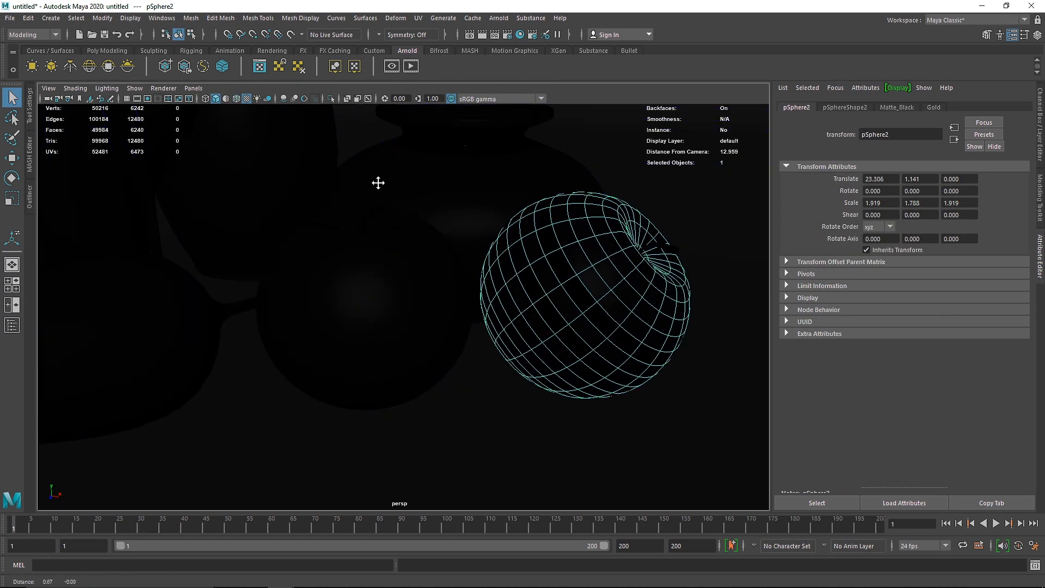
right_click_drag(510, 255, 588, 533)
double_click(553, 300)
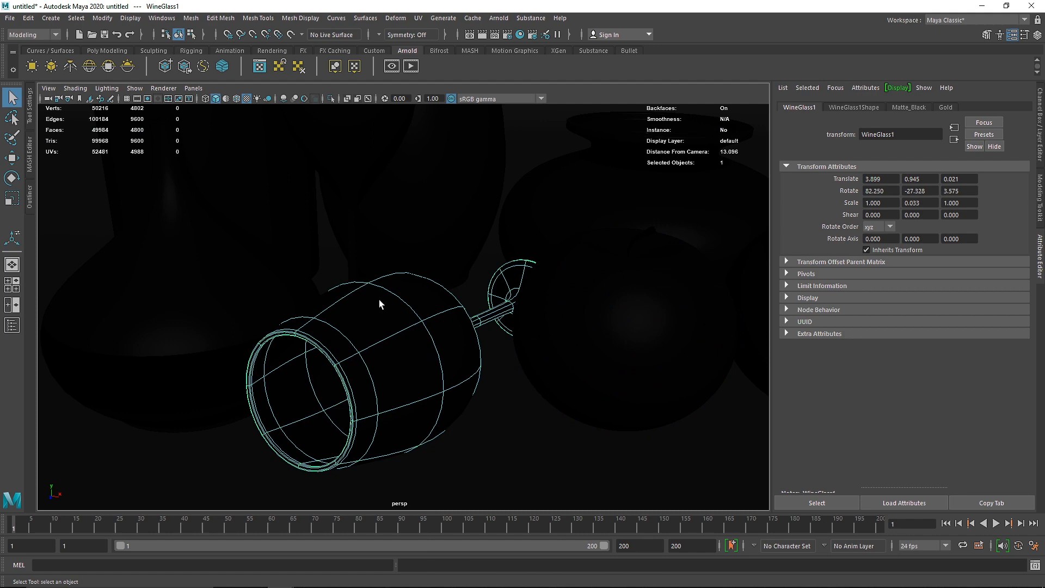
Step: Select the ring of faces just behind the rim of the lying wine glass and assign the existing Gold material
right_click_drag(379, 299, 379, 302)
double_click(345, 354)
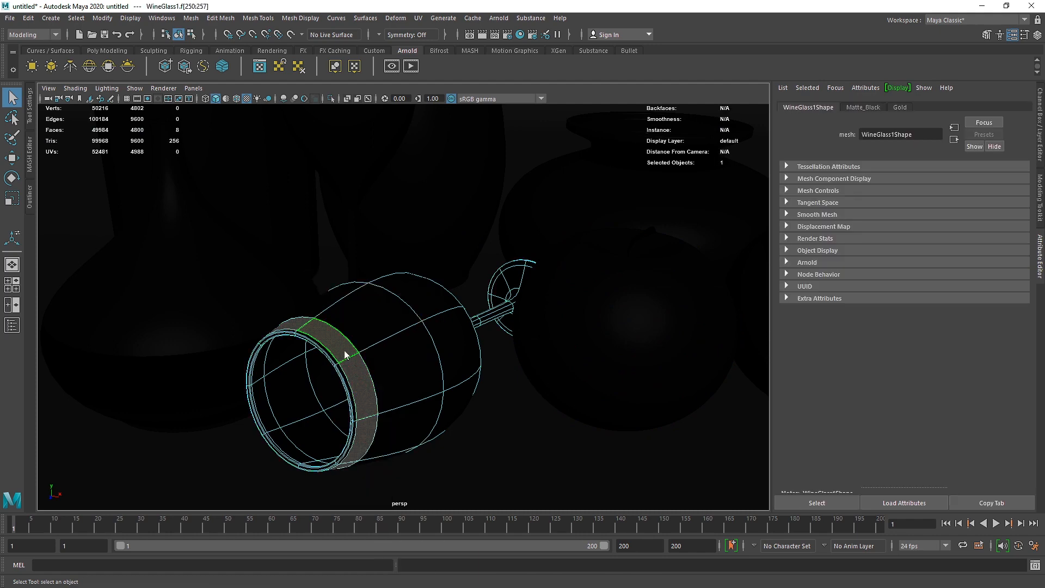
right_click_drag(344, 353, 430, 530)
right_click_drag(436, 349, 589, 236)
right_click_drag(588, 236, 425, 300, "alt")
right_click_drag(425, 300, 427, 305)
right_click_drag(427, 304, 344, 263, "alt")
left_click(243, 133)
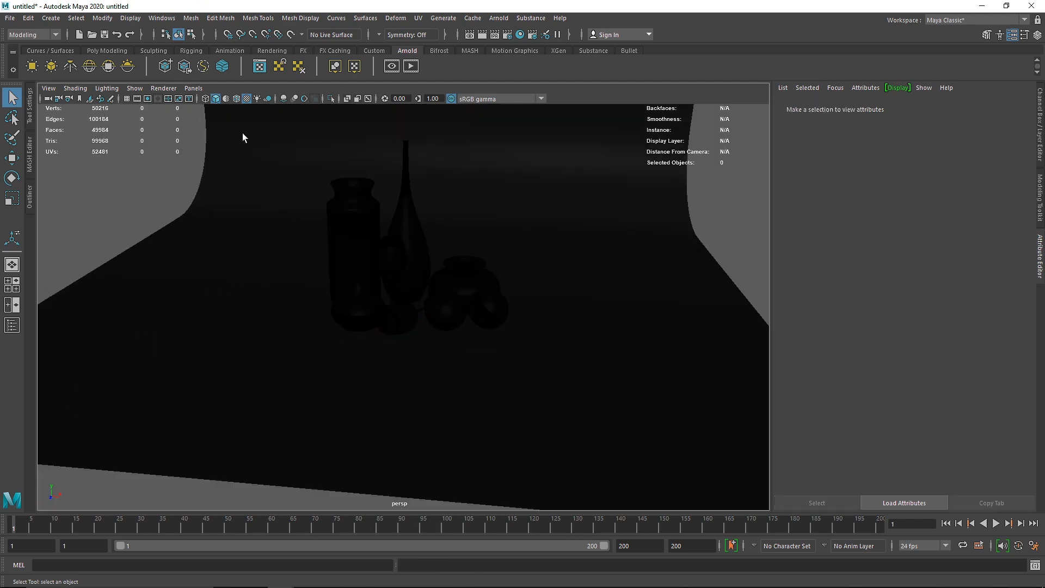
Step: Look through the Main camera and start an Arnold render of the still life
left_click(193, 88)
mouse_move(230, 99)
left_click(328, 99)
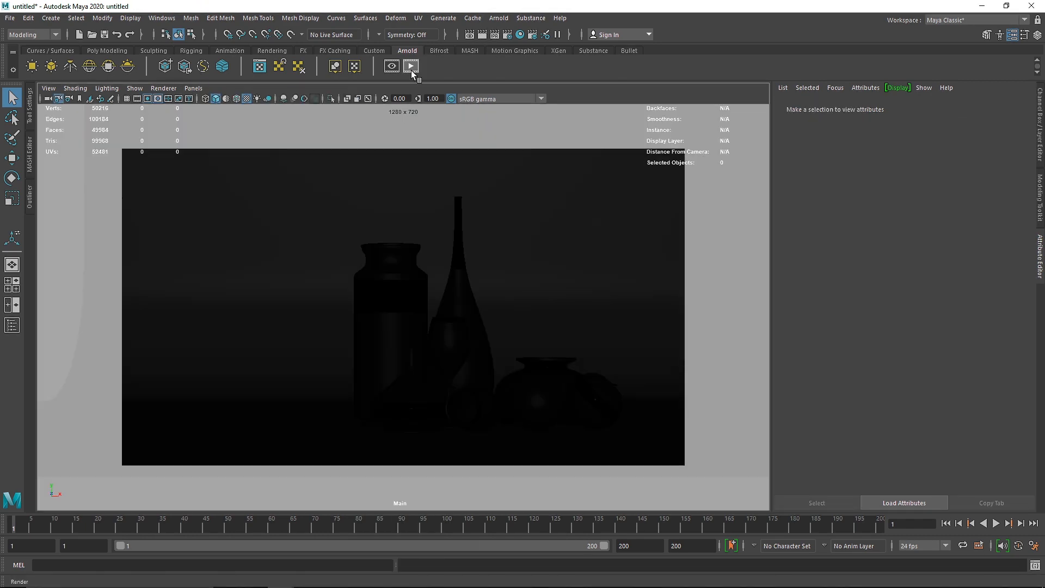
left_click(411, 66)
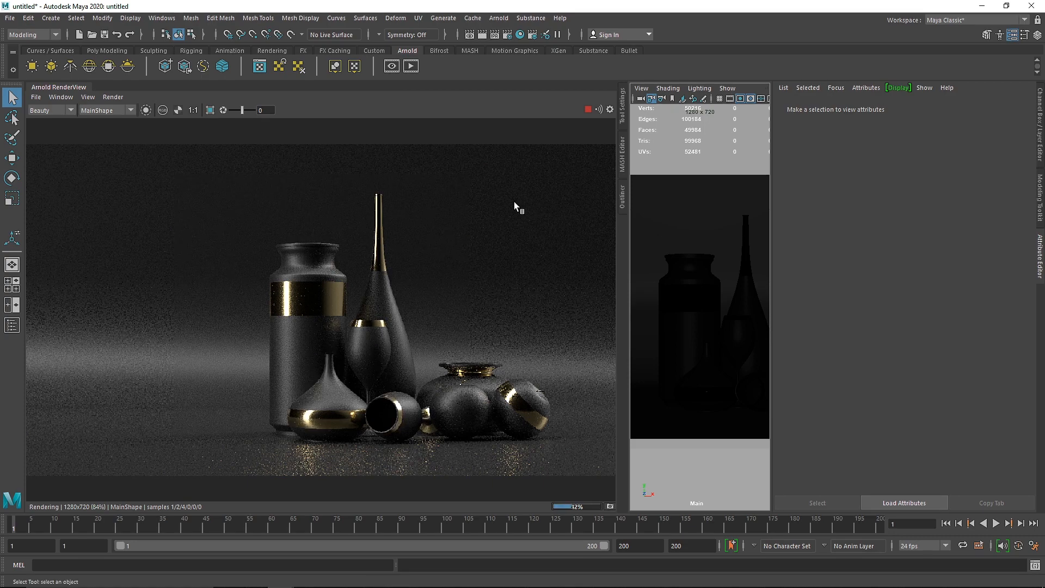
Step: Switch to the reference board and examine the still-life paintings for their lighting and composition
key("alt+Tab")
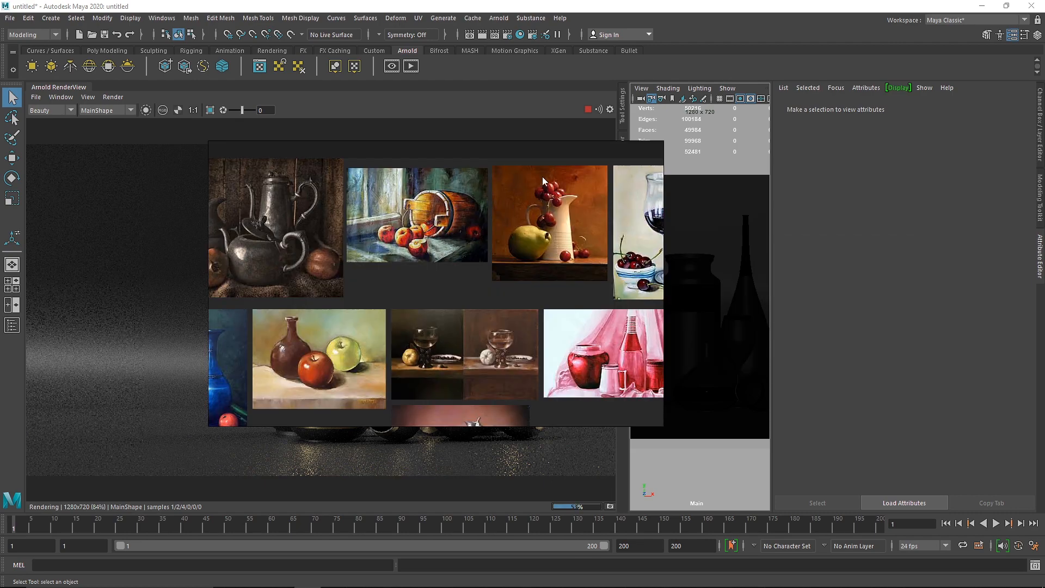
left_click_drag(530, 154, 811, 197)
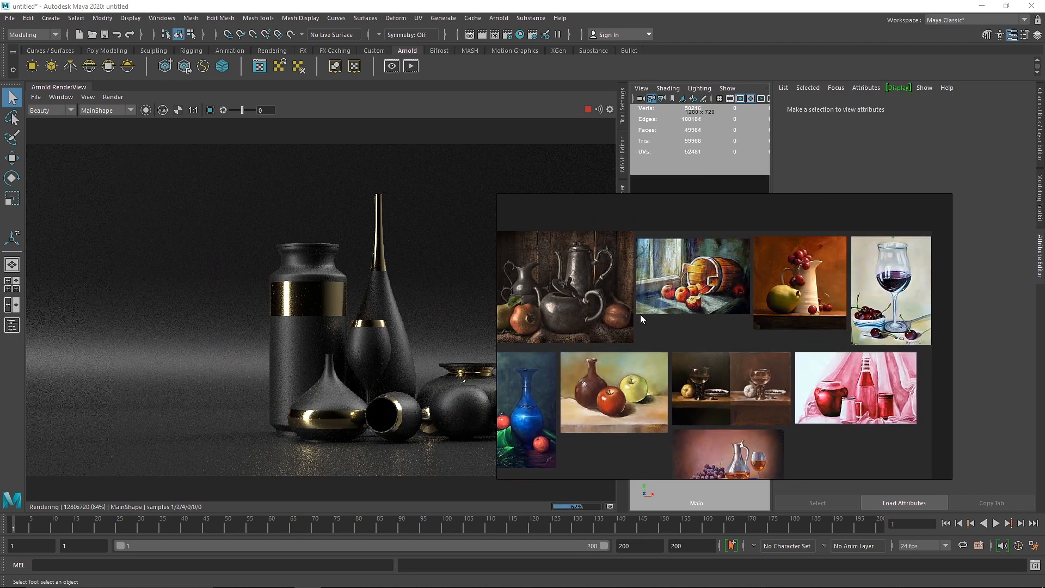
scroll(619, 342, "up", 3)
right_click_drag(589, 376, 481, 352)
middle_click_drag(569, 319, 726, 261)
middle_click_drag(607, 331, 550, 250)
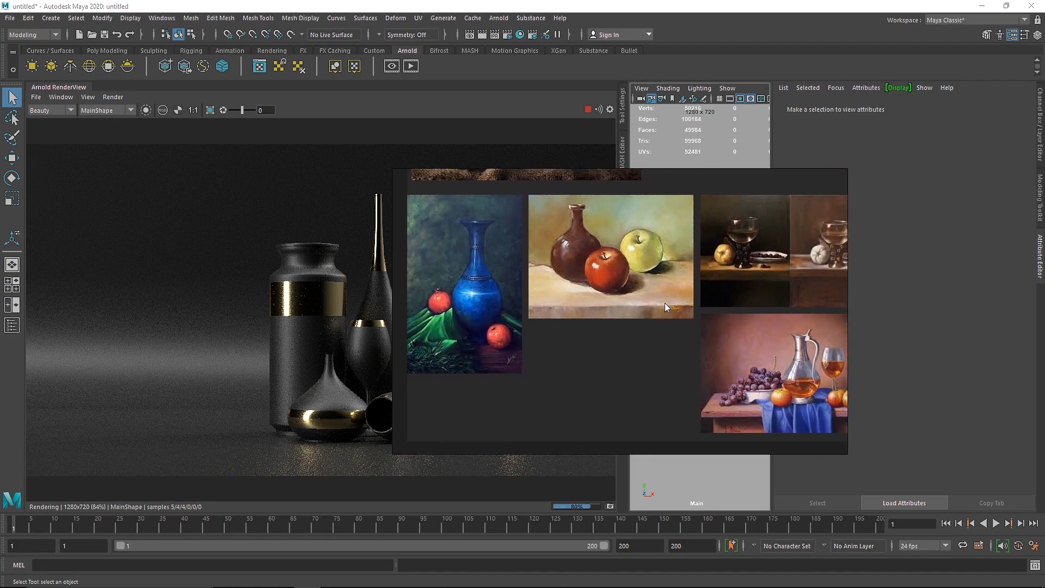
middle_click_drag(665, 309, 522, 308)
middle_click_drag(755, 328, 578, 430)
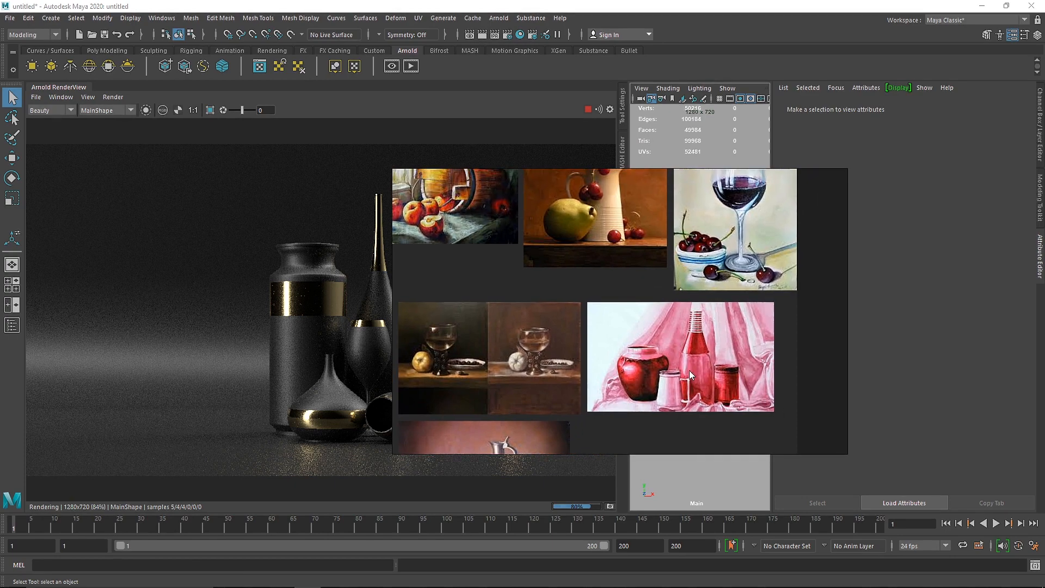
middle_click_drag(626, 279, 603, 329)
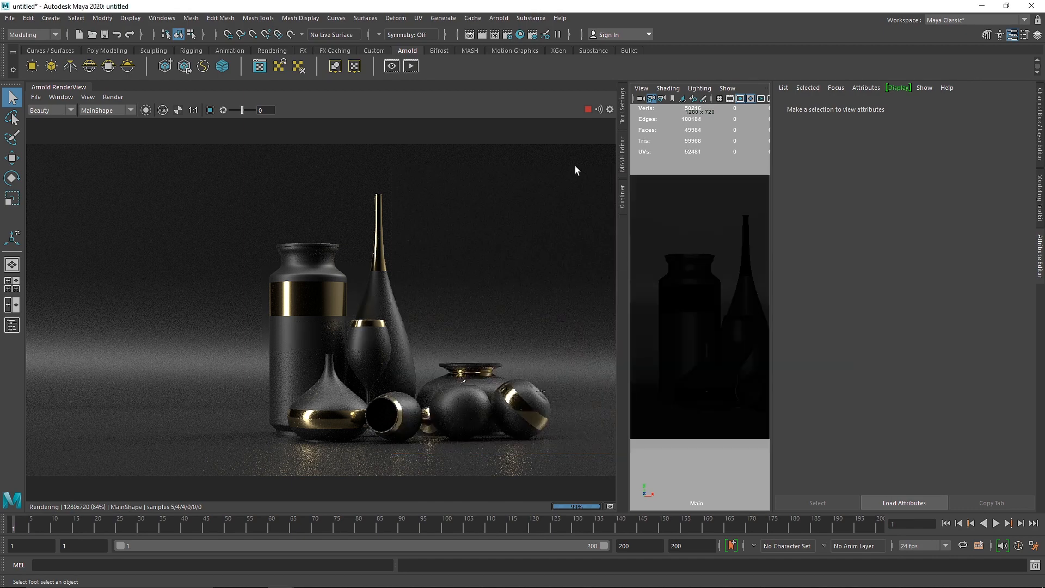
Step: Set the intensity of the existing HDRI skydome light to 0
left_click(622, 196)
left_click(533, 165)
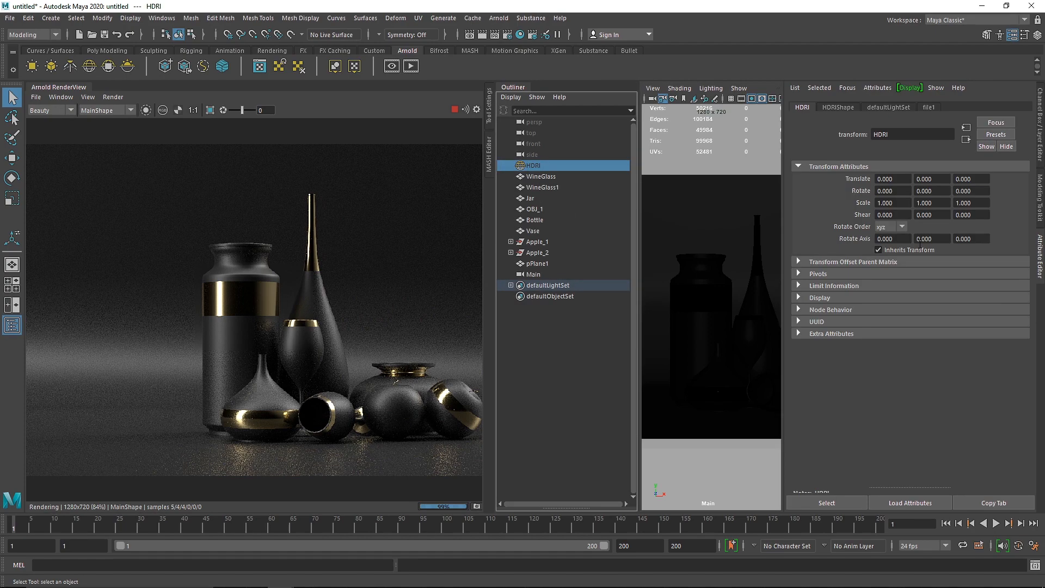
left_click(838, 107)
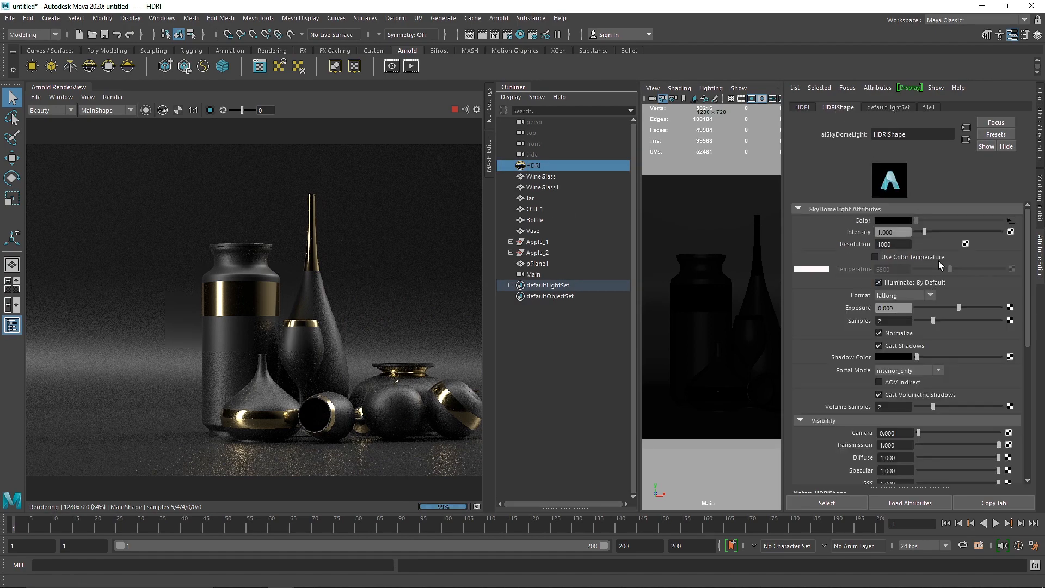
left_click_drag(922, 238, 893, 235)
Step: Add a new Arnold skydome light, set its intensity to 0.1 and check it in the live render
left_click(89, 66)
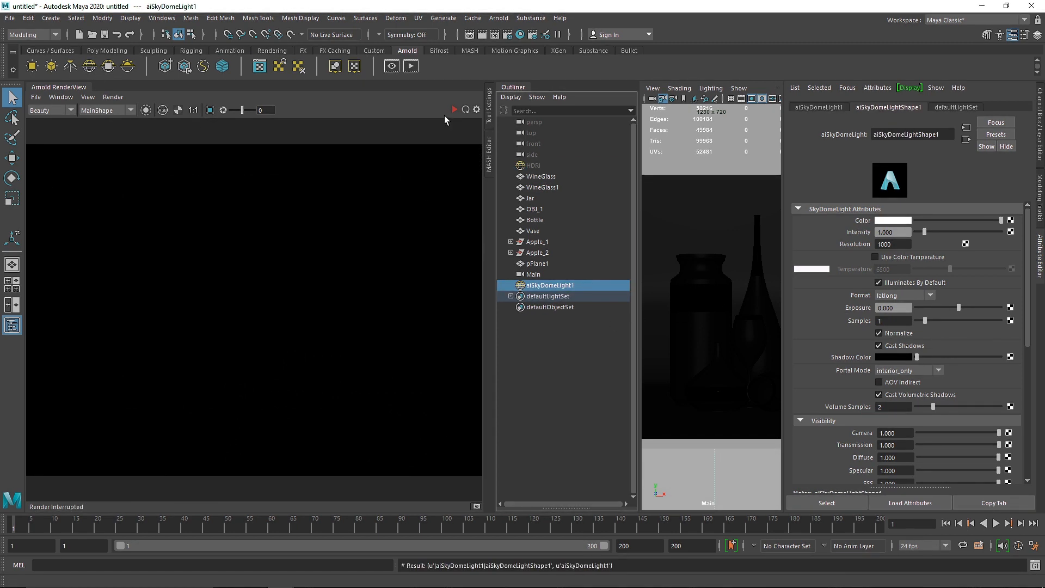
left_click(454, 110)
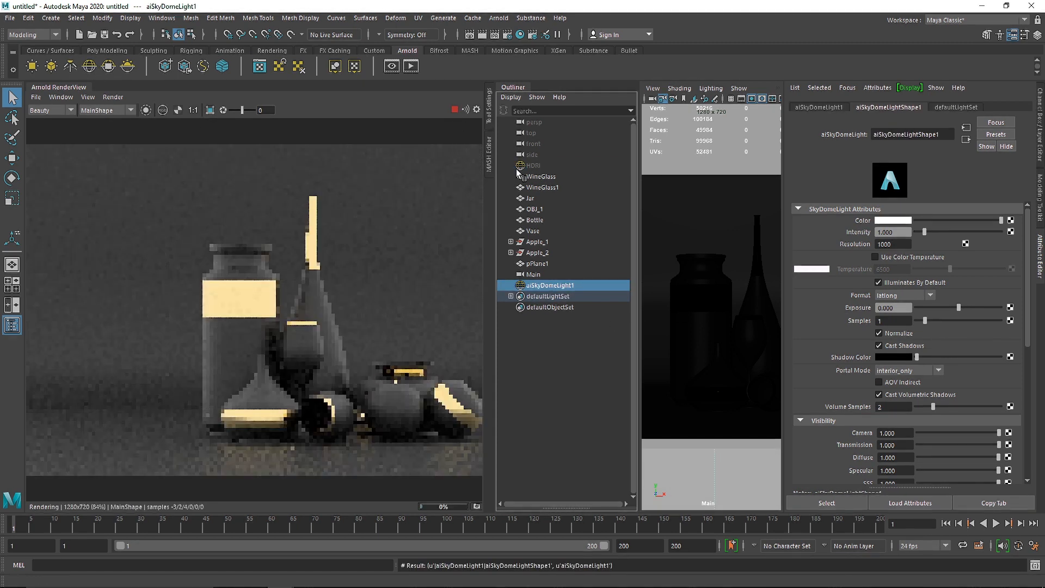
left_click(892, 232)
type("0.5")
key("Return")
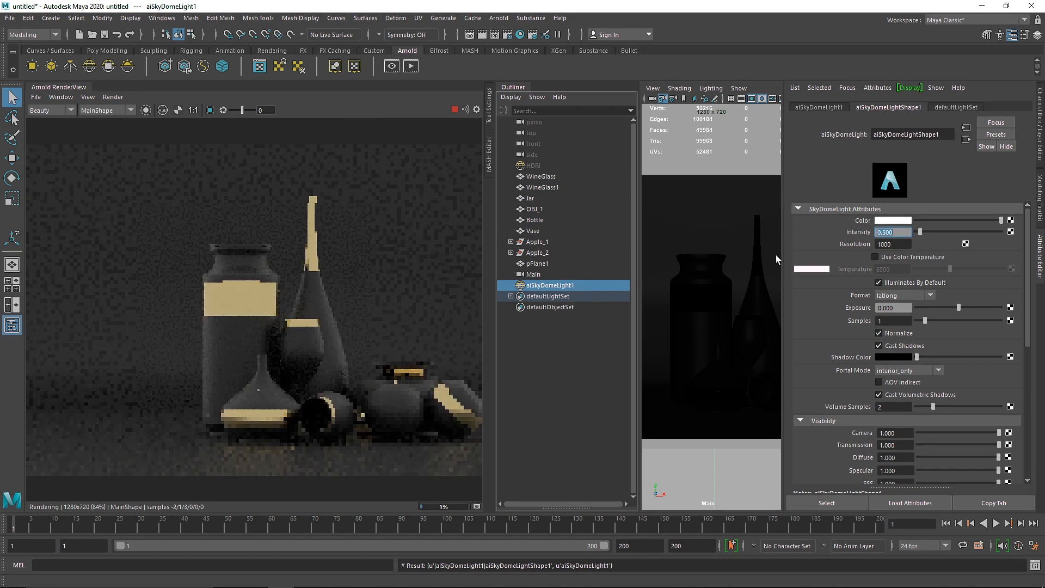
type("0.1")
key("Return")
left_click(512, 85)
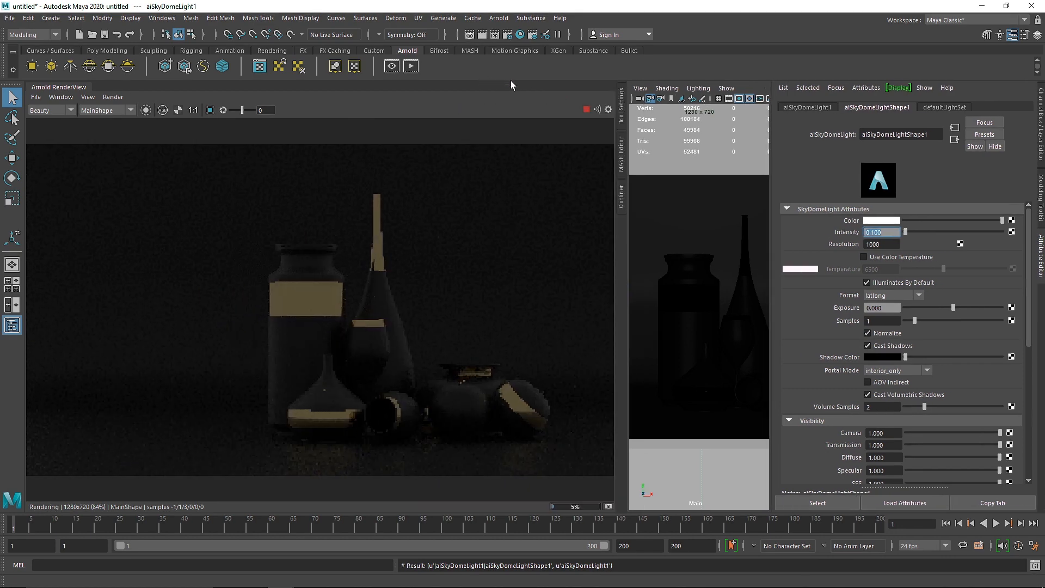
left_click_drag(628, 152, 555, 152)
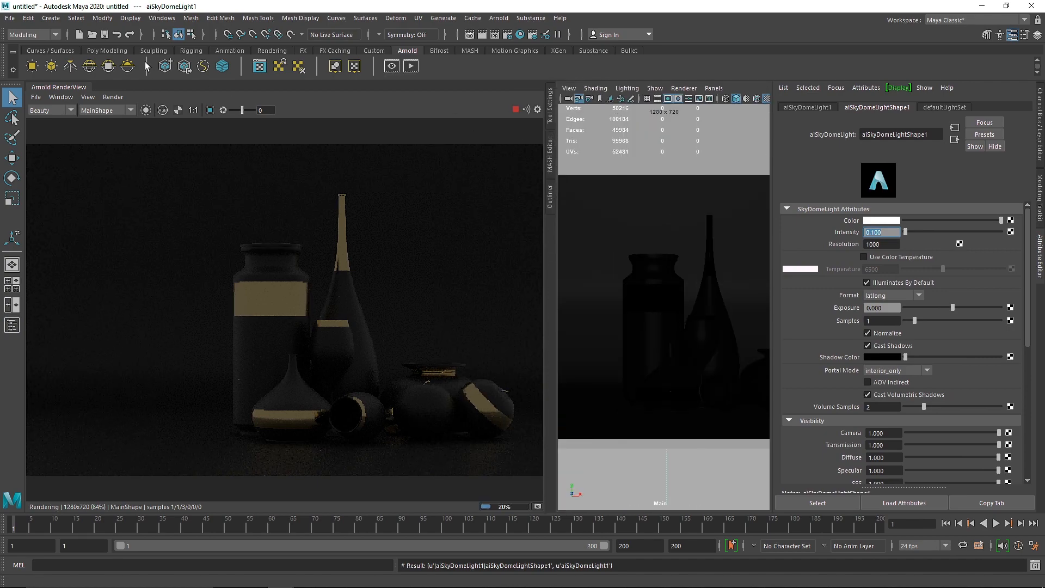
Step: Stop the live render, add a directional light to the scene and hide the render view
left_click(191, 51)
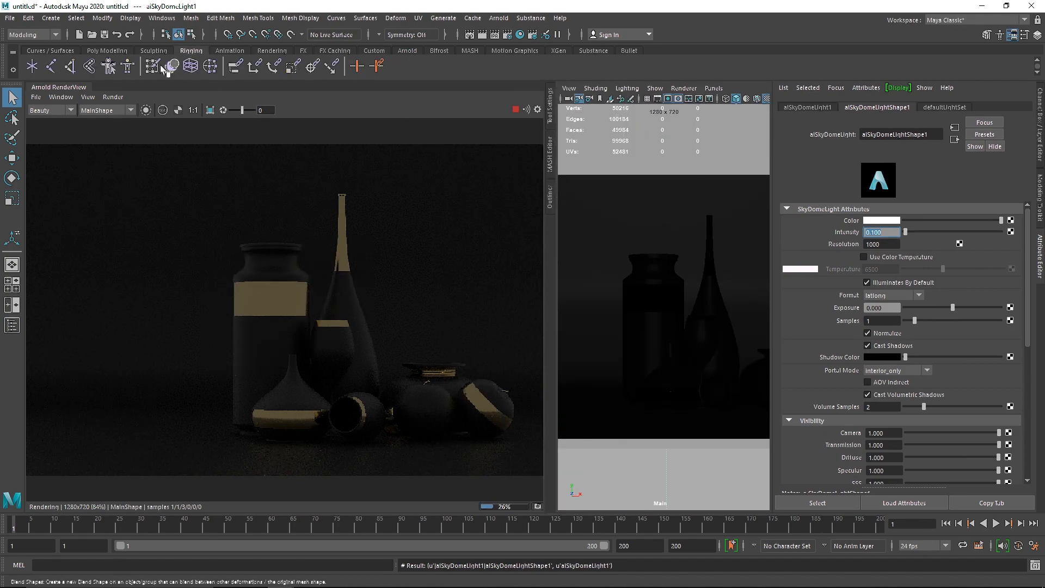
left_click(515, 109)
left_click(272, 51)
left_click(50, 65)
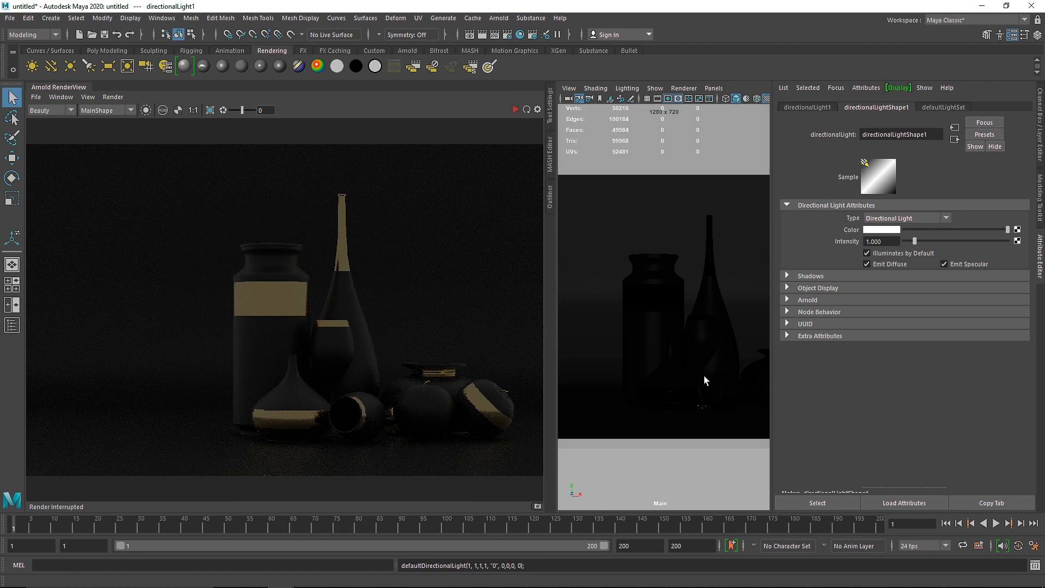
left_click(64, 86)
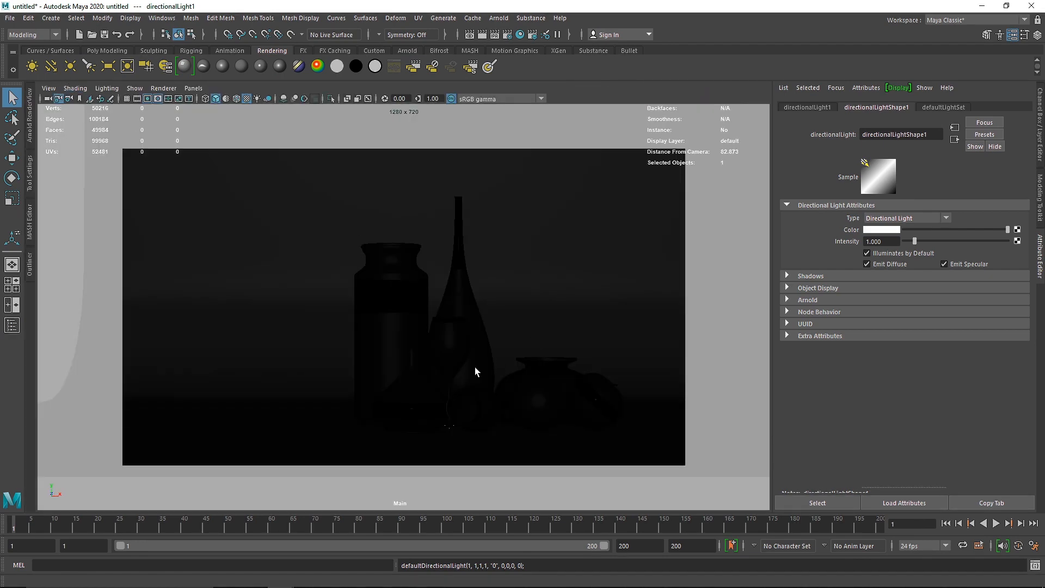
Step: Switch the viewport from the Main camera to the perspective view
key("space")
left_click(489, 409)
key("space")
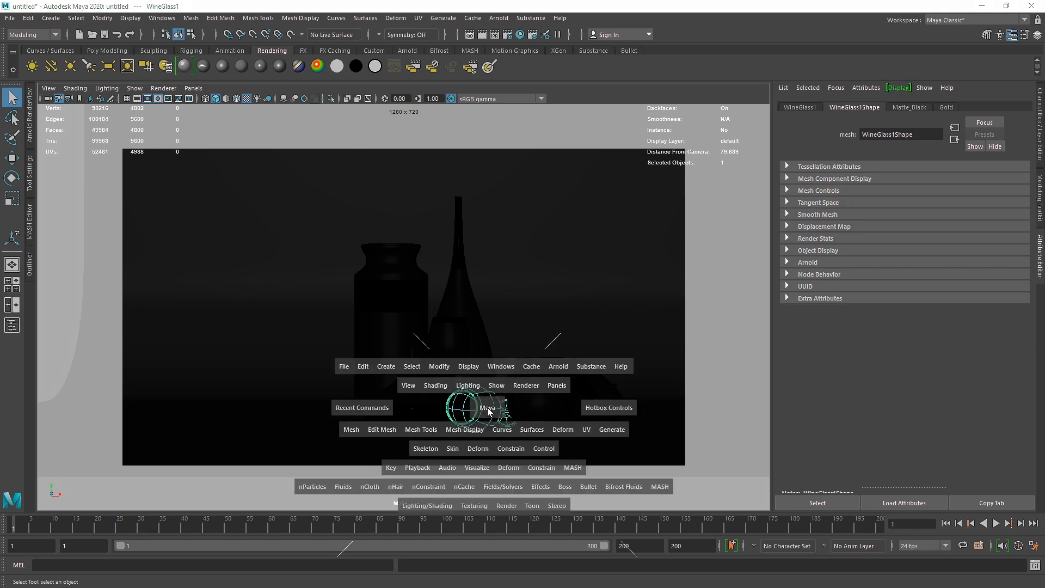
left_click_drag(489, 410, 392, 268)
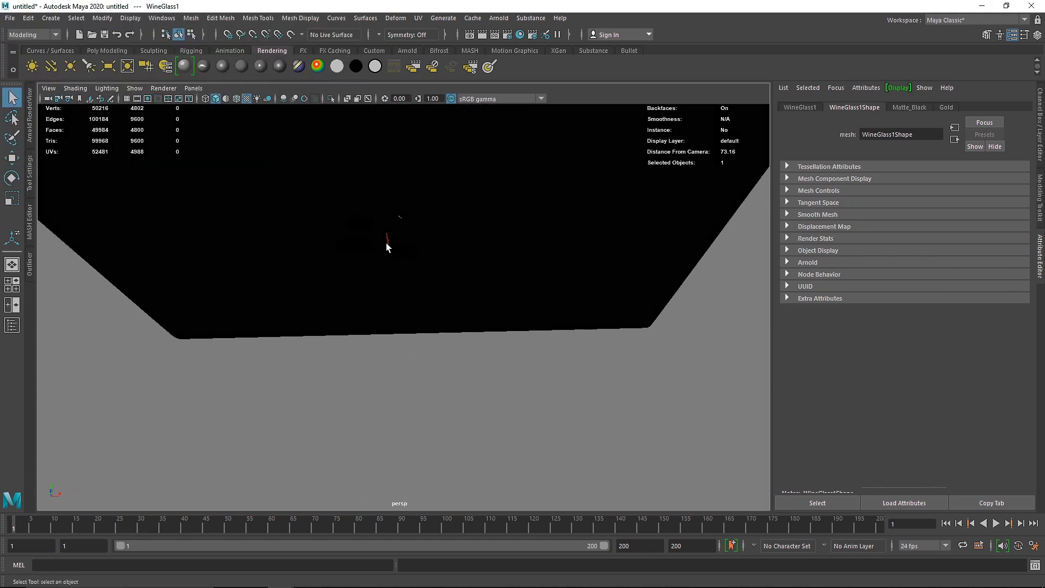
Step: Raise the directional light, shift it beside the jar, and rotate it to about -42.5, -18.6, 28.7 degrees toward the still life
left_click(387, 237)
key("f")
key("w")
key("7")
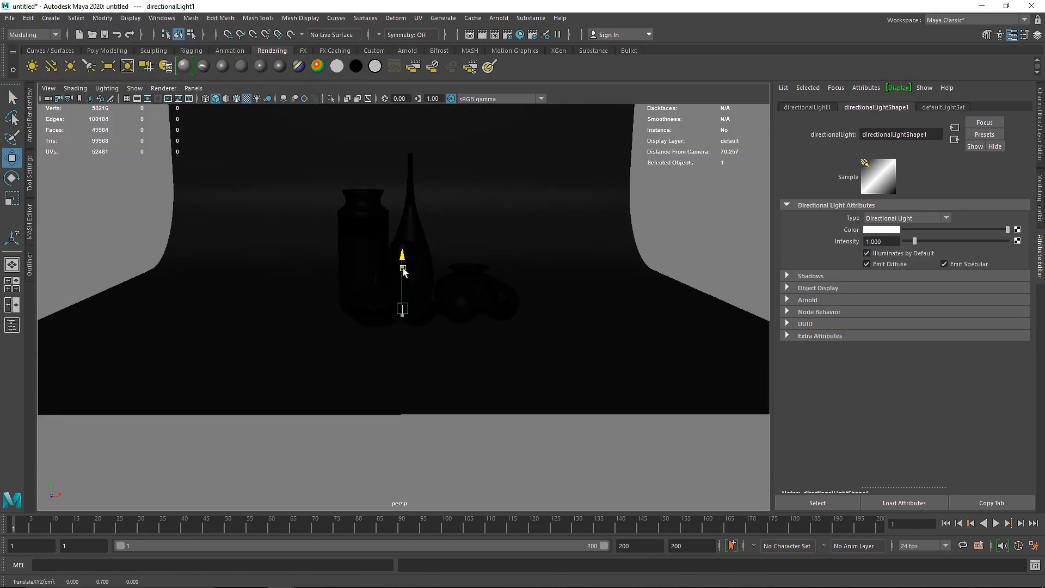
left_click_drag(403, 272, 403, 229)
left_click_drag(439, 266, 272, 234)
key("e")
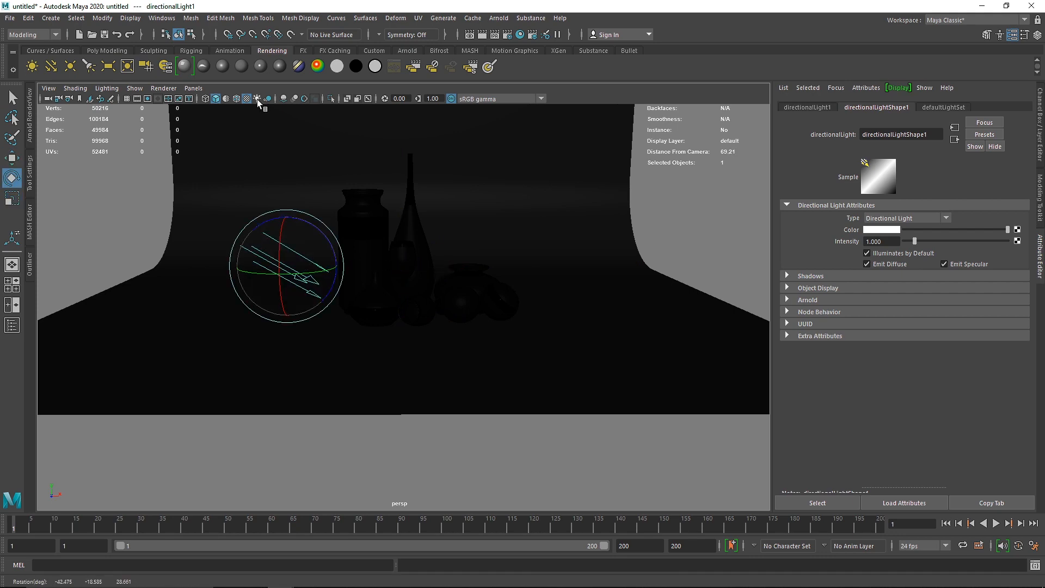
Step: Display the scene lighting in the viewport and bring back the Arnold render view to check the directional light
left_click(257, 98)
left_click_drag(311, 181, 344, 295, "alt")
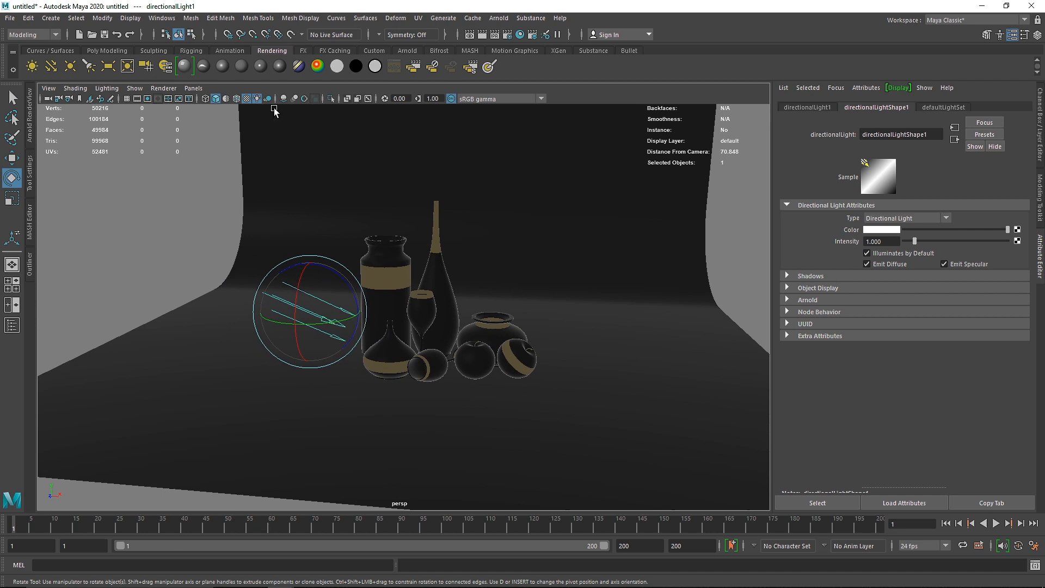
left_click(31, 106)
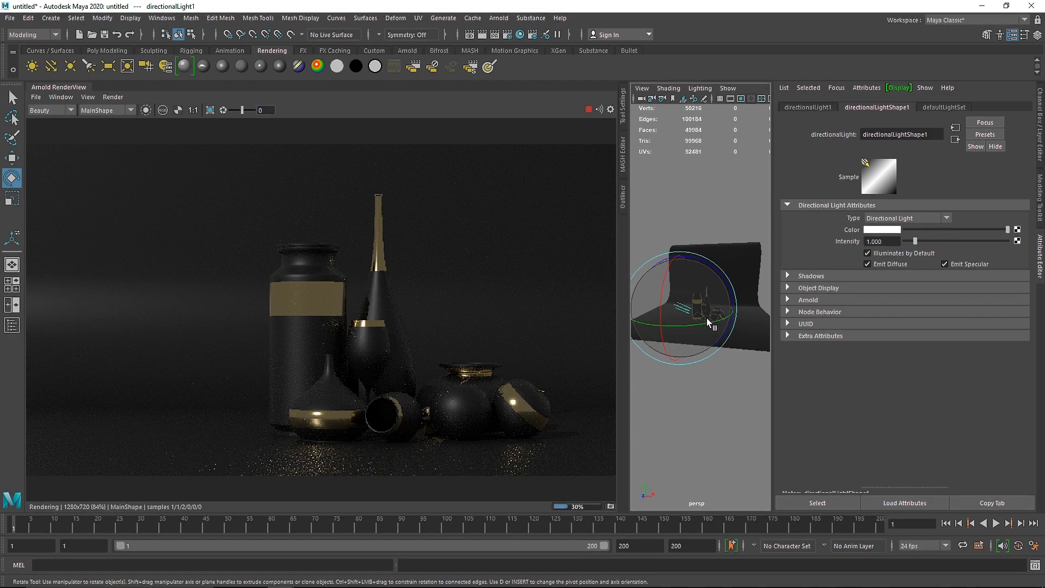
Step: Show the scene's object list and delete aiSkyDomeLight1
left_click(624, 191)
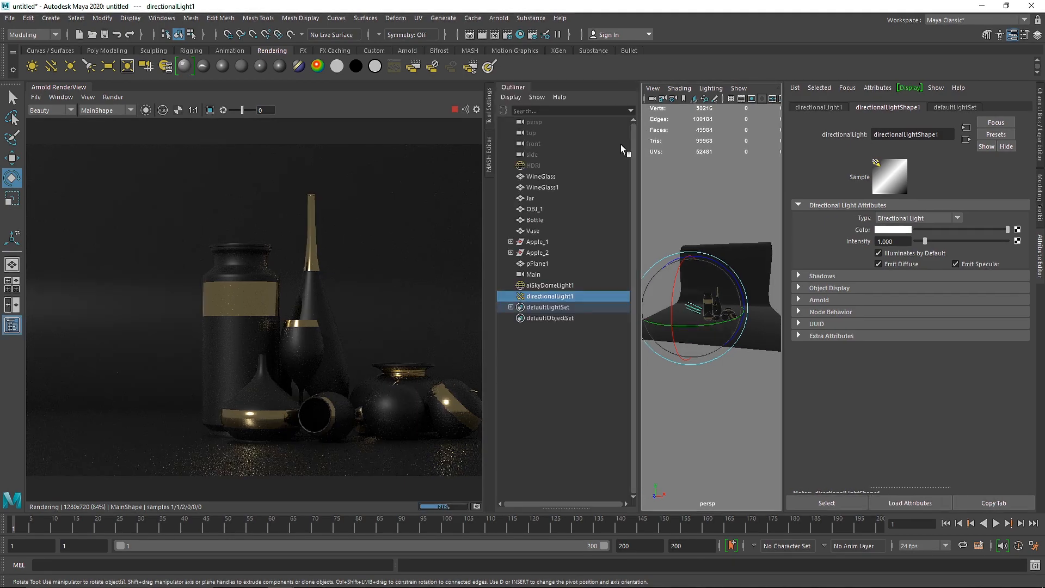
left_click(540, 285)
key("Delete")
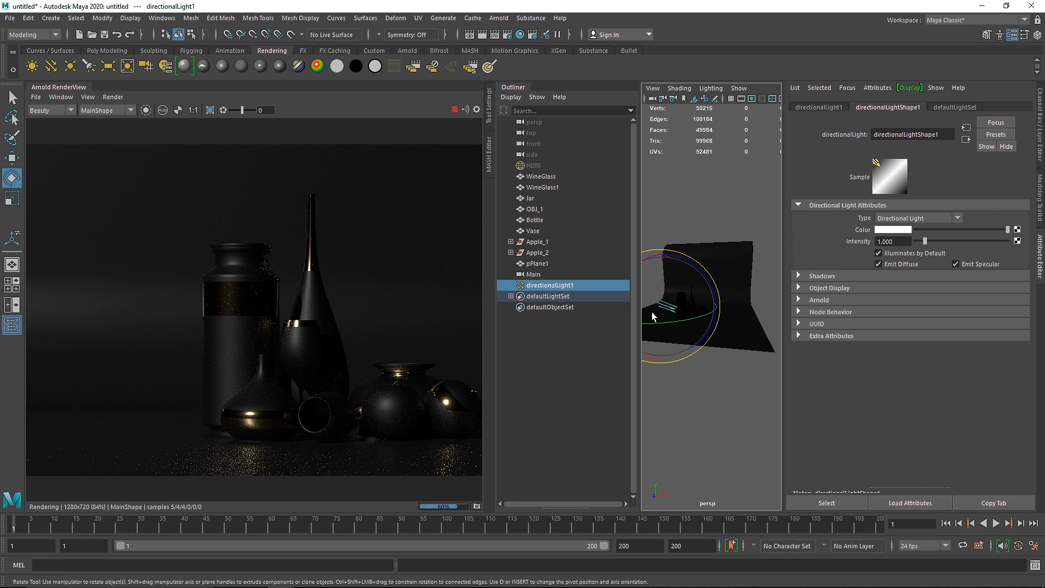
Step: Rotate the directional light while comparing the highlights on the vessels in the live render
left_click_drag(652, 312, 761, 344, "alt")
scroll(688, 327, "up", 3)
scroll(688, 329, "down", 1)
right_click_drag(762, 345, 688, 348, "alt")
mouse_move(687, 324)
left_mouse_down()
mouse_move(694, 297)
mouse_move(669, 338)
mouse_move(685, 334)
left_mouse_up()
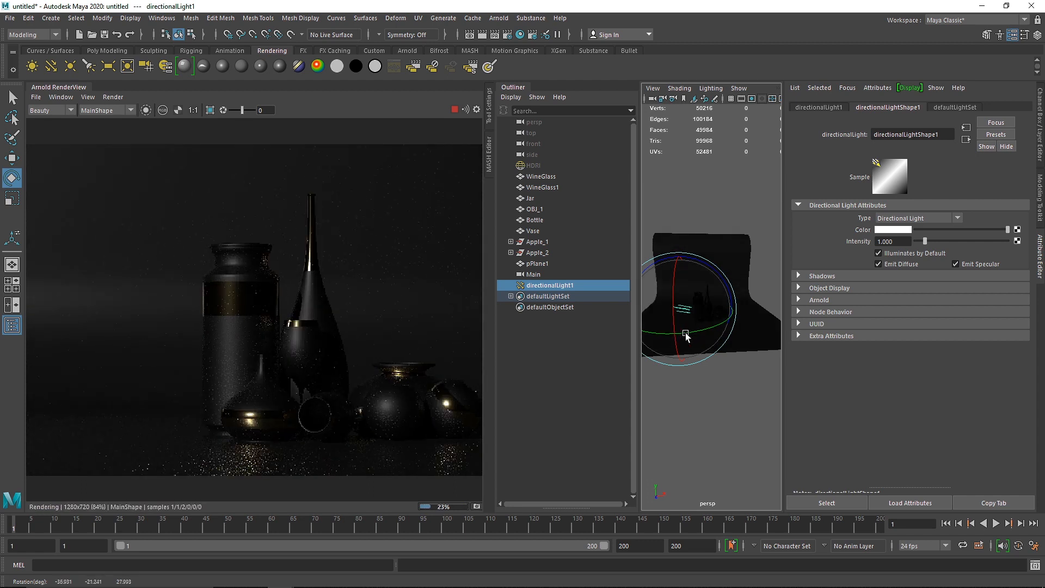
Step: Delete the directional light and stop the live render
key("Delete")
left_click(457, 110)
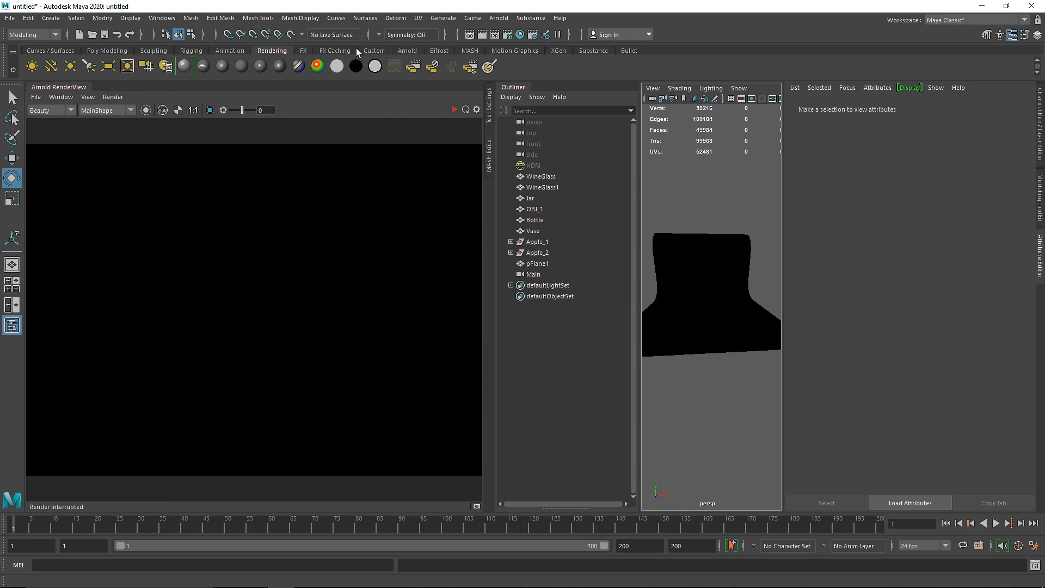
Step: Add an Arnold area light, scale it up uniformly and hide the render view
left_click(407, 50)
left_click(32, 66)
key("r")
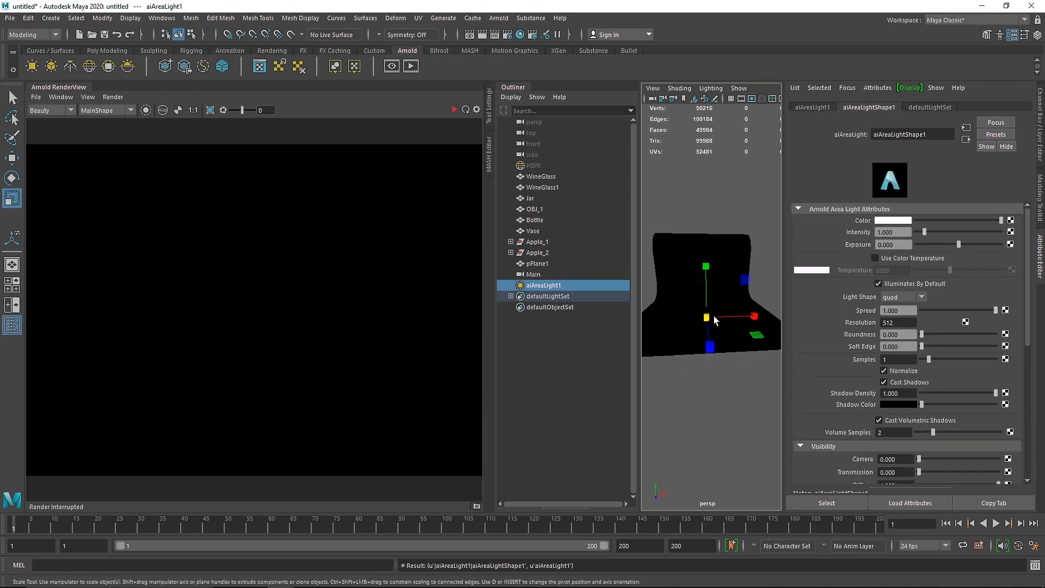
left_click_drag(710, 314, 730, 314)
left_click(83, 90)
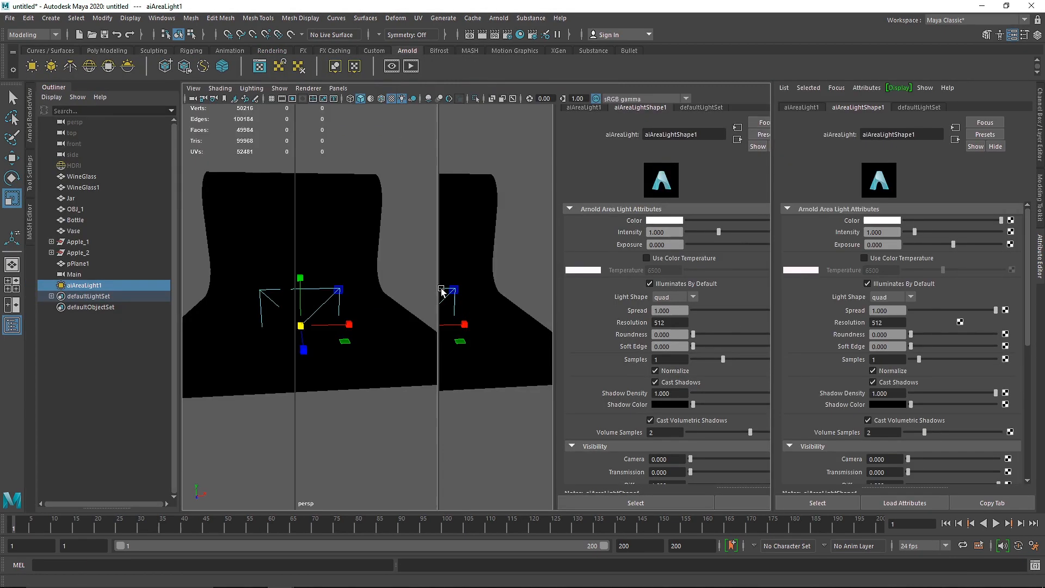
Step: Rotate the area light around the vertical axis so it faces sideways across the backdrop
key("e")
left_click_drag(441, 341, 399, 371, "alt")
scroll(474, 375, "down", 3)
left_click_drag(475, 374, 491, 371, "alt")
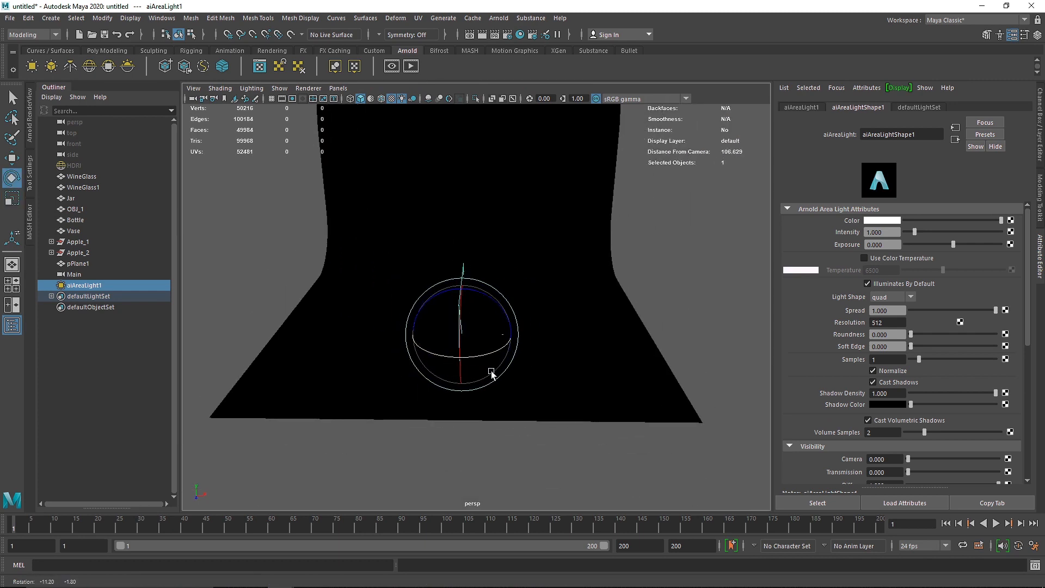
Step: Move the area light beside the backdrop to about X -40.4, Y 11.9, and scale it to about 20.2
key("w")
left_click_drag(513, 334, 337, 305)
key("r")
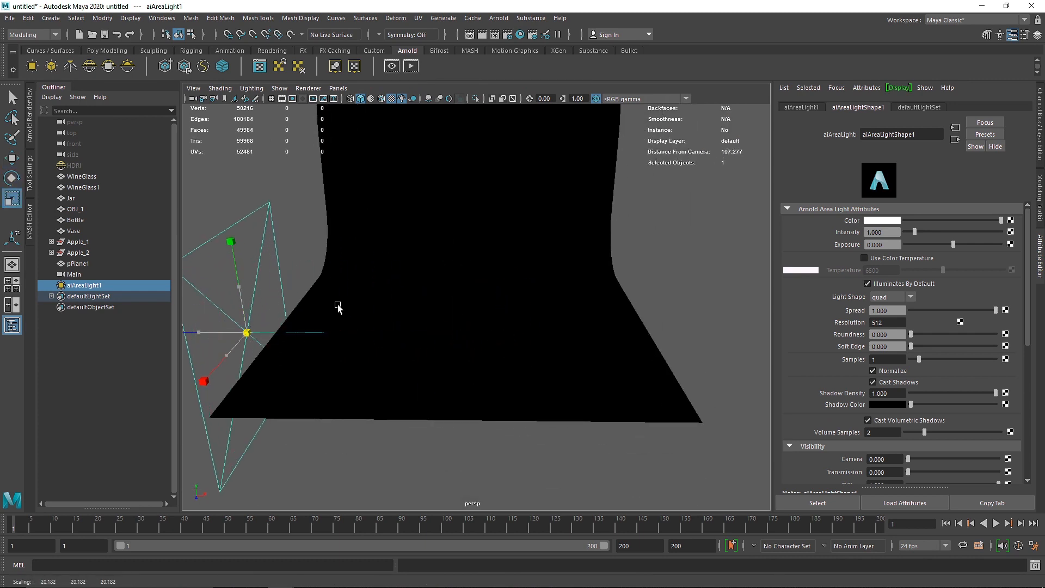
key("w")
left_click_drag(238, 285, 232, 243)
key("r")
key("w")
Step: Set the area light's exposure to 4
left_click_drag(890, 244, 789, 247)
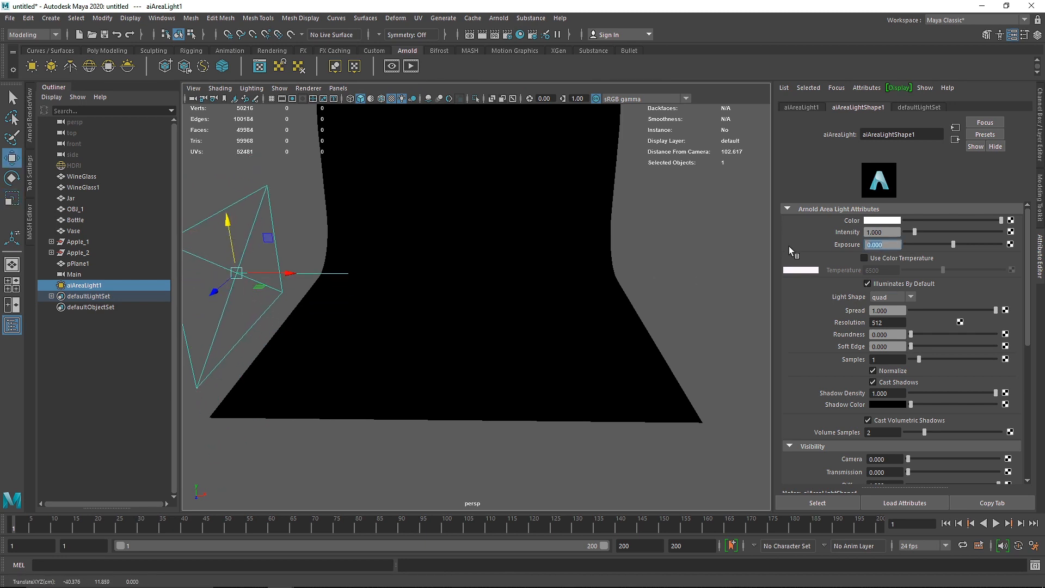
type("4")
key("Return")
Step: Start the live render in the Arnold render view and set the area light's exposure to 12
left_click(30, 107)
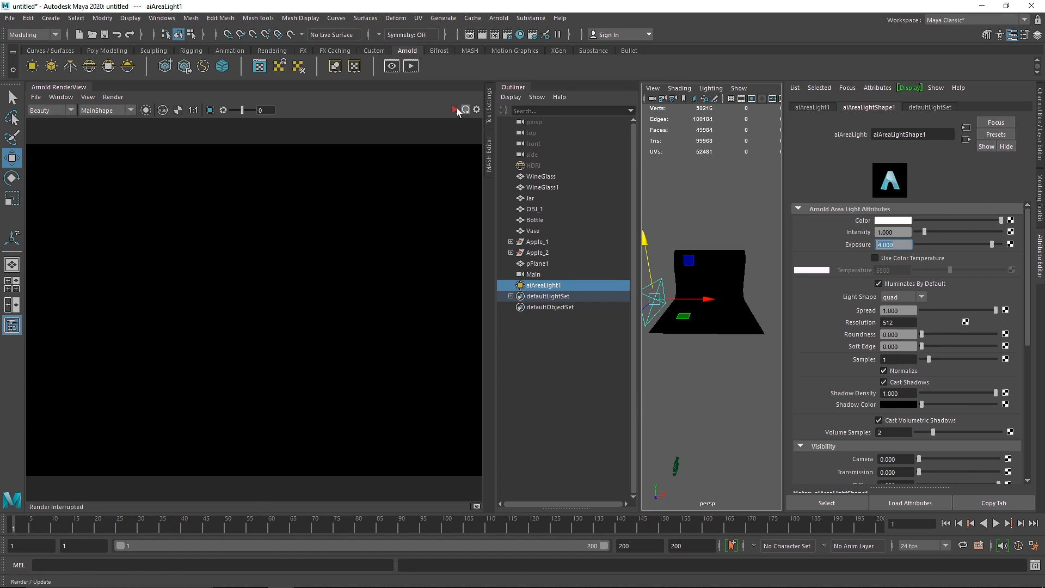
left_click(456, 111)
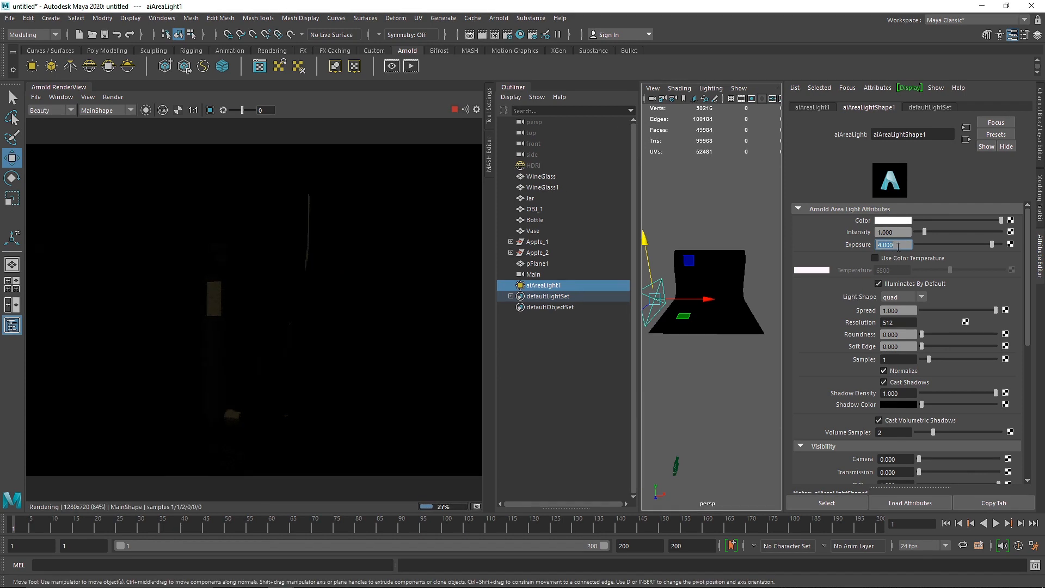
type("12")
key("Return")
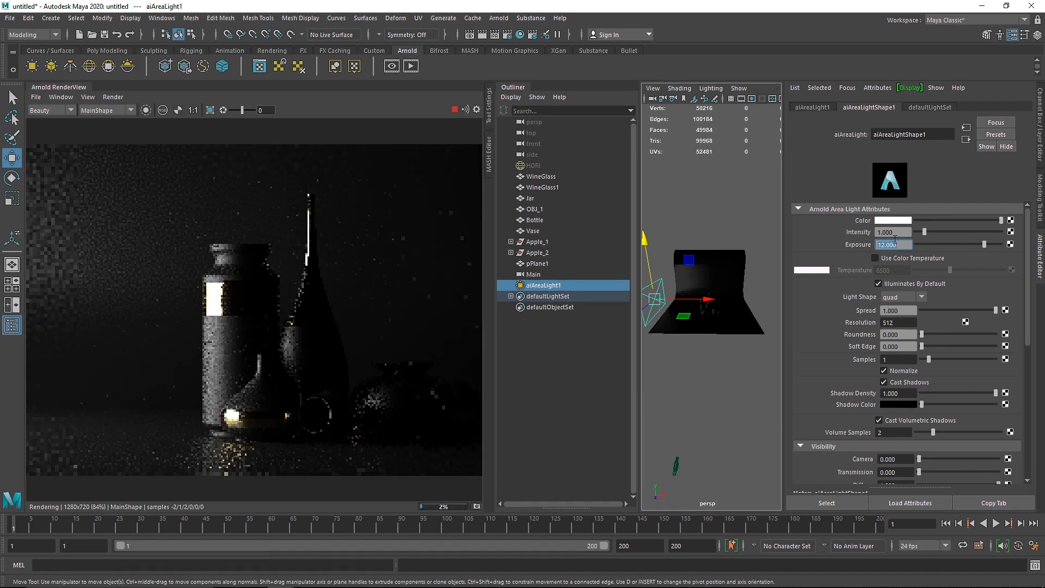
scroll(367, 303, "down", 2)
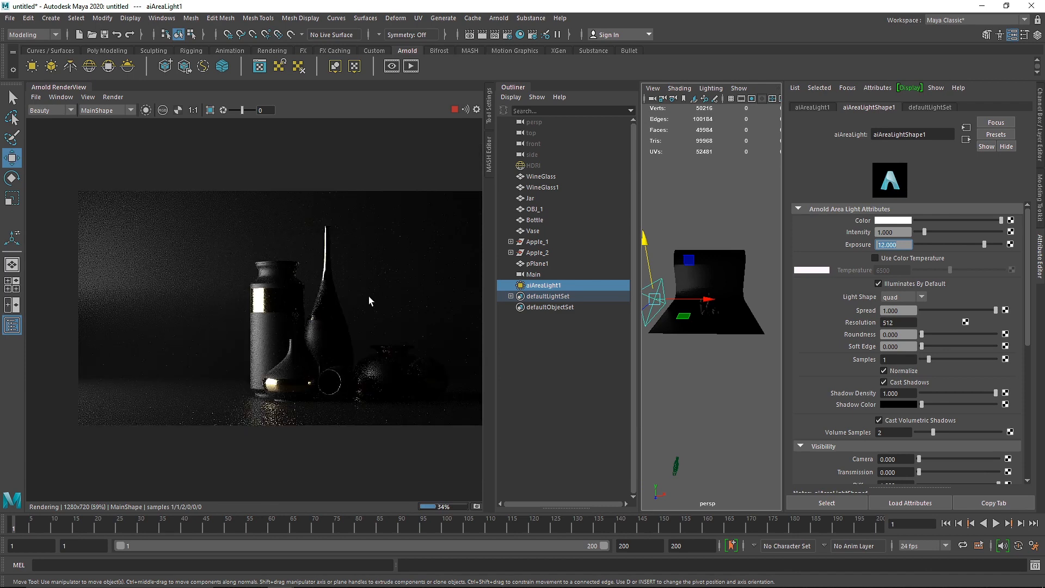